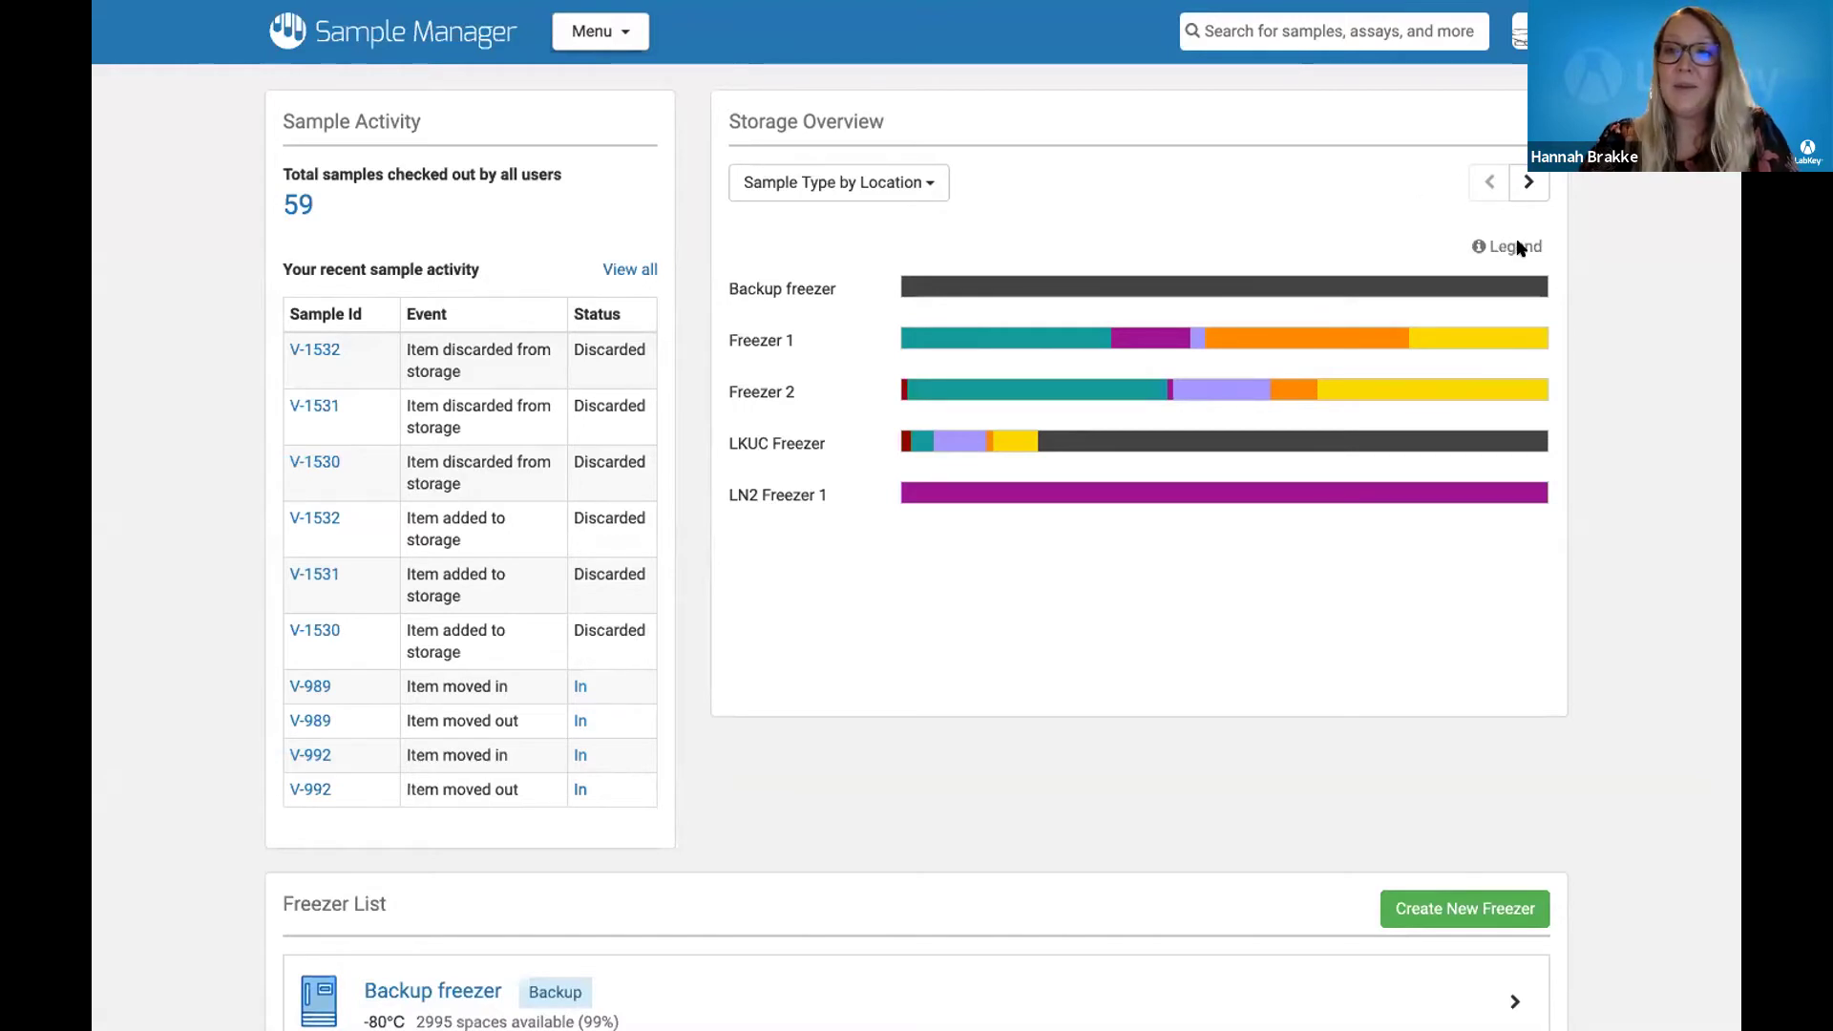
View the storage overview charts for samples stored by sample type, checked out by sample type, and checked out by user
{"action": "mouse_move", "coordinate": [1519, 248]}
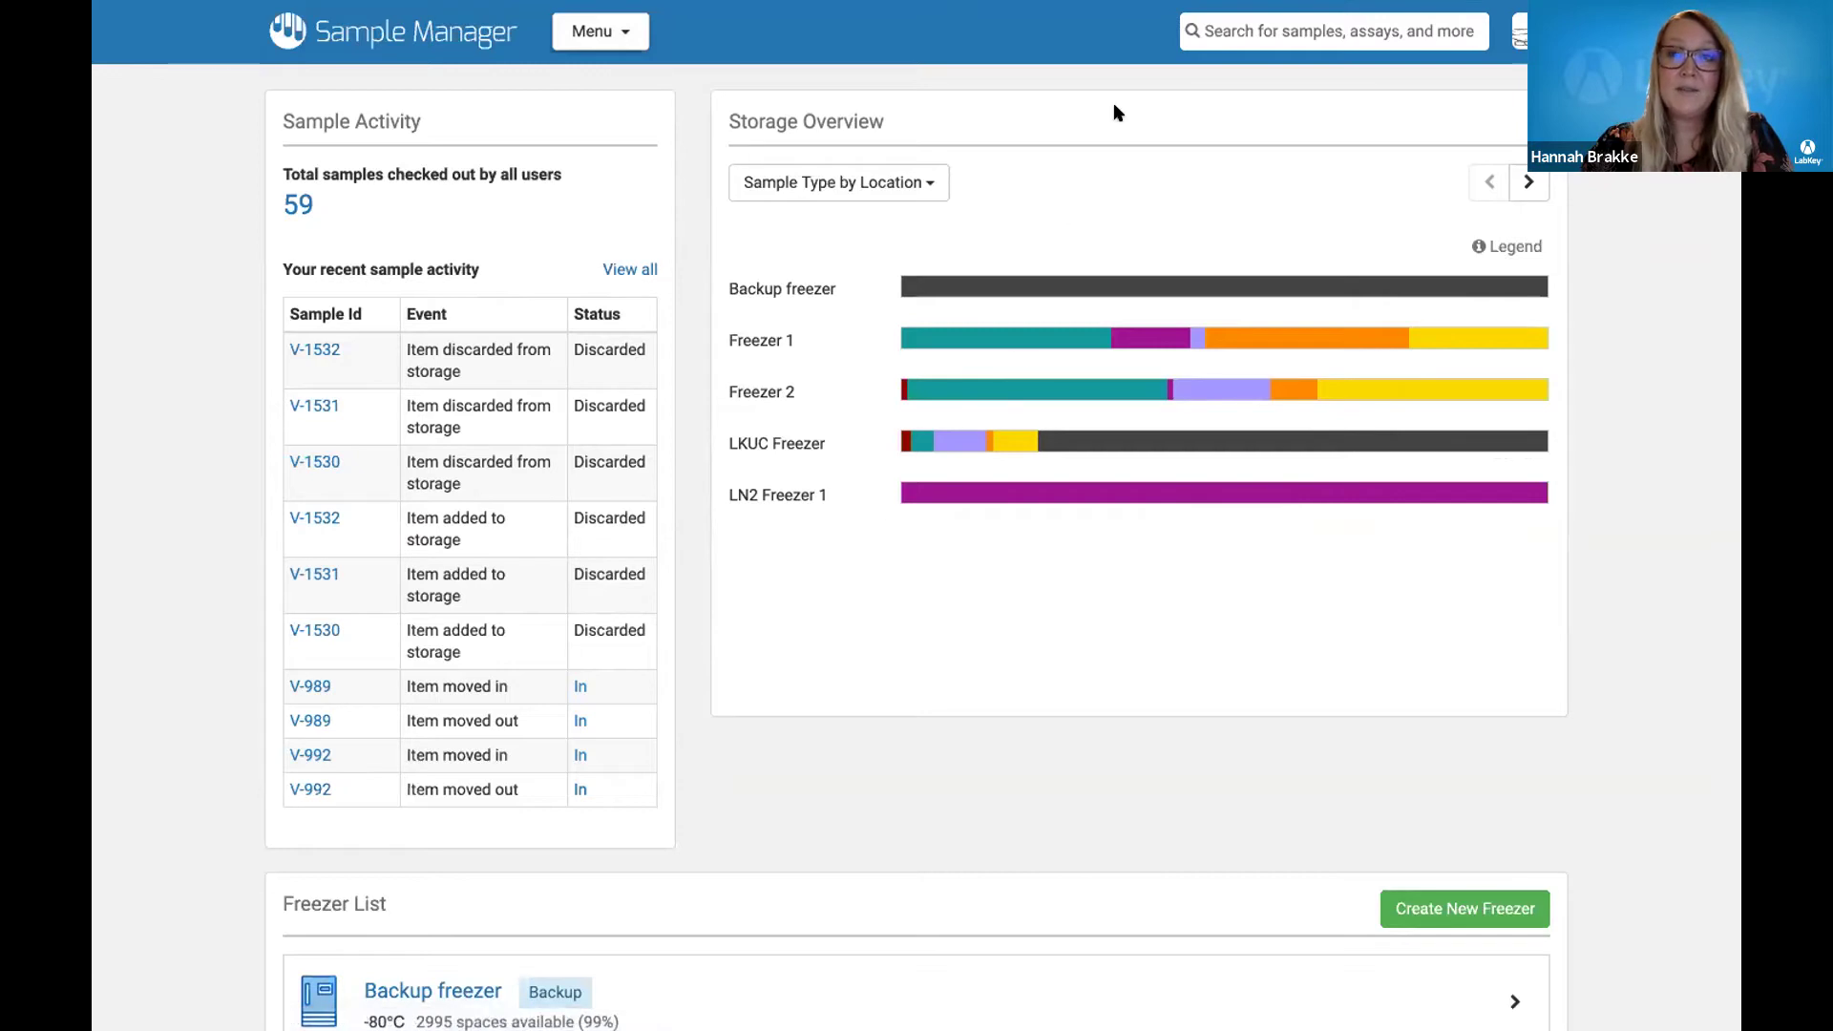
{"action": "left_click", "coordinate": [931, 182]}
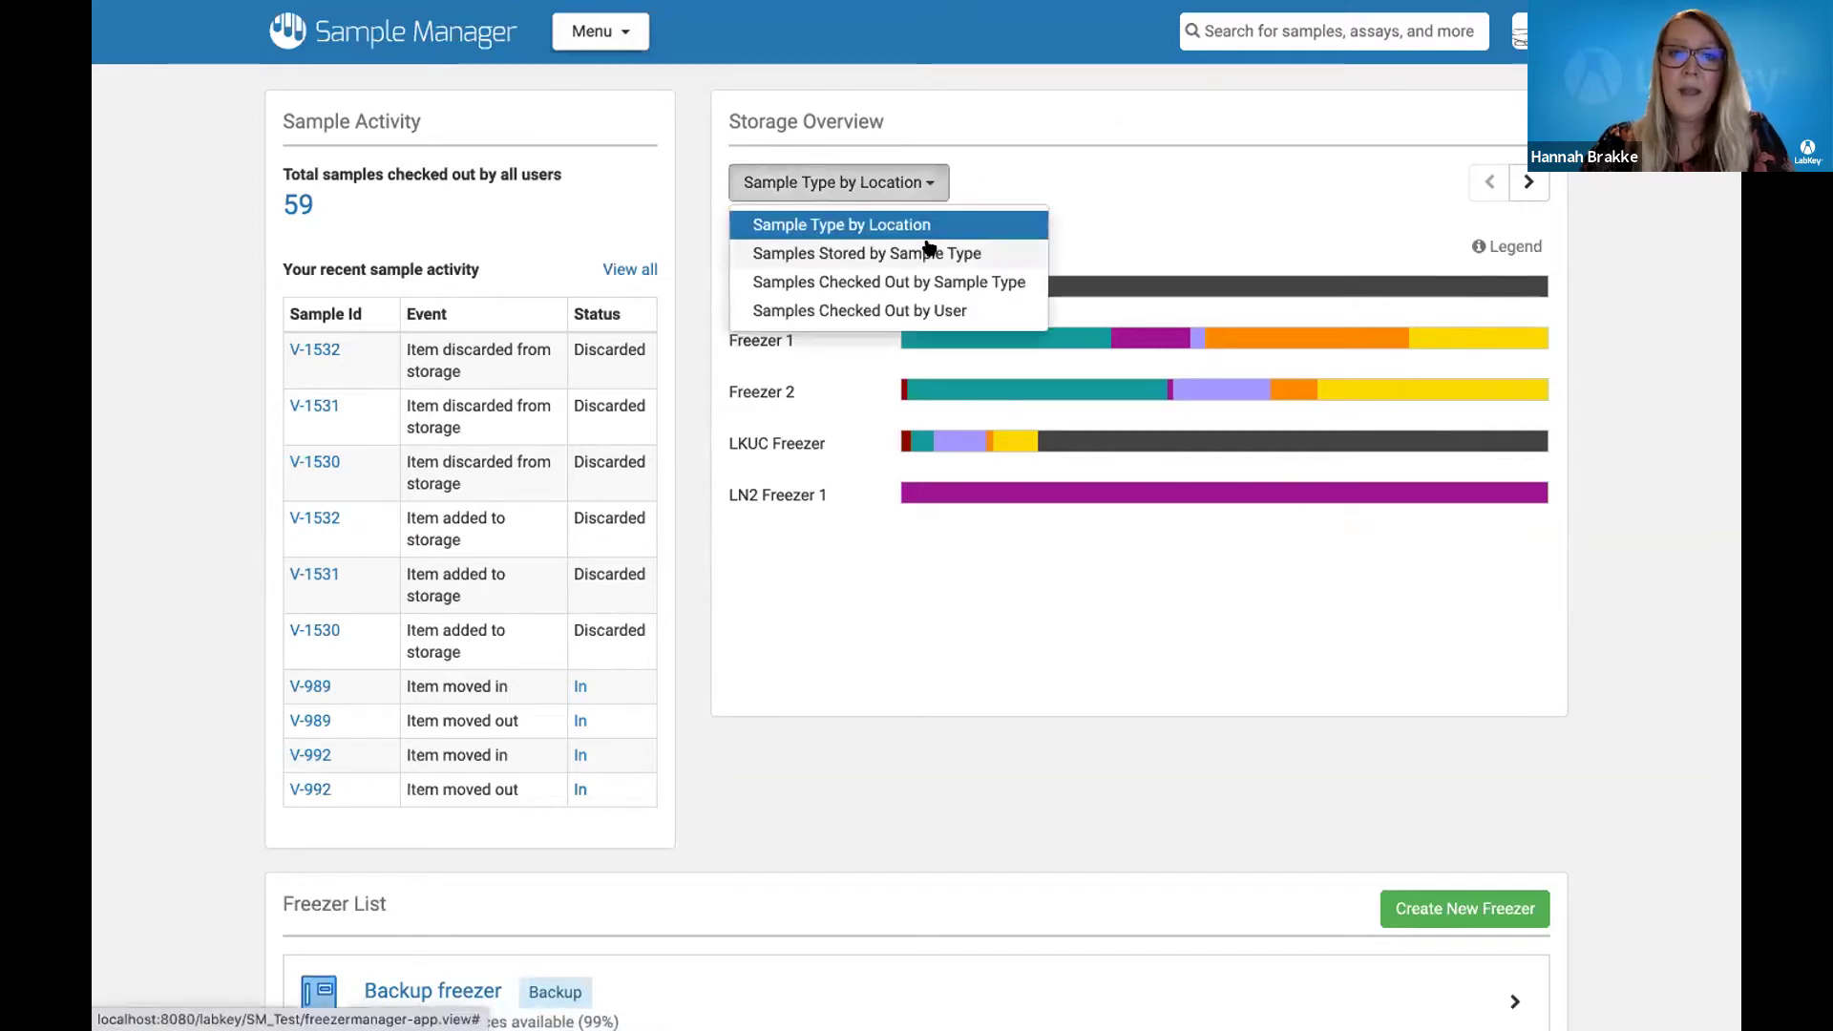
{"action": "left_click", "coordinate": [928, 250]}
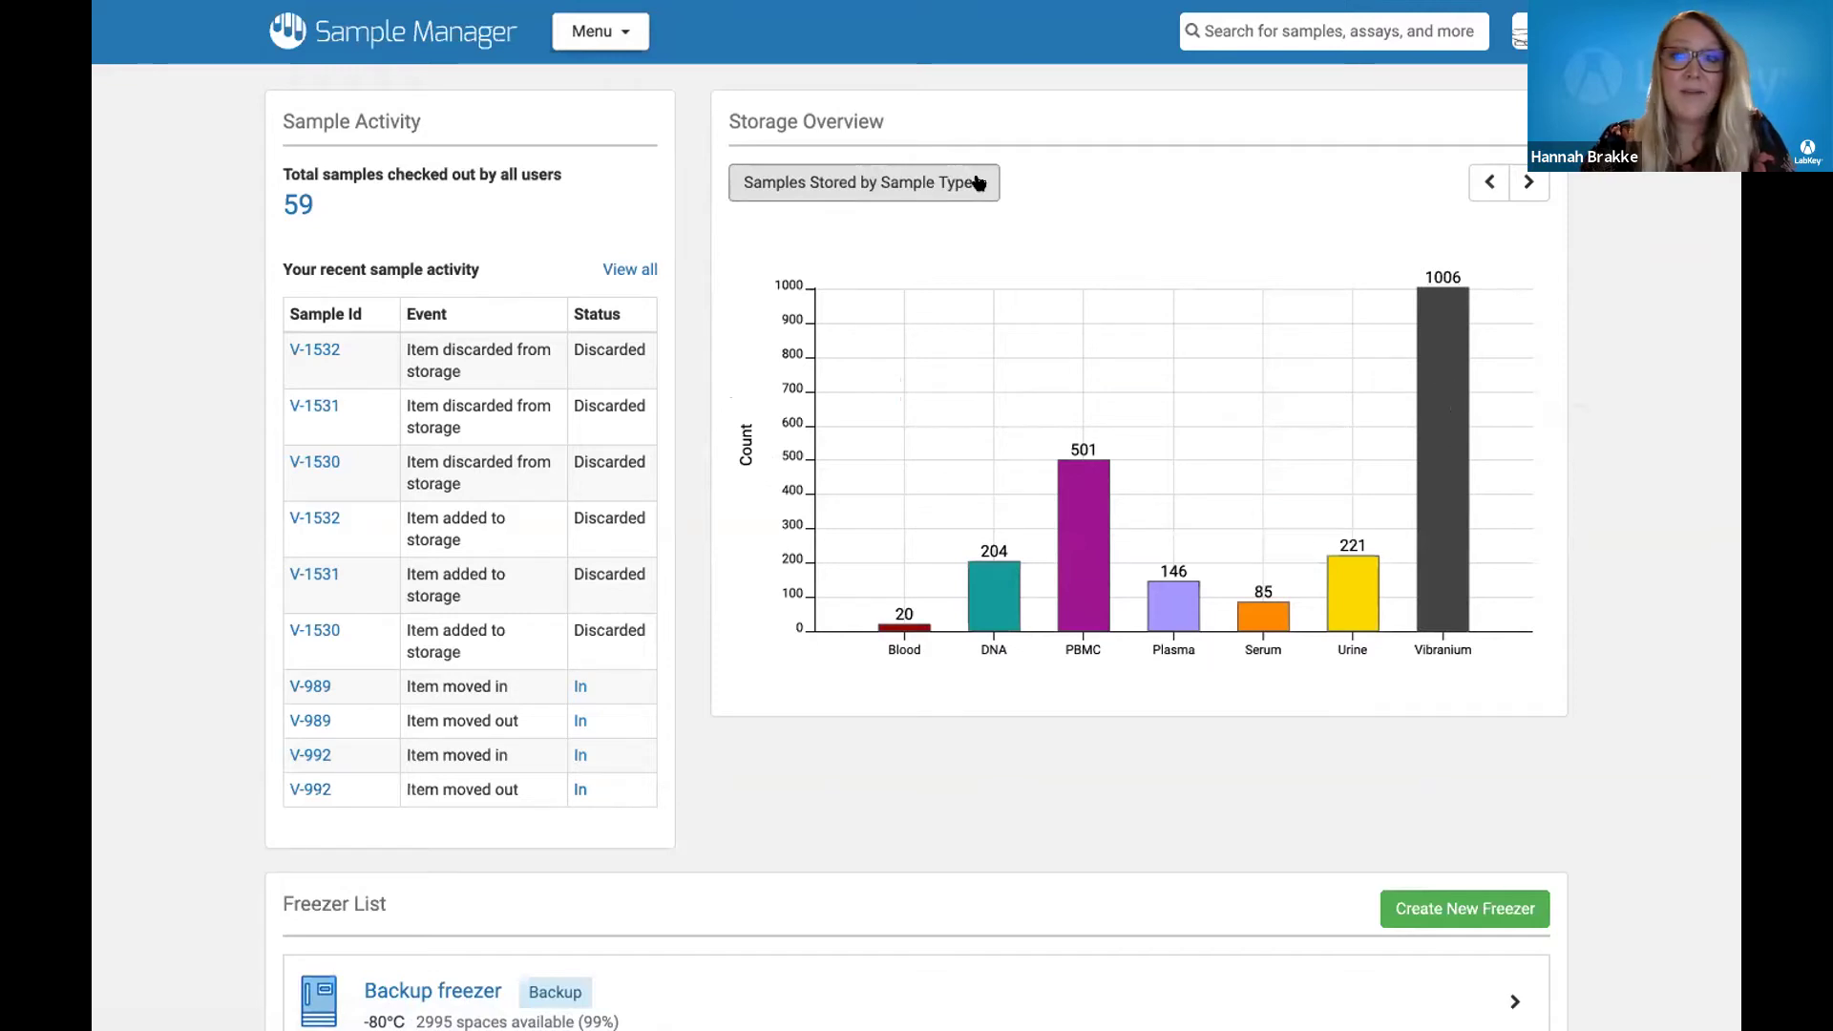
{"action": "left_click", "coordinate": [1529, 181]}
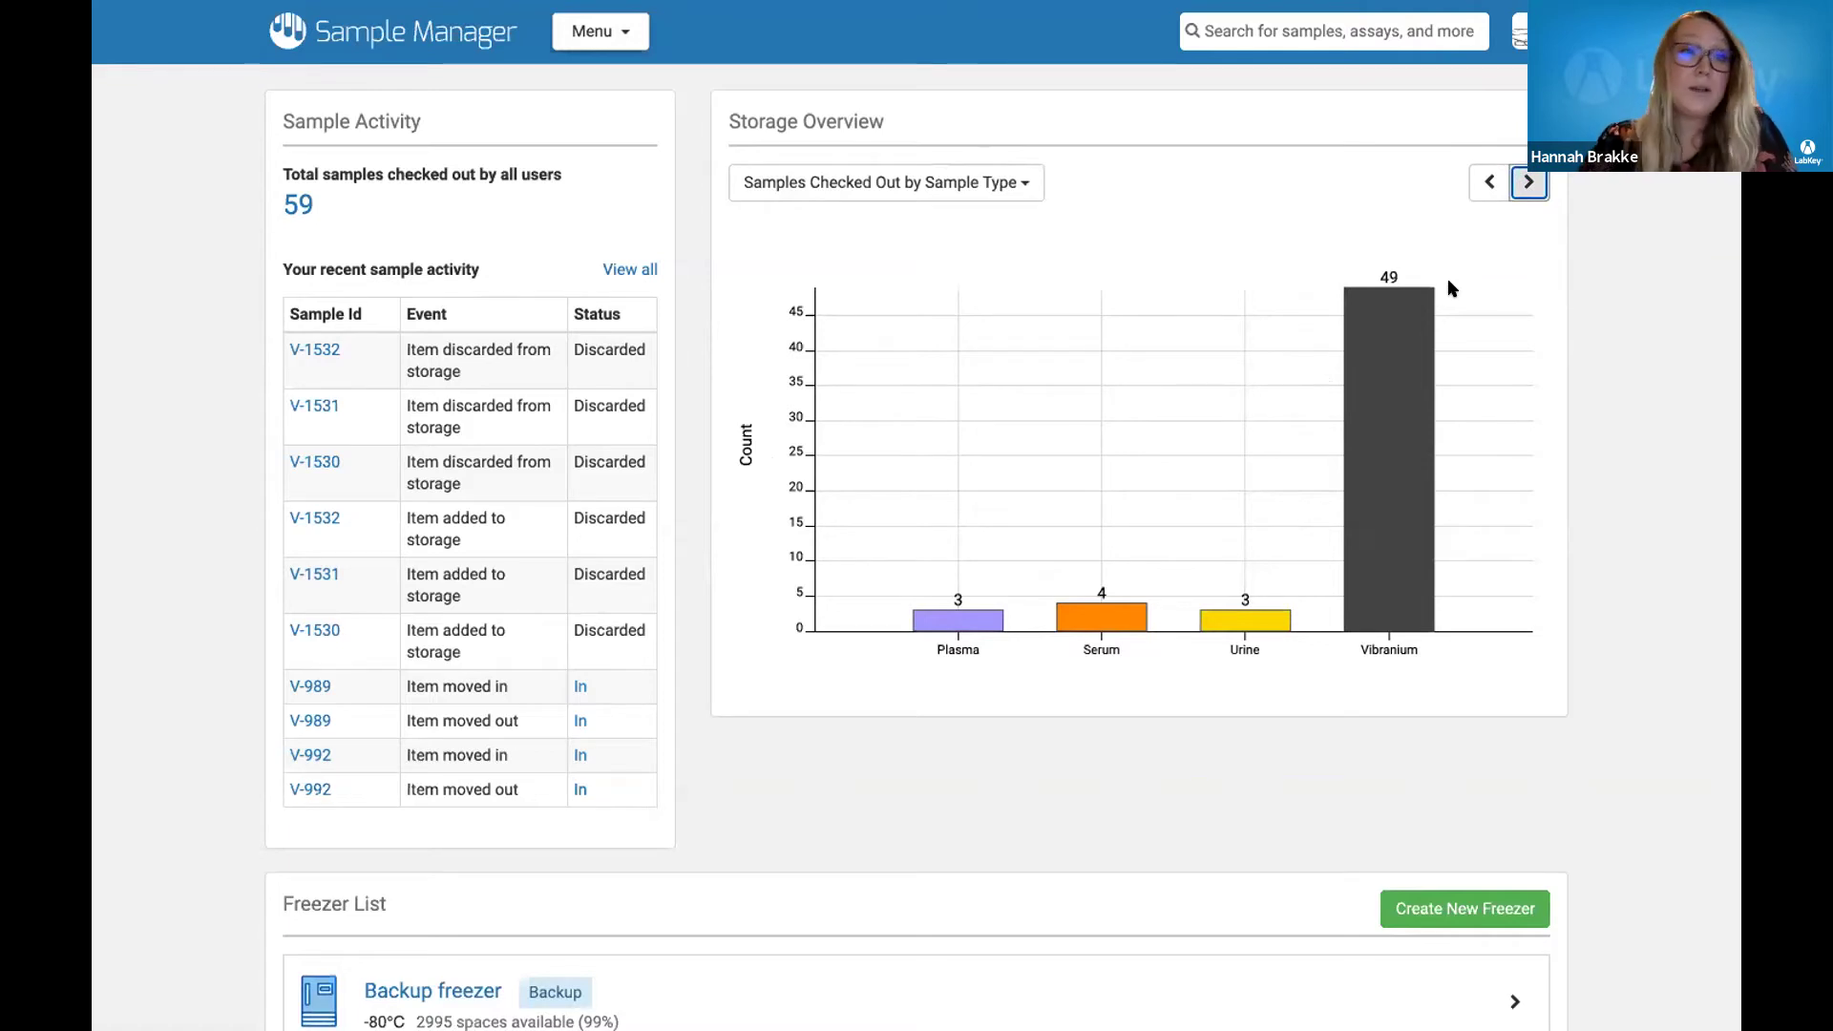
{"action": "left_click", "coordinate": [1526, 185]}
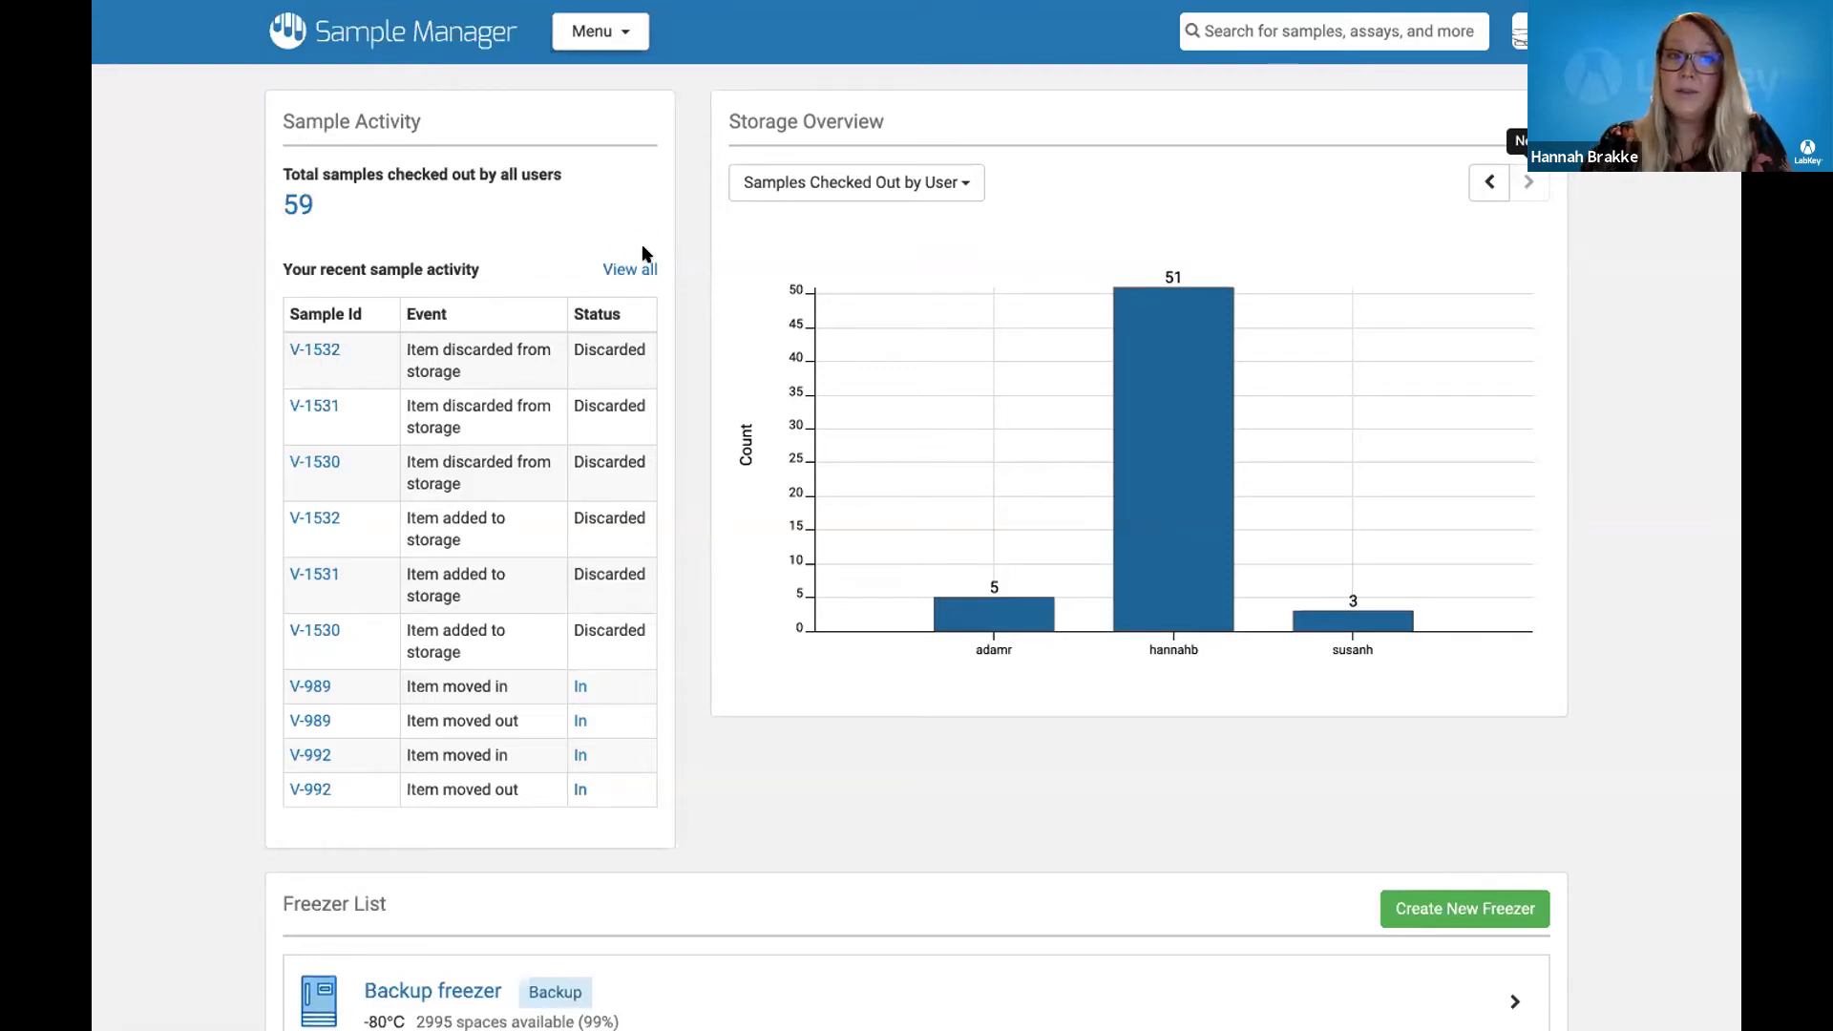
Review the full list of your sample storage activity and the stored items list, and return to the freezers overview
{"action": "left_click", "coordinate": [646, 269]}
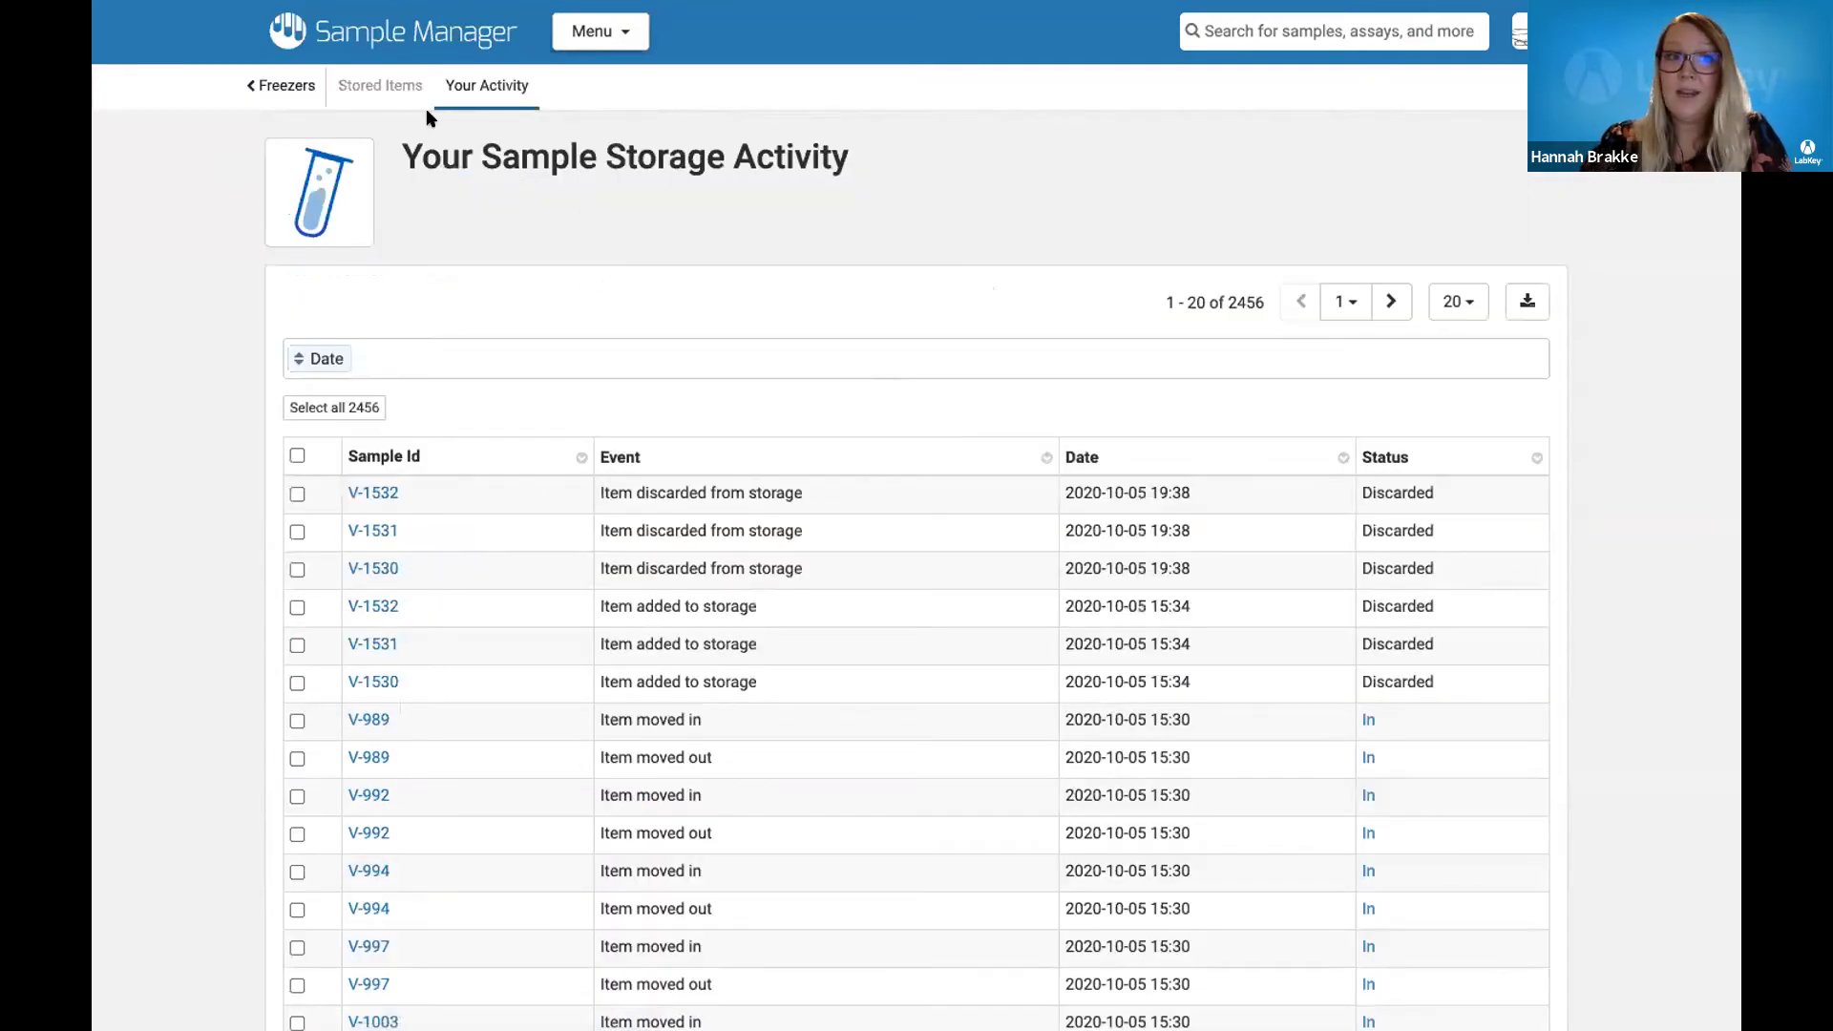
{"action": "left_click", "coordinate": [372, 82]}
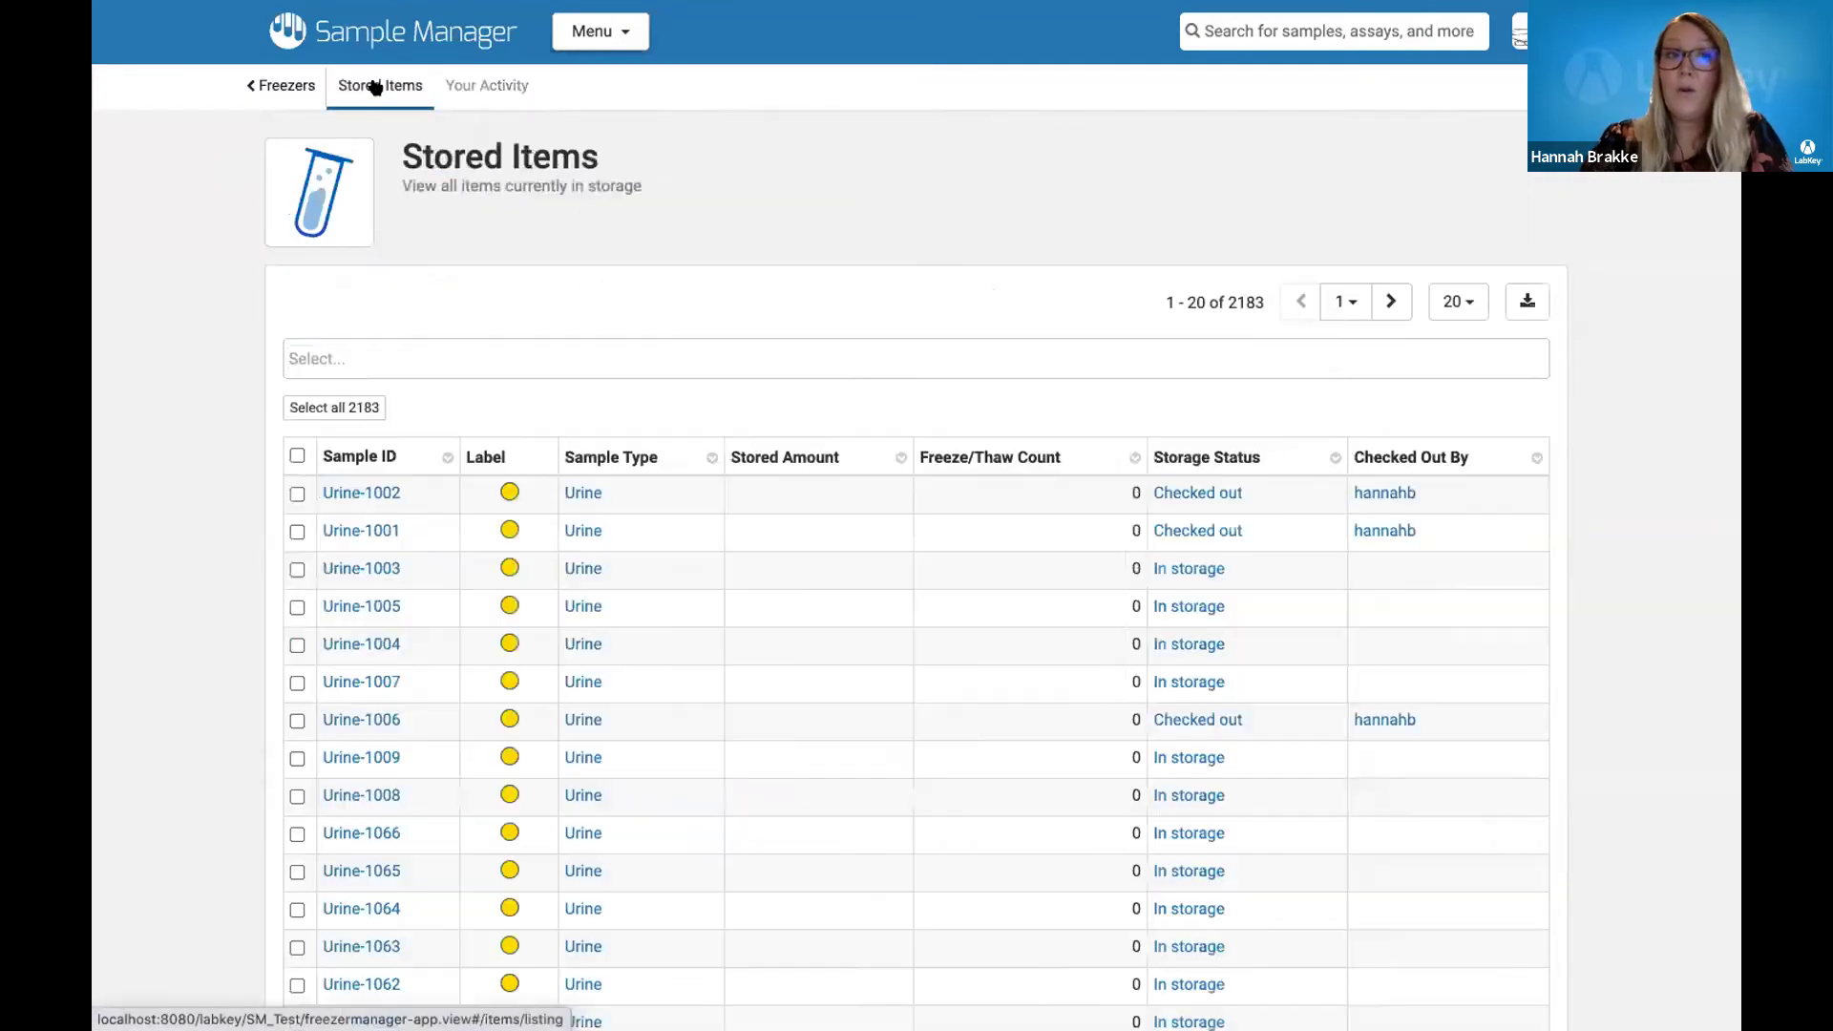
{"action": "left_click", "coordinate": [273, 84]}
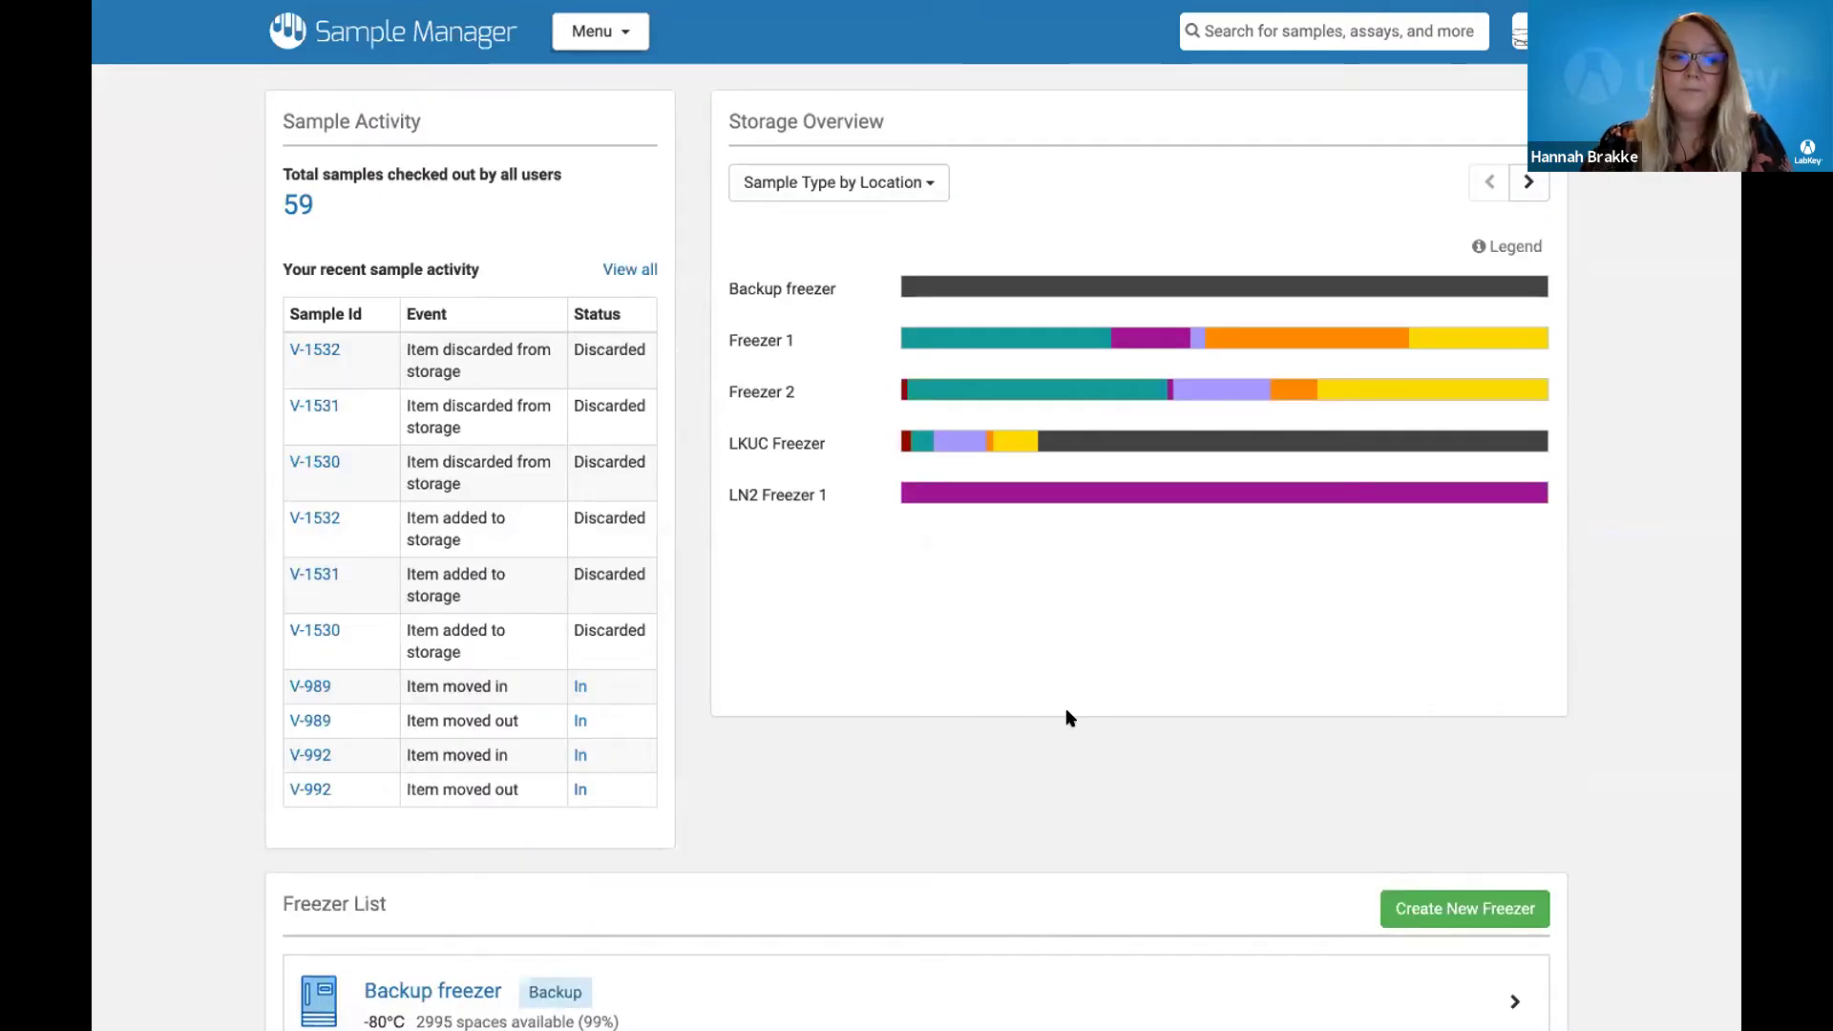
Open the LKUC Freezer from the freezer list and expand Shelf 1 and Shelf 2 to inspect their contents and capacity
{"action": "scroll", "coordinate": [1066, 716], "scroll_direction": "down", "scroll_amount": 3}
{"action": "scroll", "coordinate": [1066, 719], "scroll_direction": "down", "scroll_amount": 3}
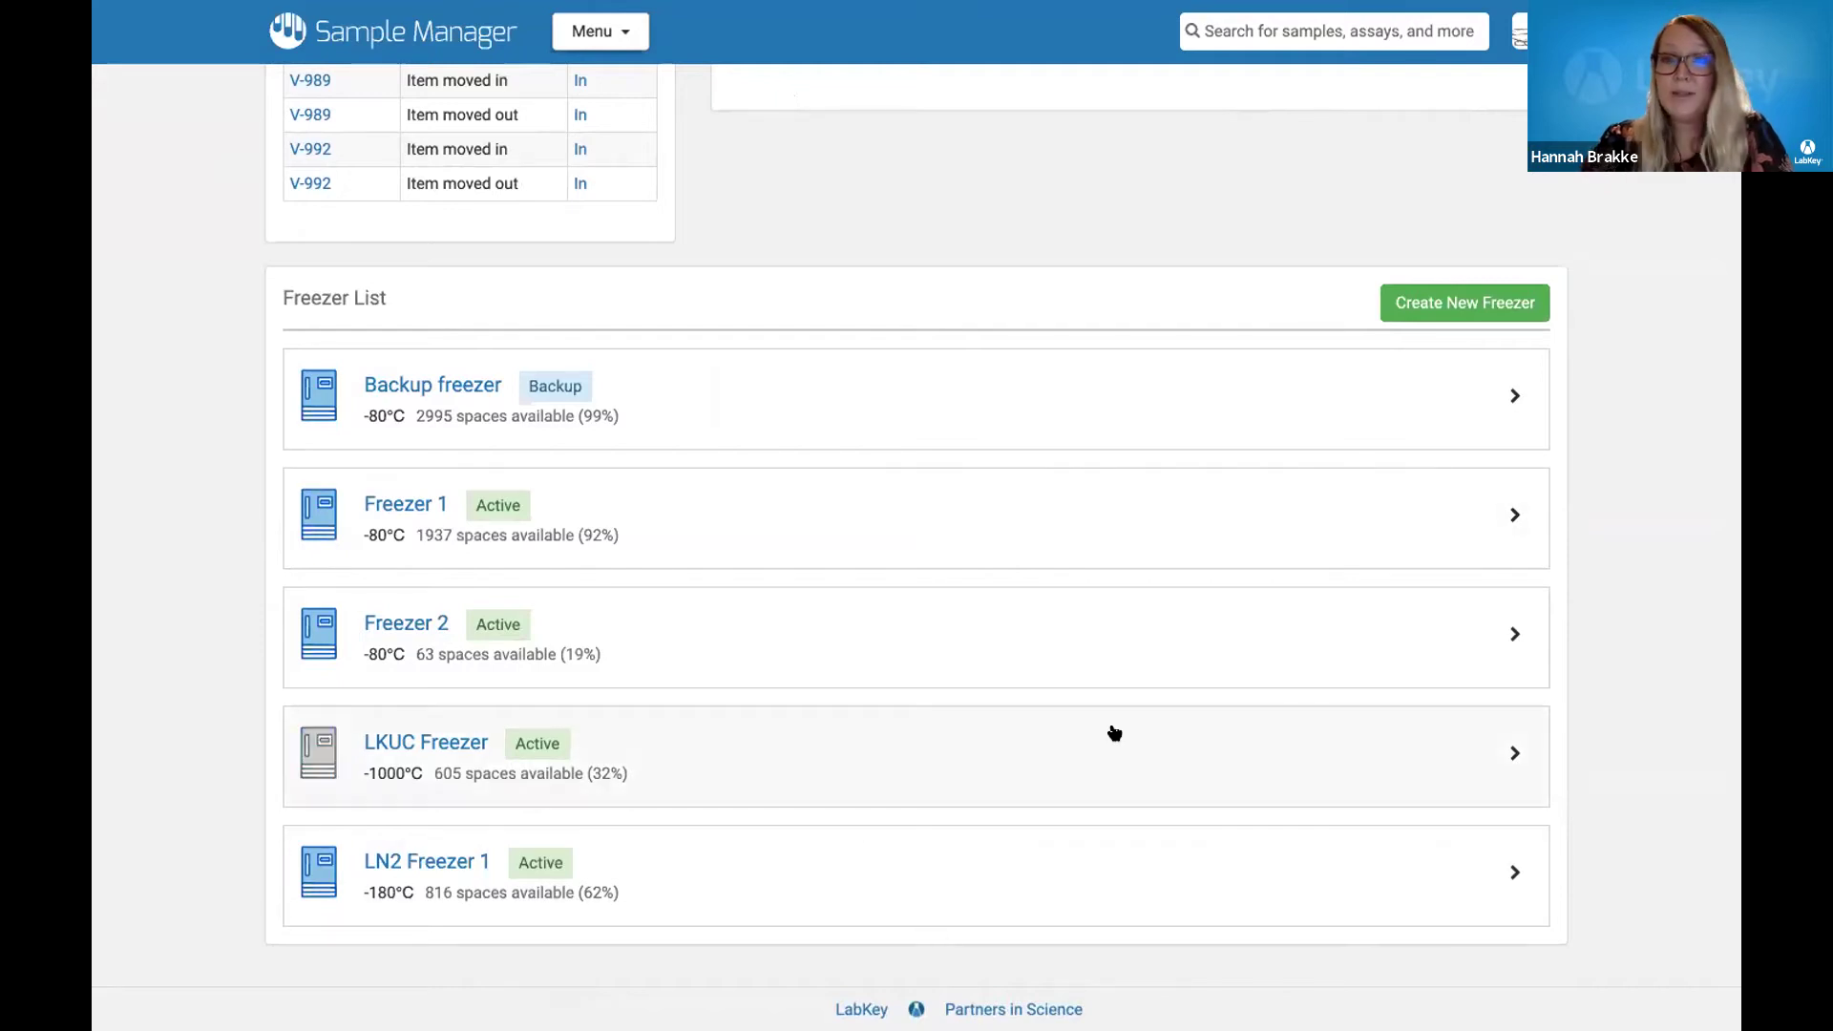
{"action": "left_click", "coordinate": [392, 745]}
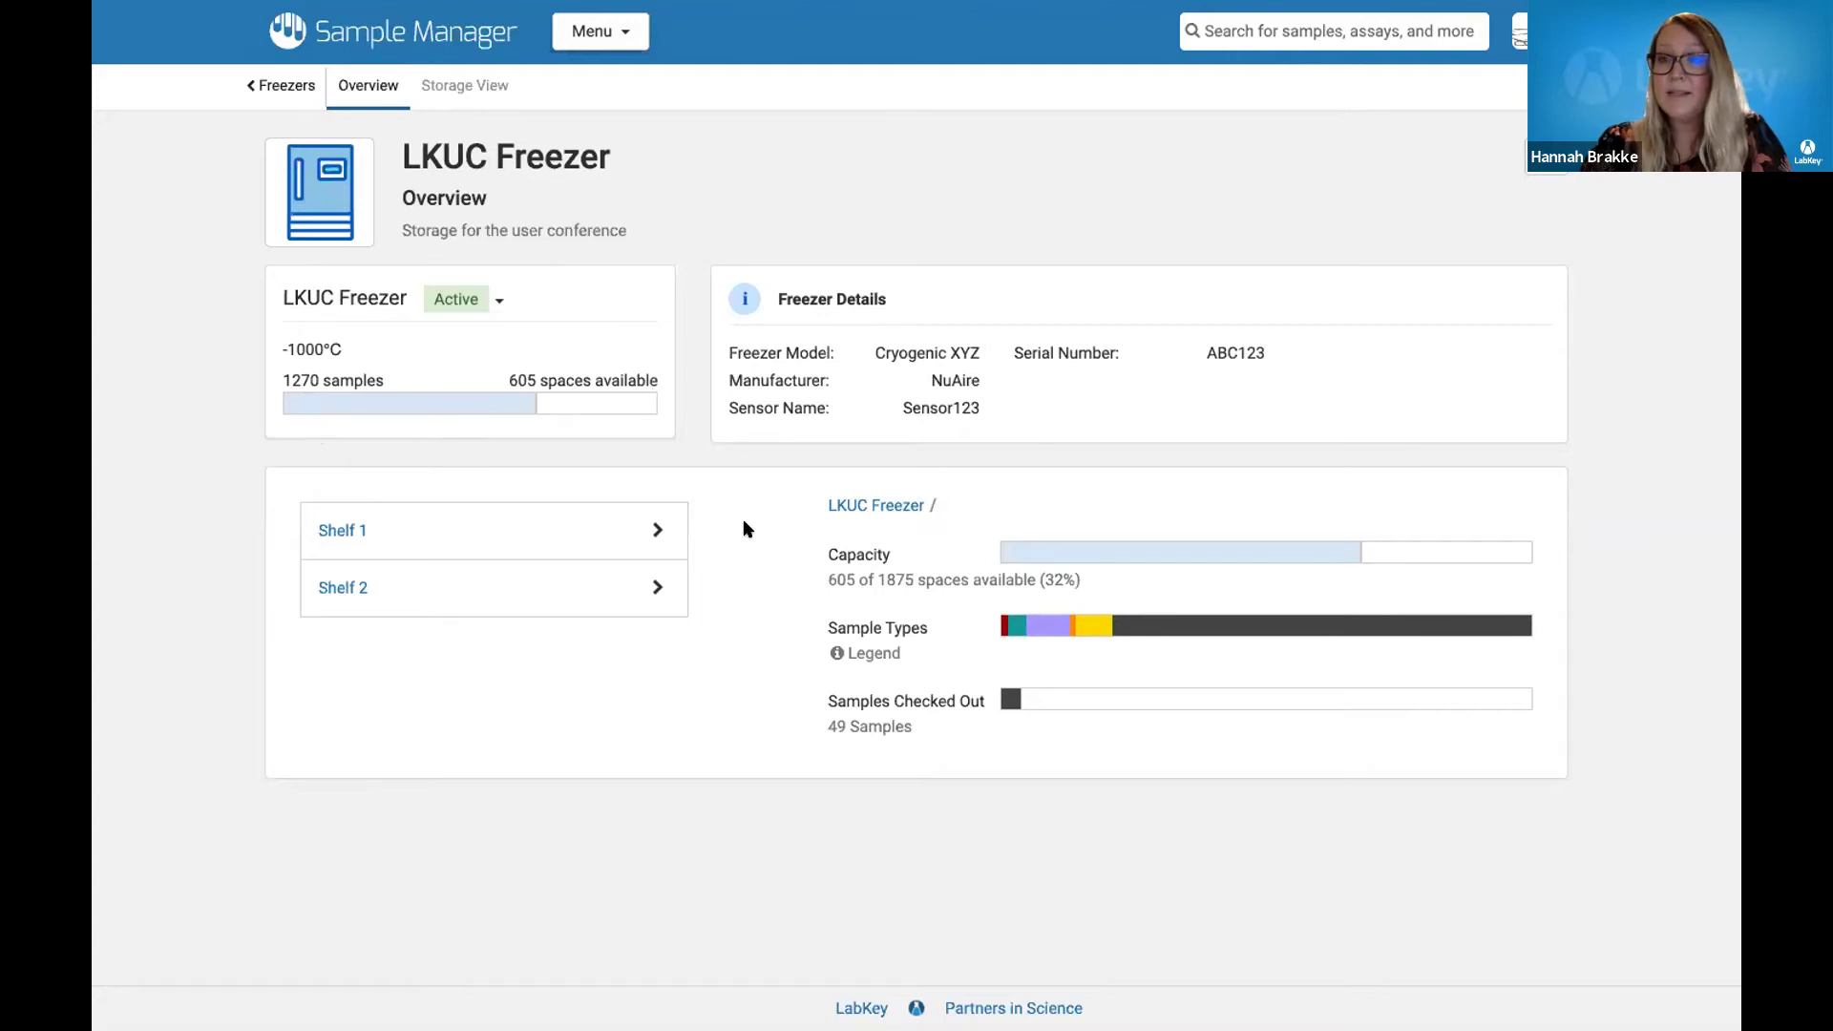
{"action": "left_click", "coordinate": [525, 528]}
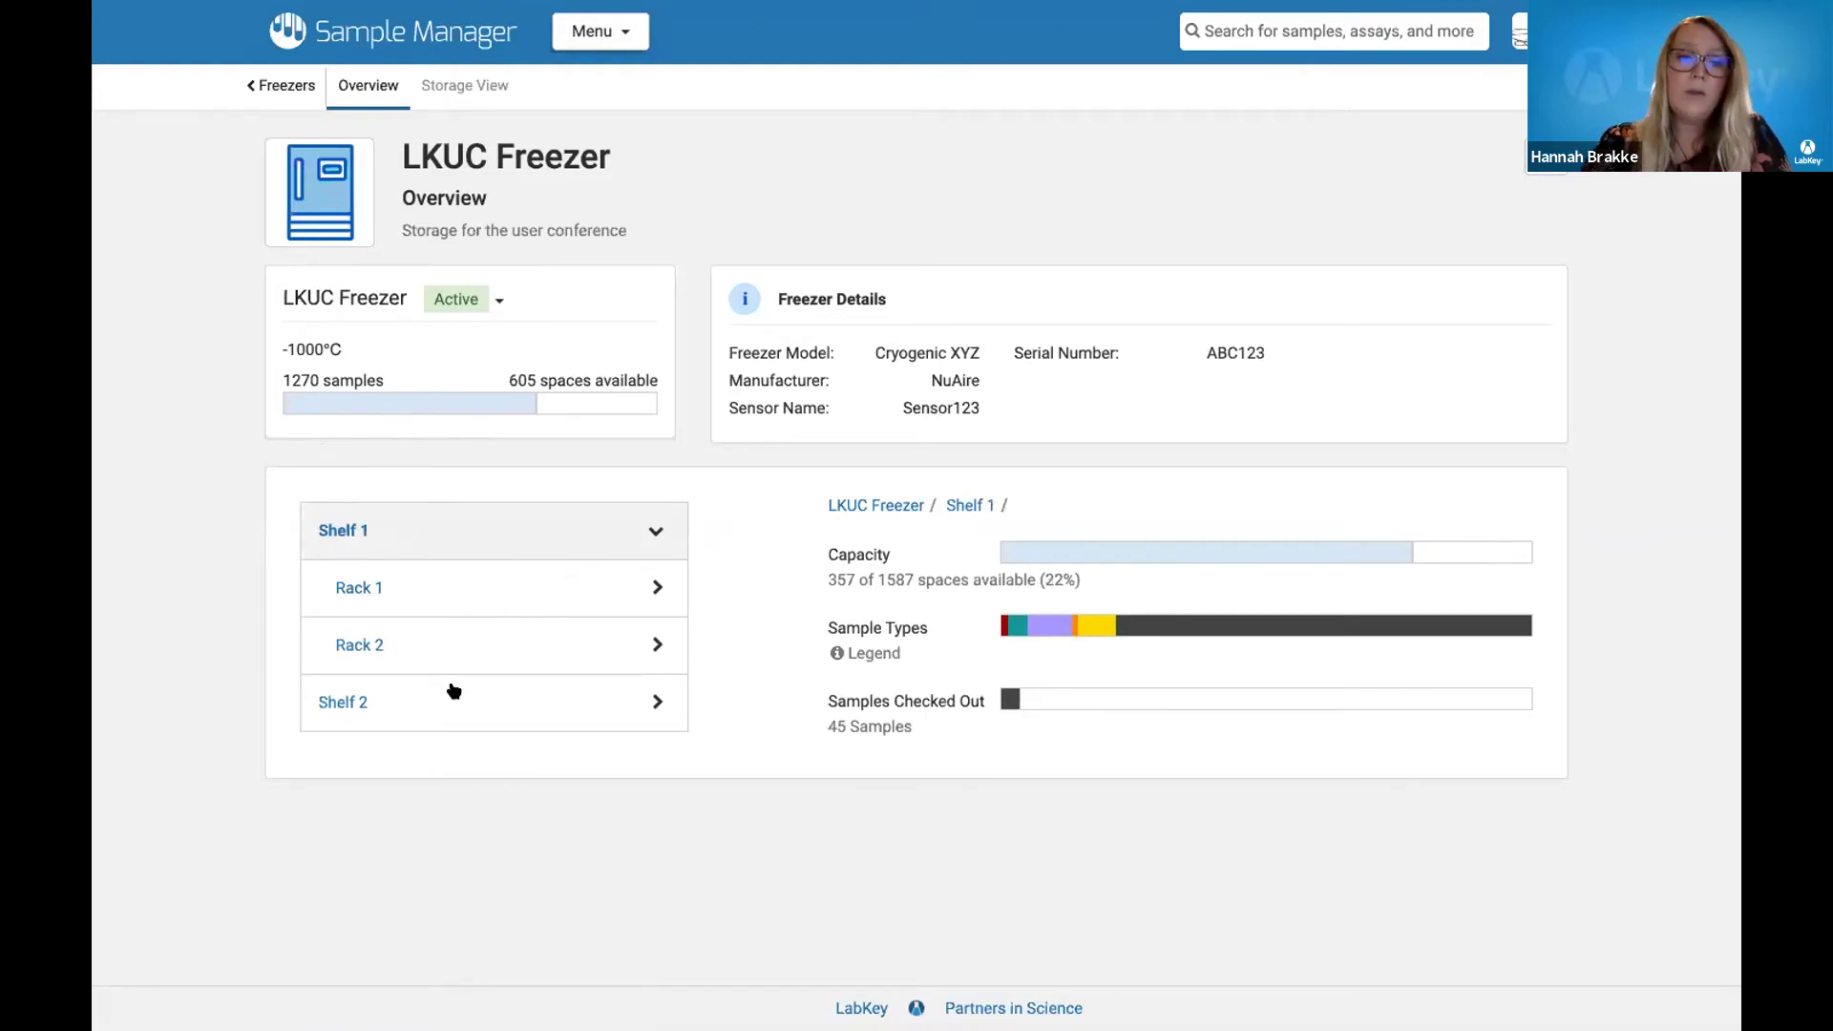
{"action": "left_click", "coordinate": [519, 702]}
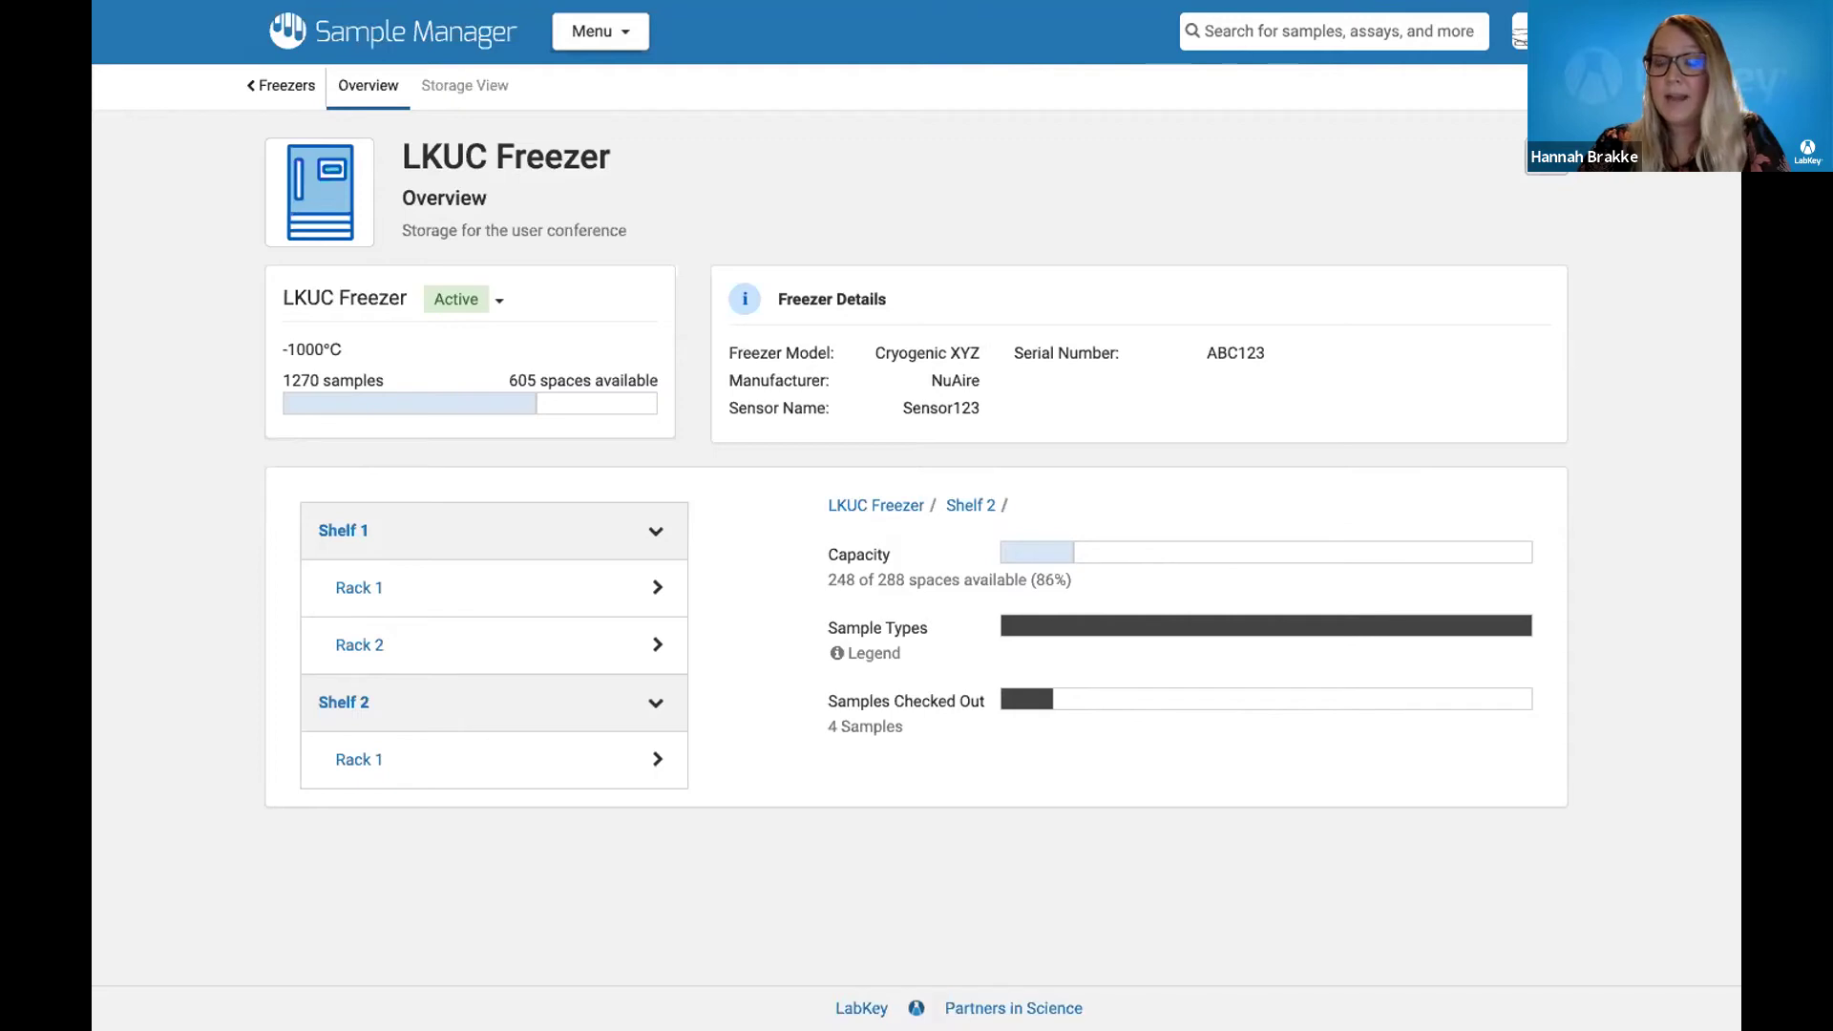
Edit the LKUC Freezer's hierarchy and add a rack named "Rack 2" to Shelf 2
{"action": "left_click", "coordinate": [1547, 157]}
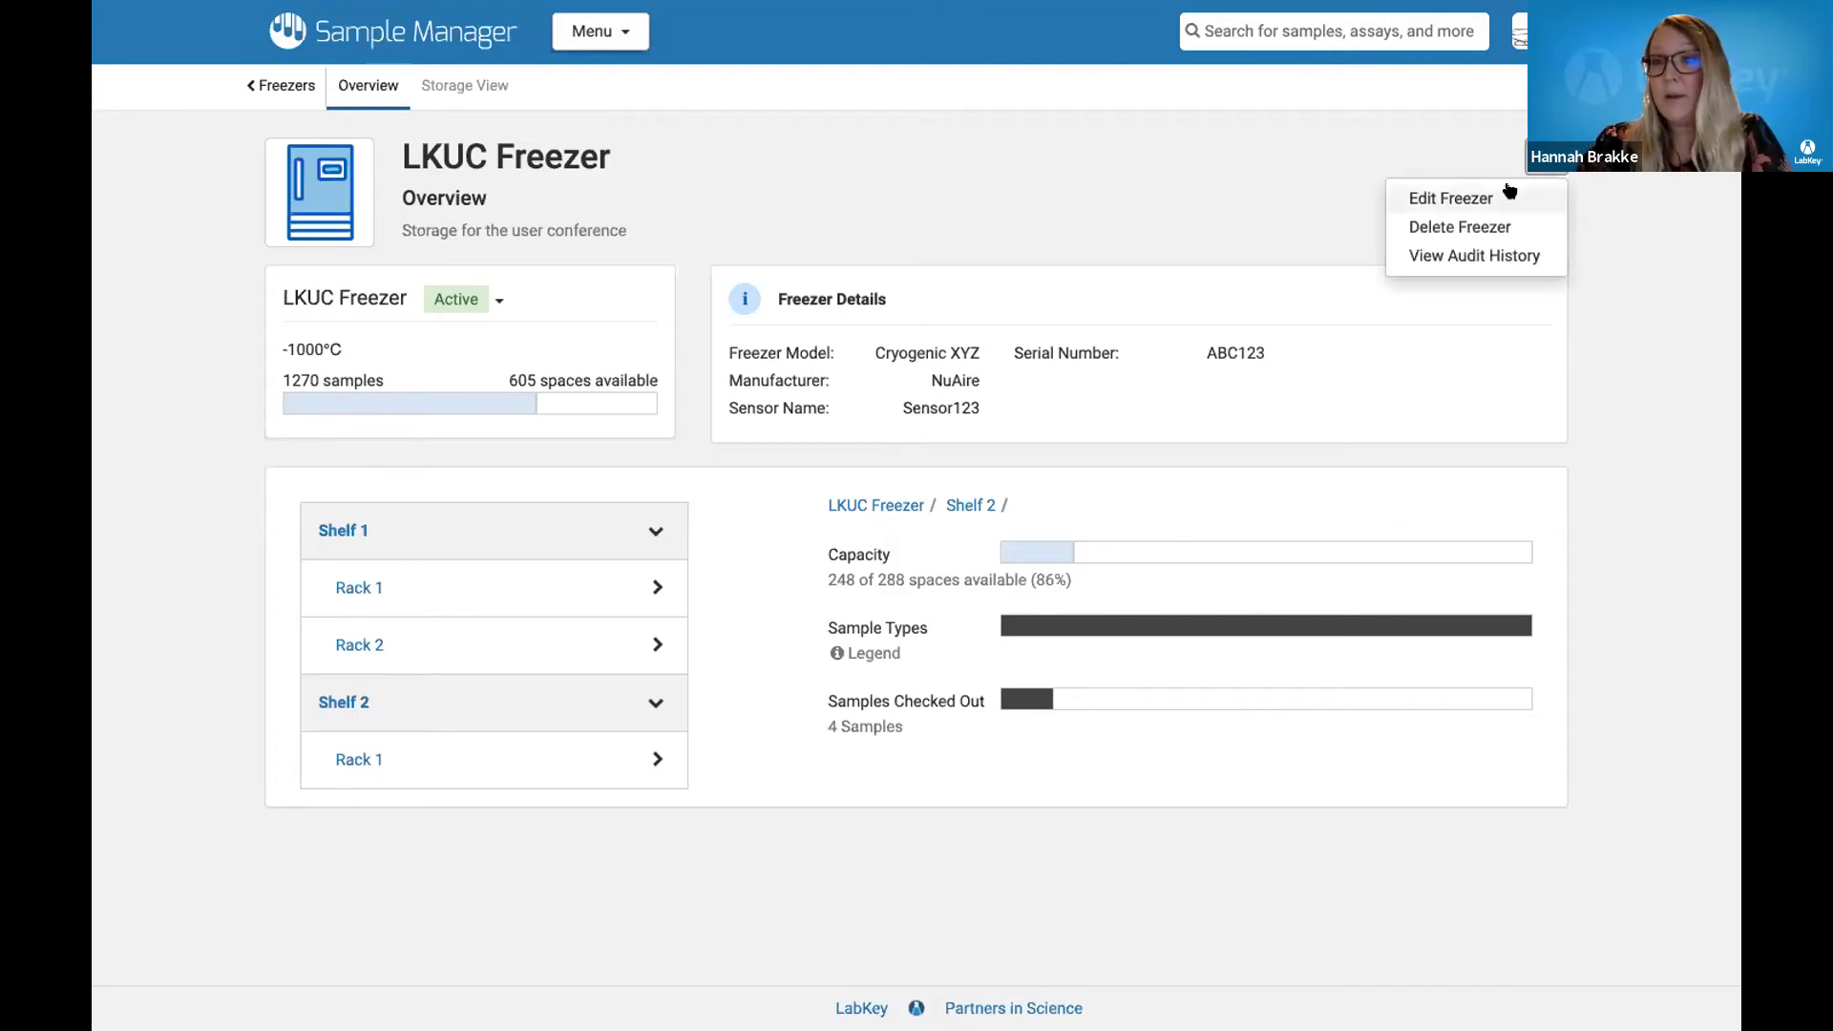
{"action": "left_click", "coordinate": [1459, 198]}
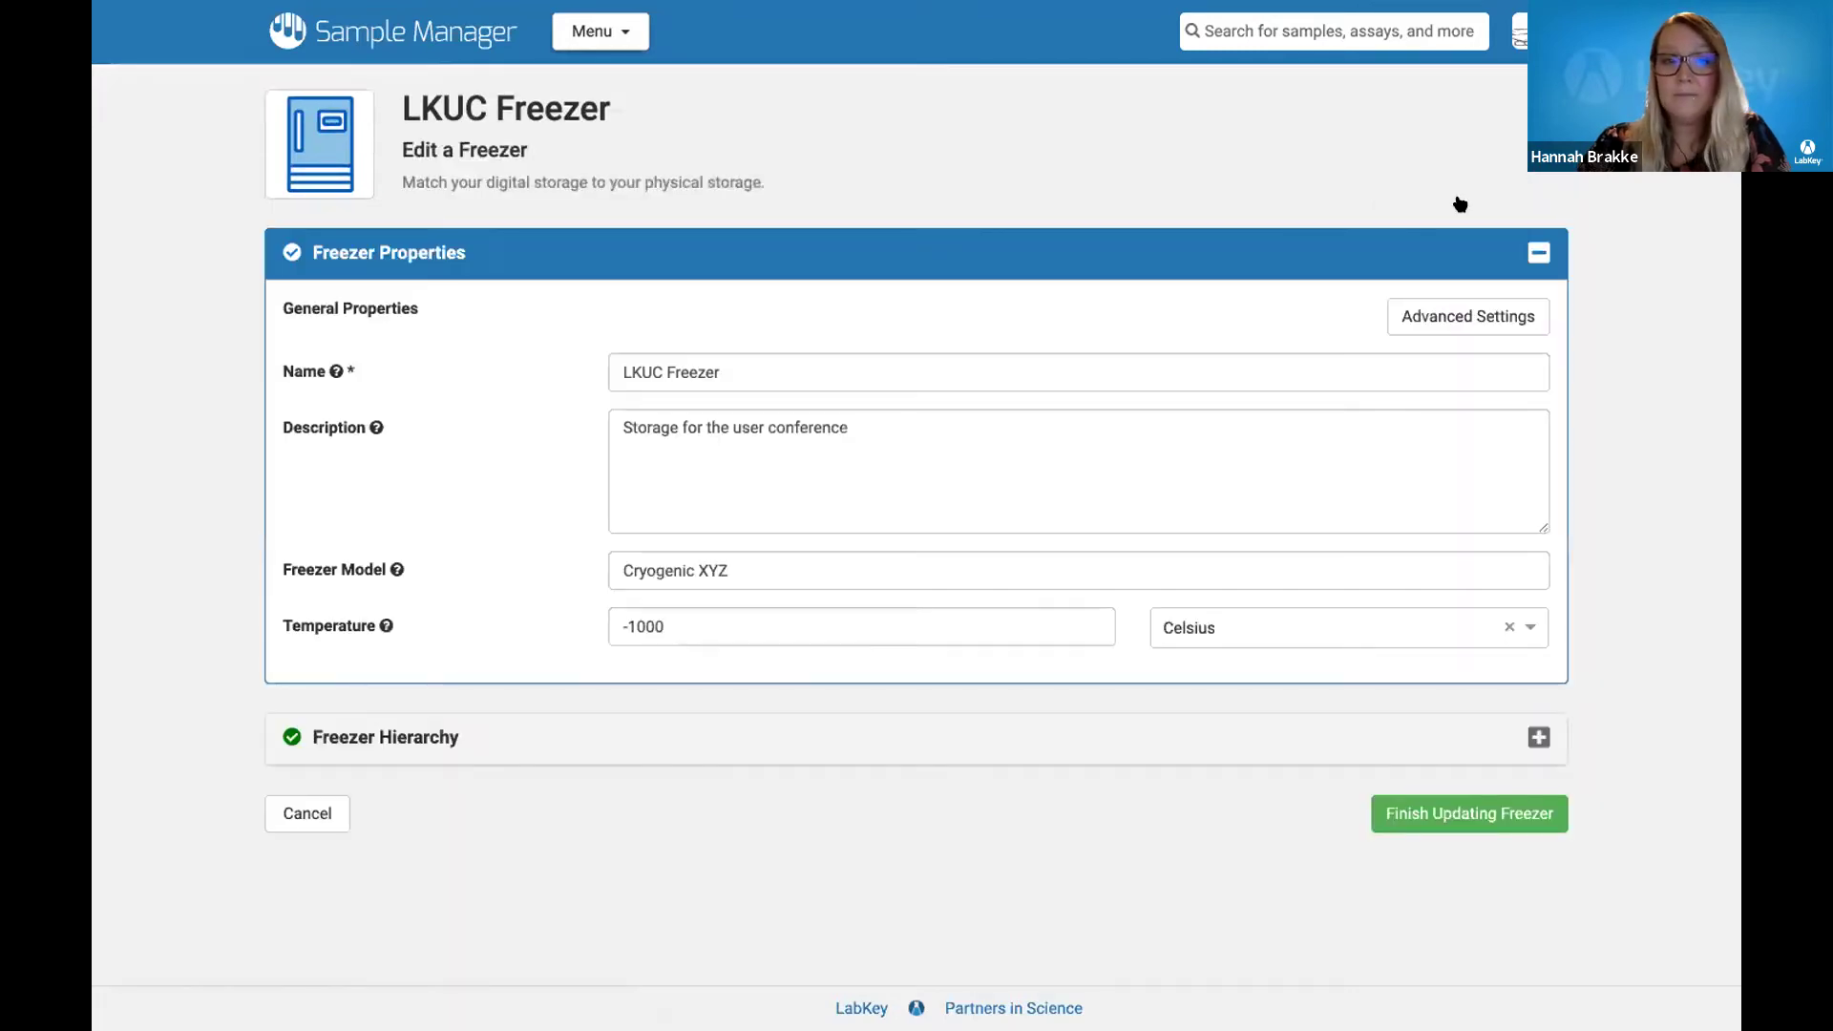
{"action": "left_click", "coordinate": [1034, 755]}
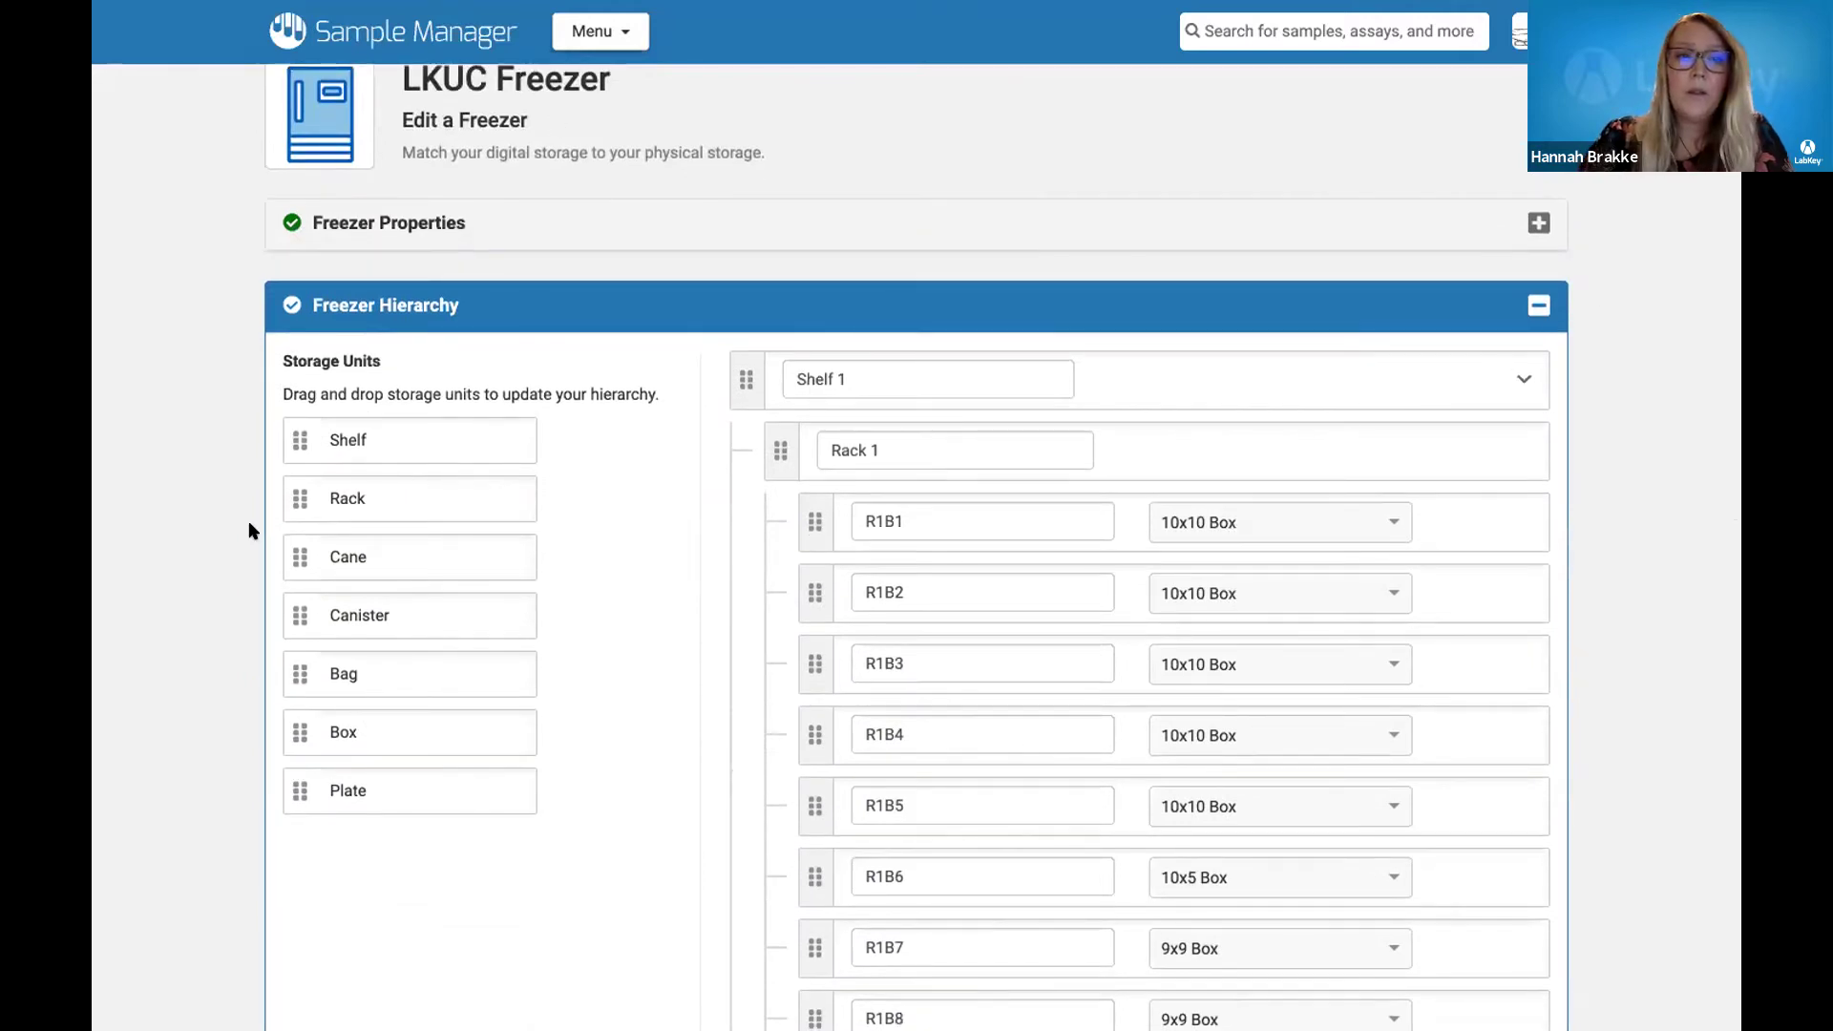
{"action": "left_click", "coordinate": [1526, 373]}
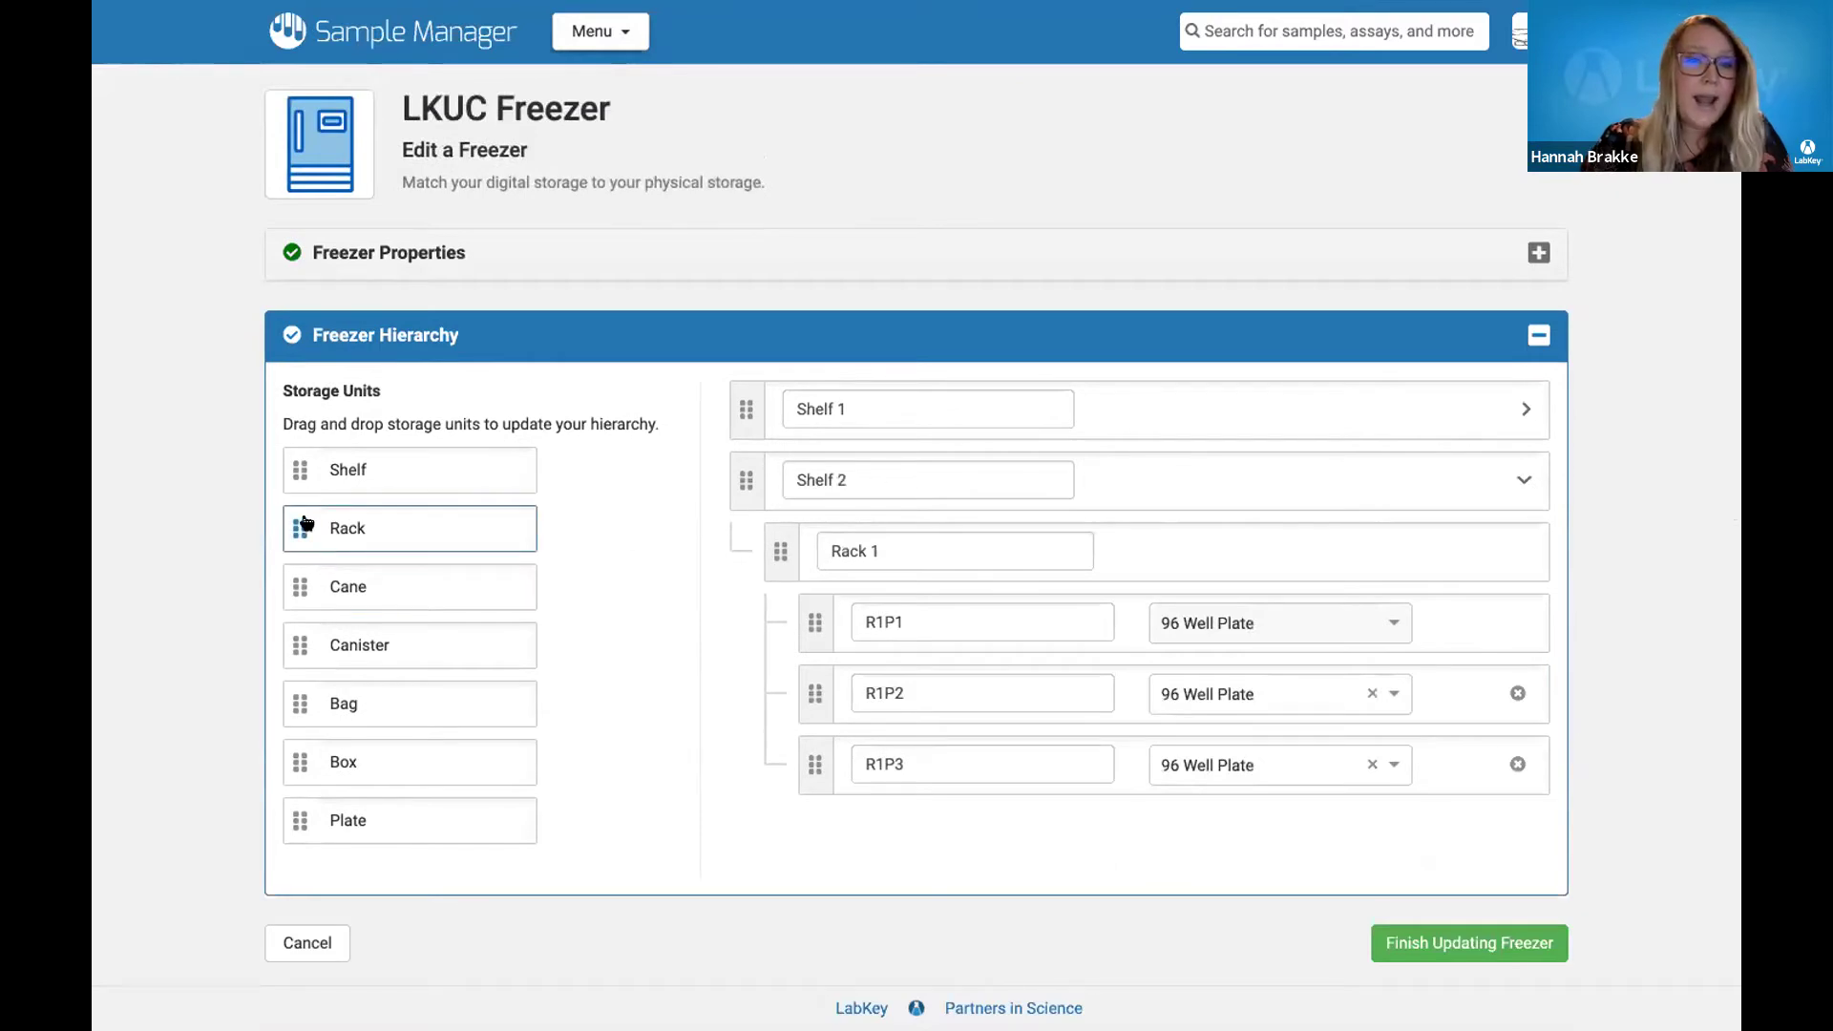
{"action": "left_click_drag", "start_coordinate": [299, 528], "coordinate": [860, 530]}
{"action": "left_click", "coordinate": [913, 631]}
{"action": "key", "text": "BackSpace"}
{"action": "key", "text": "BackSpace"}
{"action": "type", "text": "2"}
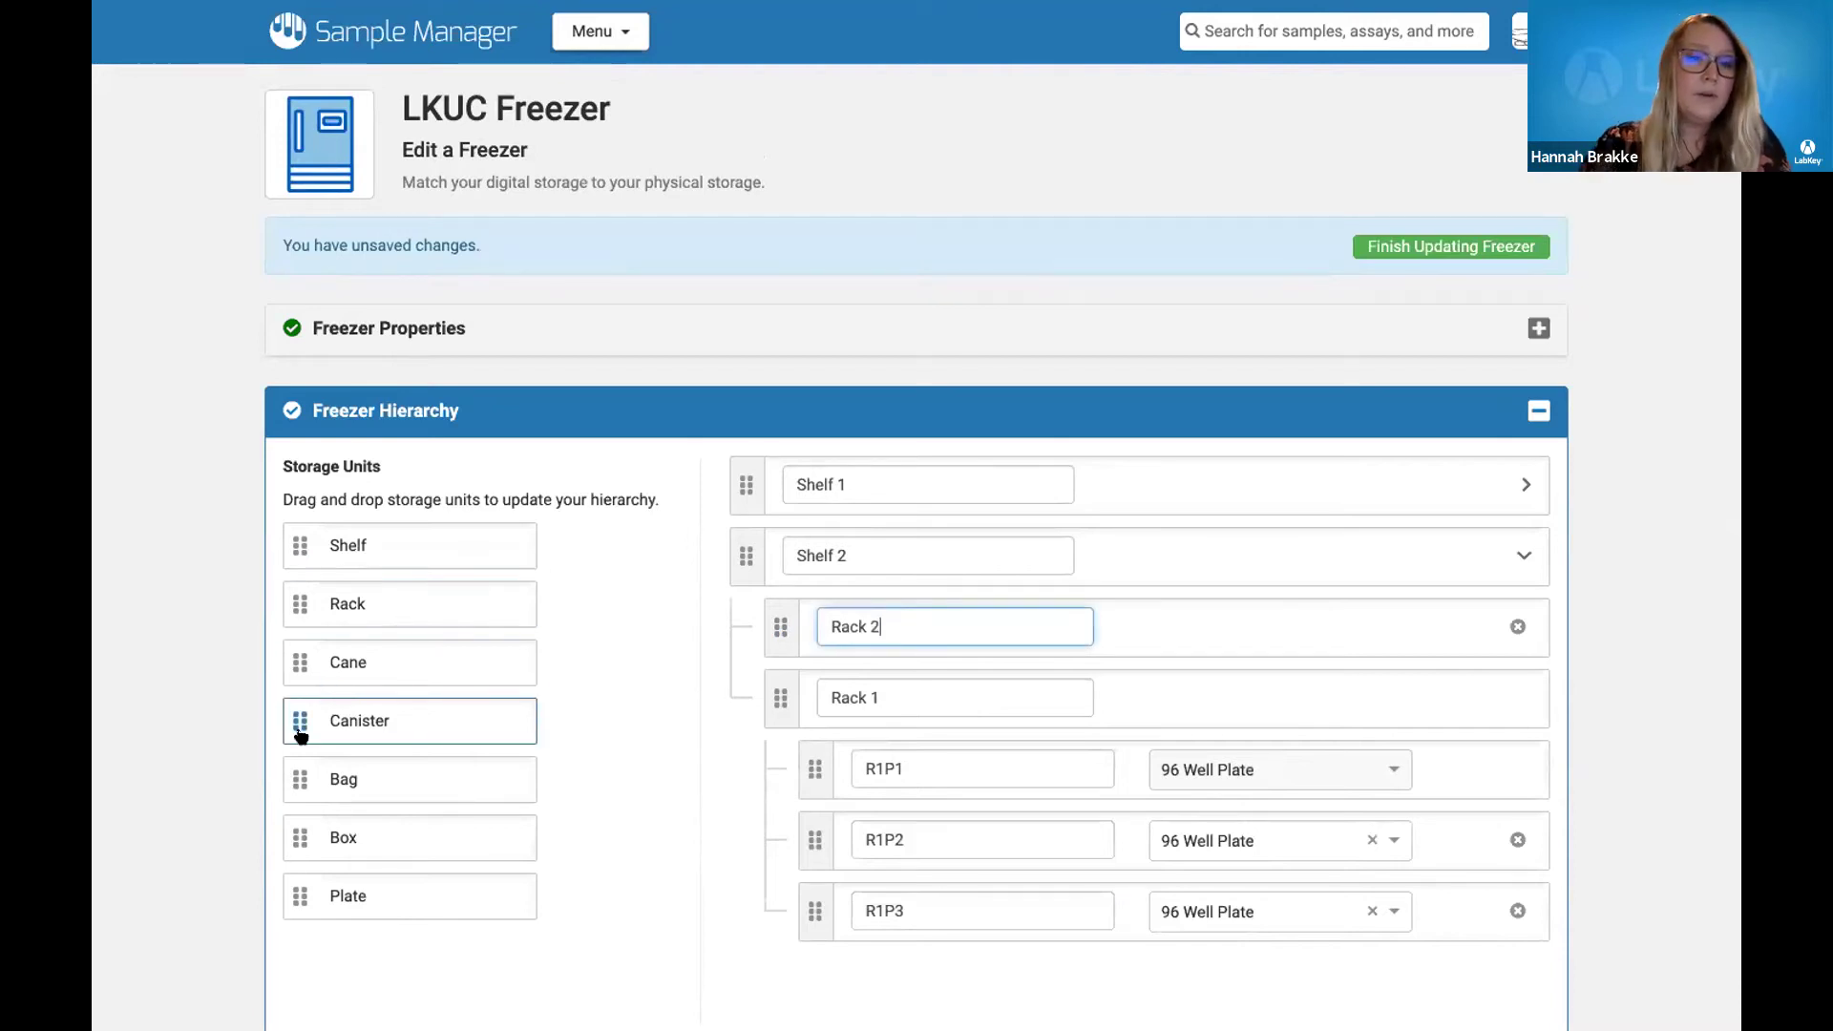
Add a 9x9 box named "Box Demo" inside Rack 2 of Shelf 2 and finish updating the freezer
{"action": "scroll", "coordinate": [299, 736], "scroll_direction": "down", "scroll_amount": 1}
{"action": "left_click_drag", "start_coordinate": [299, 763], "coordinate": [933, 586]}
{"action": "left_click_drag", "start_coordinate": [785, 622], "coordinate": [907, 585]}
{"action": "left_click", "coordinate": [940, 620]}
{"action": "key", "text": "BackSpace"}
{"action": "key", "text": "BackSpace"}
{"action": "type", "text": "Demo"}
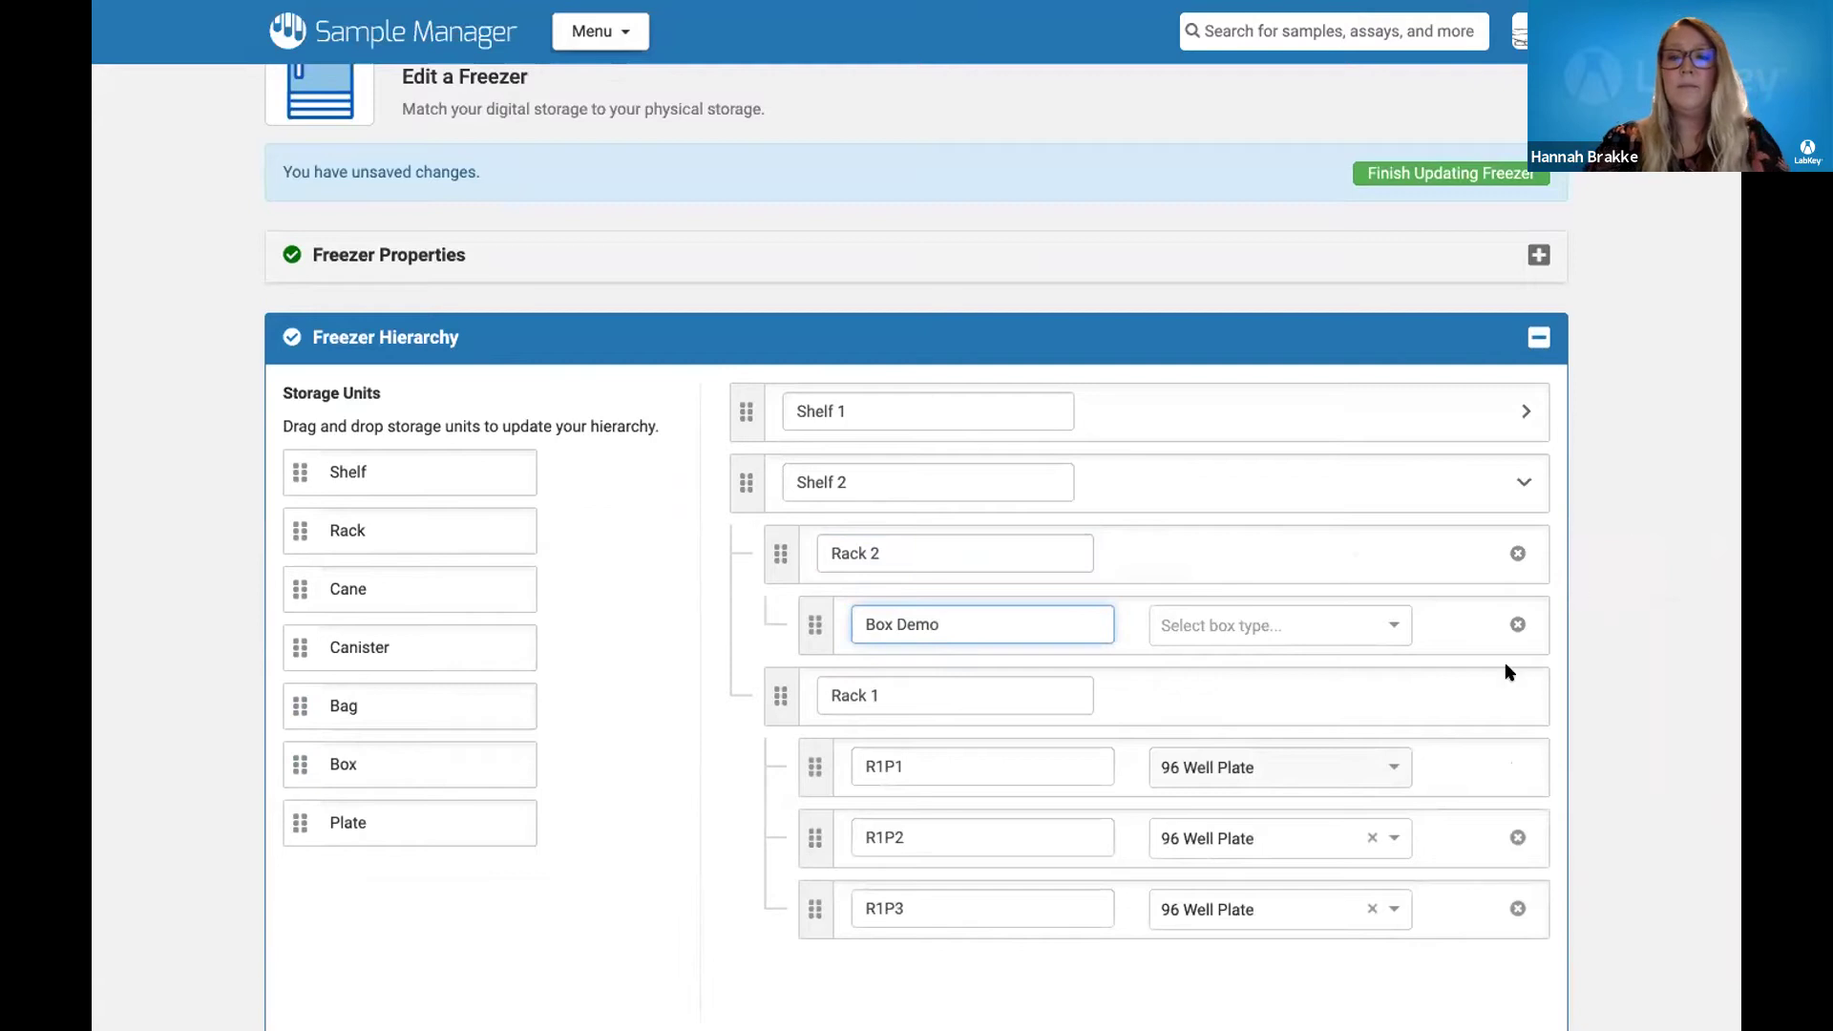
{"action": "left_click", "coordinate": [1304, 644]}
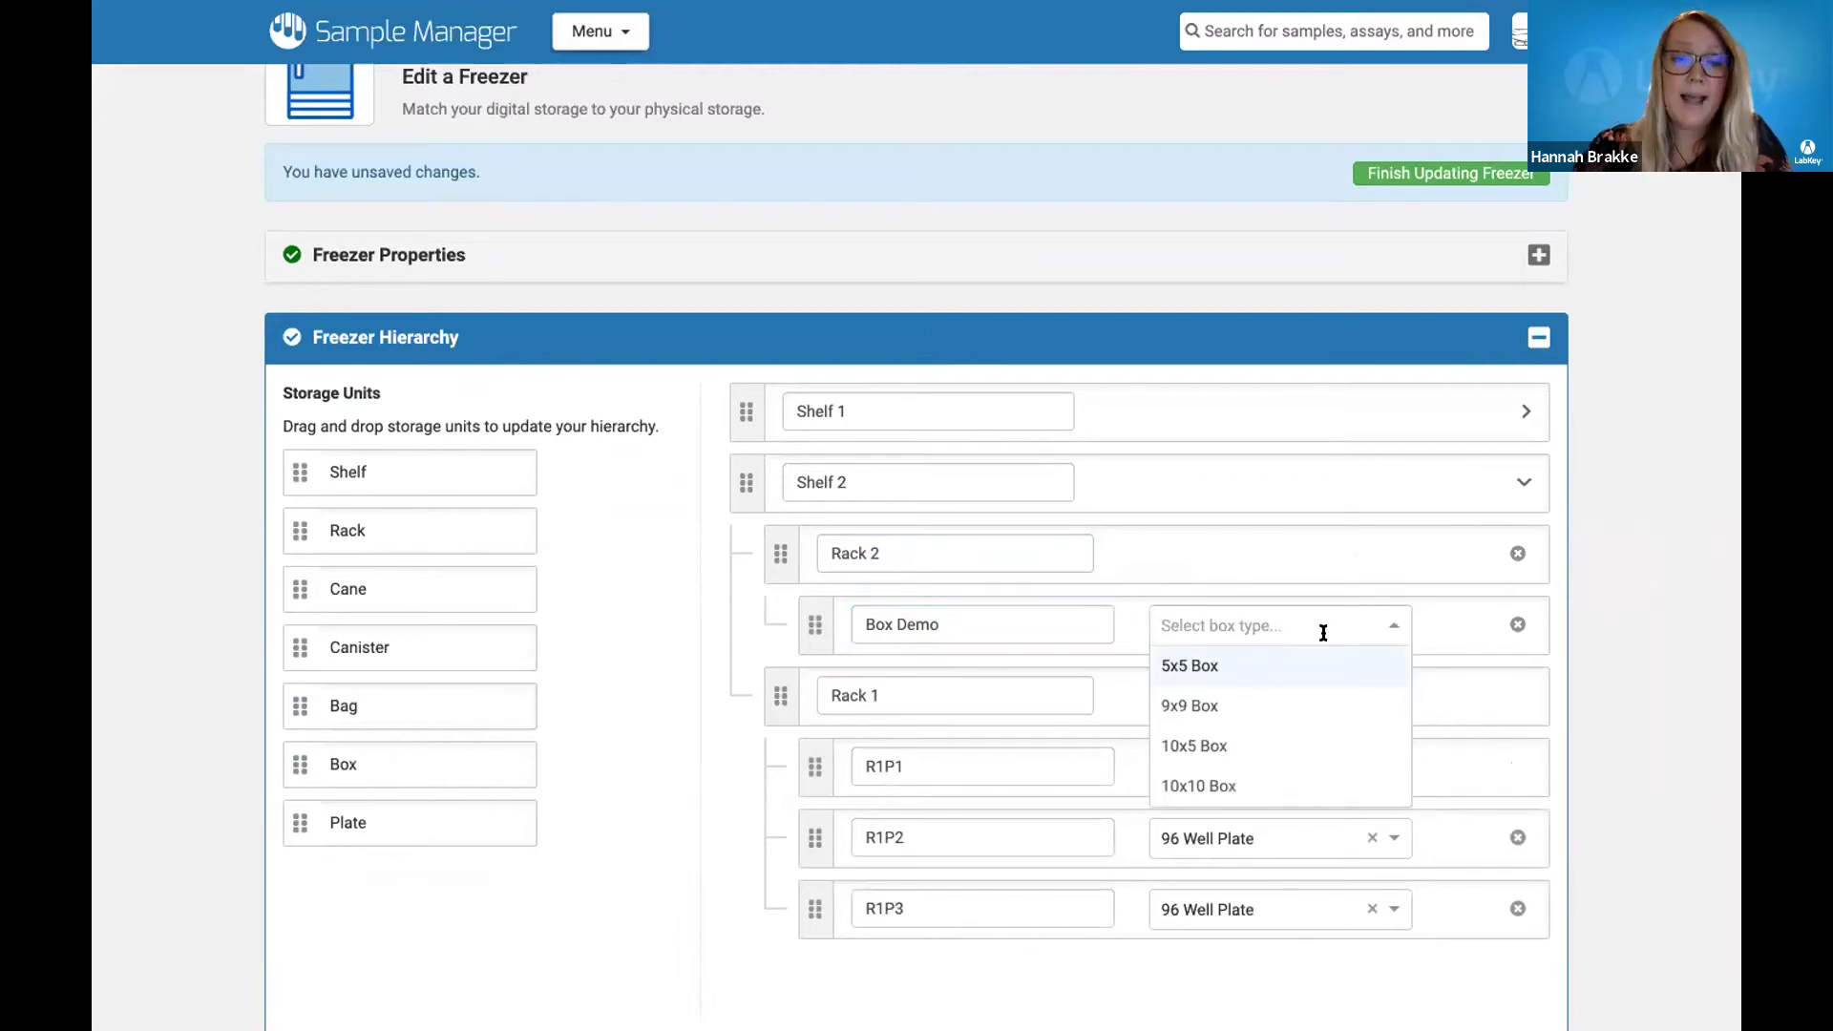
{"action": "left_click", "coordinate": [1328, 698]}
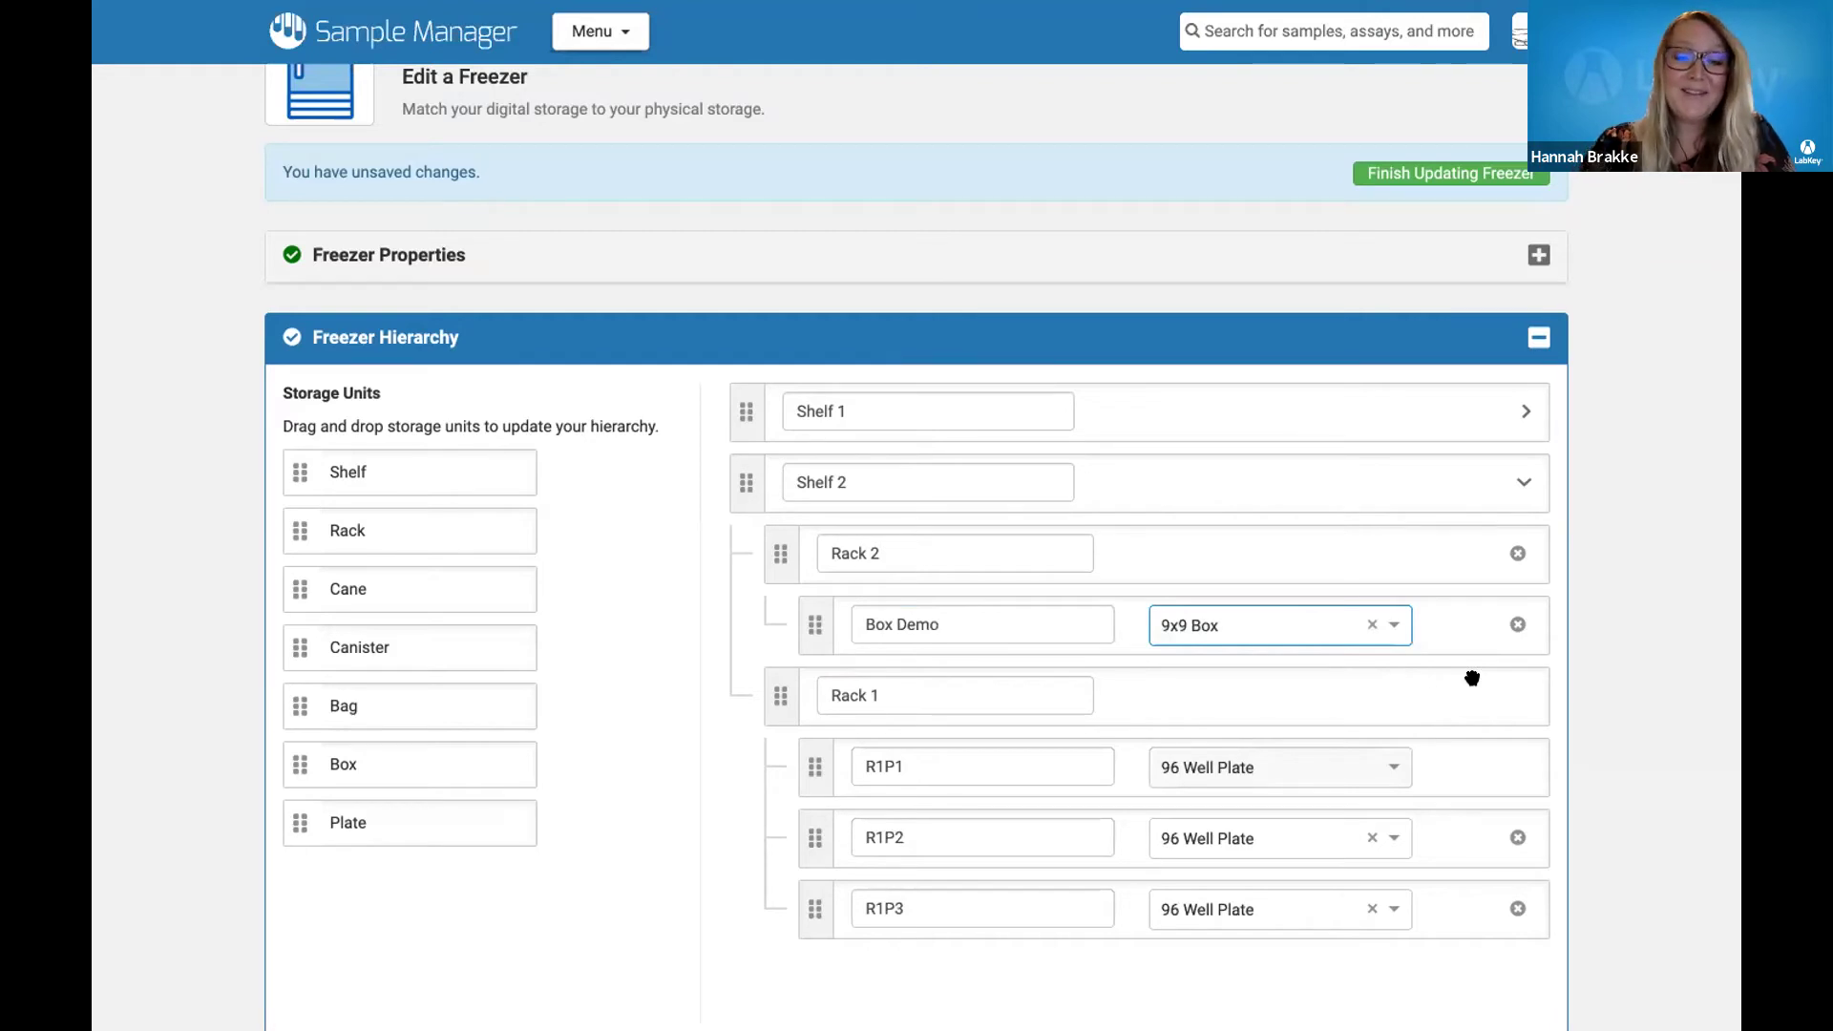
{"action": "scroll", "coordinate": [1473, 678], "scroll_direction": "down", "scroll_amount": 3}
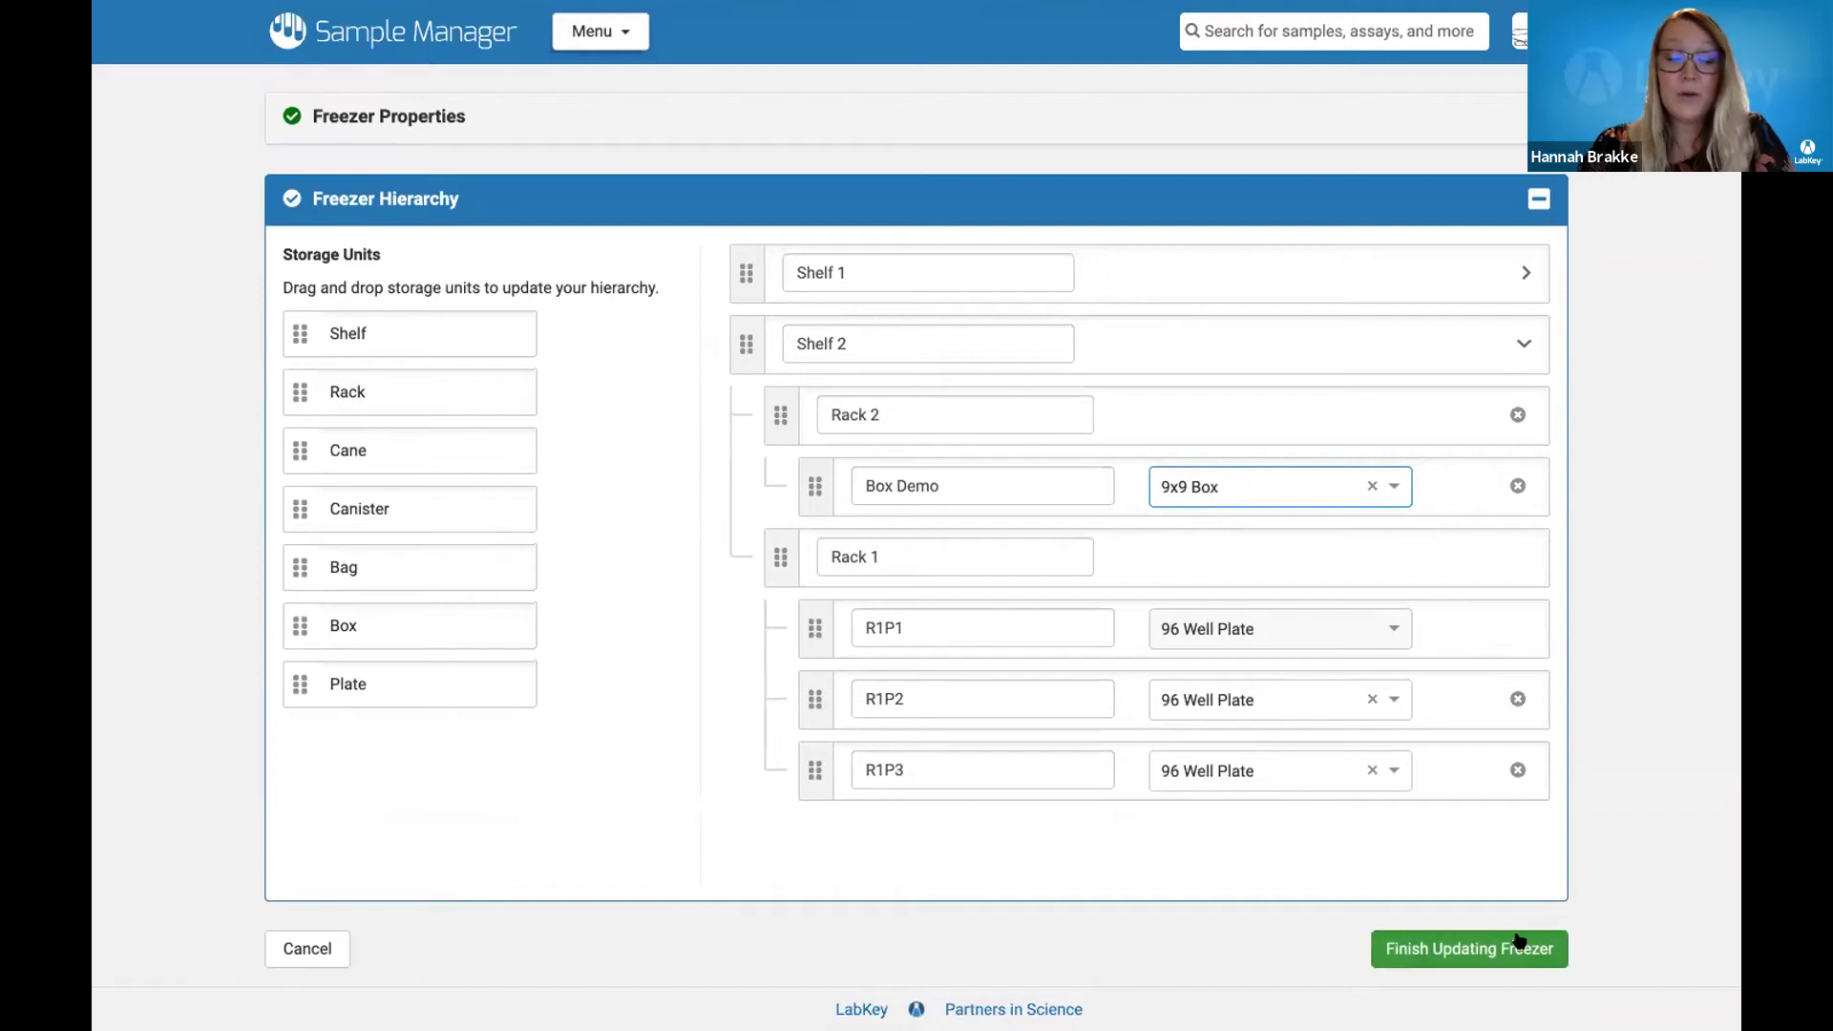
{"action": "left_click", "coordinate": [1419, 954]}
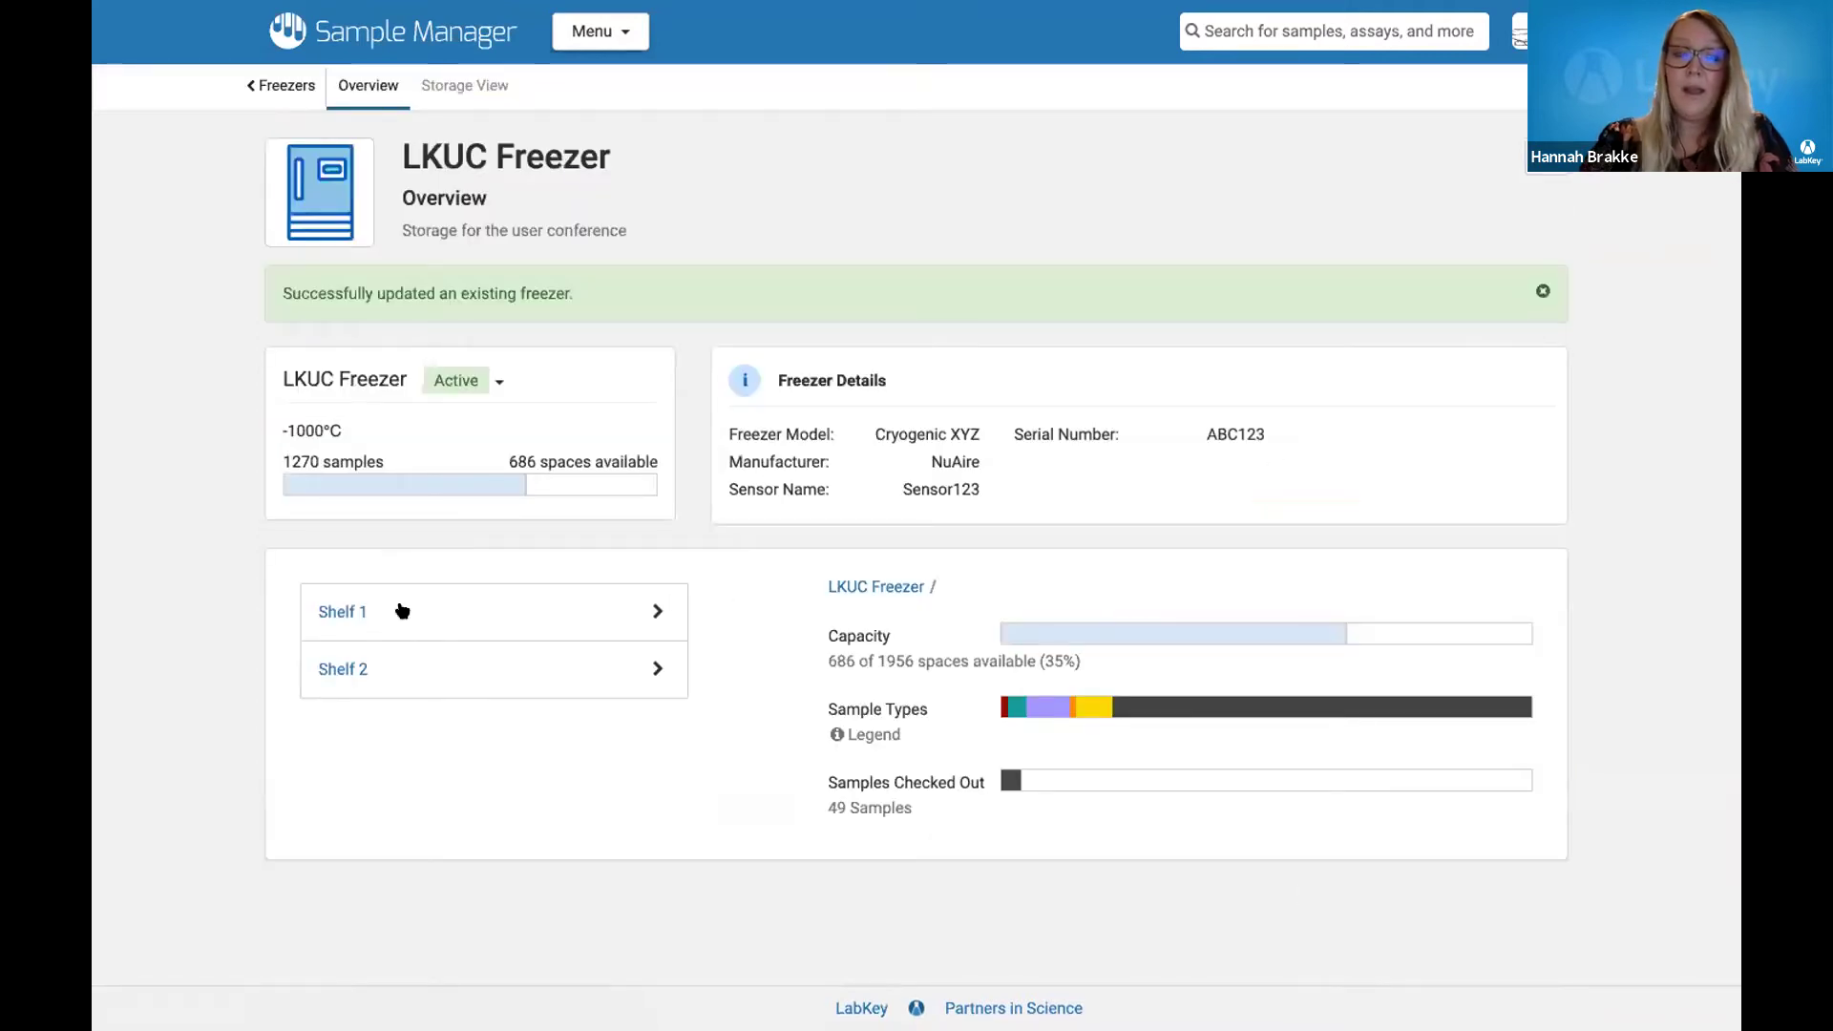
Inspect Shelf 2's racks and open the storage view of box R1B1 in Rack 1 of Shelf 1
{"action": "left_click", "coordinate": [399, 654]}
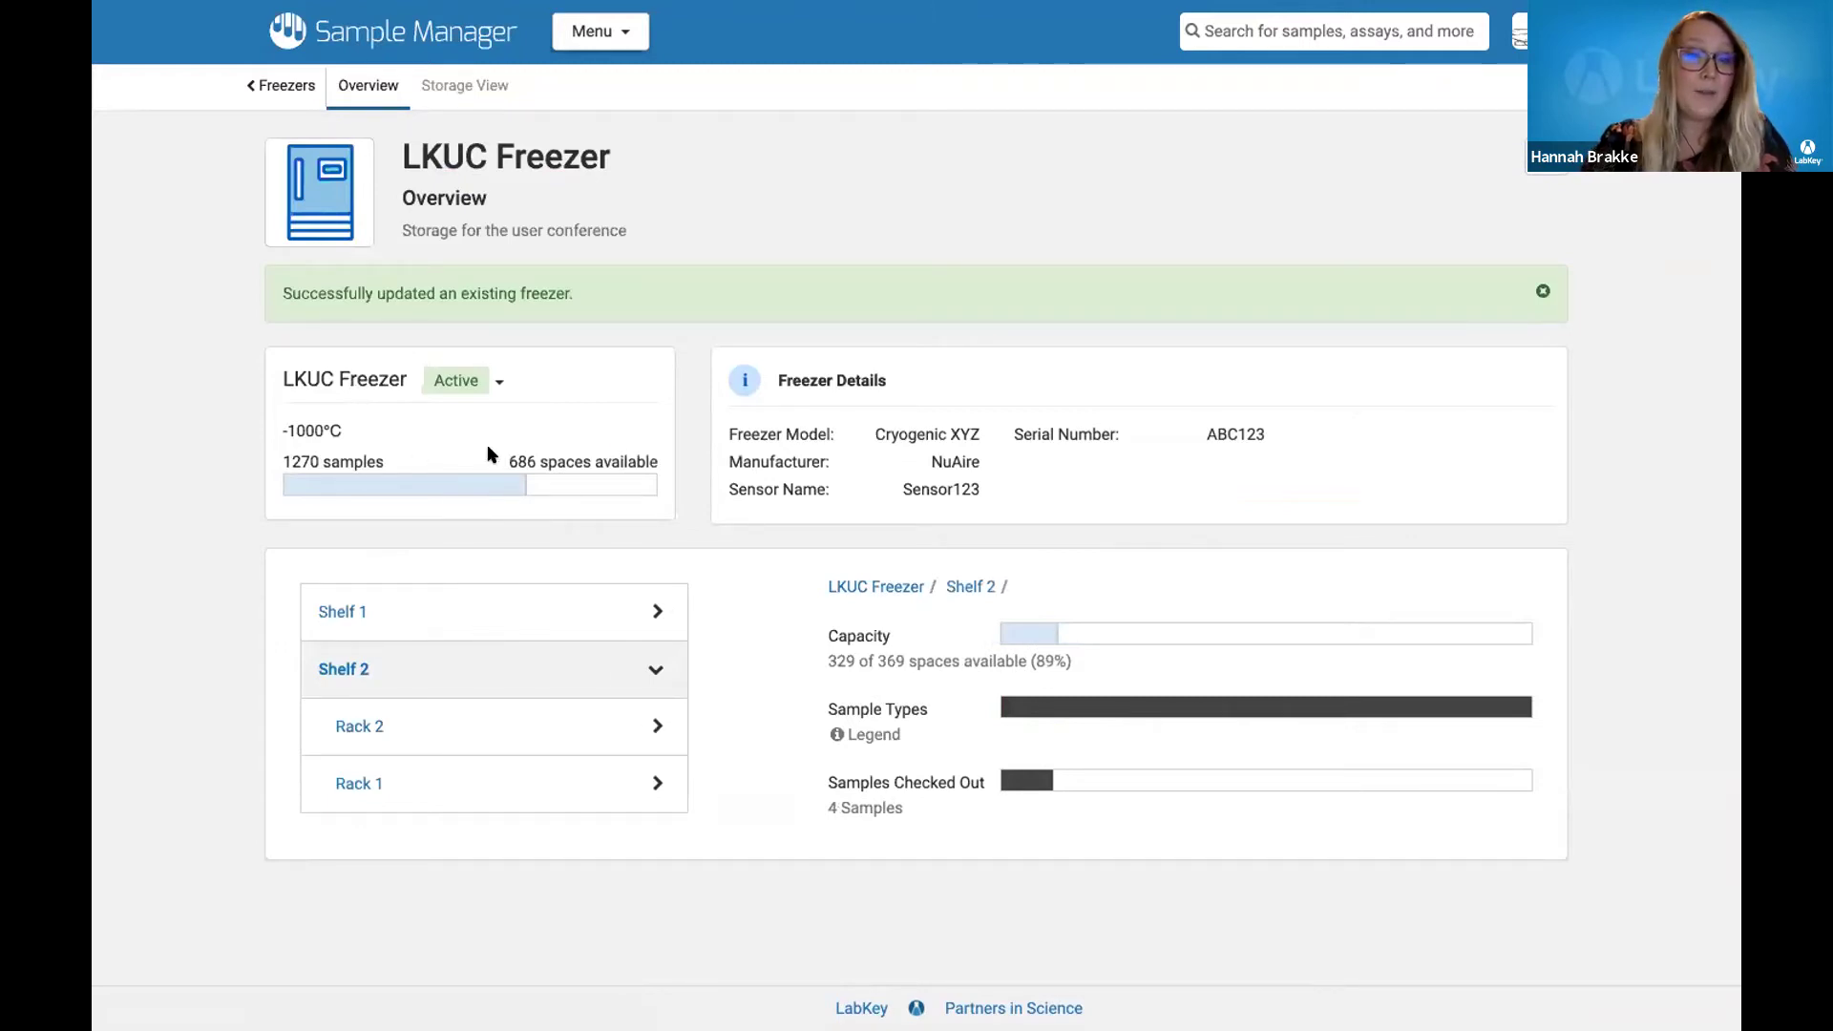
{"action": "left_click", "coordinate": [555, 608]}
{"action": "left_click", "coordinate": [525, 676]}
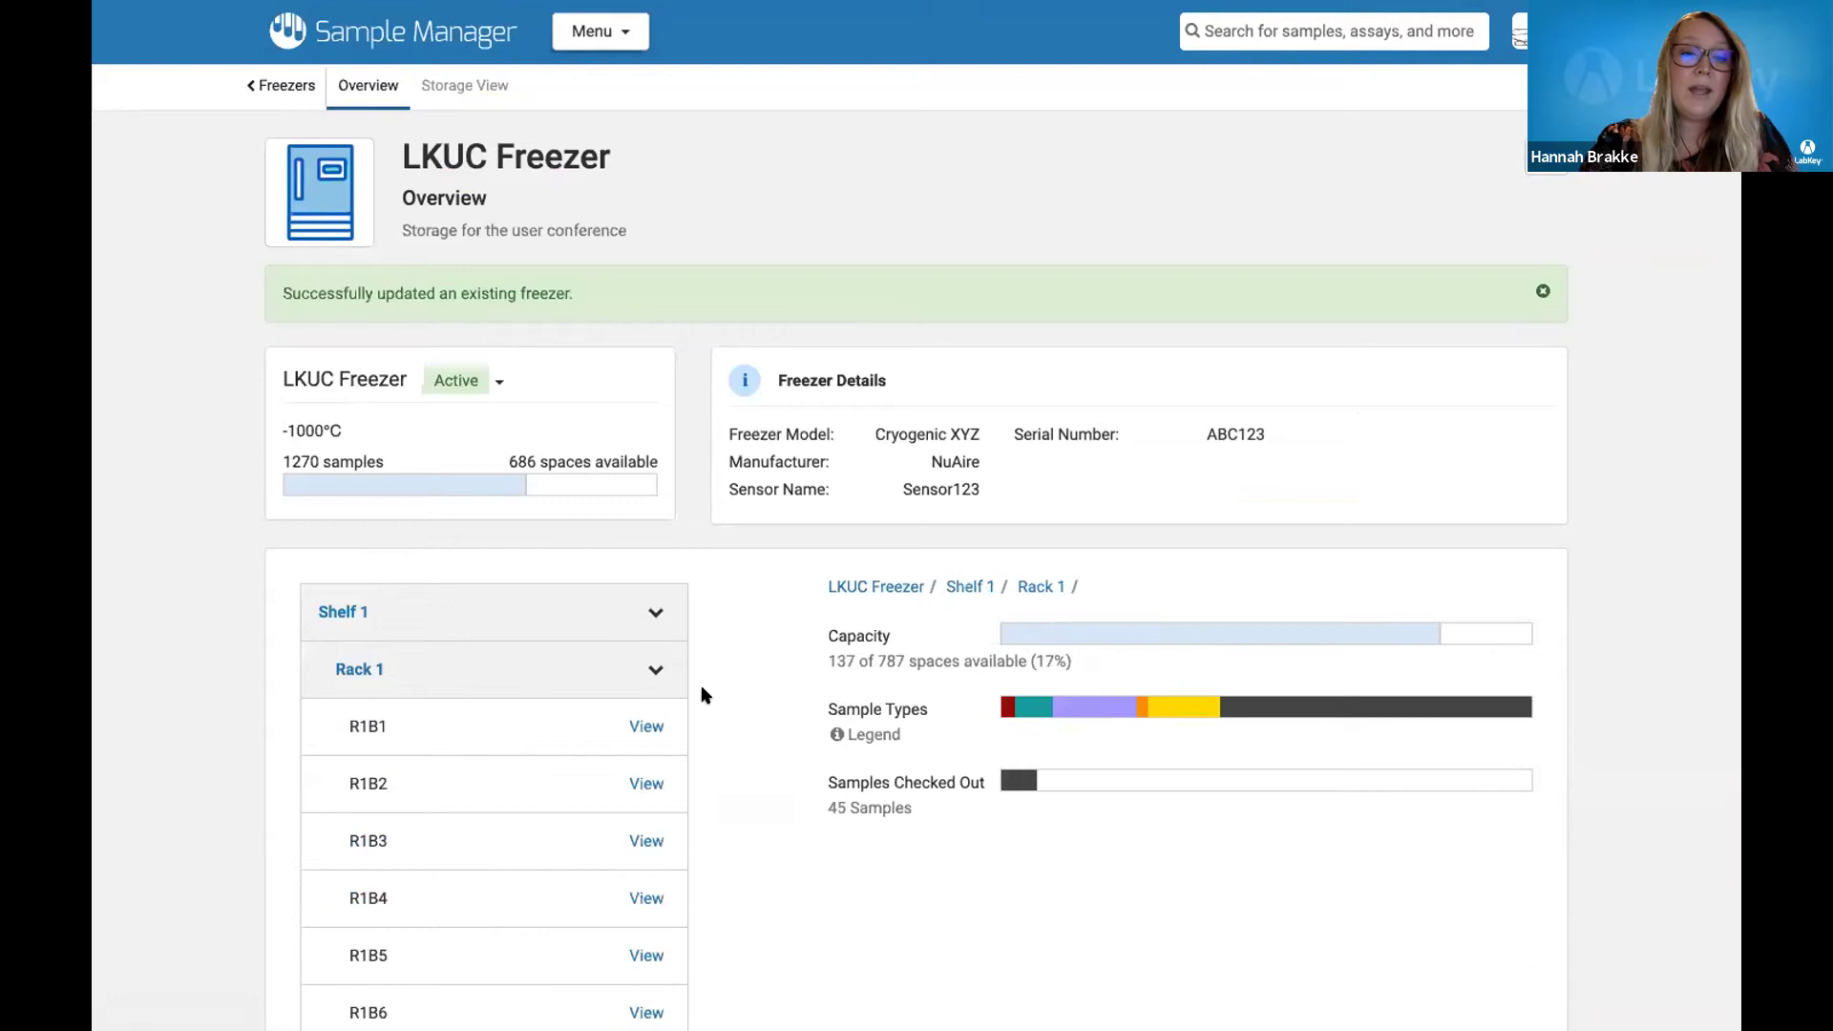
{"action": "left_click", "coordinate": [646, 728]}
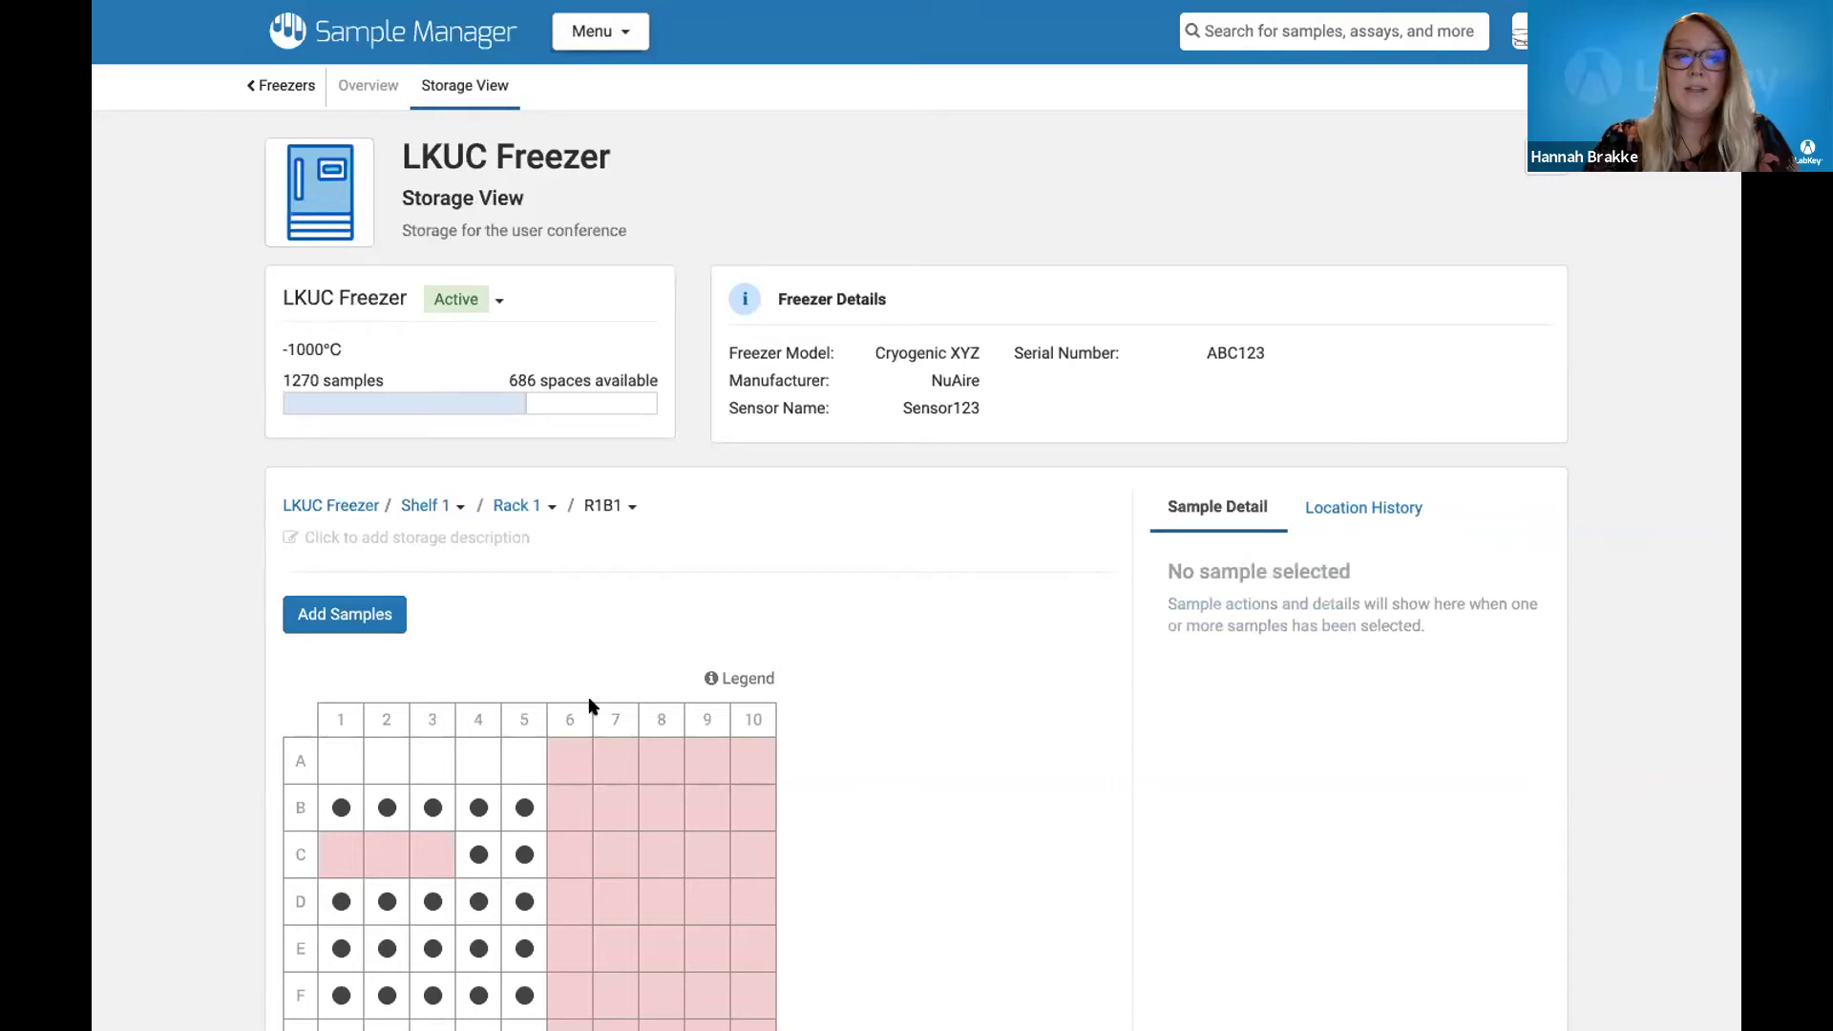
{"action": "scroll", "coordinate": [1015, 640], "scroll_direction": "down", "scroll_amount": 3}
{"action": "scroll", "coordinate": [1015, 637], "scroll_direction": "down", "scroll_amount": 1}
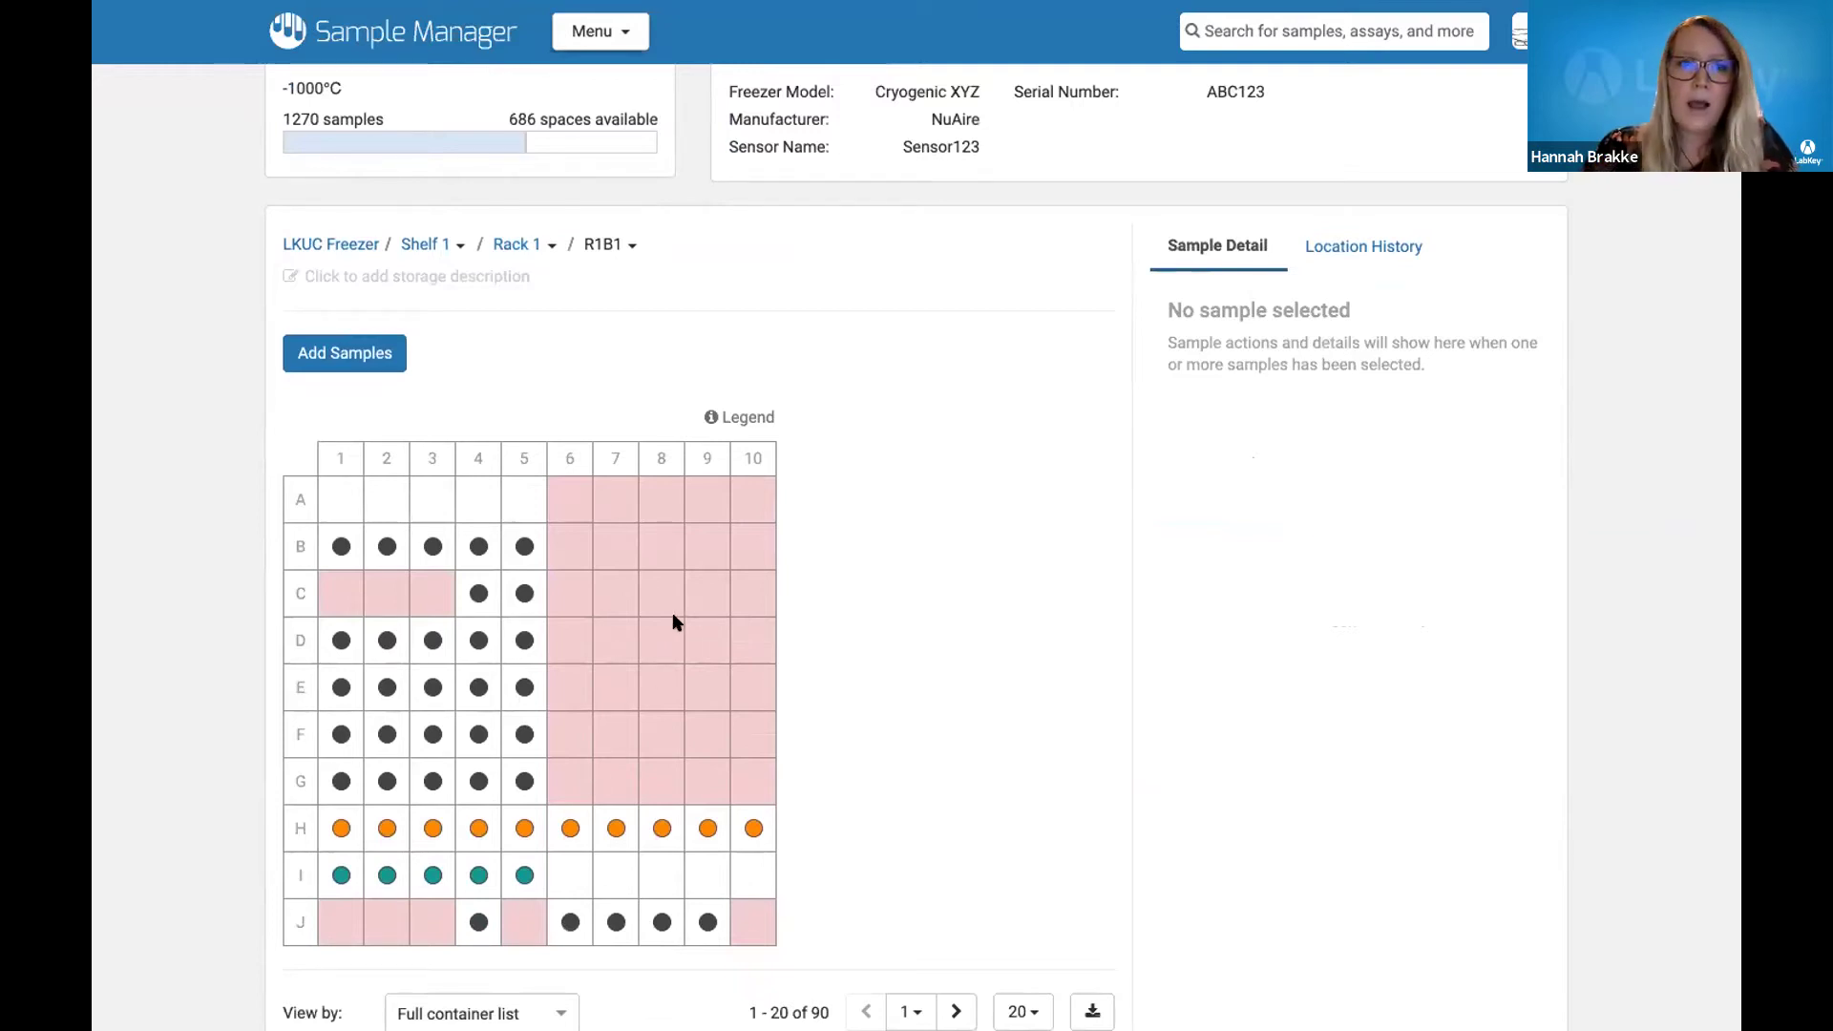
Start checking in samples A-6 to A-10 of box R1B1, with 0.2 mL as the amount used during checkout
{"action": "left_click", "coordinate": [562, 508]}
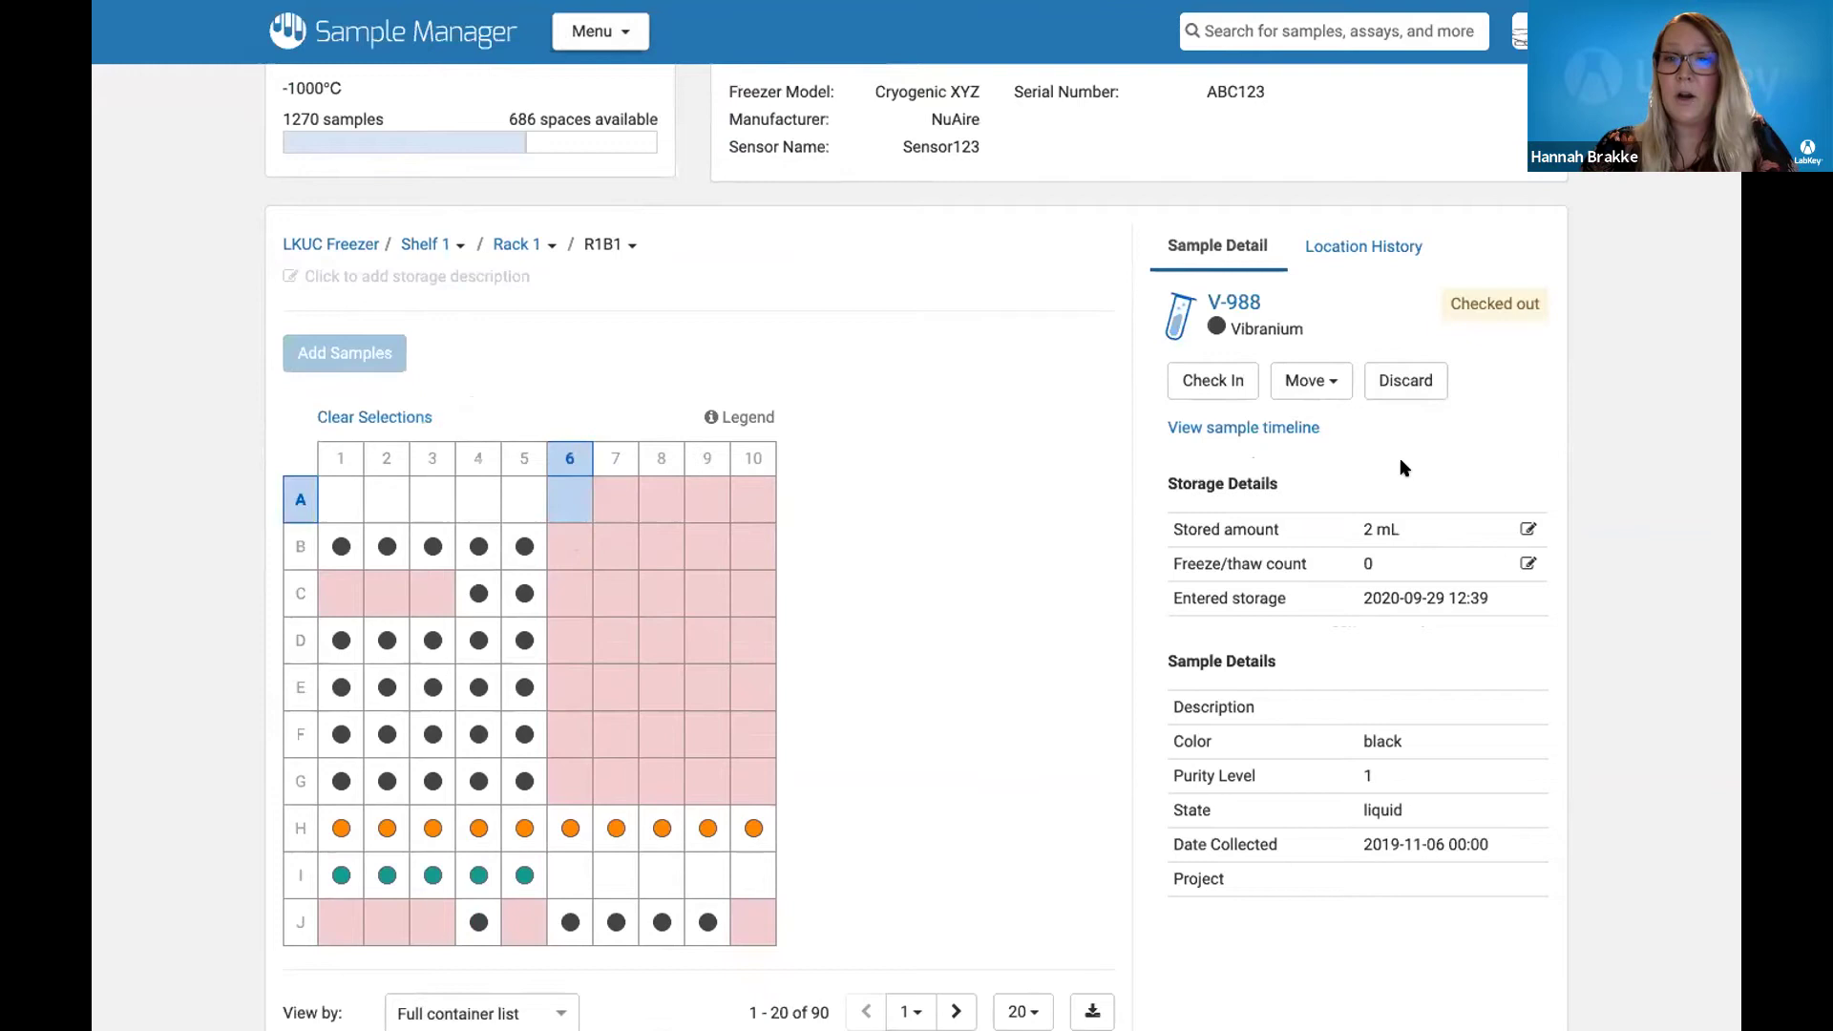
{"action": "left_click", "coordinate": [744, 500], "text": "shift"}
{"action": "left_click", "coordinate": [1209, 369]}
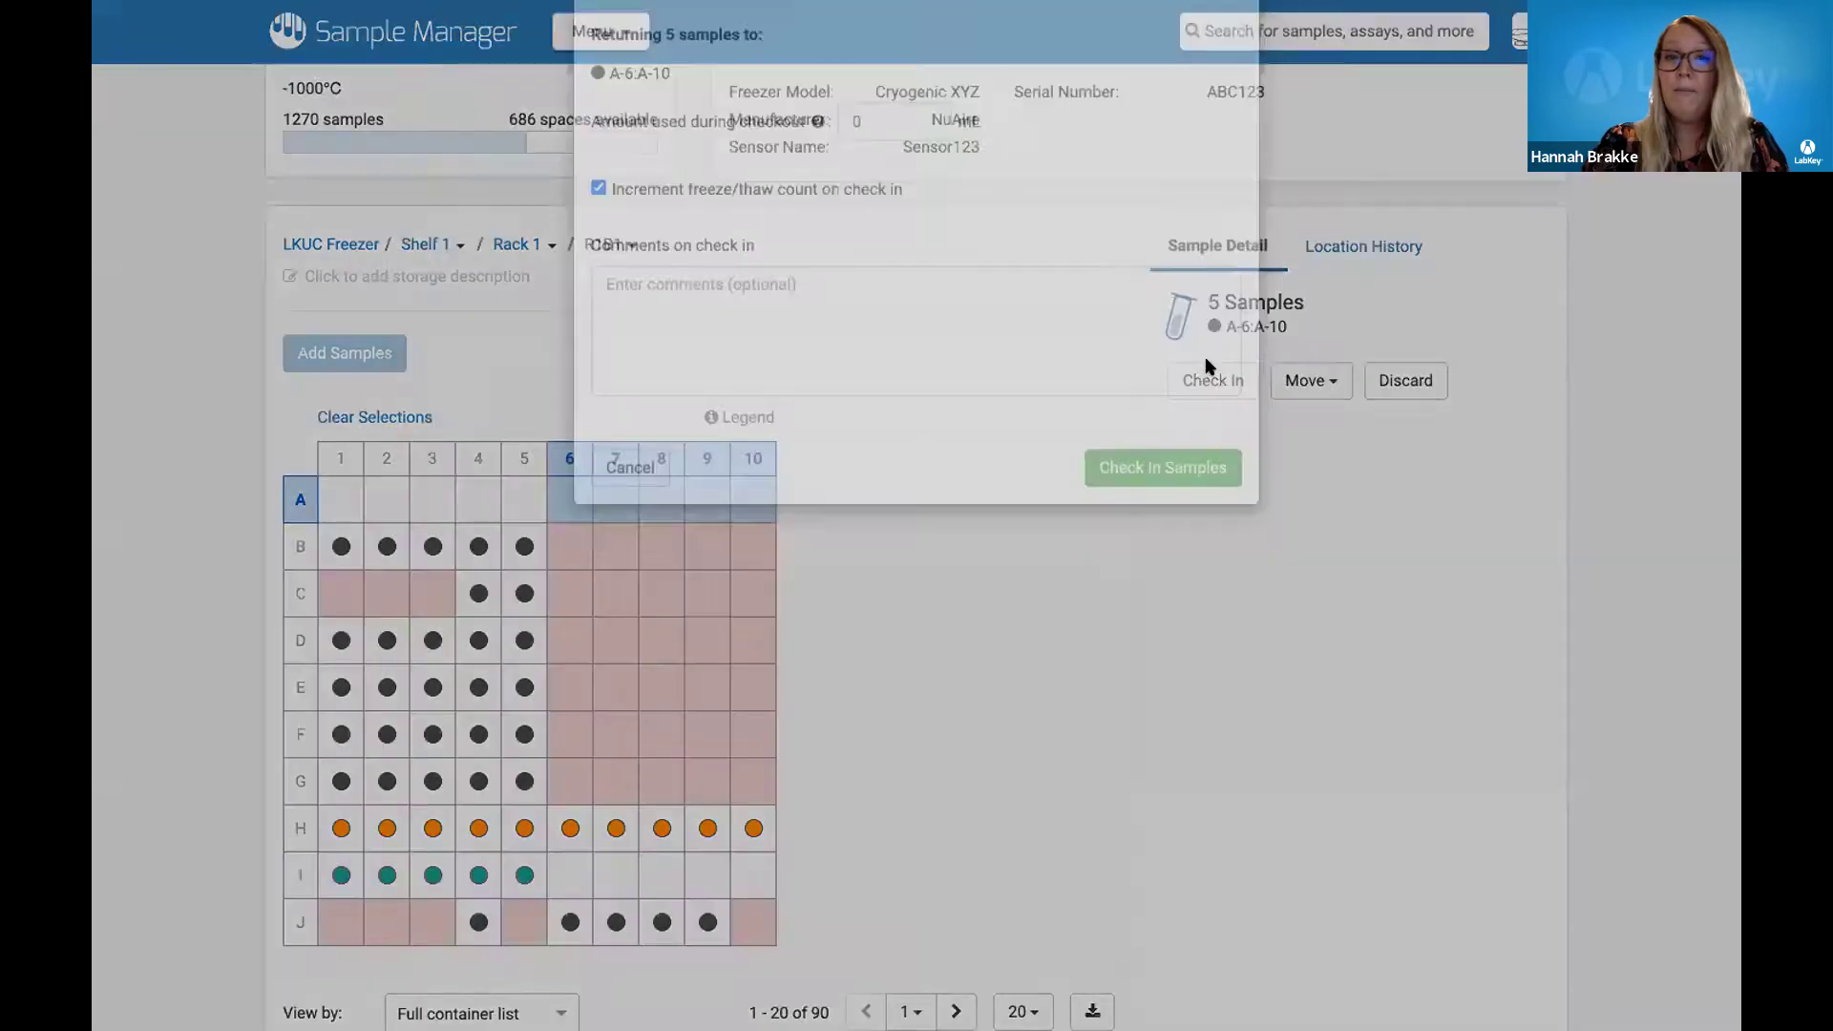
{"action": "left_click", "coordinate": [852, 204]}
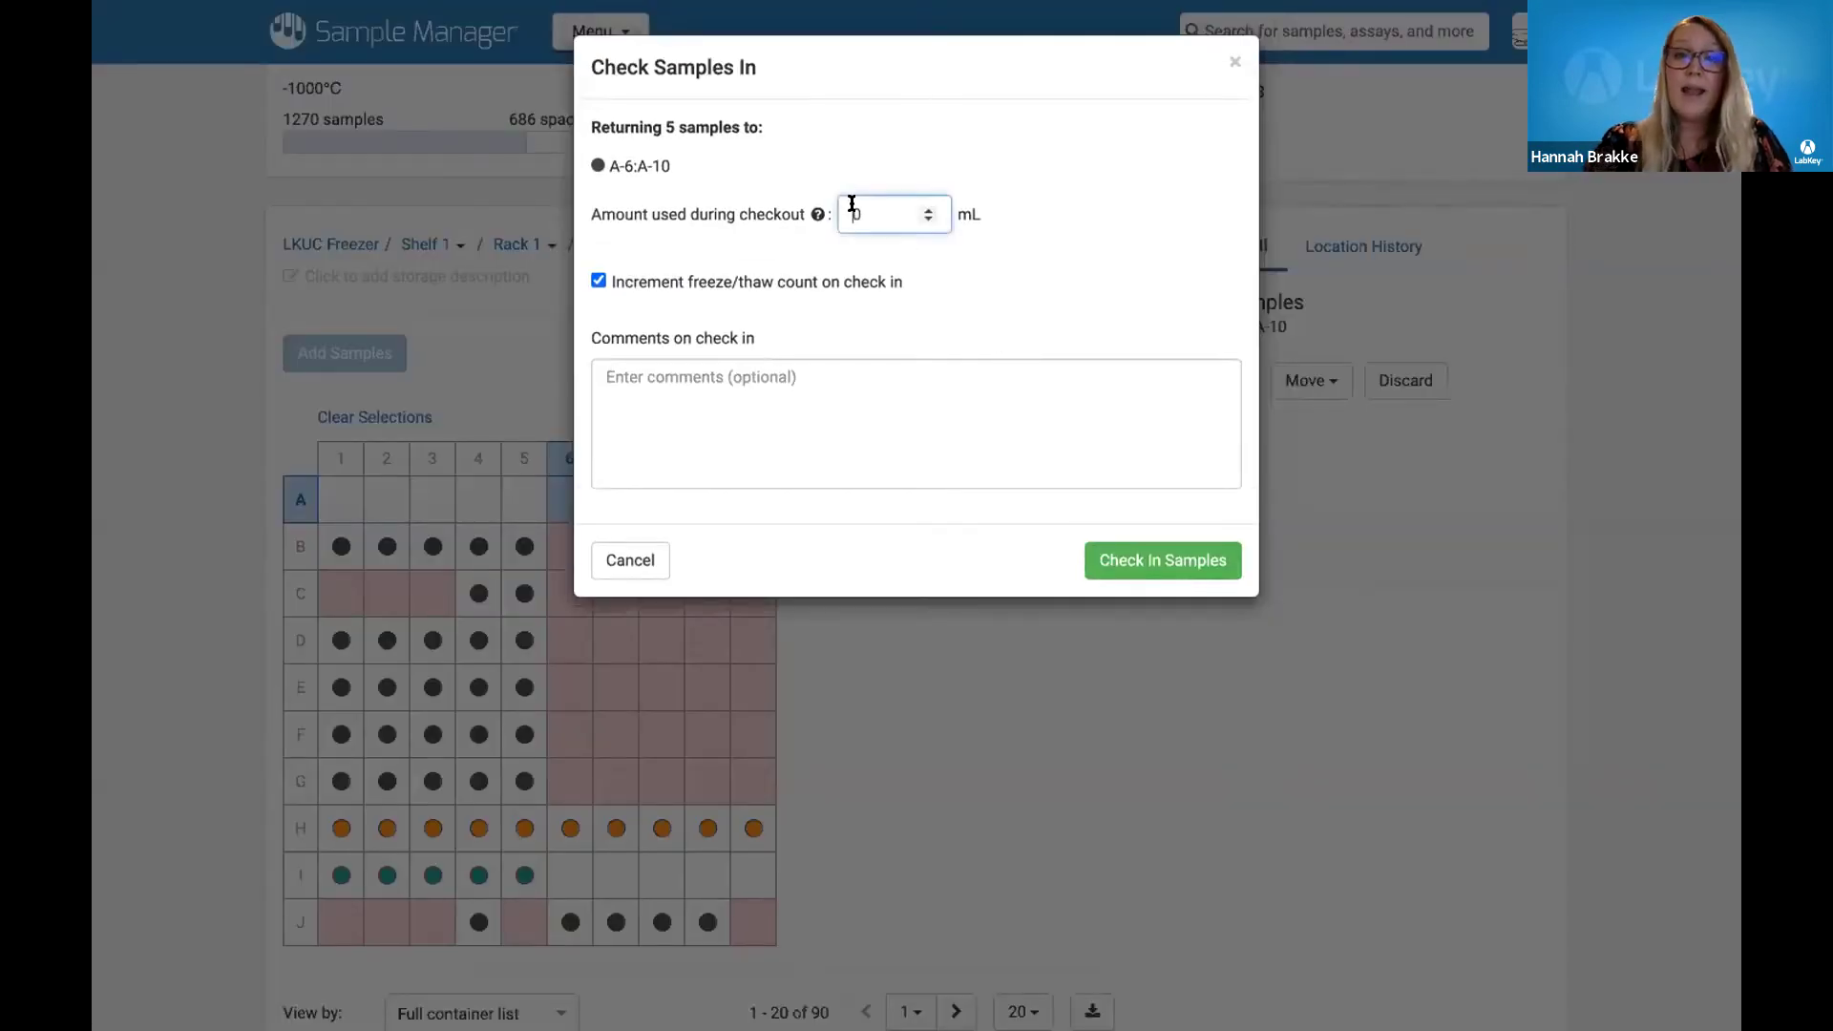
{"action": "key", "text": "ctrl+a"}
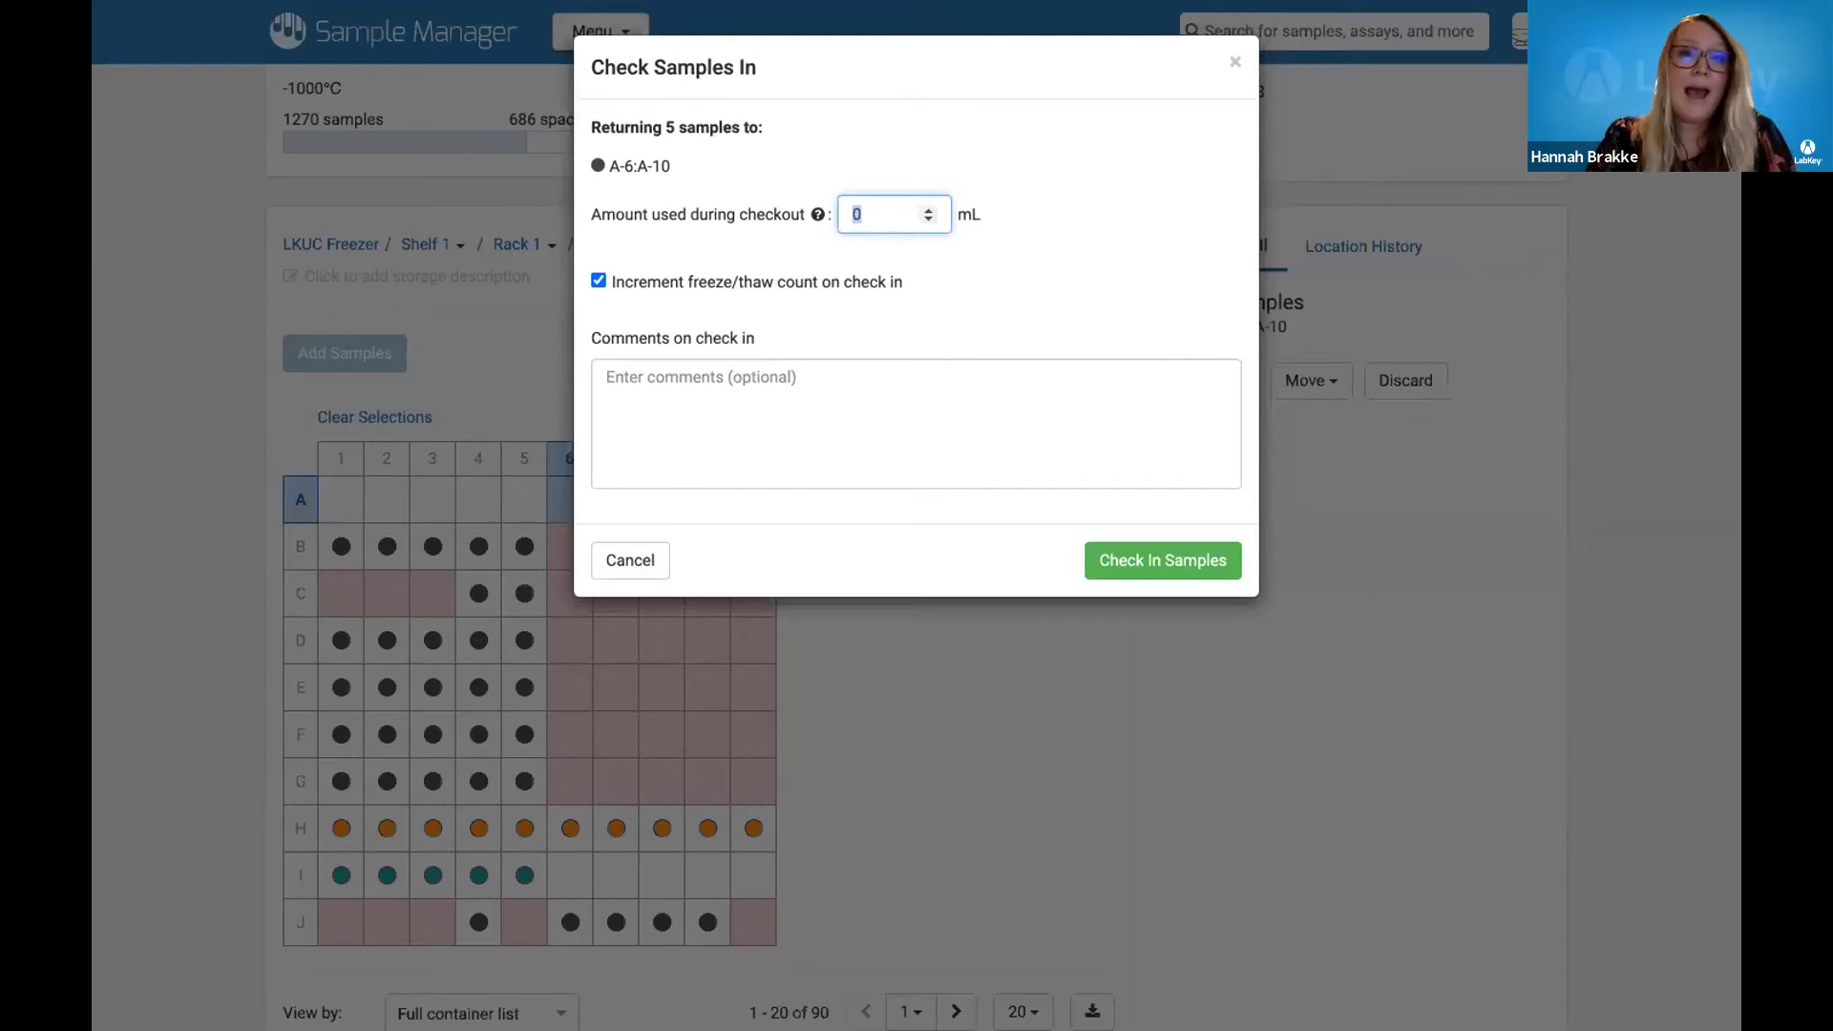
{"action": "type", "text": "0.2"}
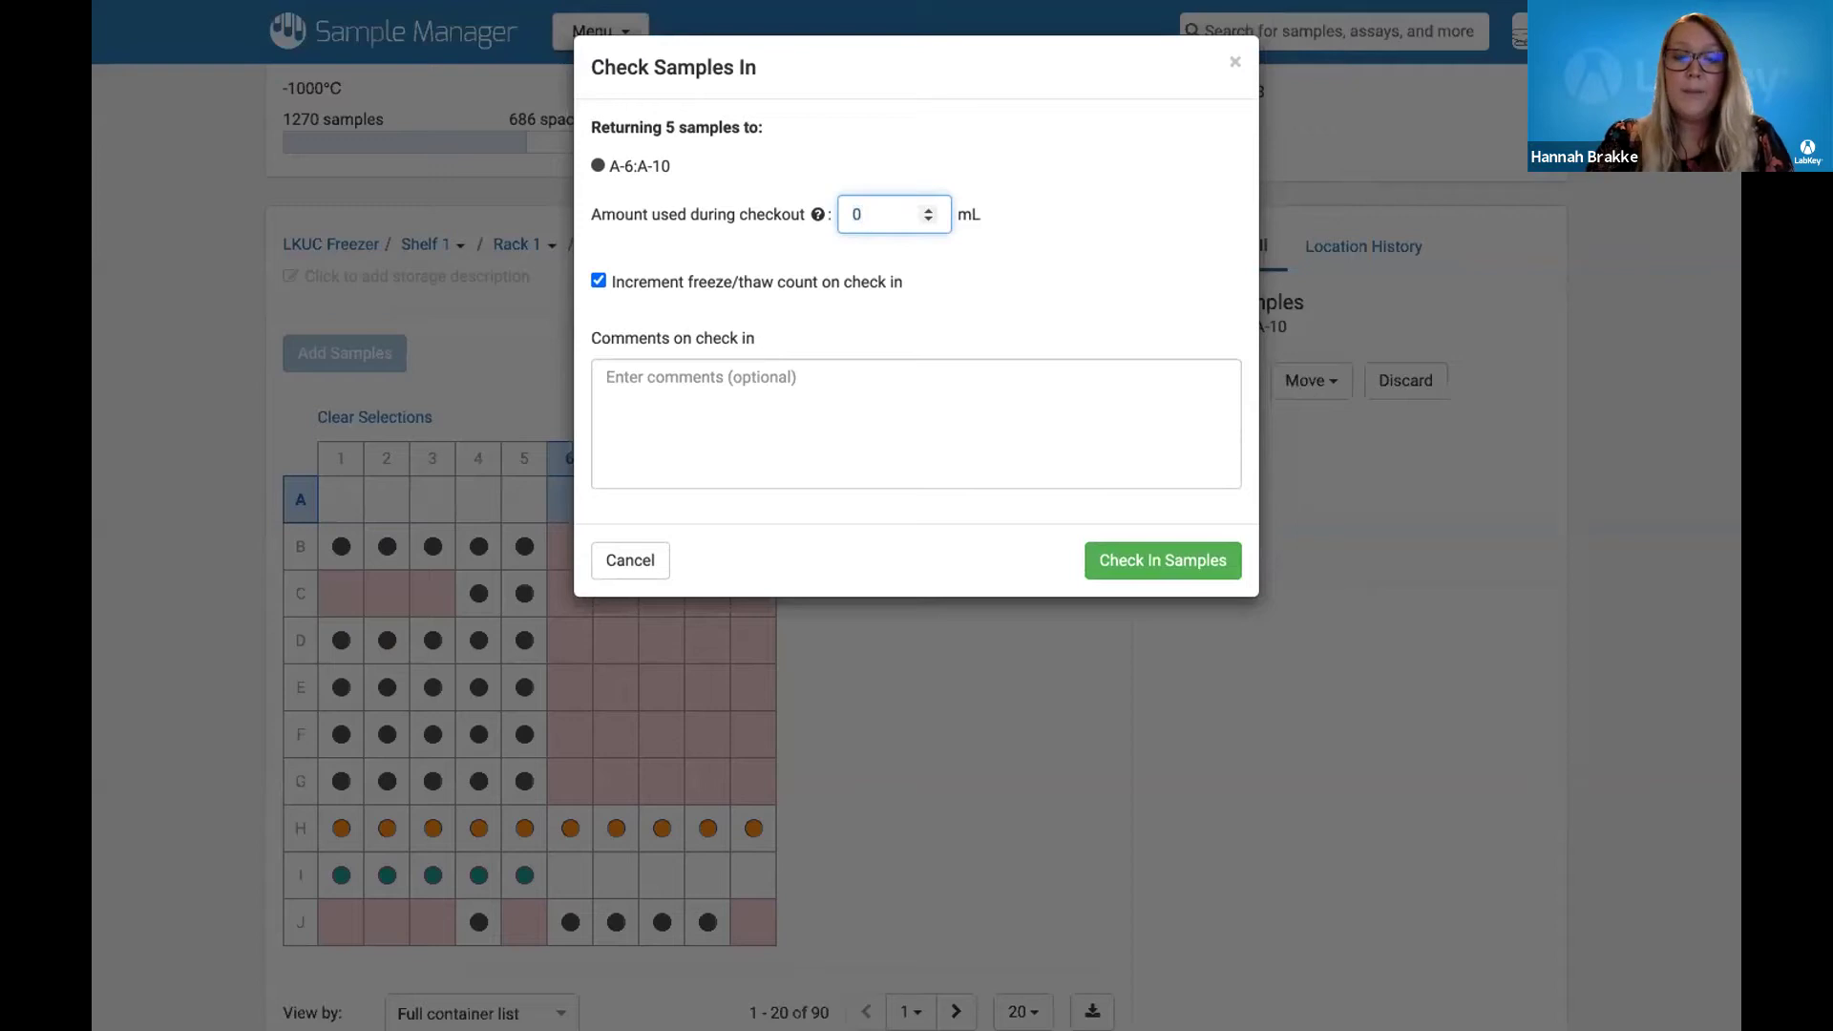
Add the check-in comment "For demo" and complete the check-in of the five samples
{"action": "left_click", "coordinate": [958, 394]}
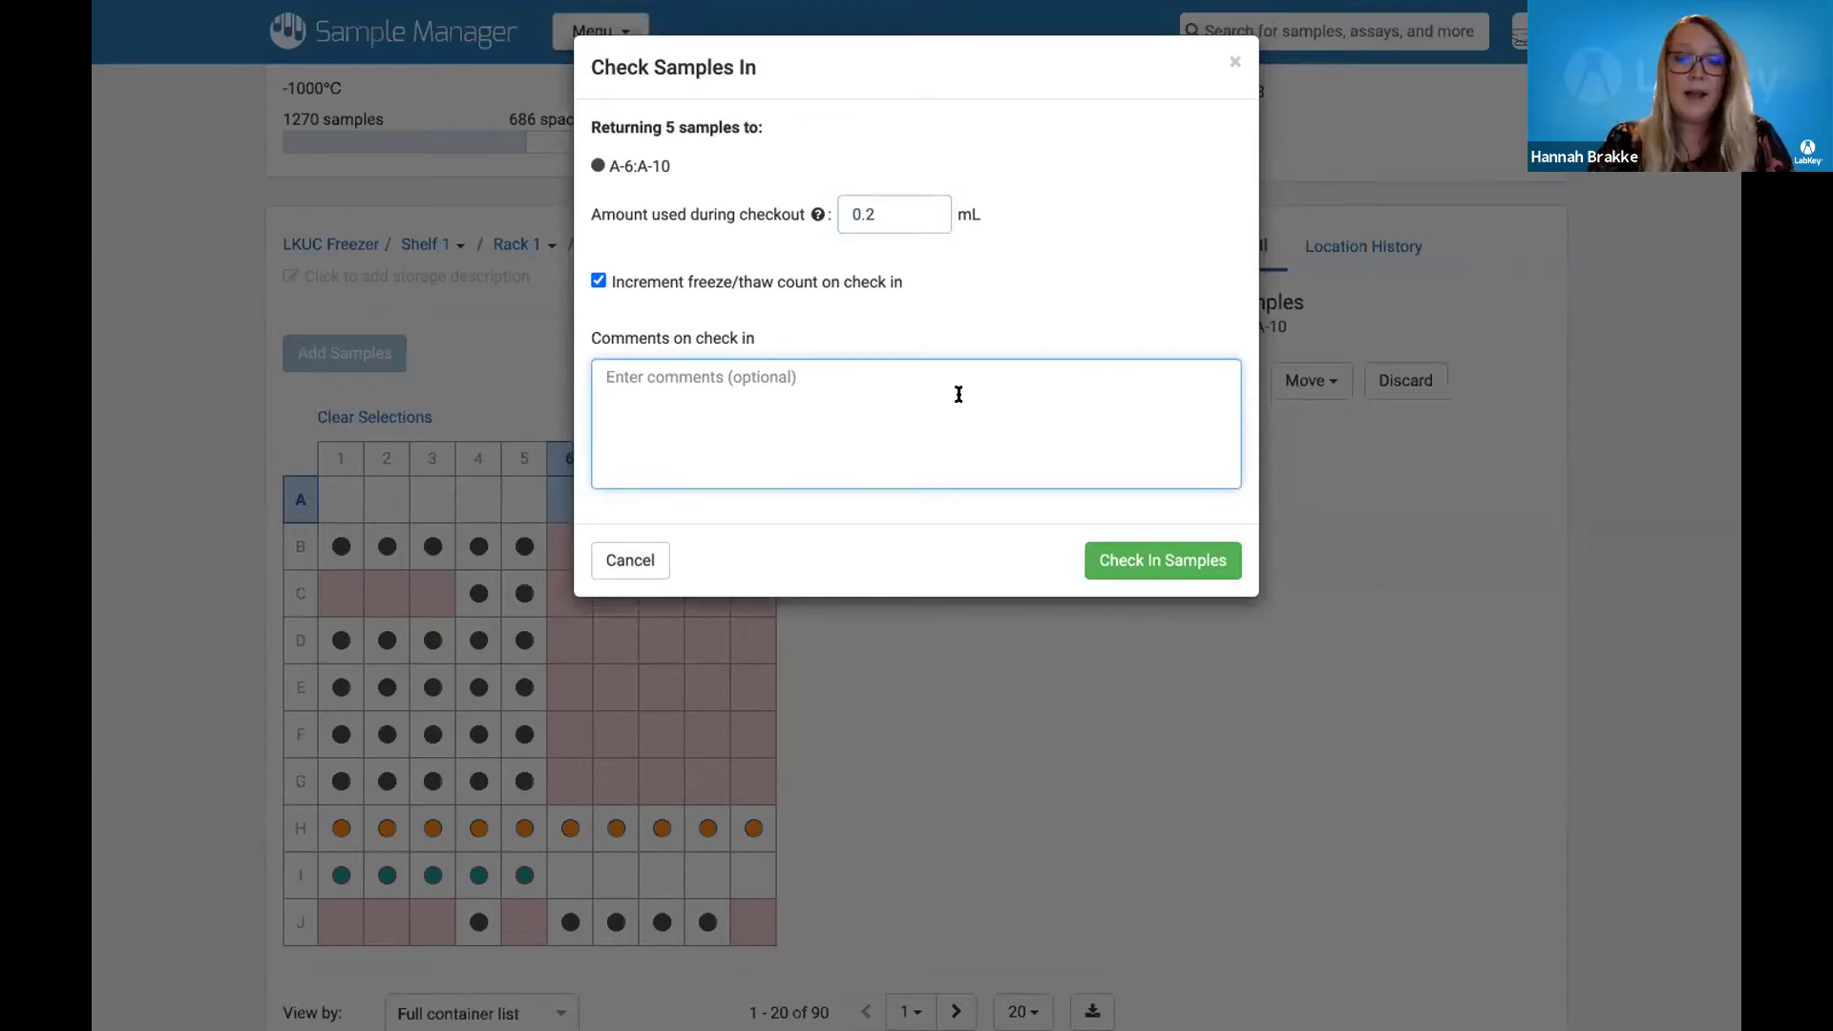
{"action": "type", "text": "Fro"}
{"action": "key", "text": "BackSpace"}
{"action": "key", "text": "BackSpace"}
{"action": "type", "text": "or demo"}
{"action": "left_click", "coordinate": [1178, 563]}
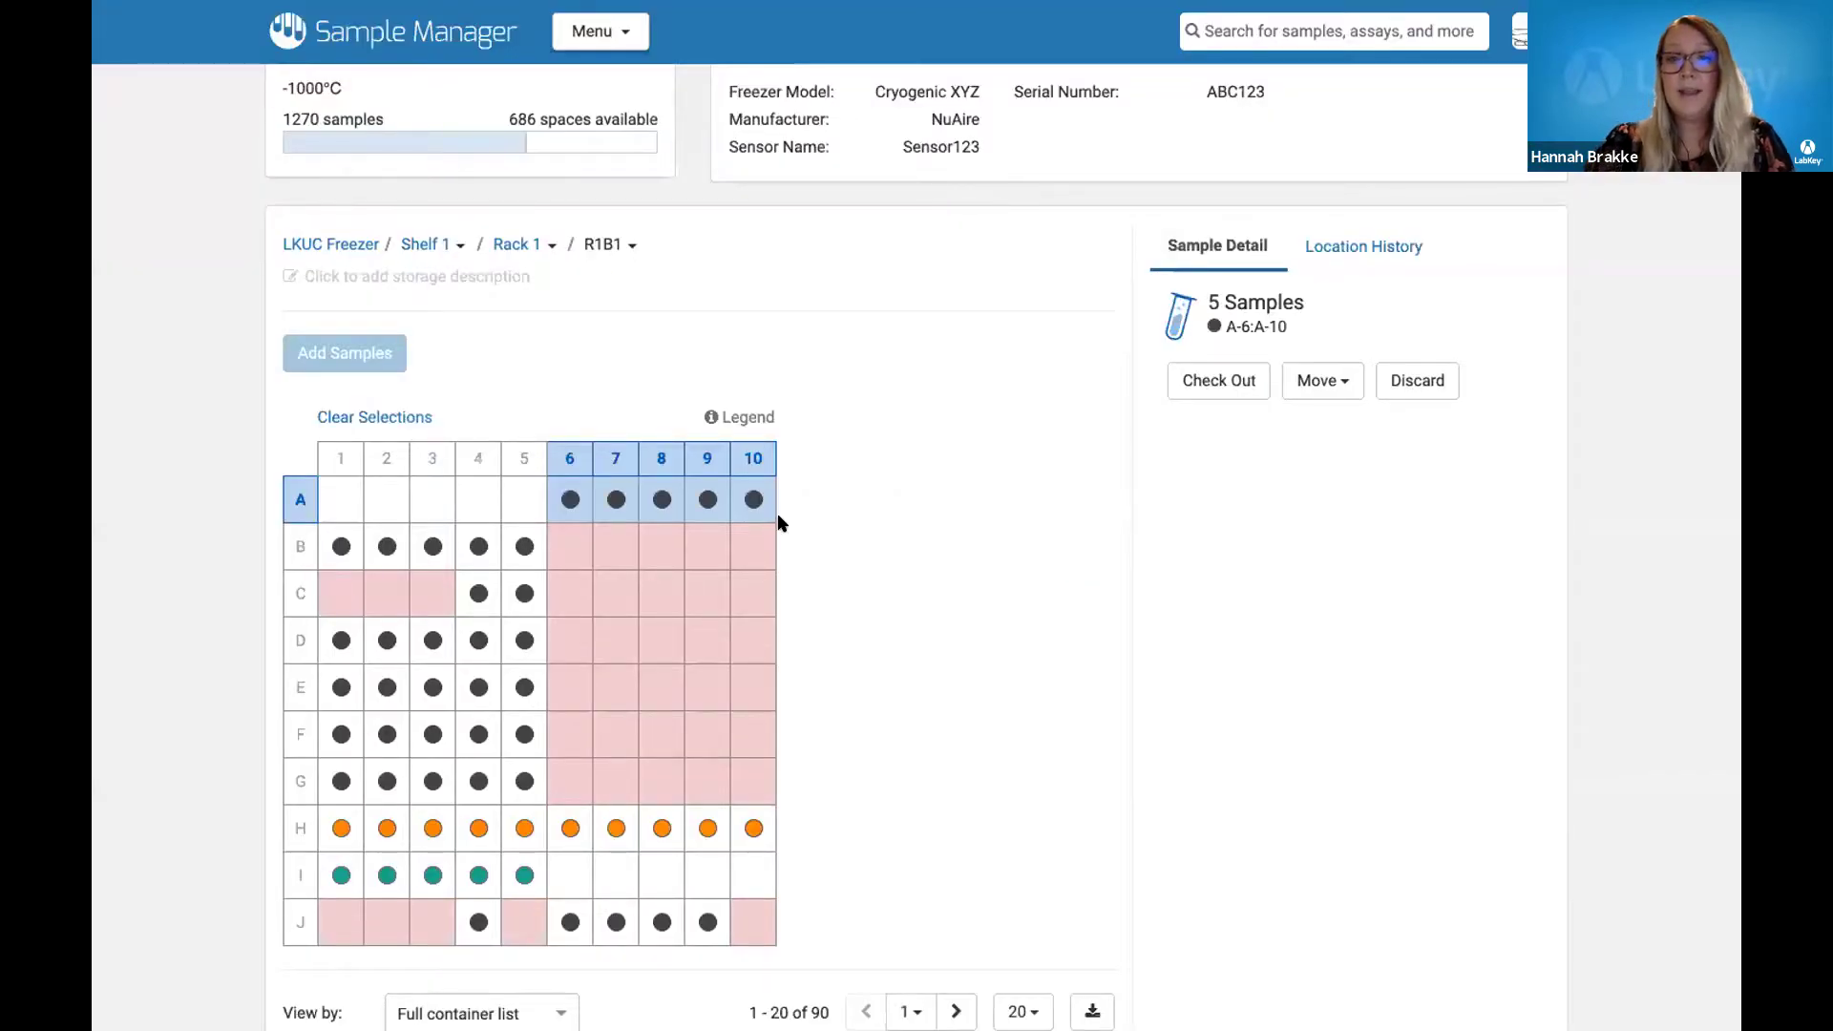
Clear the sample selection and select only the sample at A-6 to review its stored amount and freeze/thaw count
{"action": "left_click", "coordinate": [569, 500]}
{"action": "left_click", "coordinate": [660, 500]}
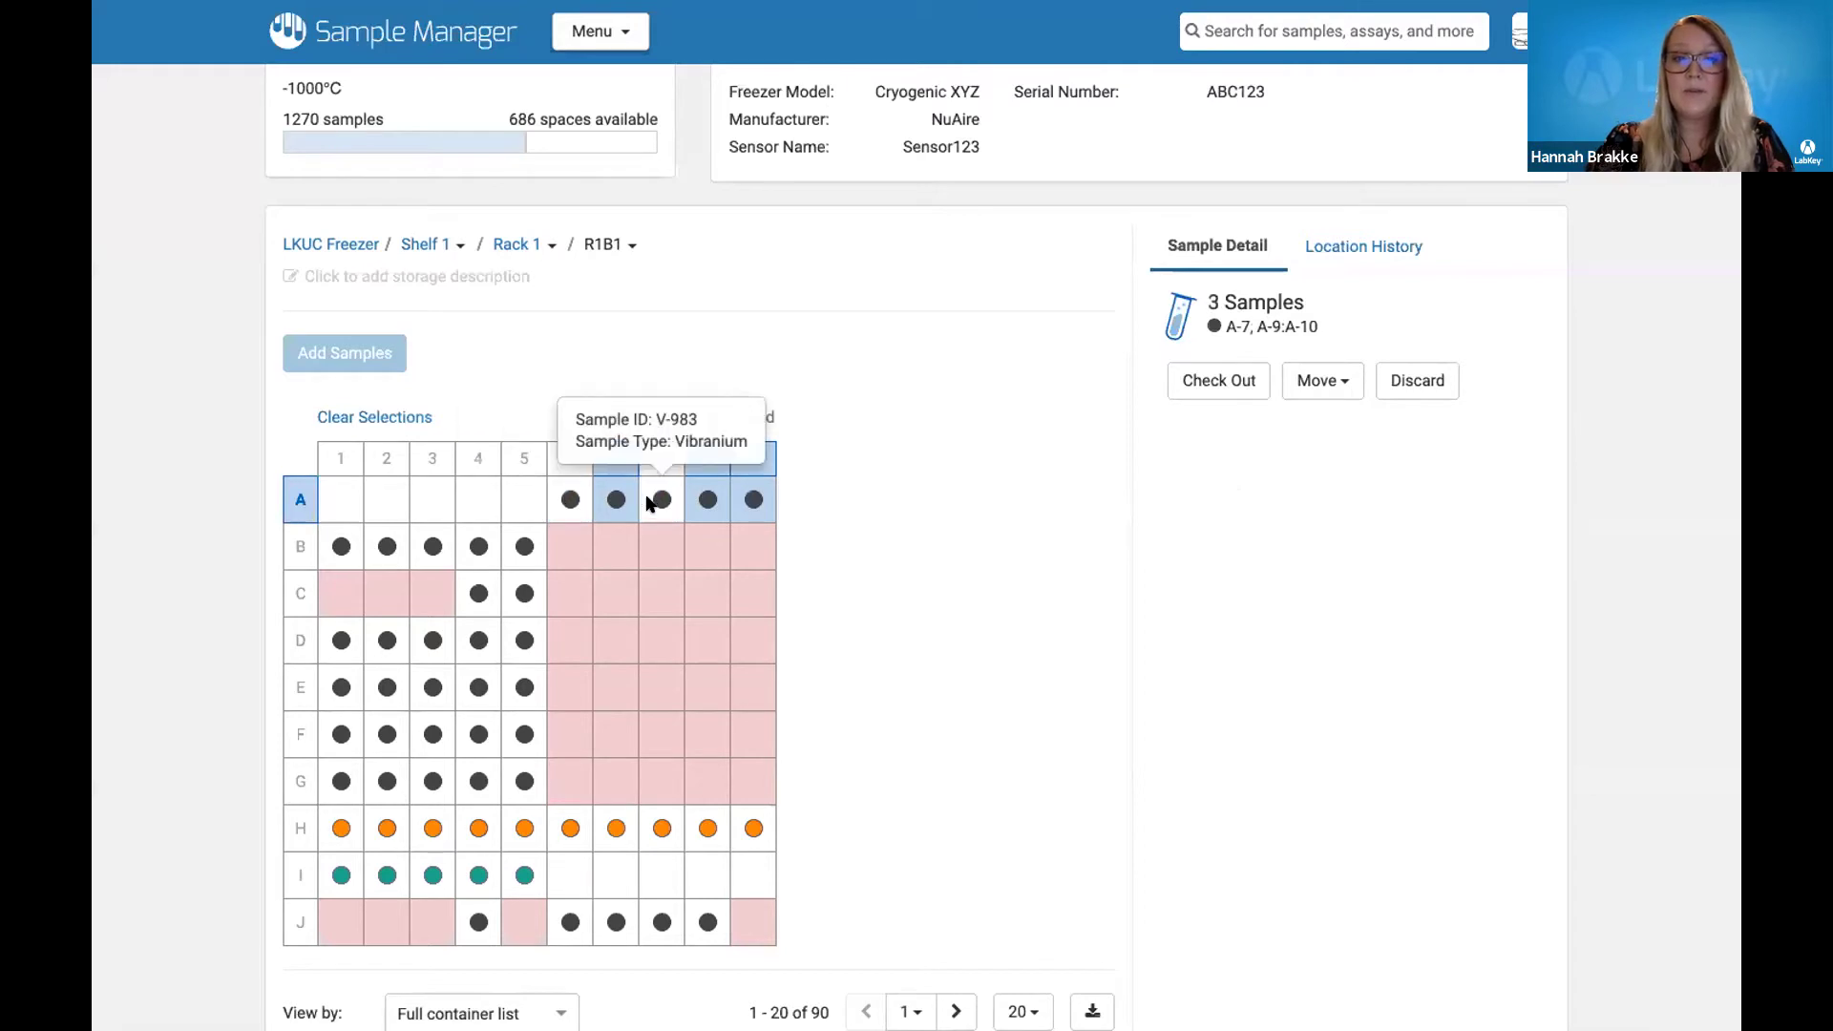
{"action": "left_click", "coordinate": [399, 424]}
{"action": "left_click", "coordinate": [571, 501]}
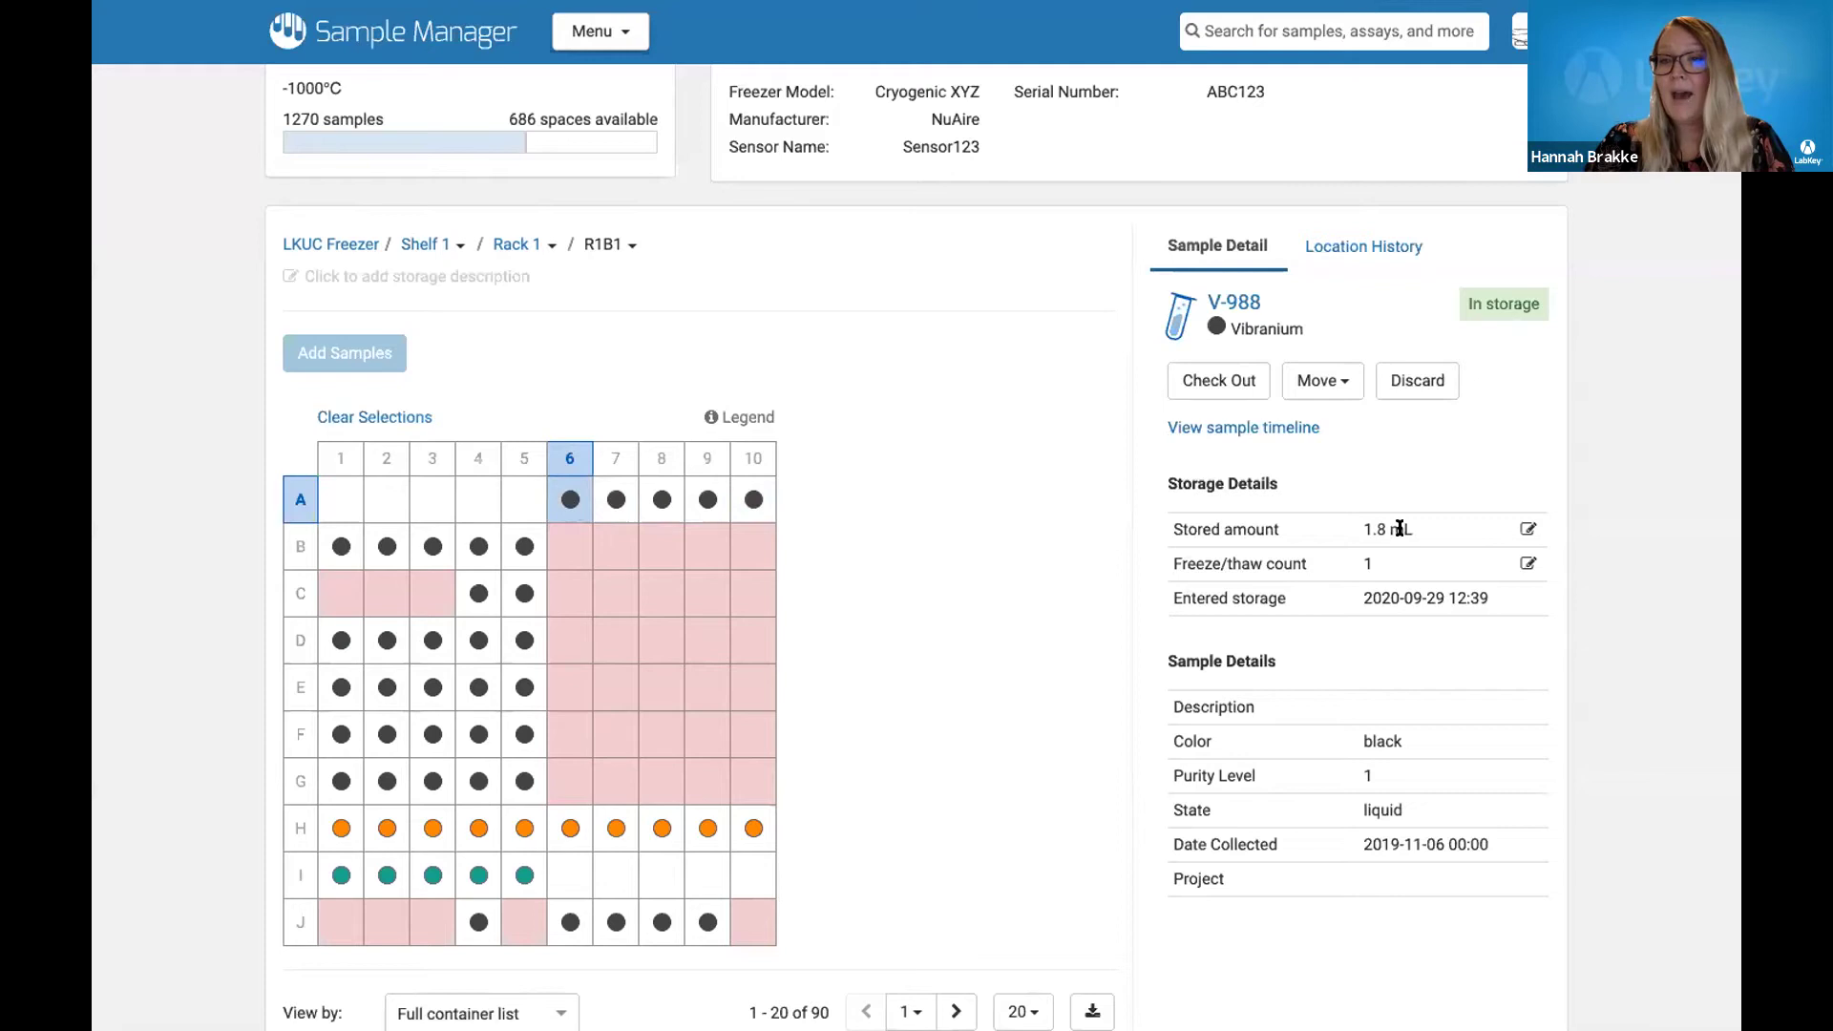
Set the A-6 sample's stored amount to 1.5 mL and its freeze/thaw count to 2, and save the changes
{"action": "left_click", "coordinate": [1525, 529]}
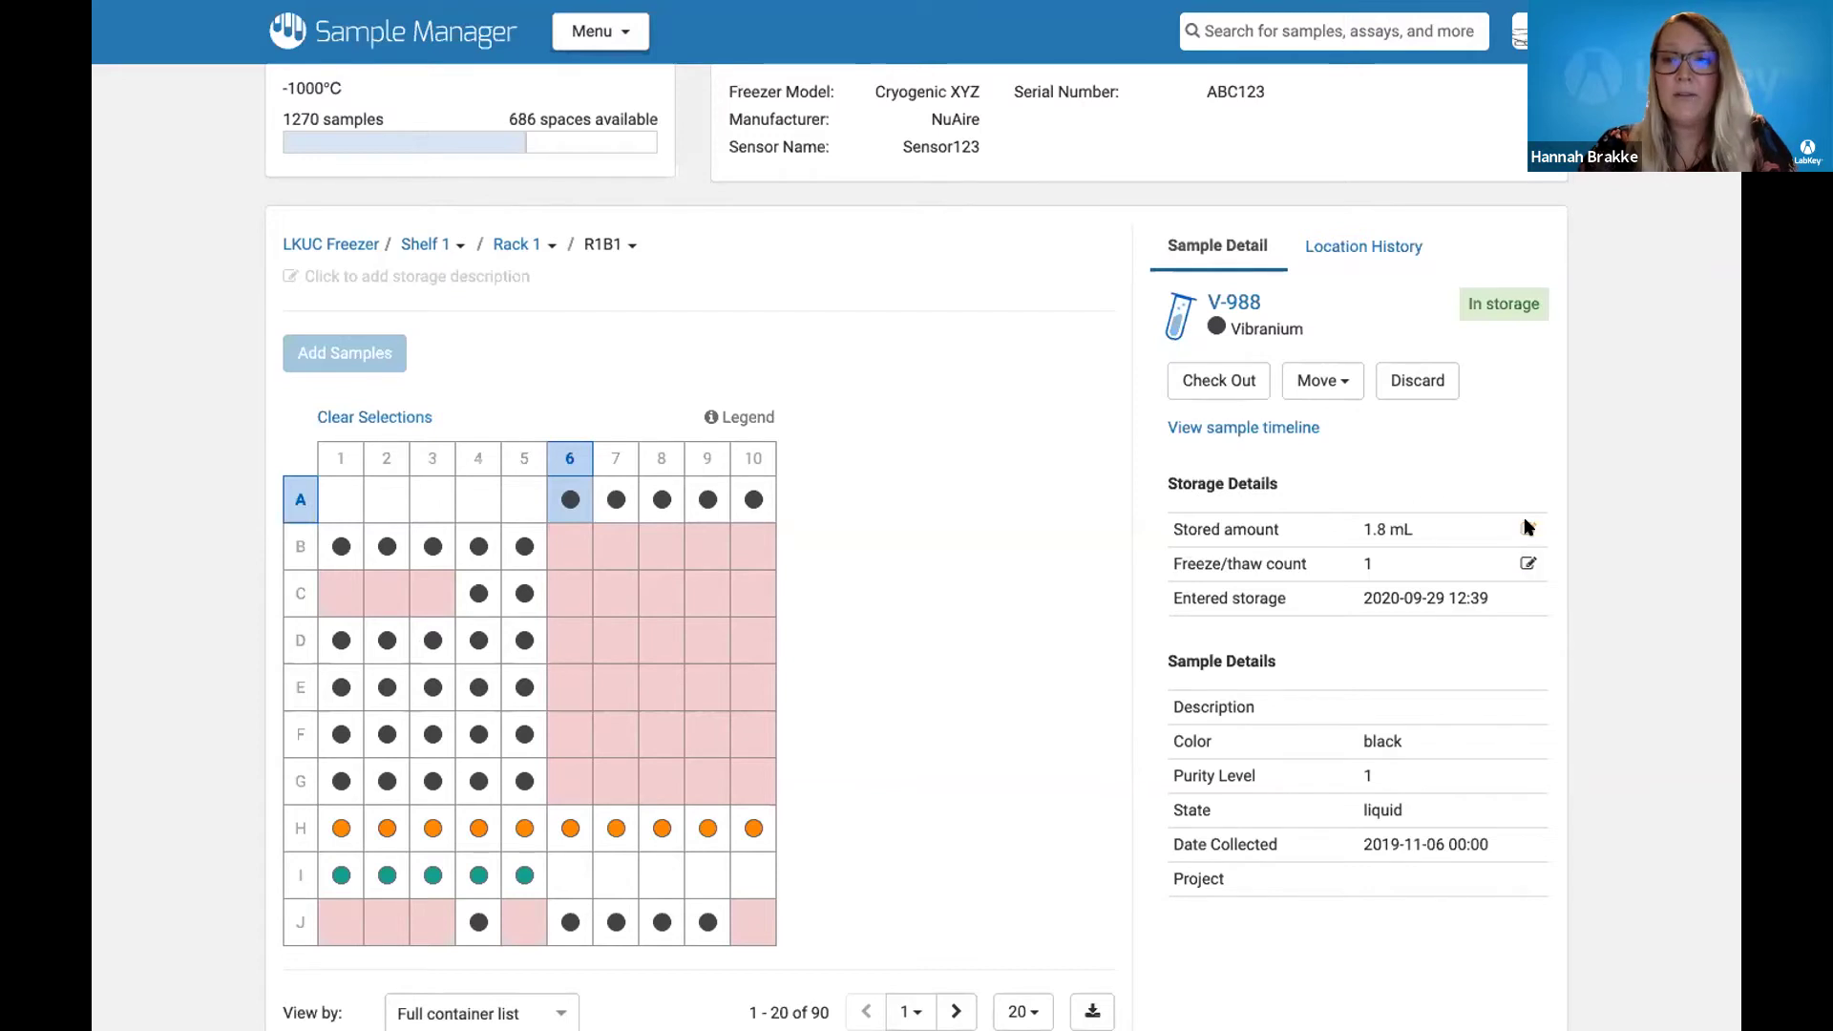
{"action": "scroll", "coordinate": [1547, 671], "scroll_direction": "down", "scroll_amount": 3}
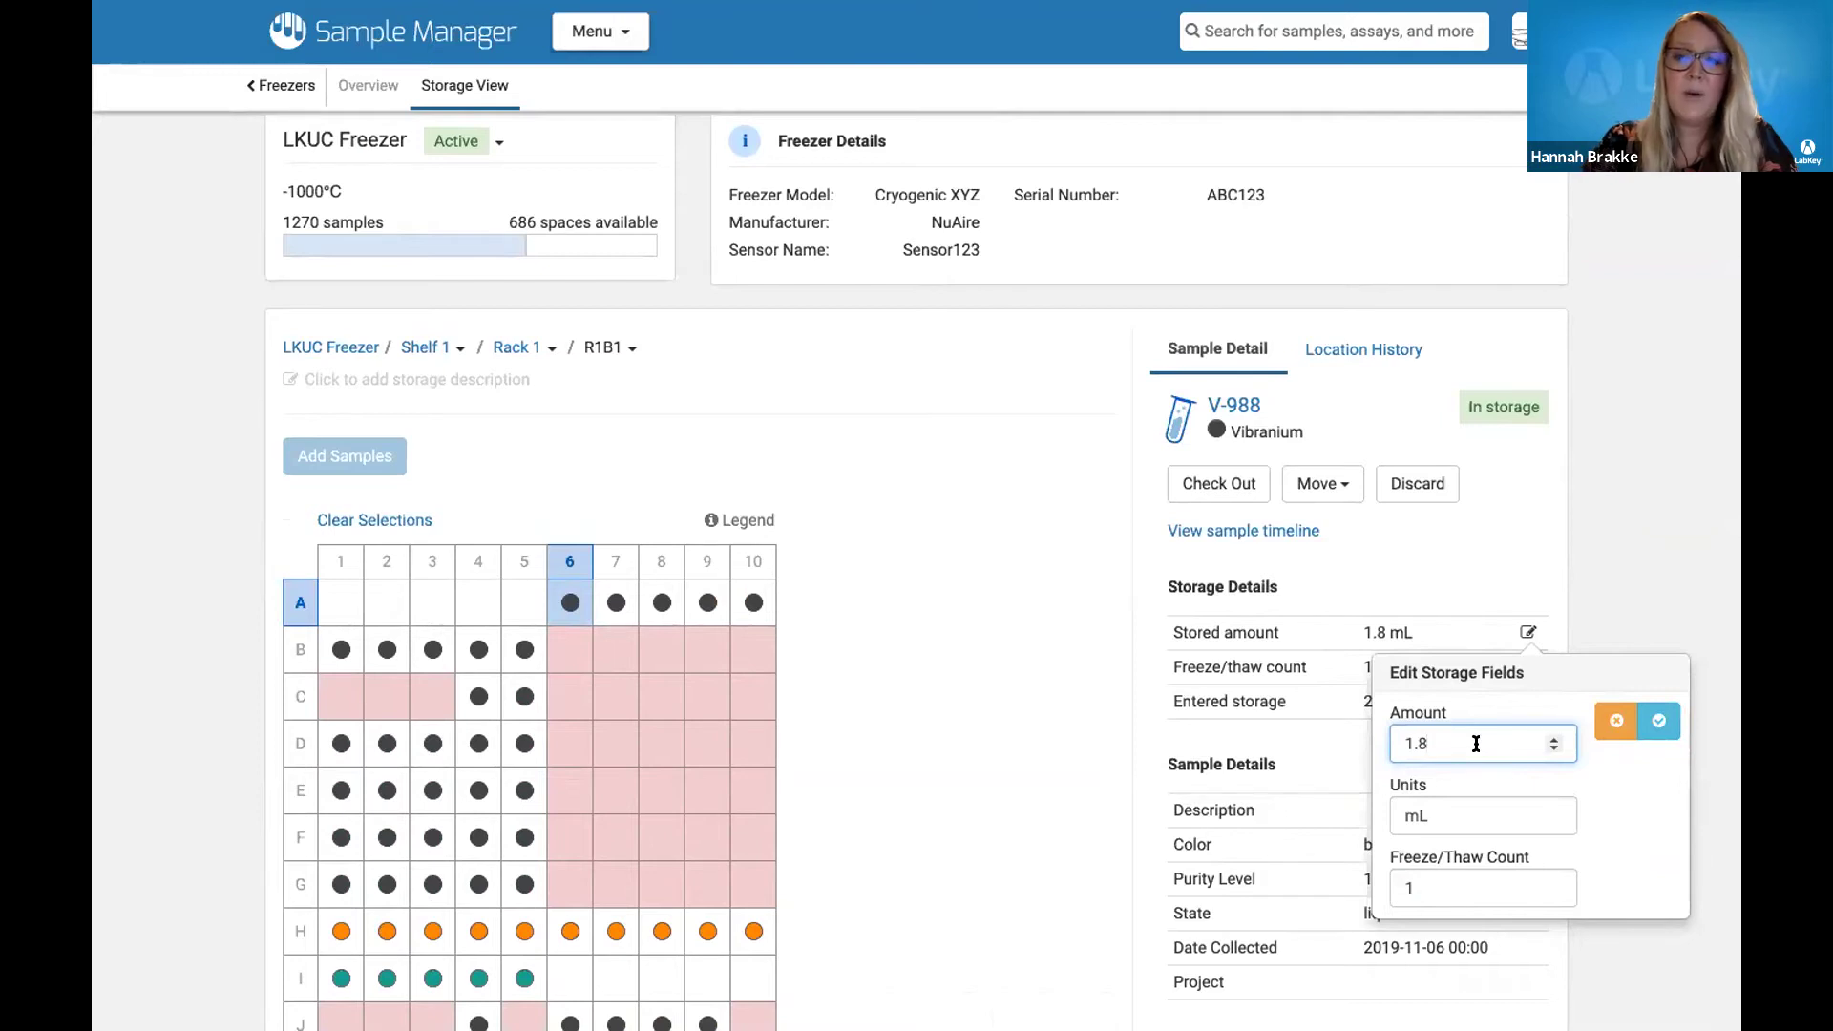
{"action": "key", "text": "BackSpace"}
{"action": "type", "text": "5"}
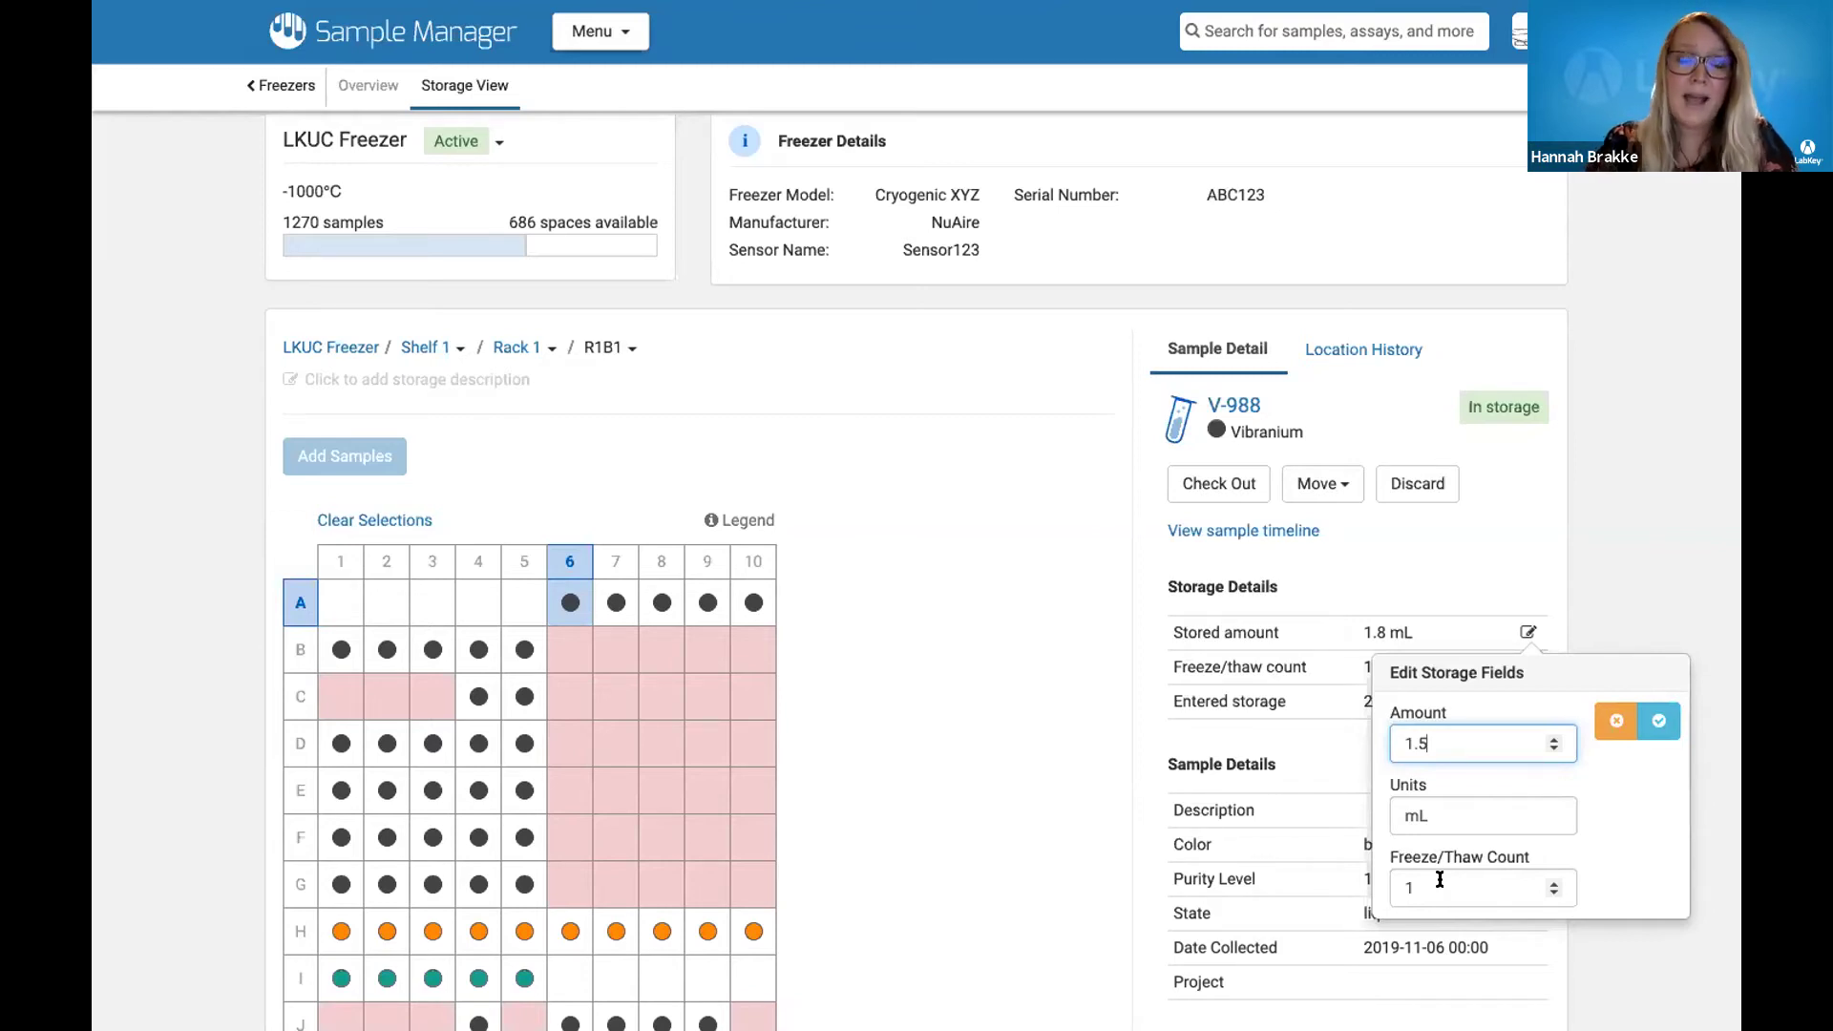
{"action": "left_click", "coordinate": [1552, 882]}
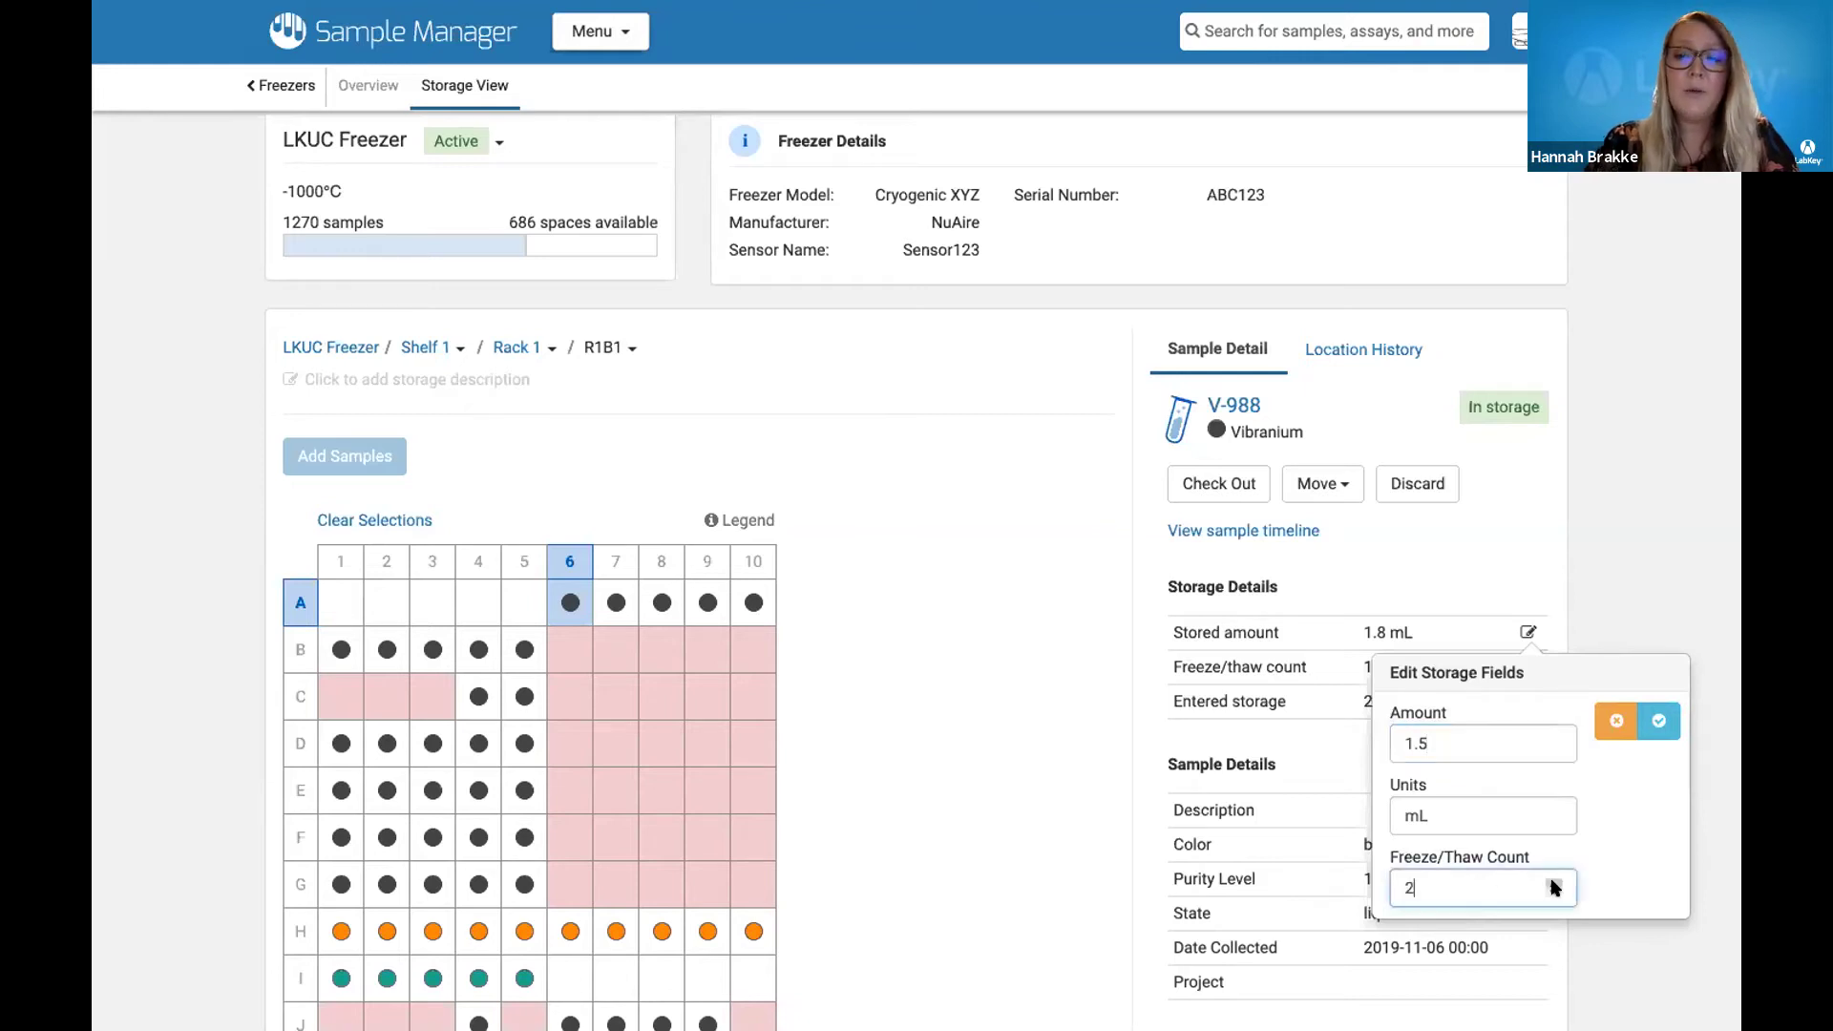
{"action": "left_click", "coordinate": [1660, 722]}
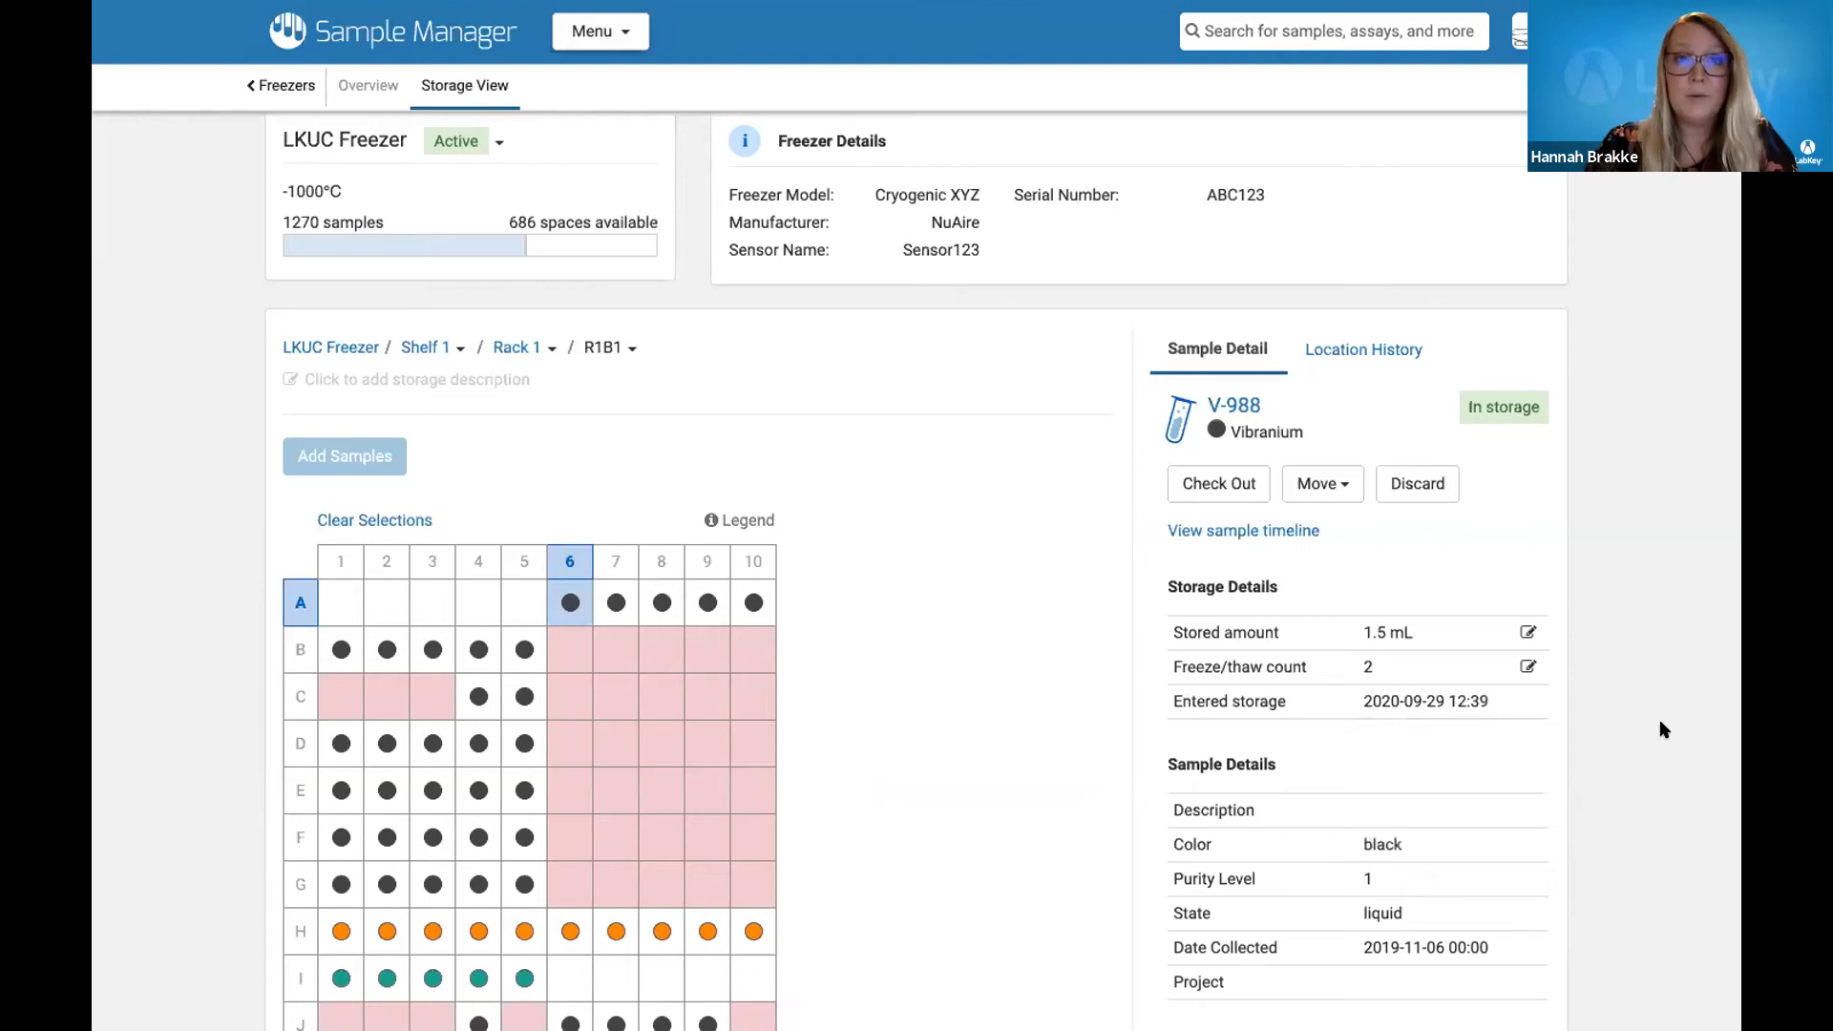
Review the sample details of the Serum sample at H-1 and the DNA sample at I-1
{"action": "scroll", "coordinate": [1044, 627], "scroll_direction": "down", "scroll_amount": 2}
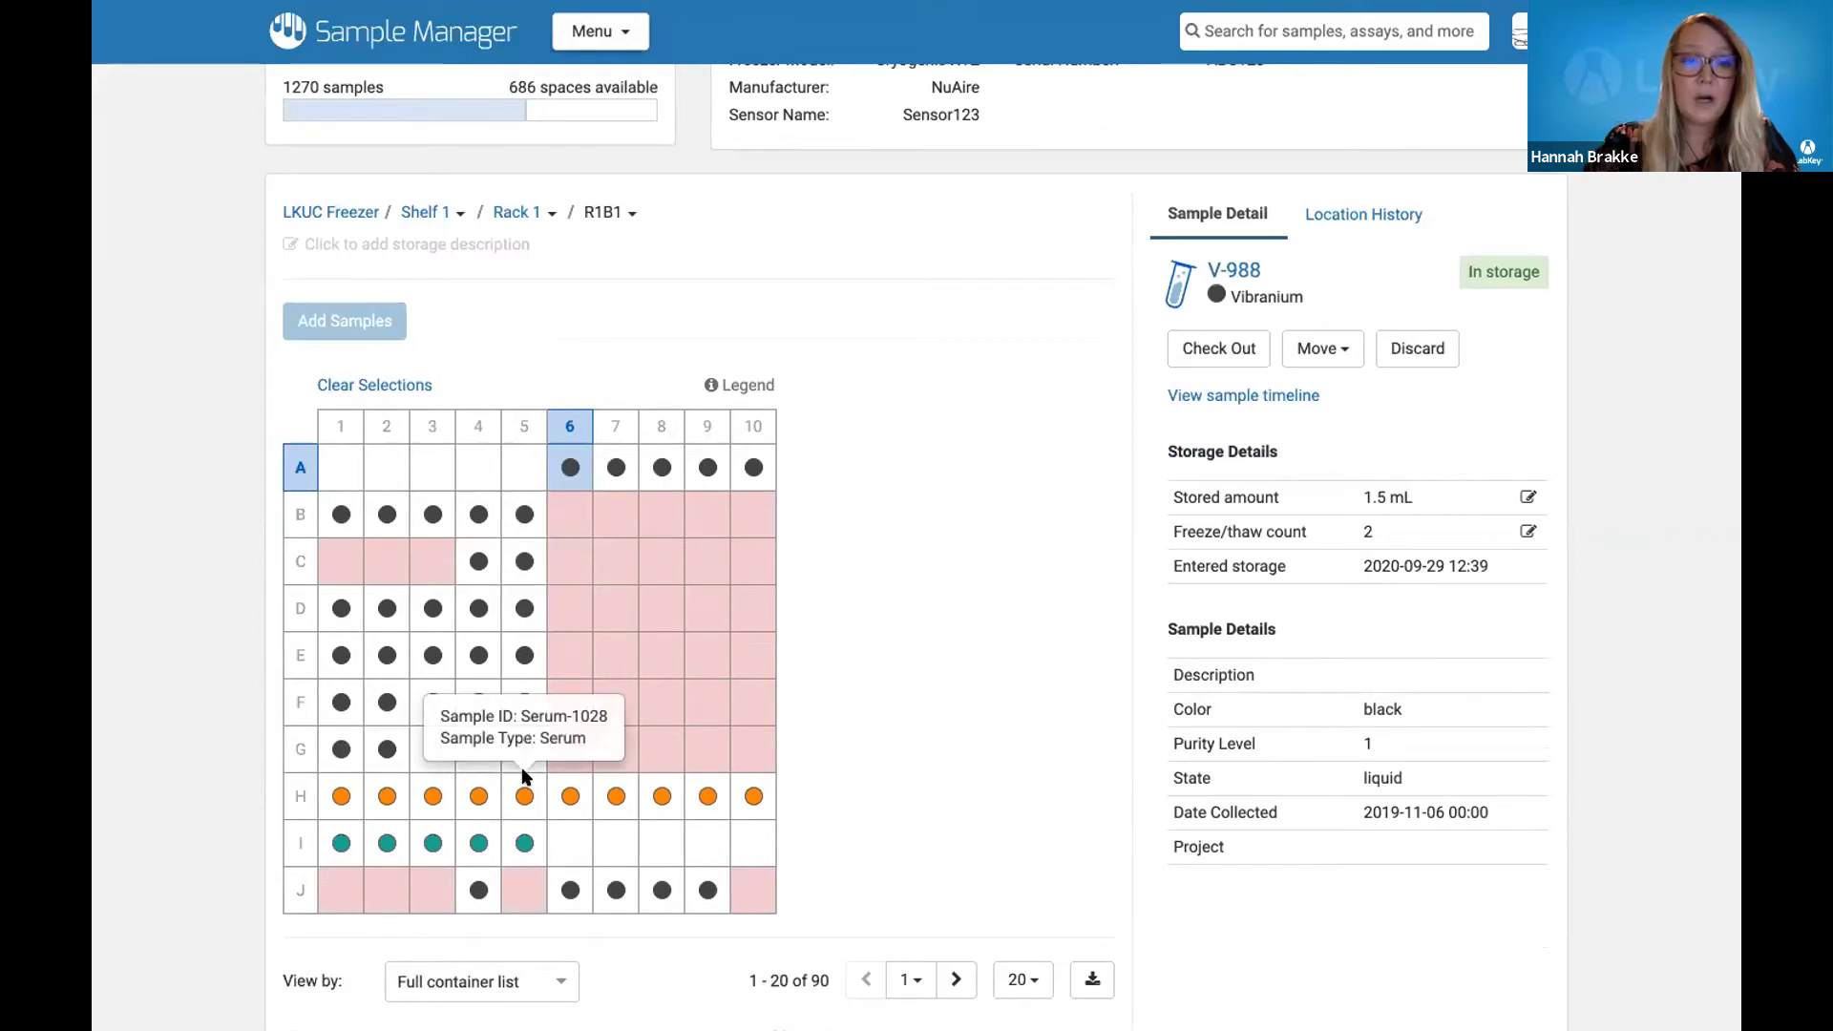
{"action": "left_click", "coordinate": [328, 791]}
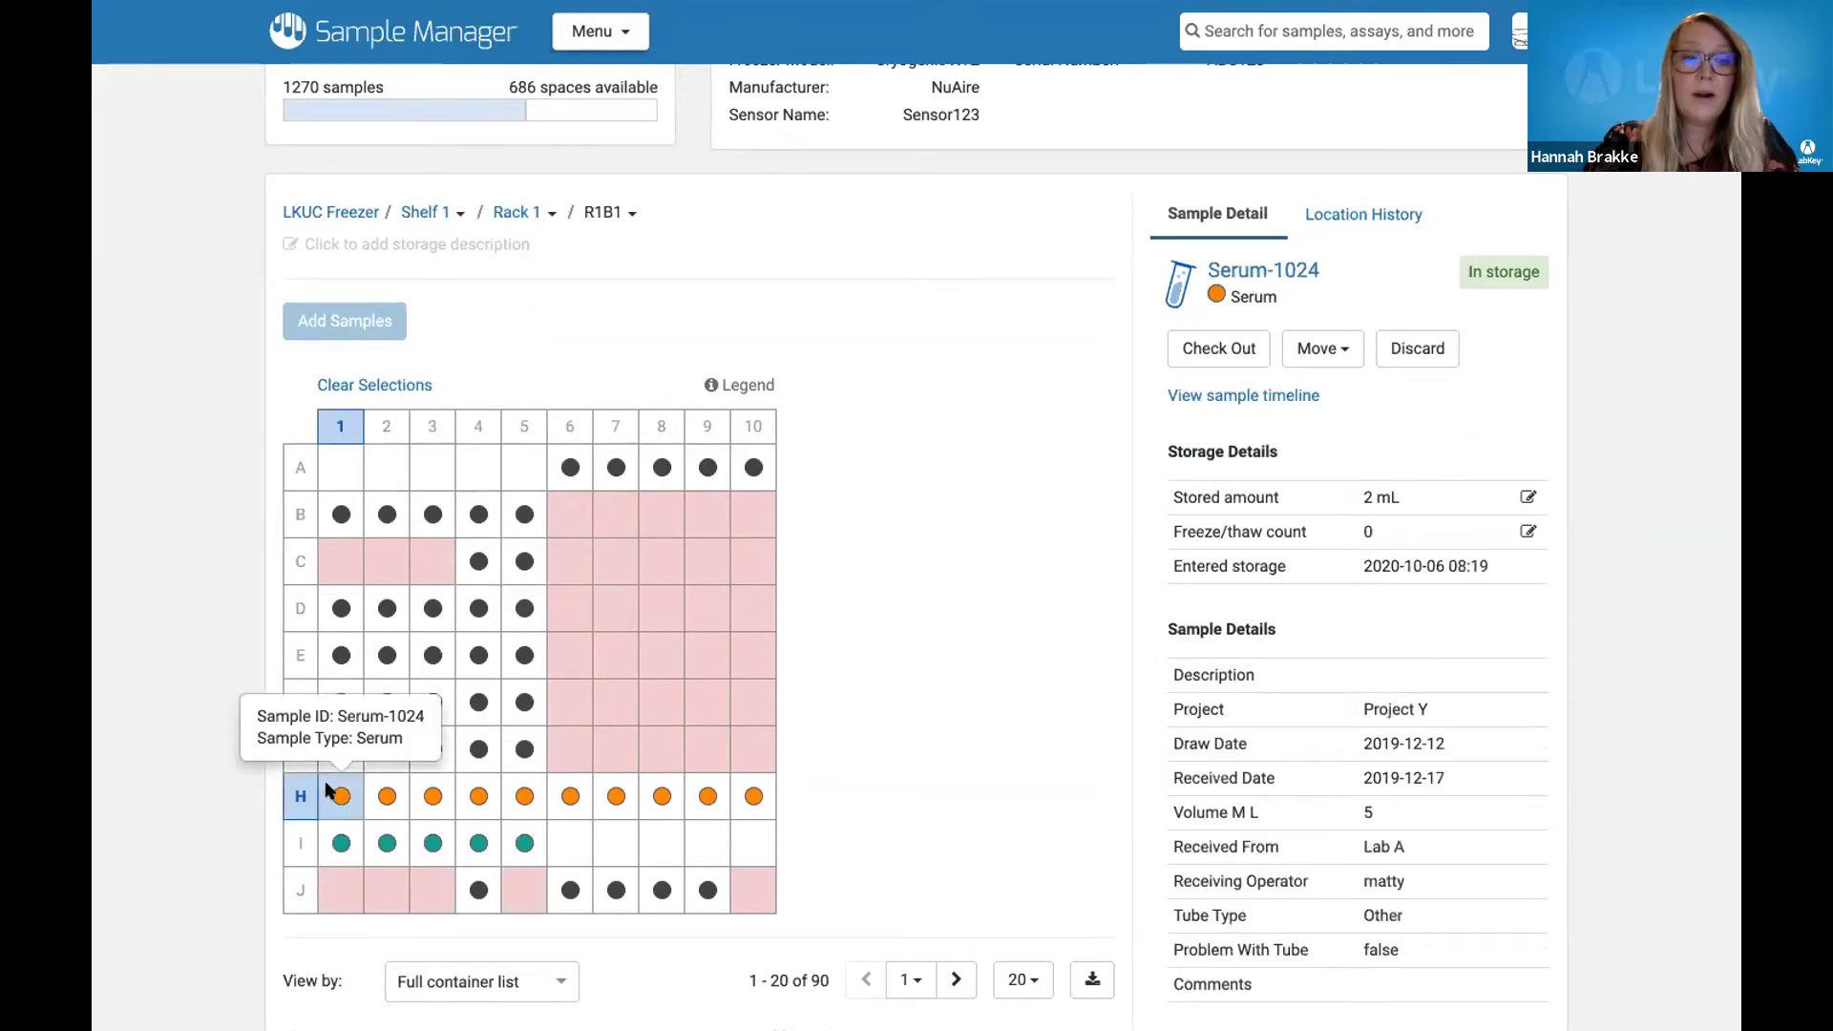
{"action": "left_click", "coordinate": [336, 839]}
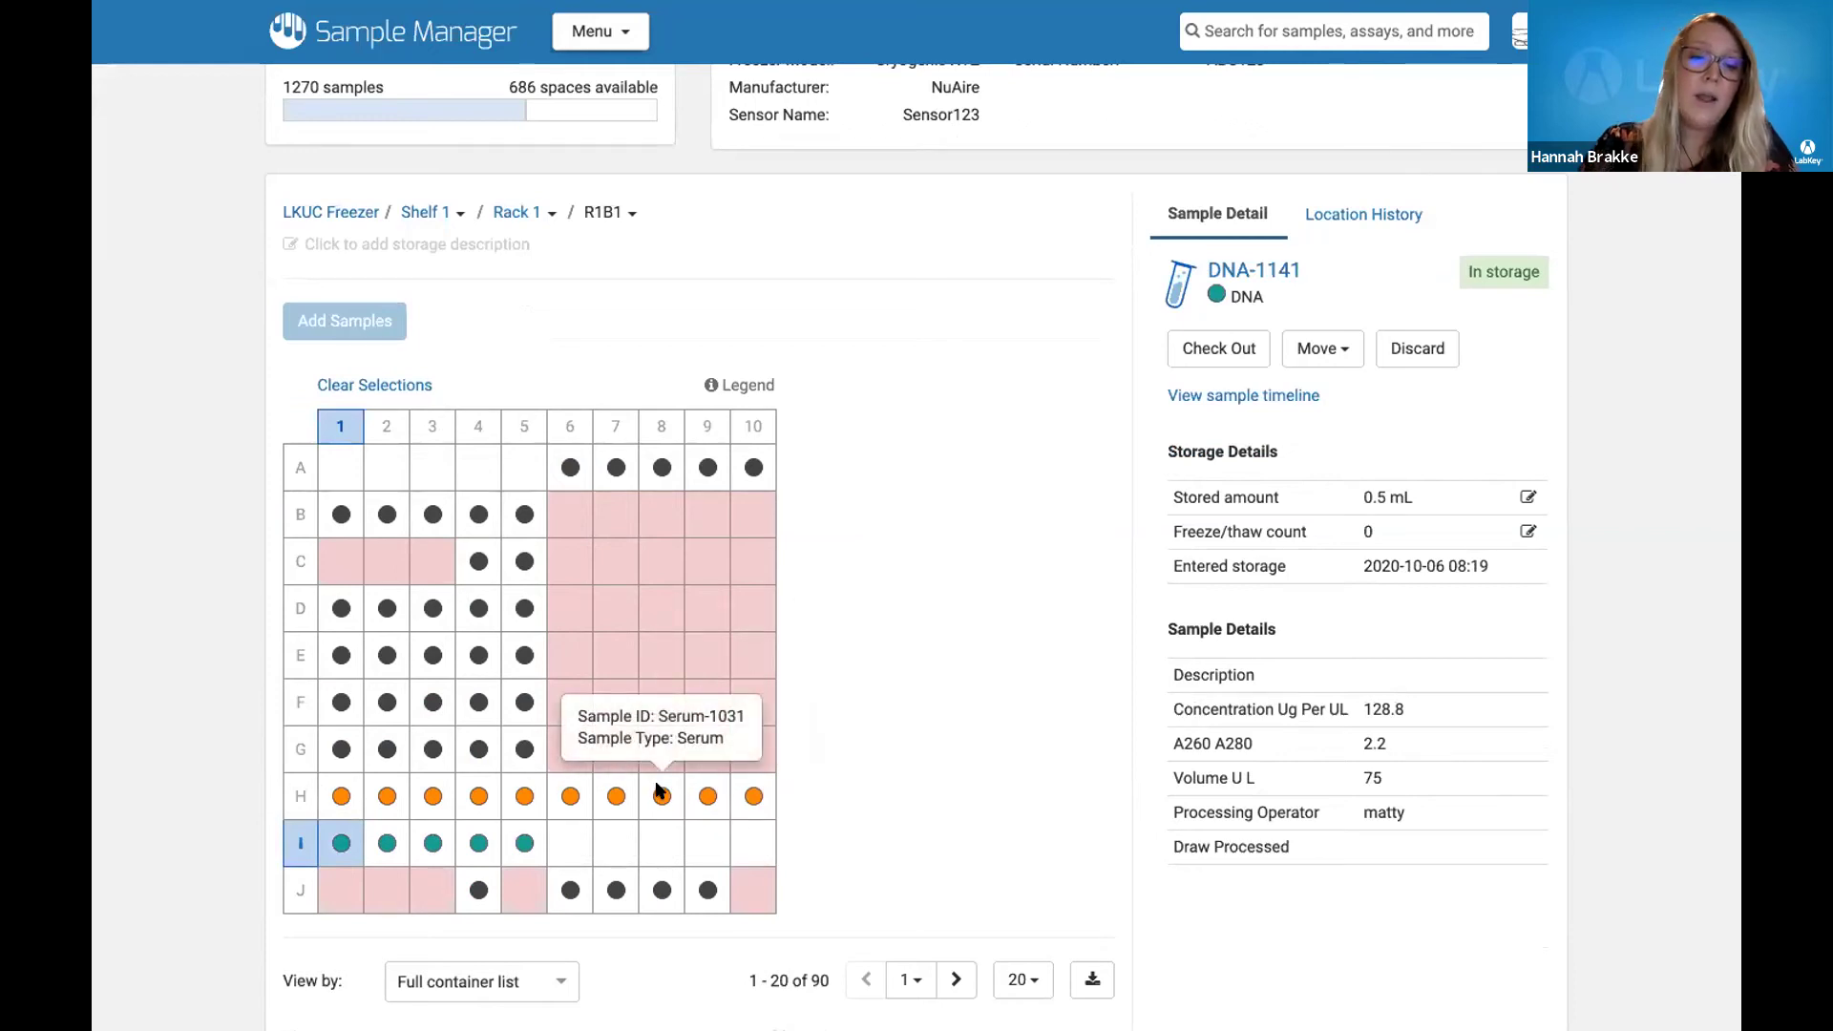
Select the ten Serum samples at H-1 to H-10 and start moving them to another storage location
{"action": "left_click_drag", "start_coordinate": [341, 797], "coordinate": [751, 788]}
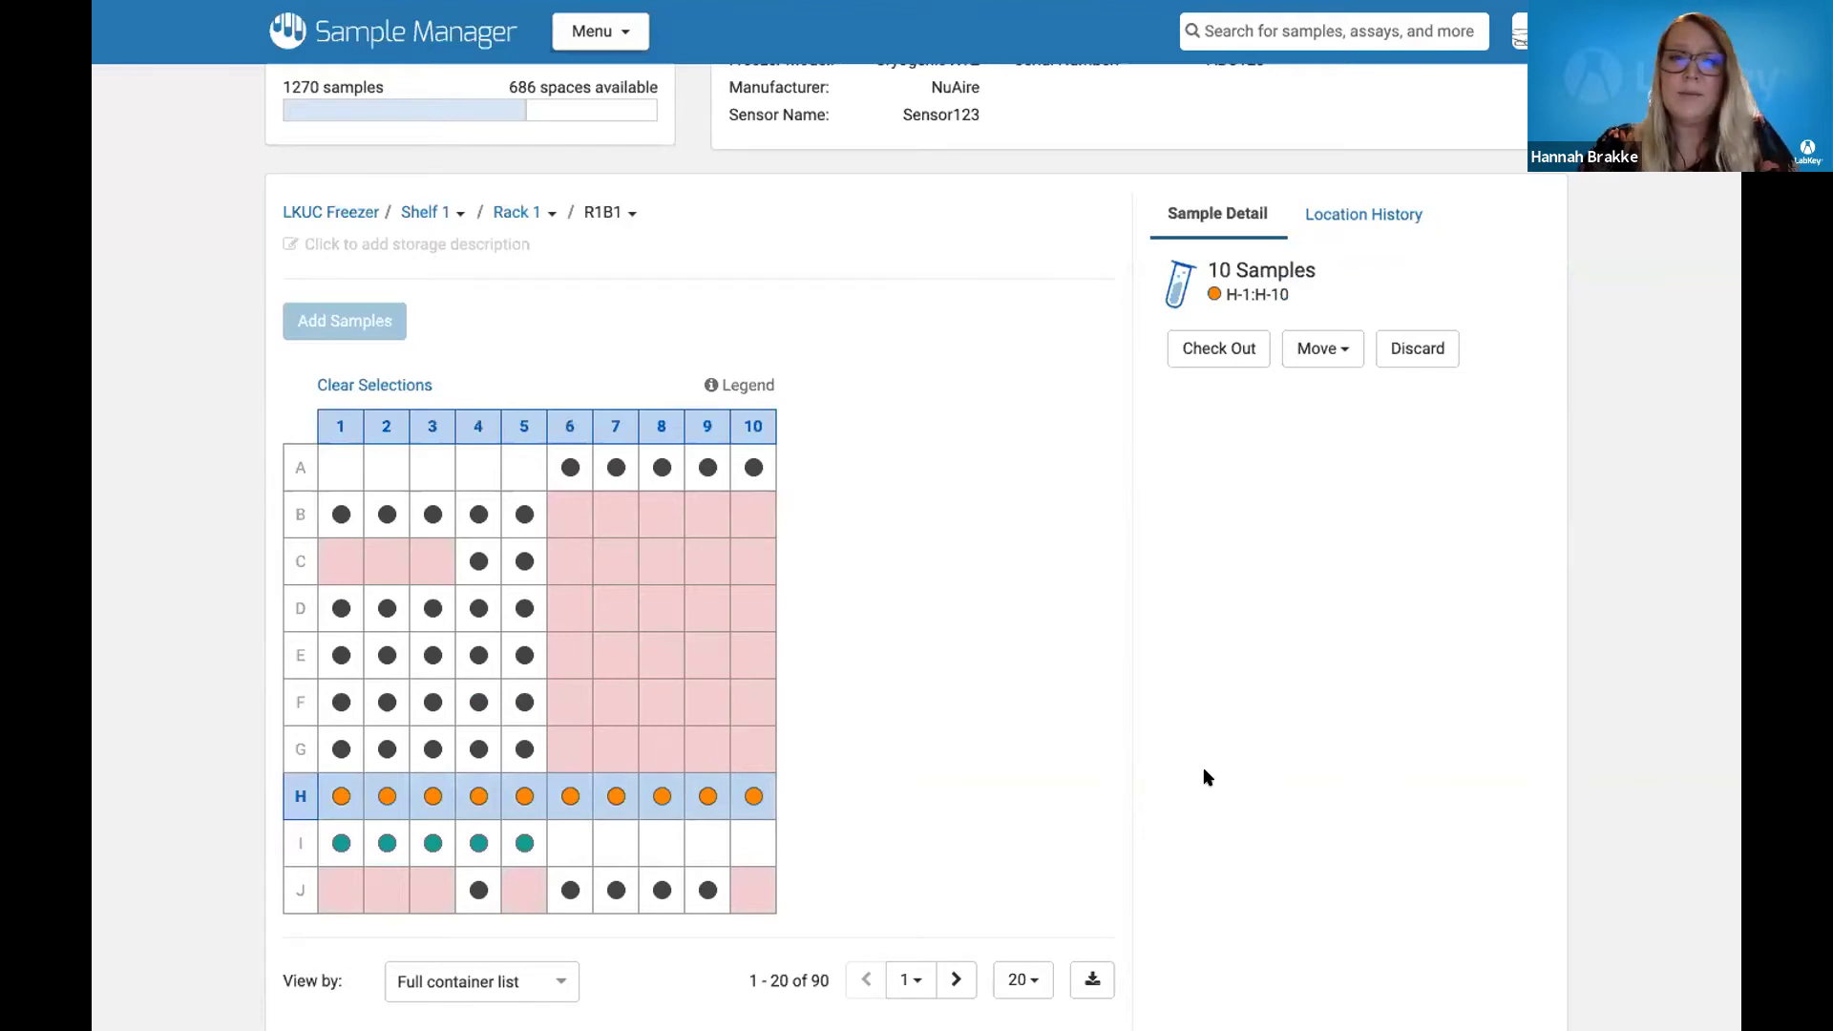
{"action": "left_click", "coordinate": [1335, 348]}
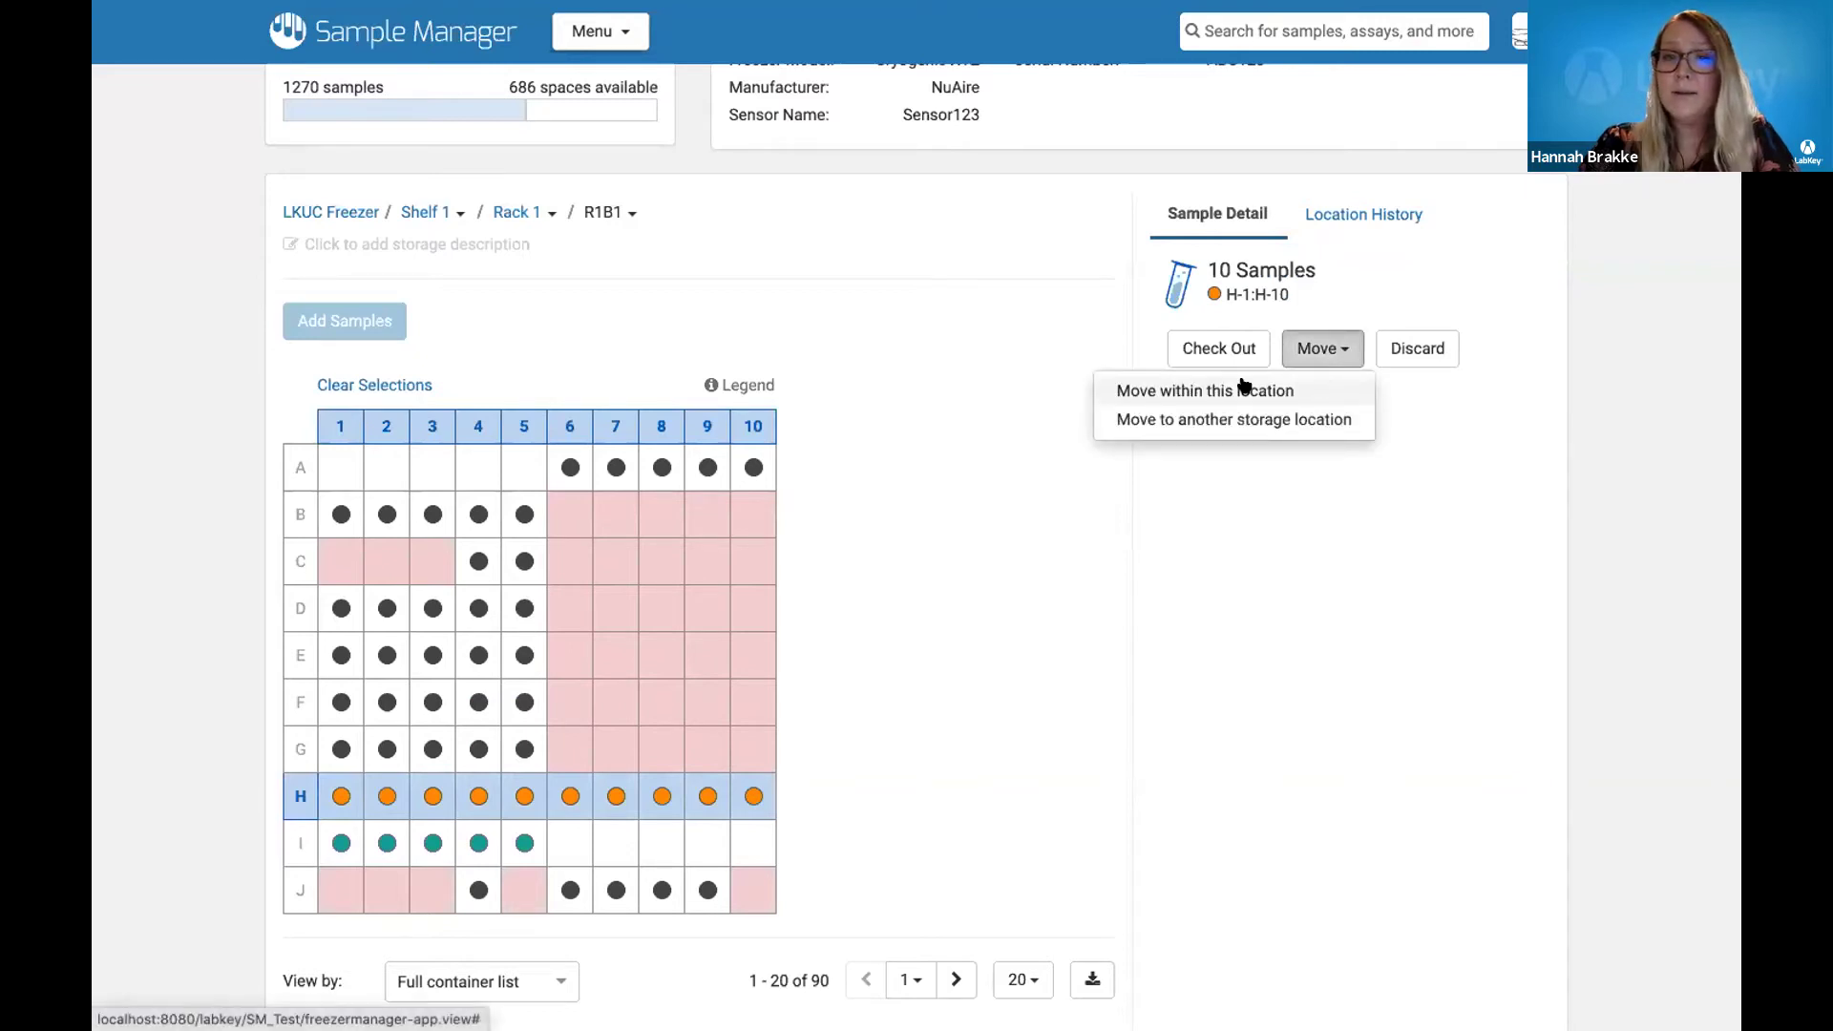
{"action": "left_click", "coordinate": [1236, 420]}
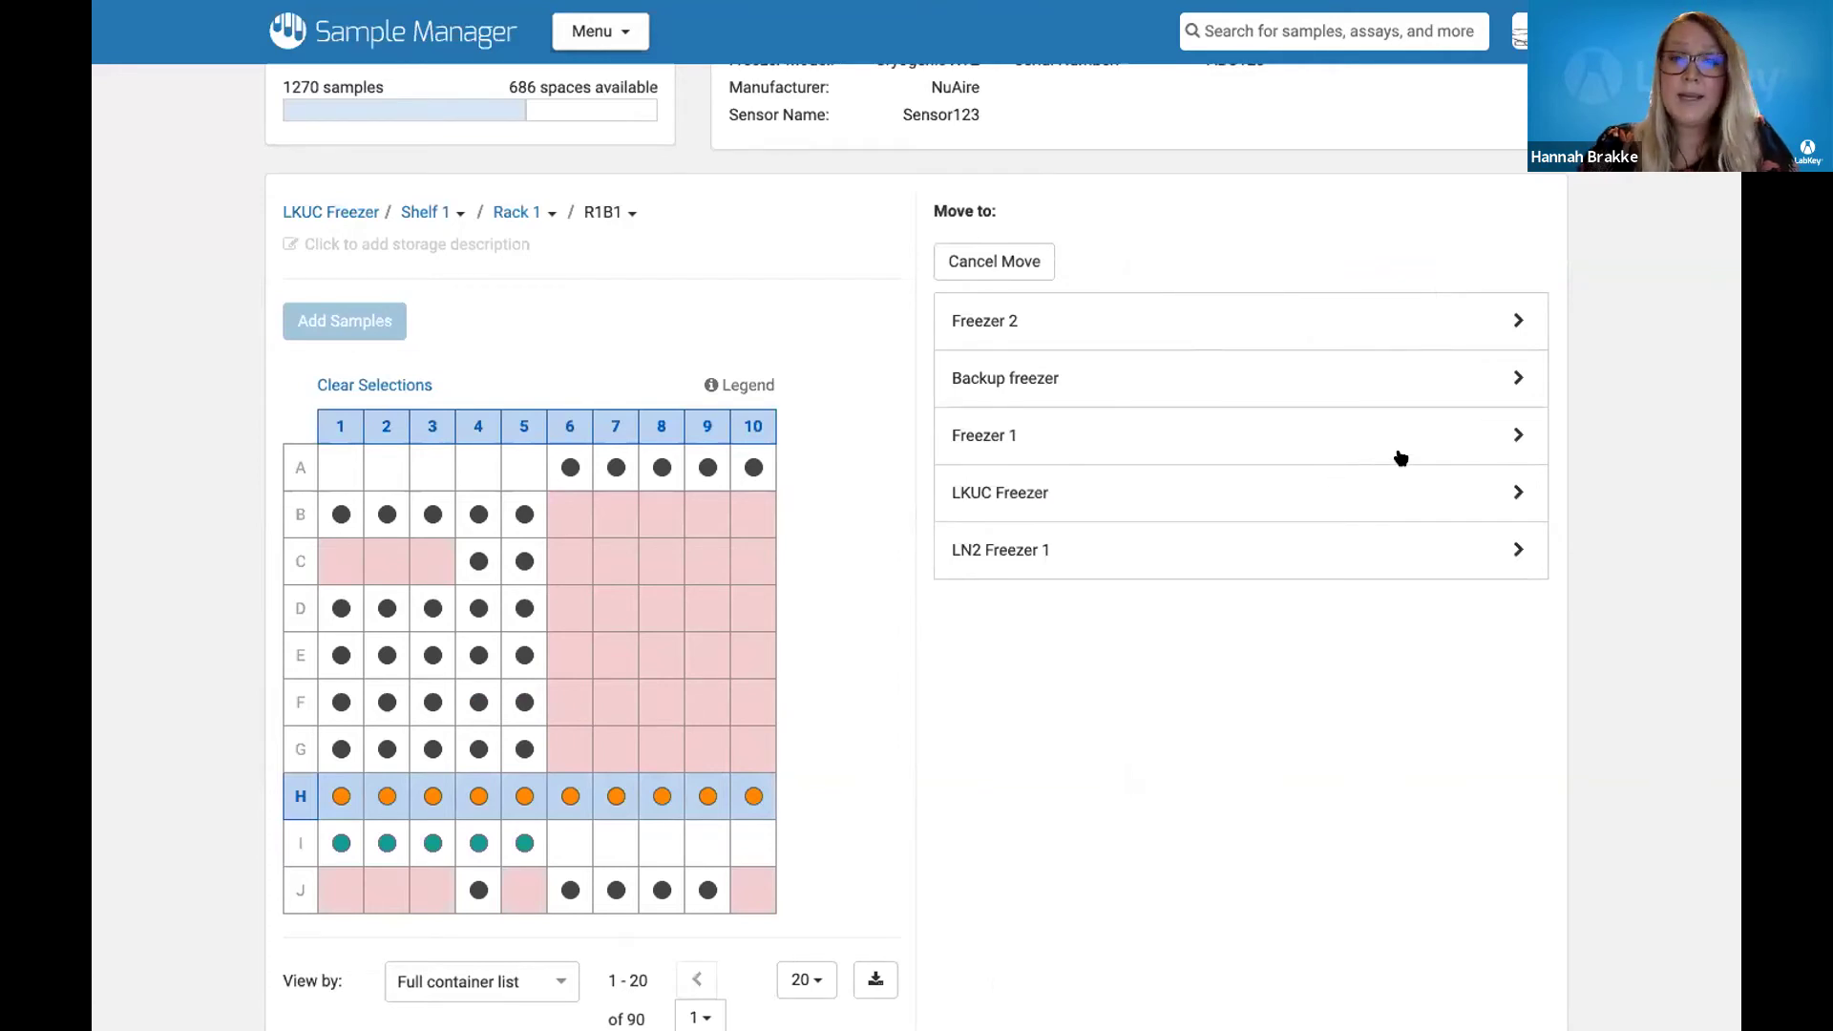
Examine which boxes in Rack 1 of the LKUC Freezer's Shelf 1 have room for the ten samples
{"action": "left_click", "coordinate": [1298, 491]}
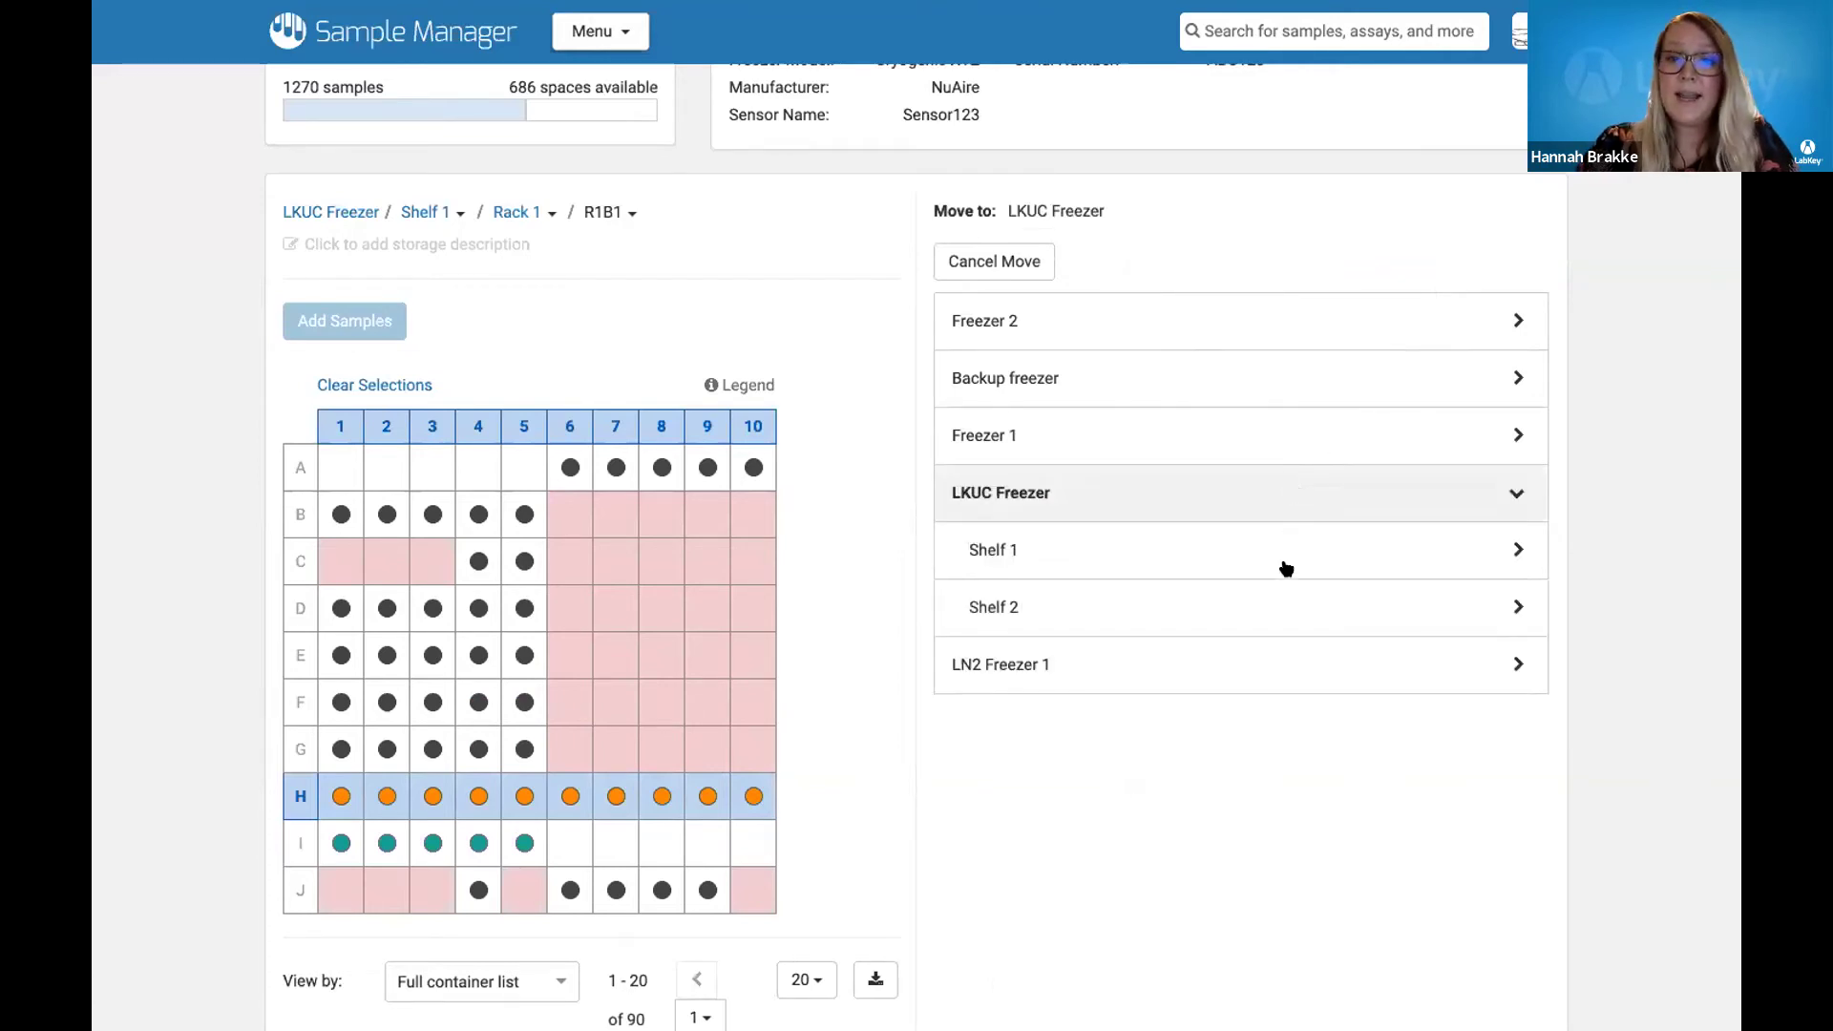
{"action": "left_click", "coordinate": [1284, 569]}
{"action": "left_click", "coordinate": [1300, 601]}
{"action": "scroll", "coordinate": [1300, 602], "scroll_direction": "down", "scroll_amount": 2}
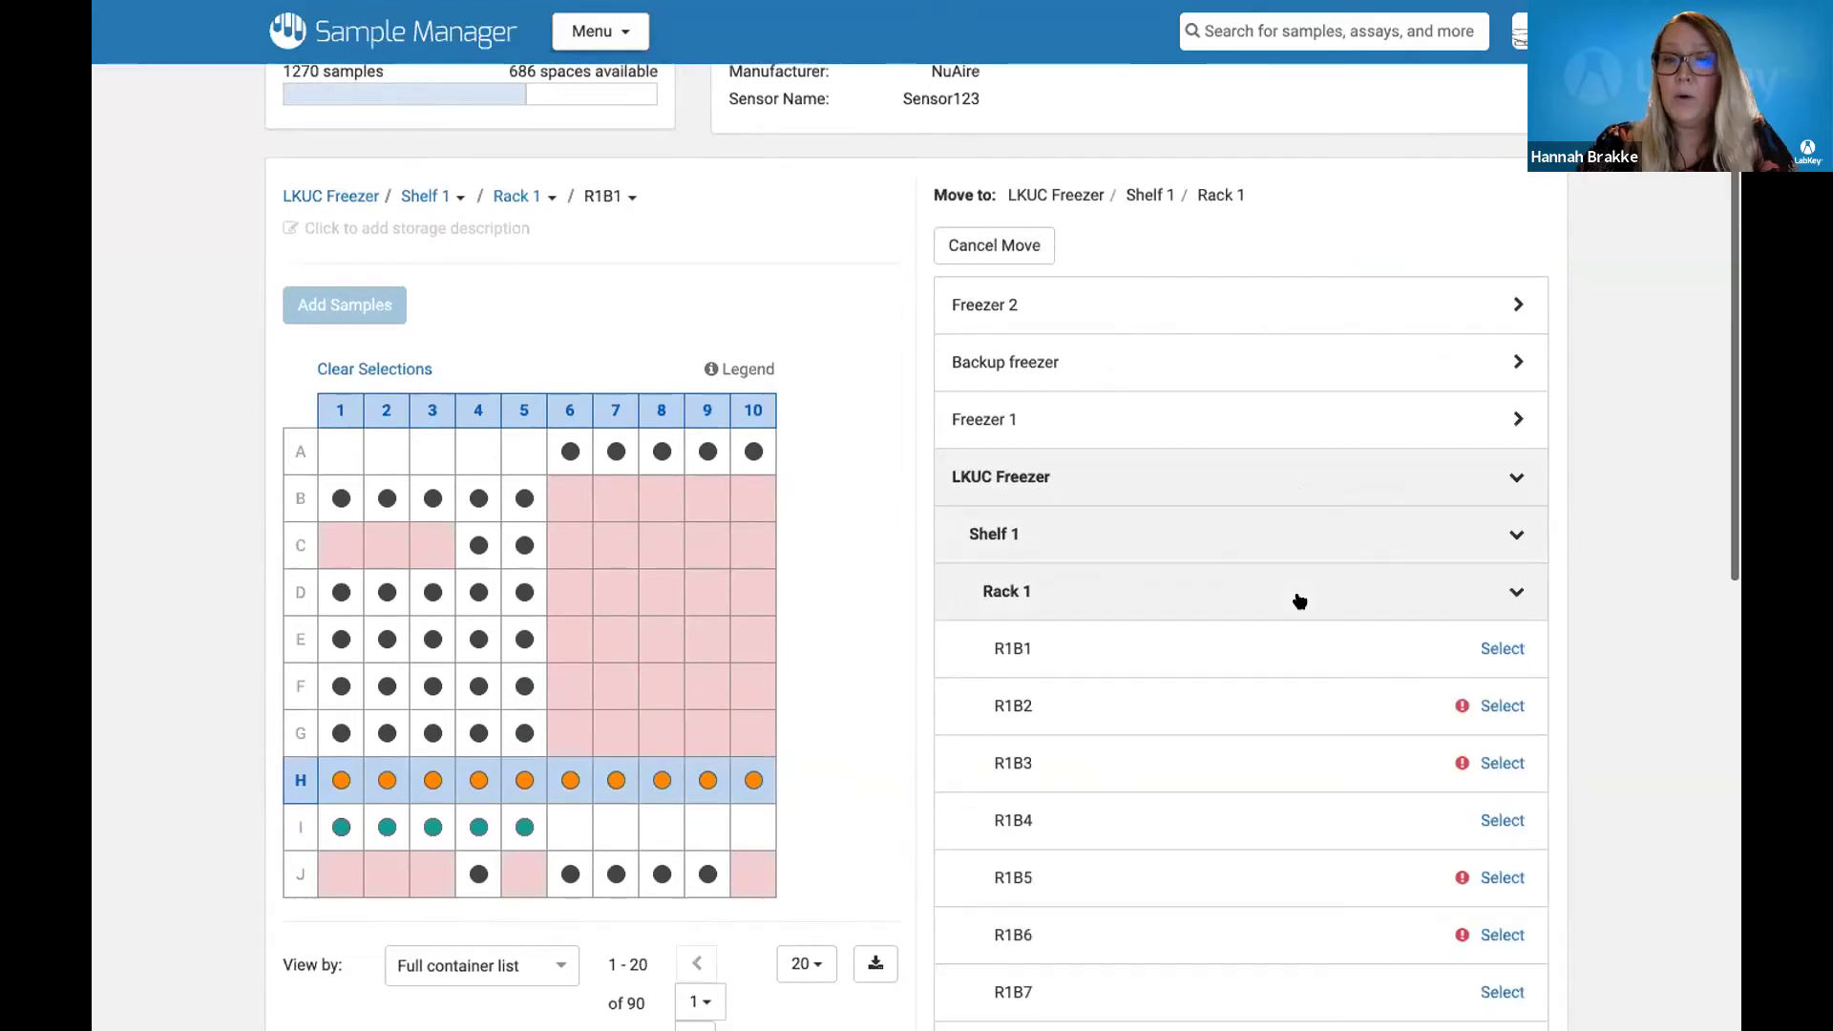
{"action": "mouse_move", "coordinate": [1462, 531]}
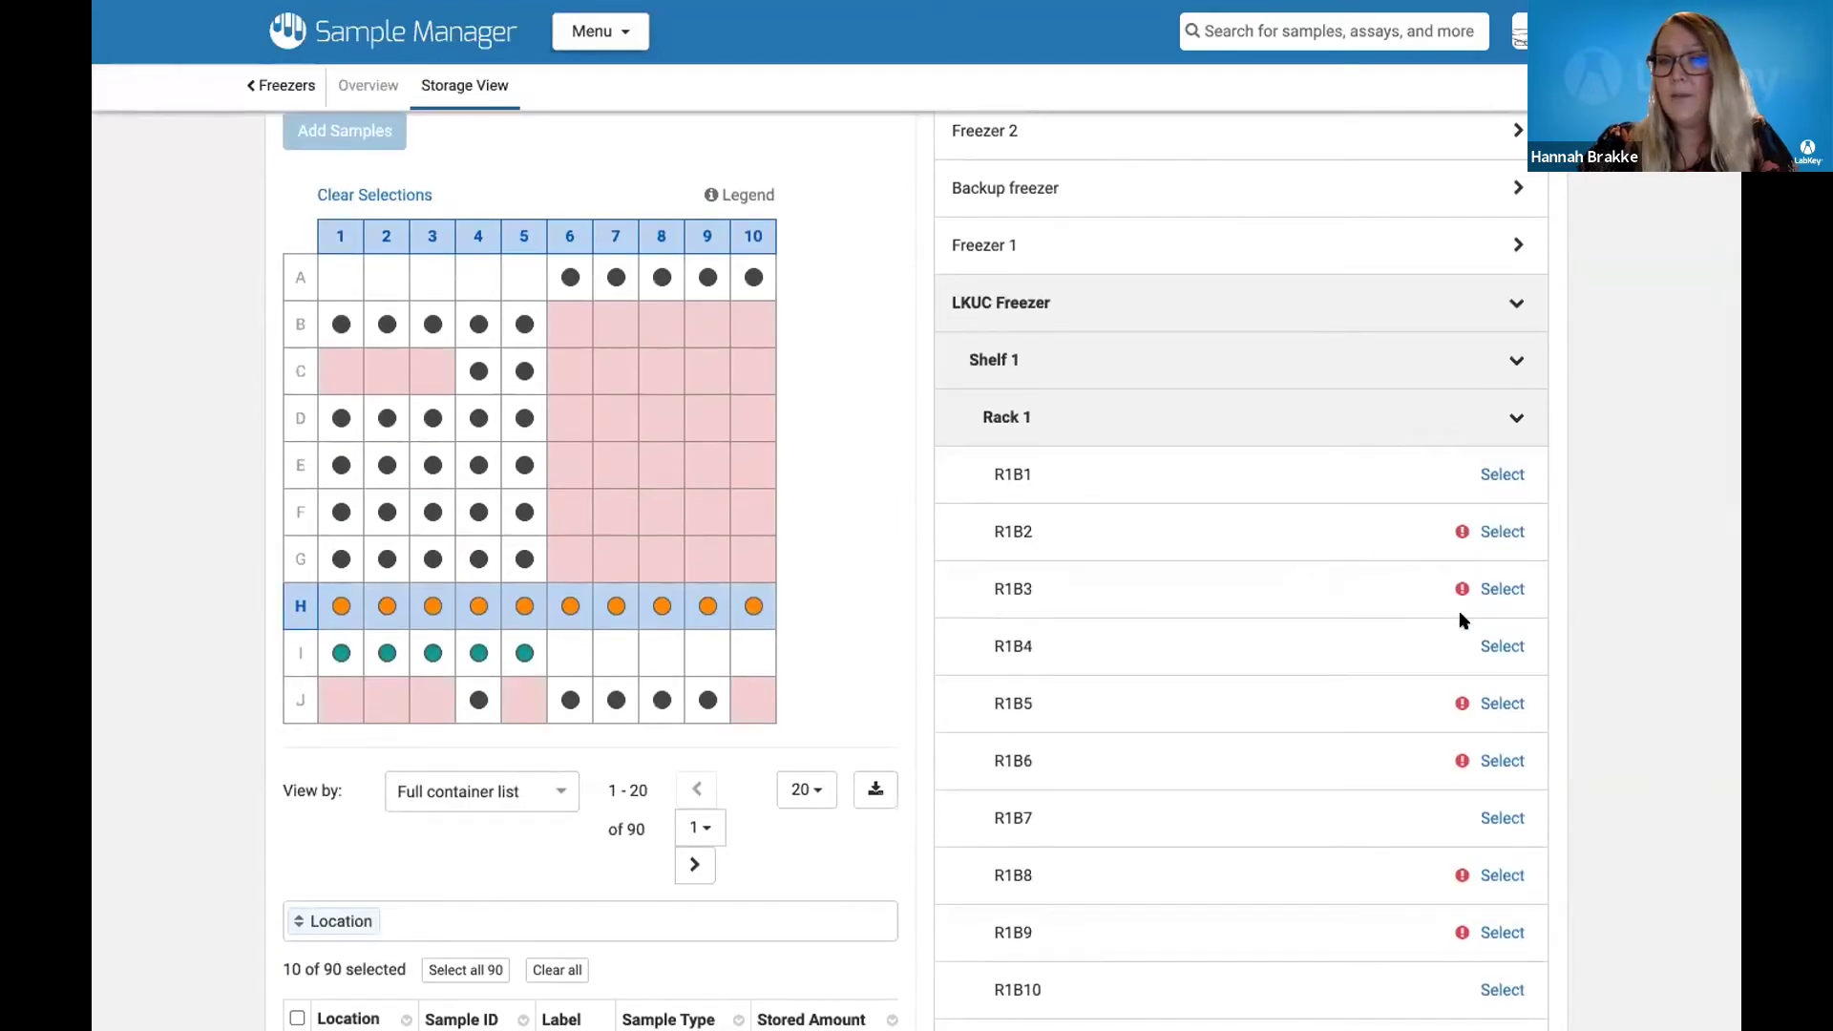
{"action": "scroll", "coordinate": [1271, 668], "scroll_direction": "down", "scroll_amount": 1}
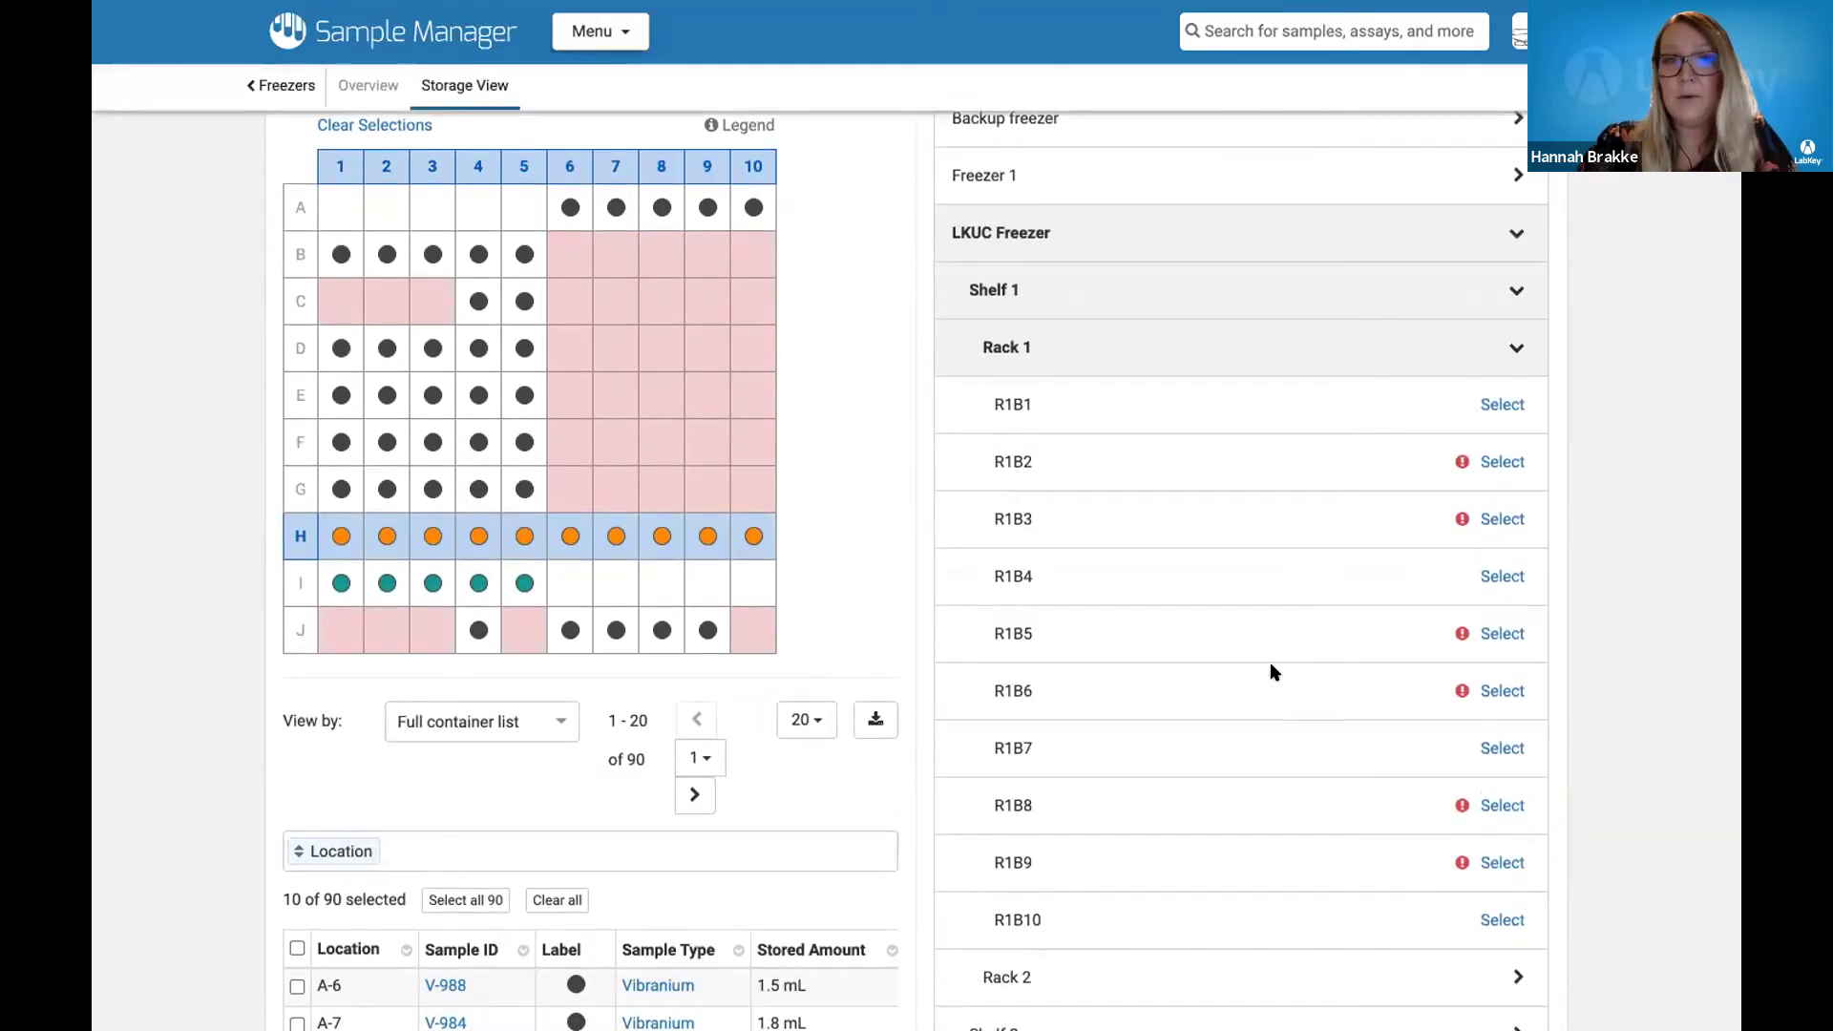
{"action": "scroll", "coordinate": [1271, 671], "scroll_direction": "down", "scroll_amount": 1}
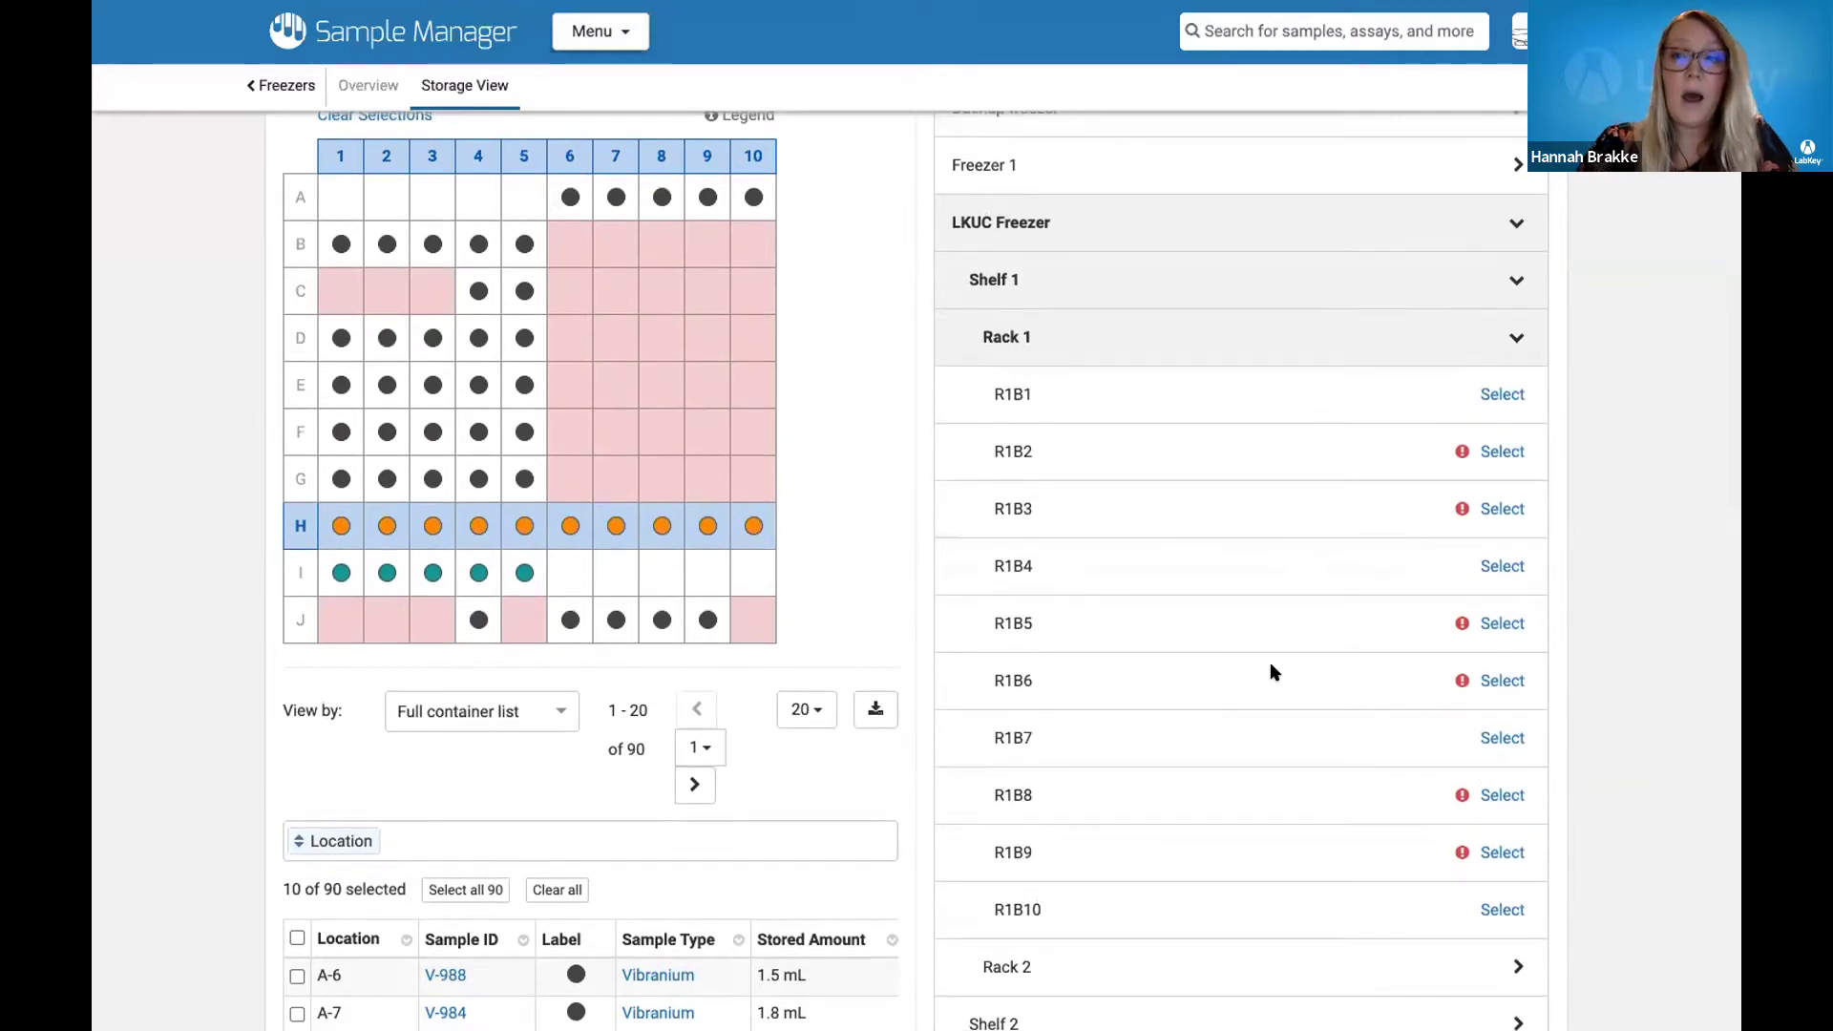
{"action": "scroll", "coordinate": [1270, 672], "scroll_direction": "down", "scroll_amount": 1}
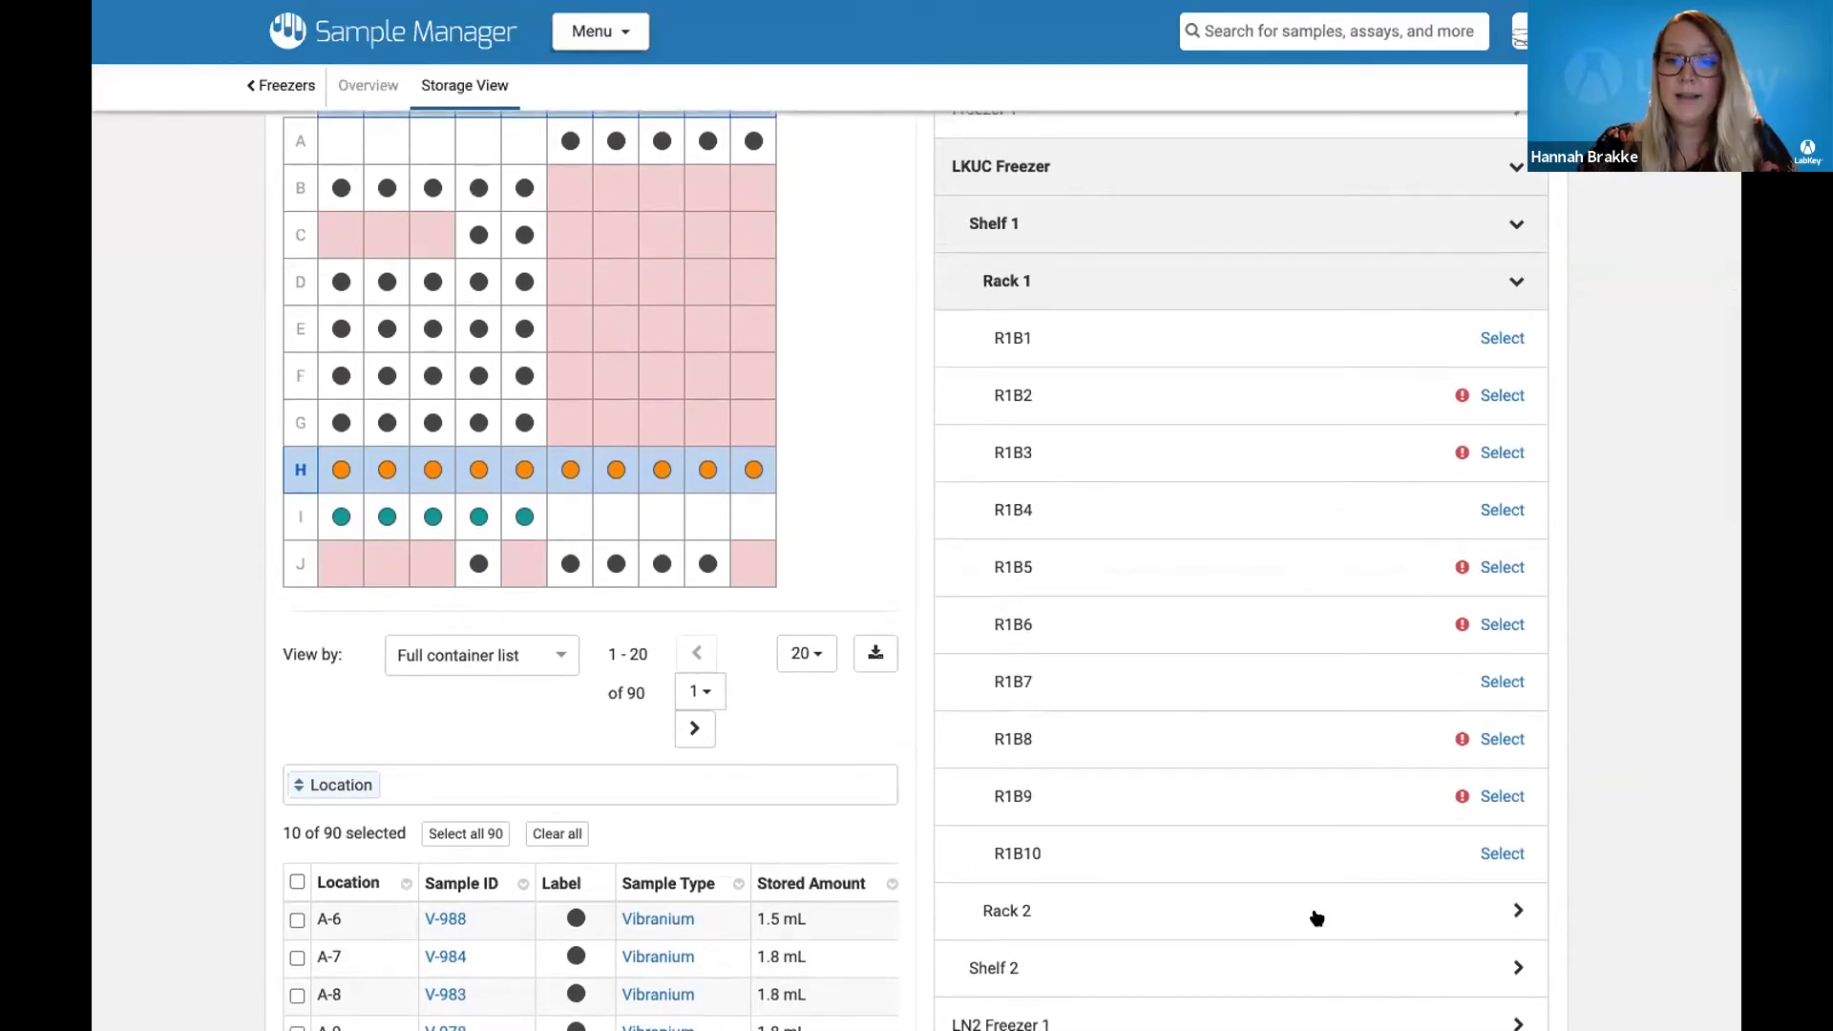
Choose Box Demo in Rack 2 of Shelf 2 as the destination for the samples
{"action": "scroll", "coordinate": [1318, 917], "scroll_direction": "down", "scroll_amount": 2}
{"action": "left_click", "coordinate": [1212, 858]}
{"action": "scroll", "coordinate": [1215, 860], "scroll_direction": "down", "scroll_amount": 3}
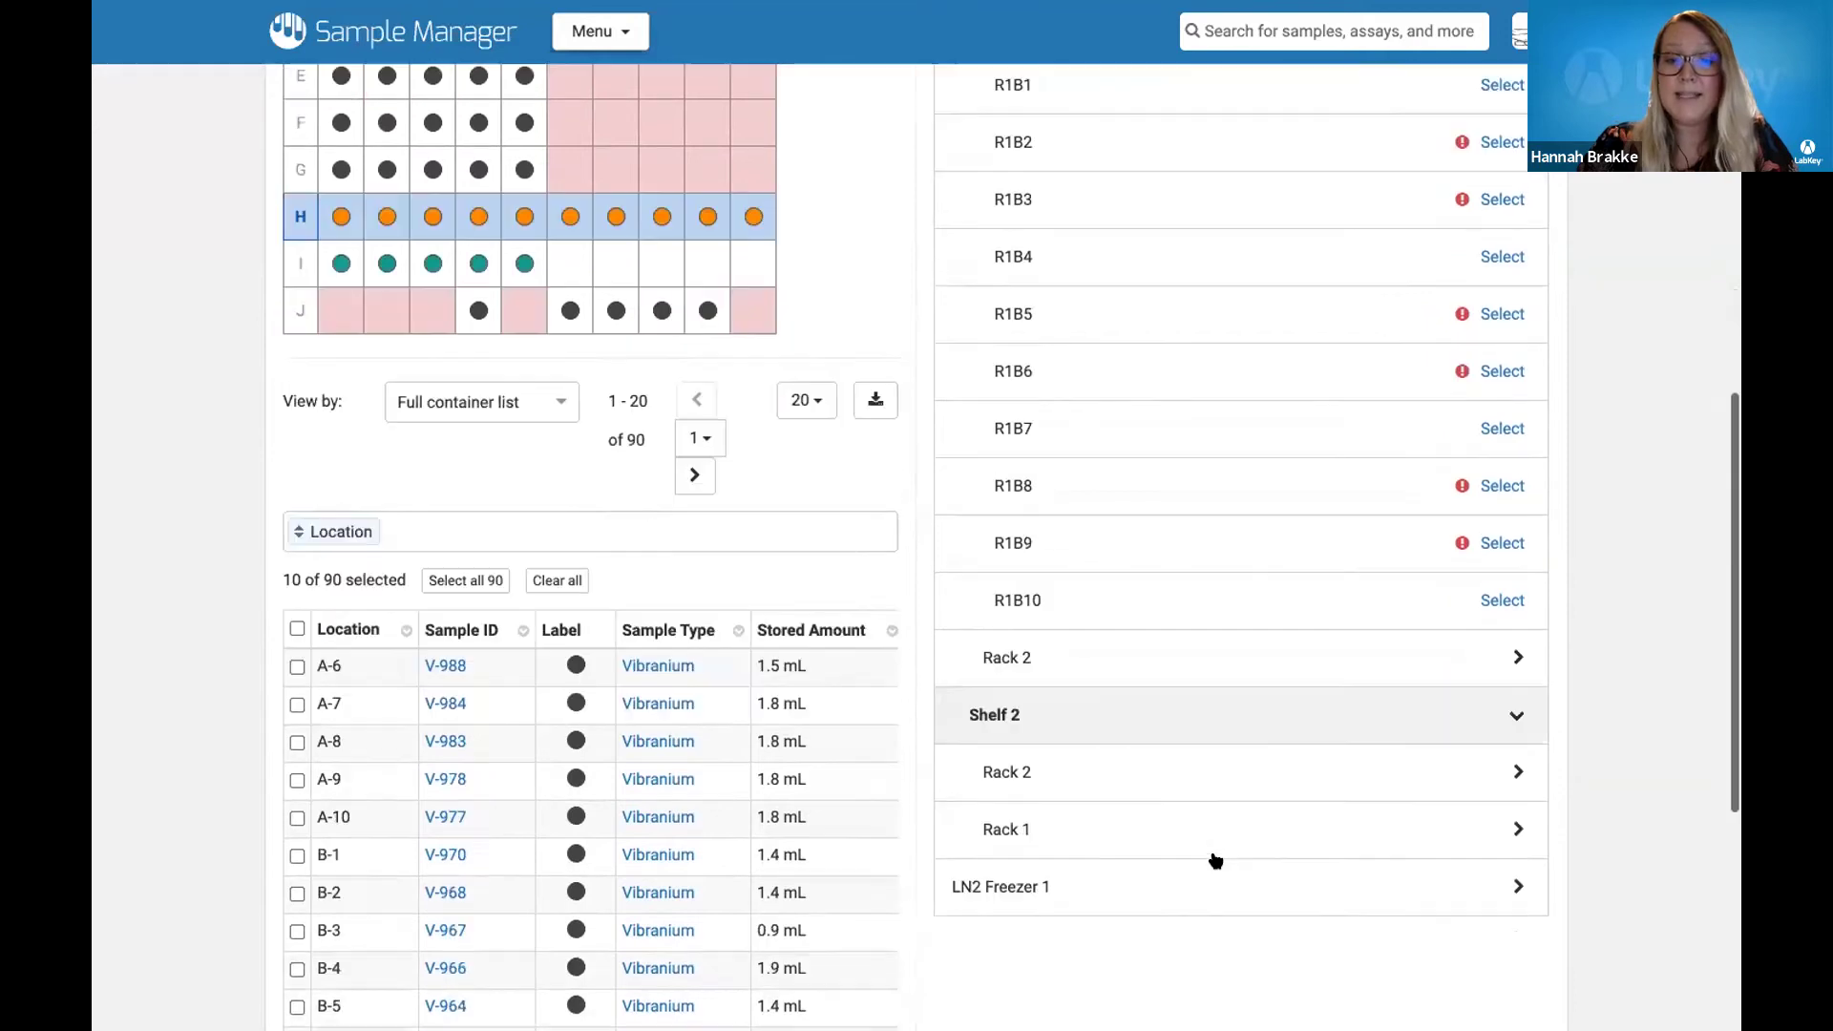
{"action": "left_click", "coordinate": [1188, 775]}
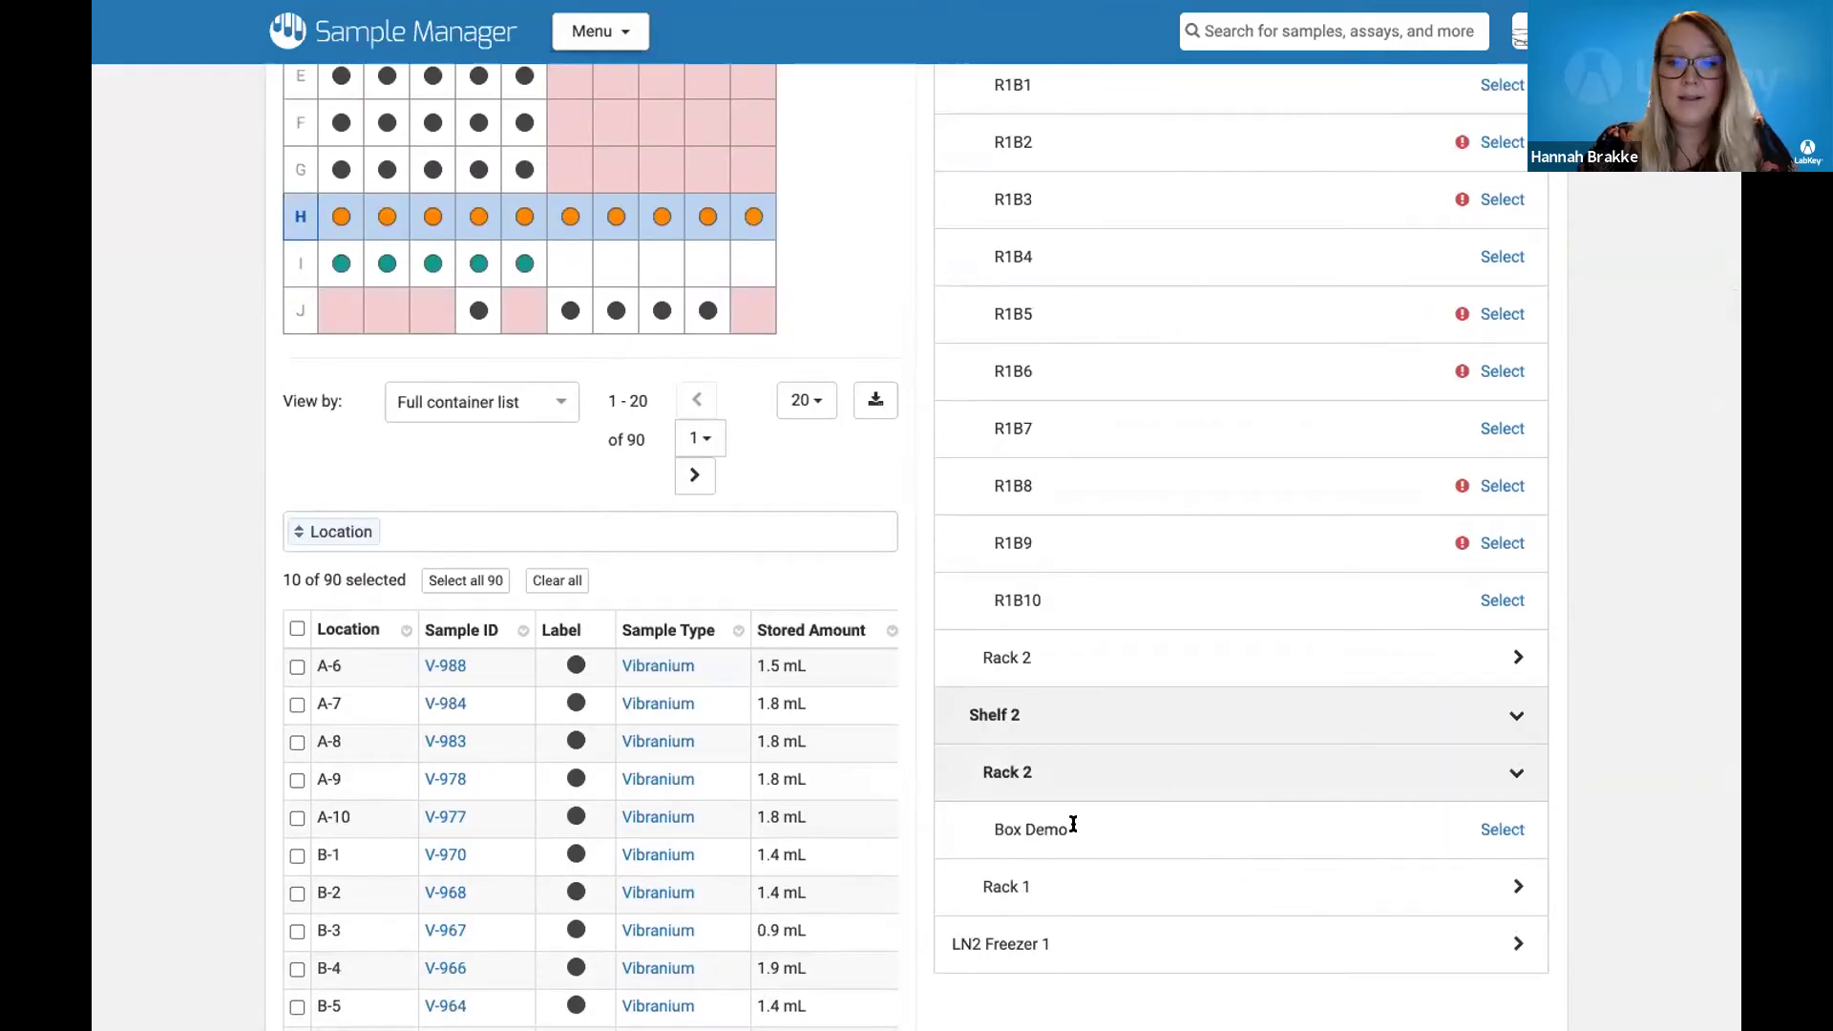
{"action": "left_click", "coordinate": [1483, 830]}
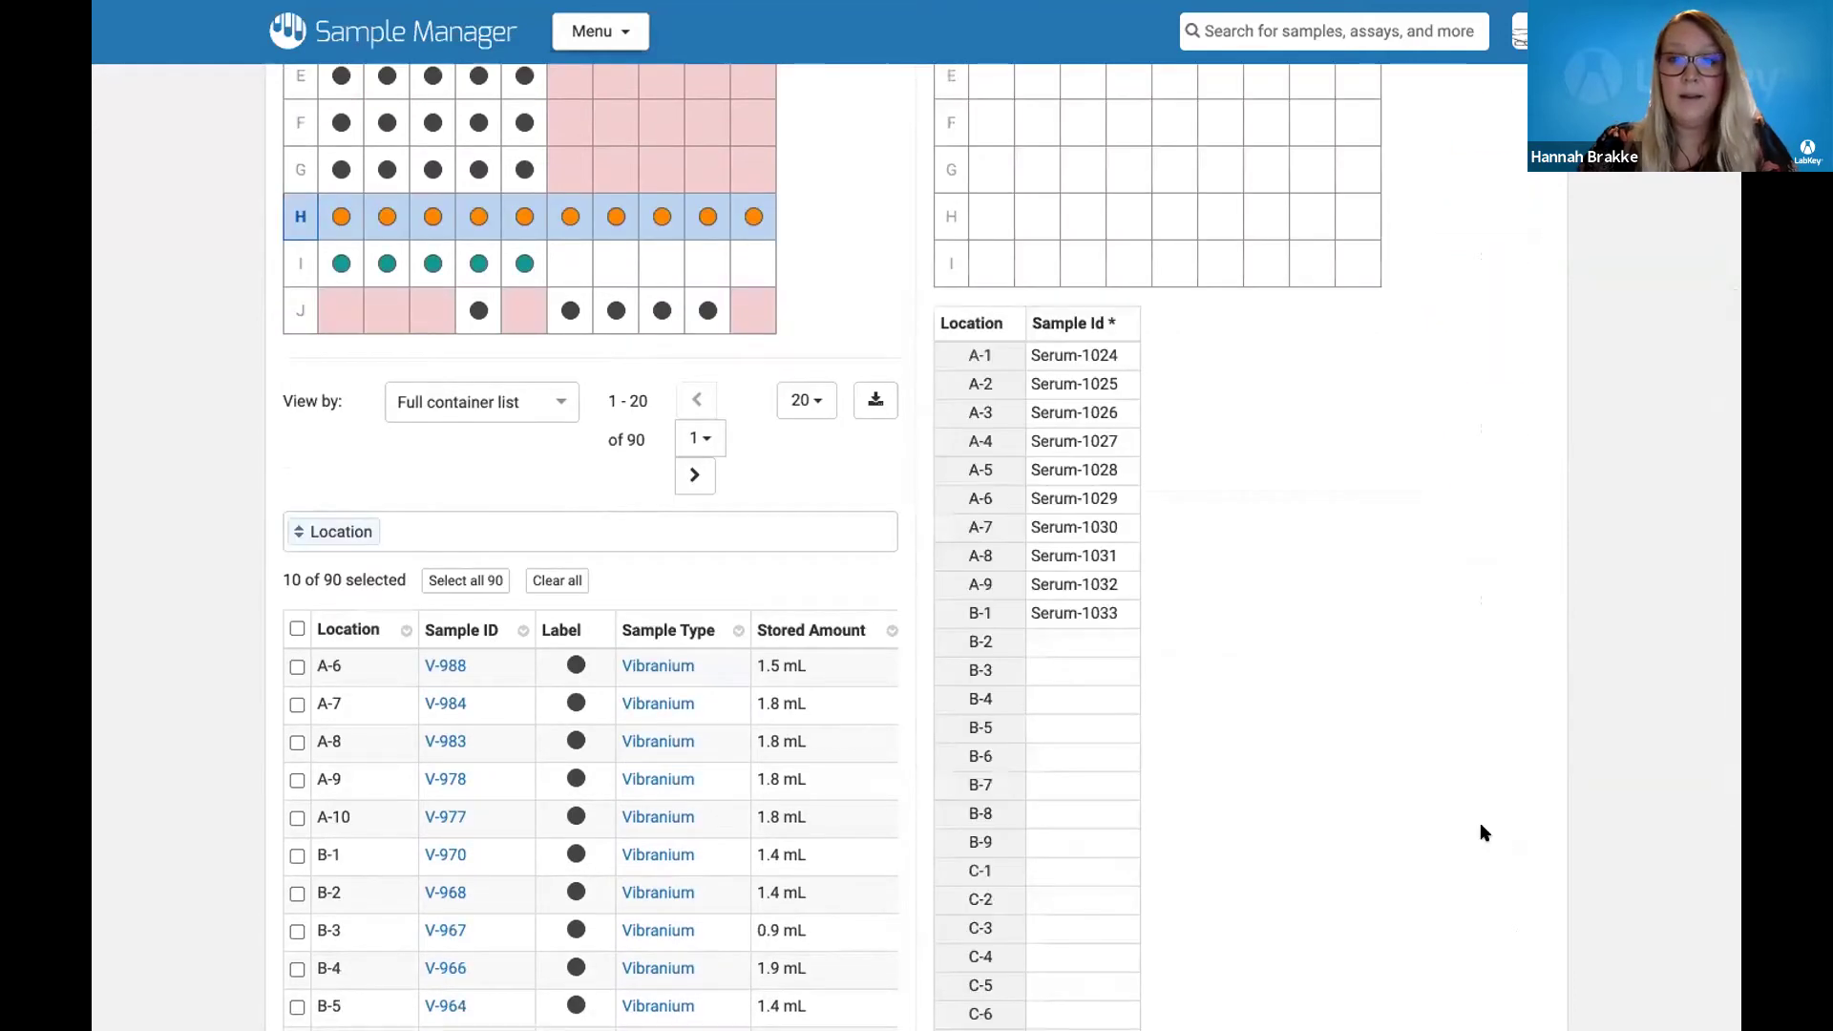
Move the ten samples into positions A-1 to A-9 and B-1 of Box Demo, and close the destination box
{"action": "scroll", "coordinate": [1483, 833], "scroll_direction": "up", "scroll_amount": 5}
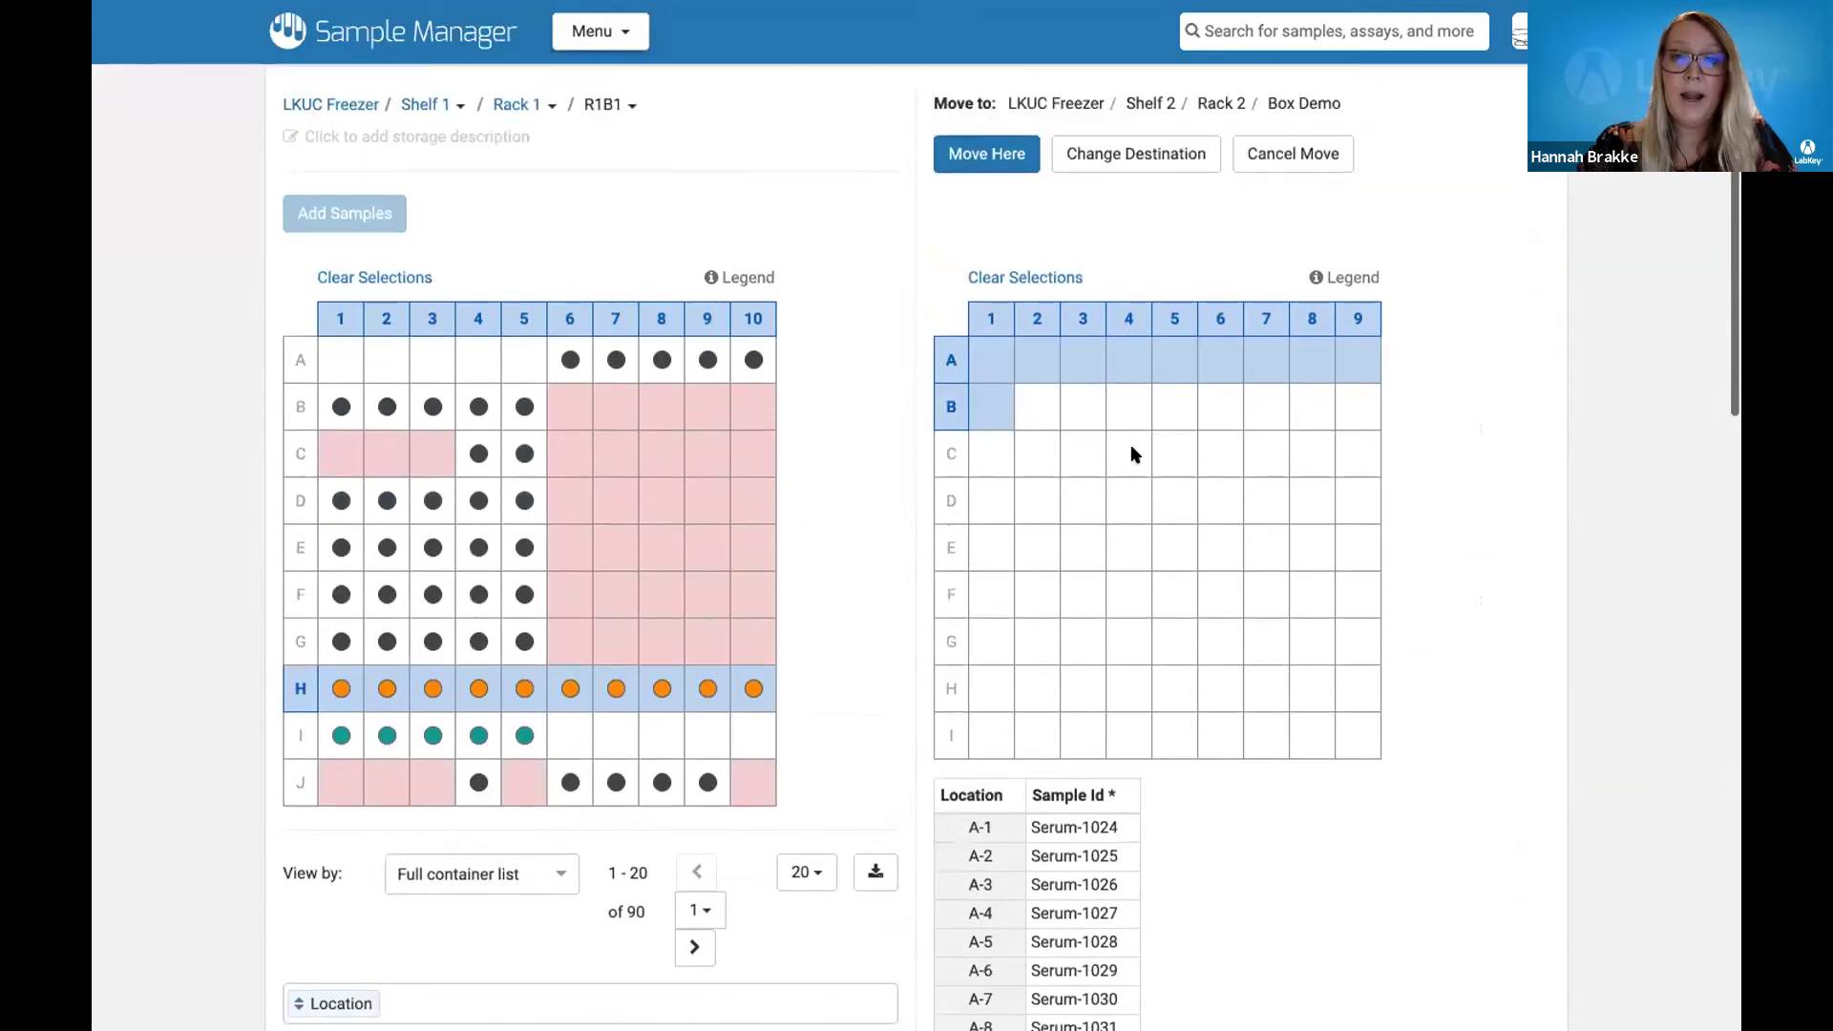
{"action": "scroll", "coordinate": [1305, 634], "scroll_direction": "up", "scroll_amount": 2}
{"action": "left_click", "coordinate": [976, 293]}
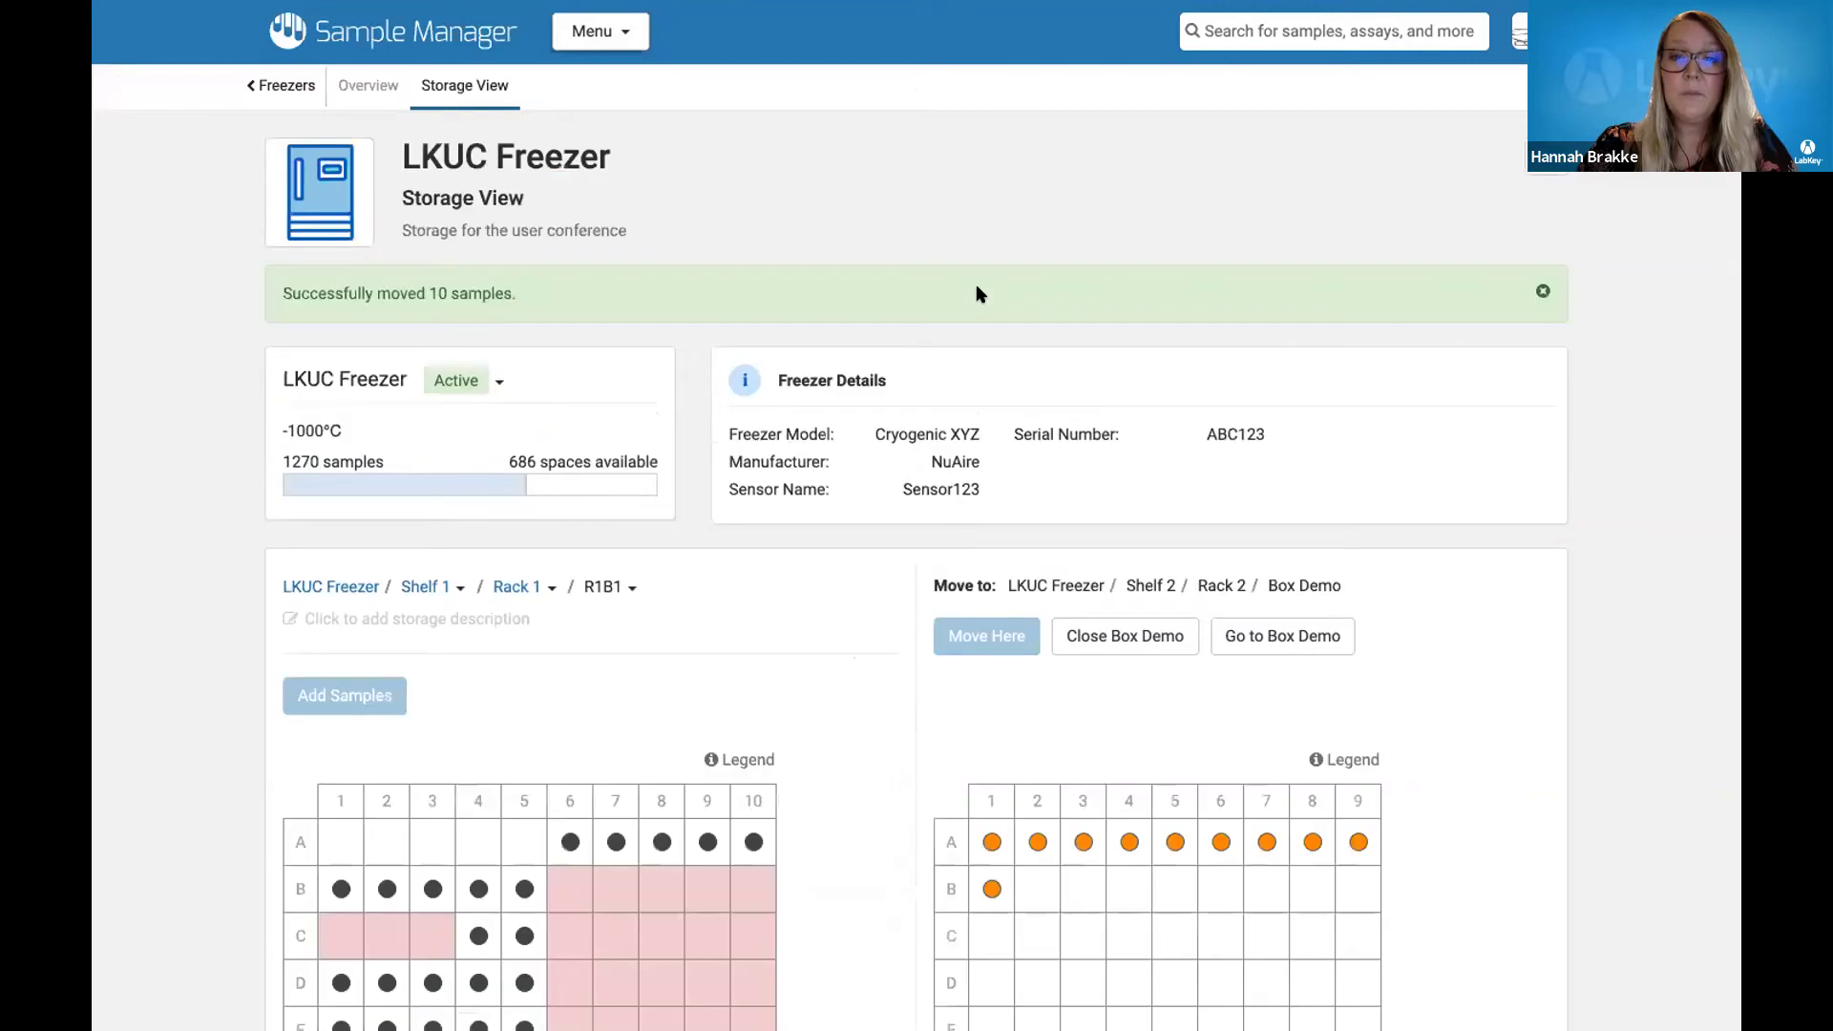
{"action": "scroll", "coordinate": [990, 529], "scroll_direction": "down", "scroll_amount": 2}
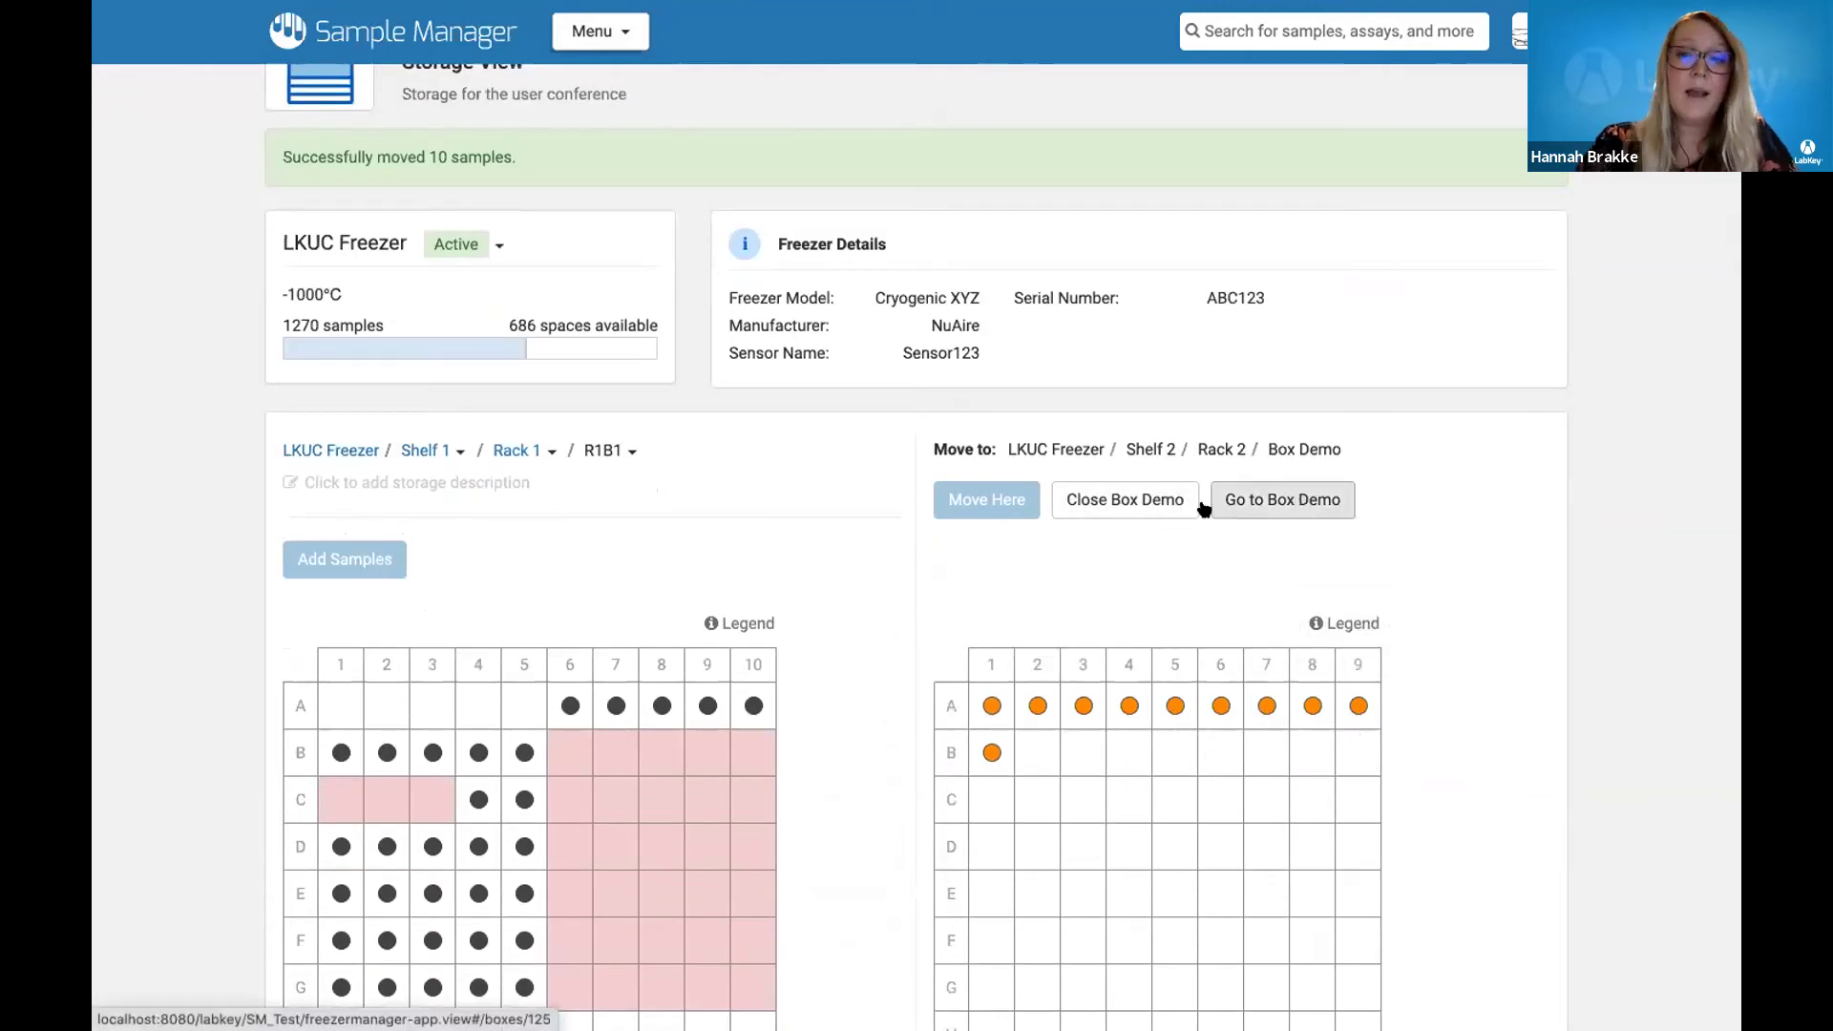
{"action": "left_click", "coordinate": [1122, 506]}
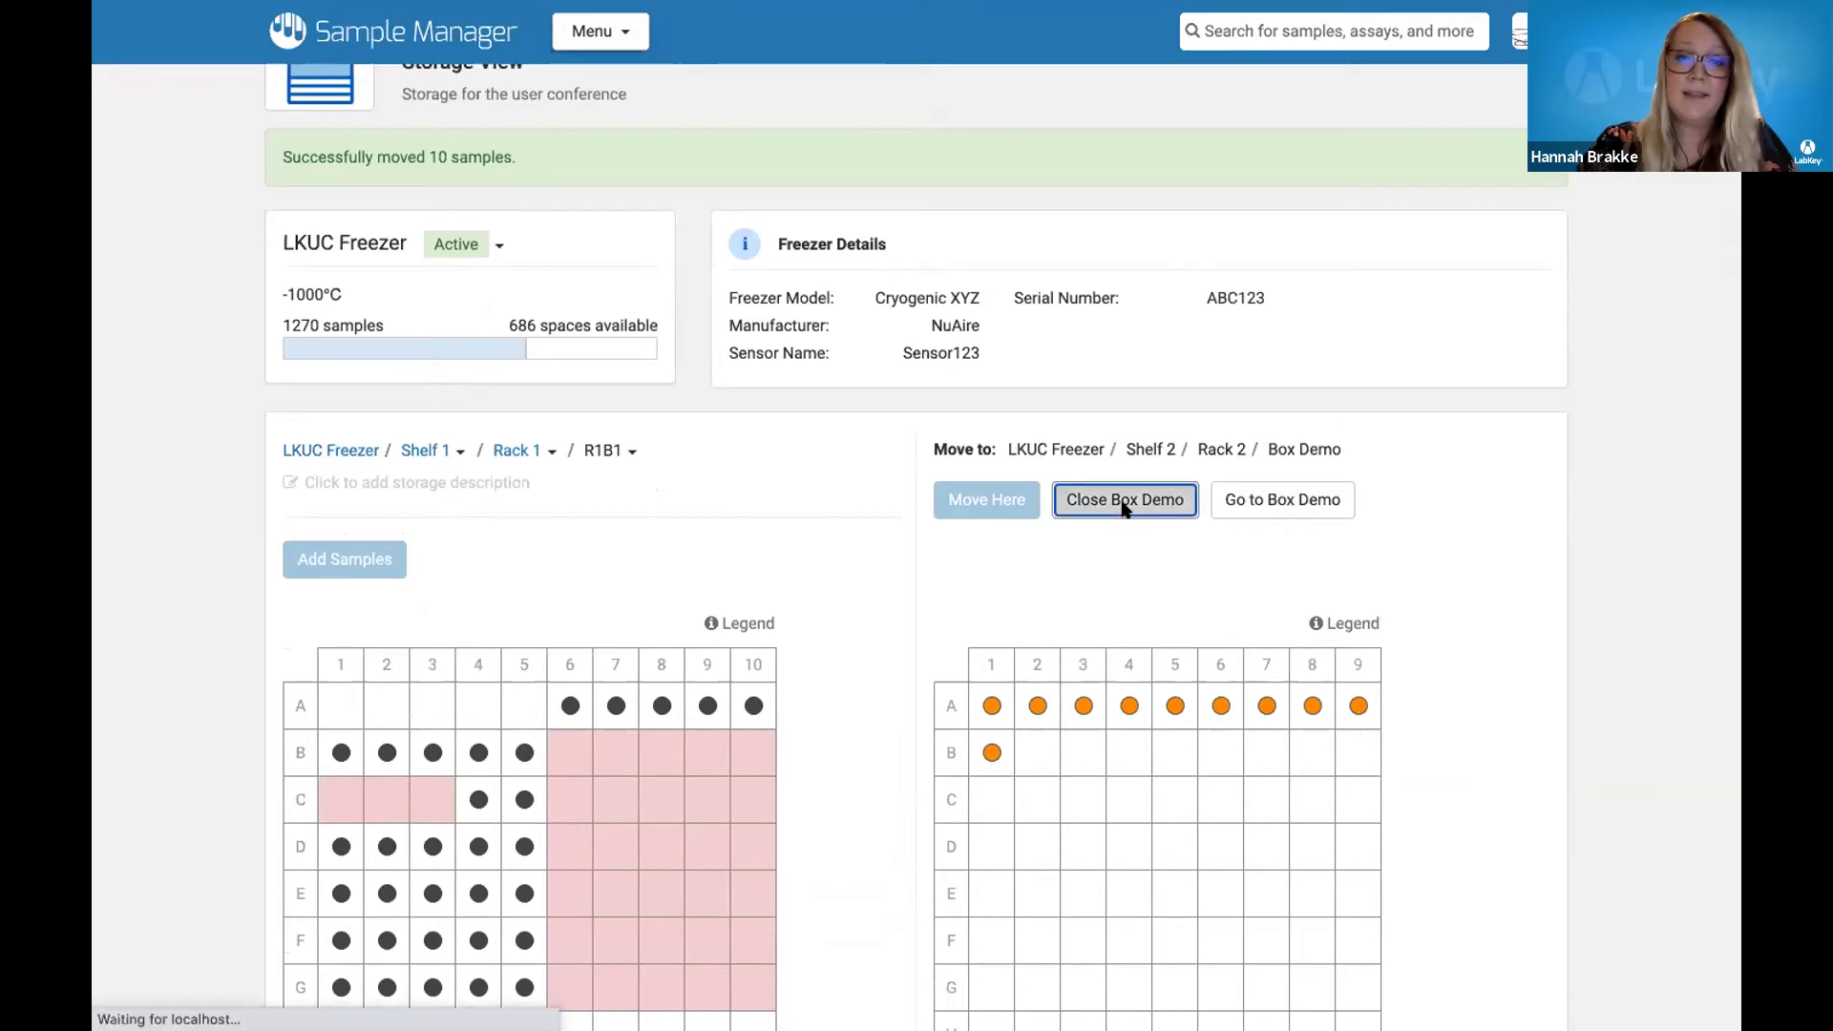
Select the emptied position H-1 in box R1B1 and review its location history
{"action": "scroll", "coordinate": [873, 811], "scroll_direction": "down", "scroll_amount": 3}
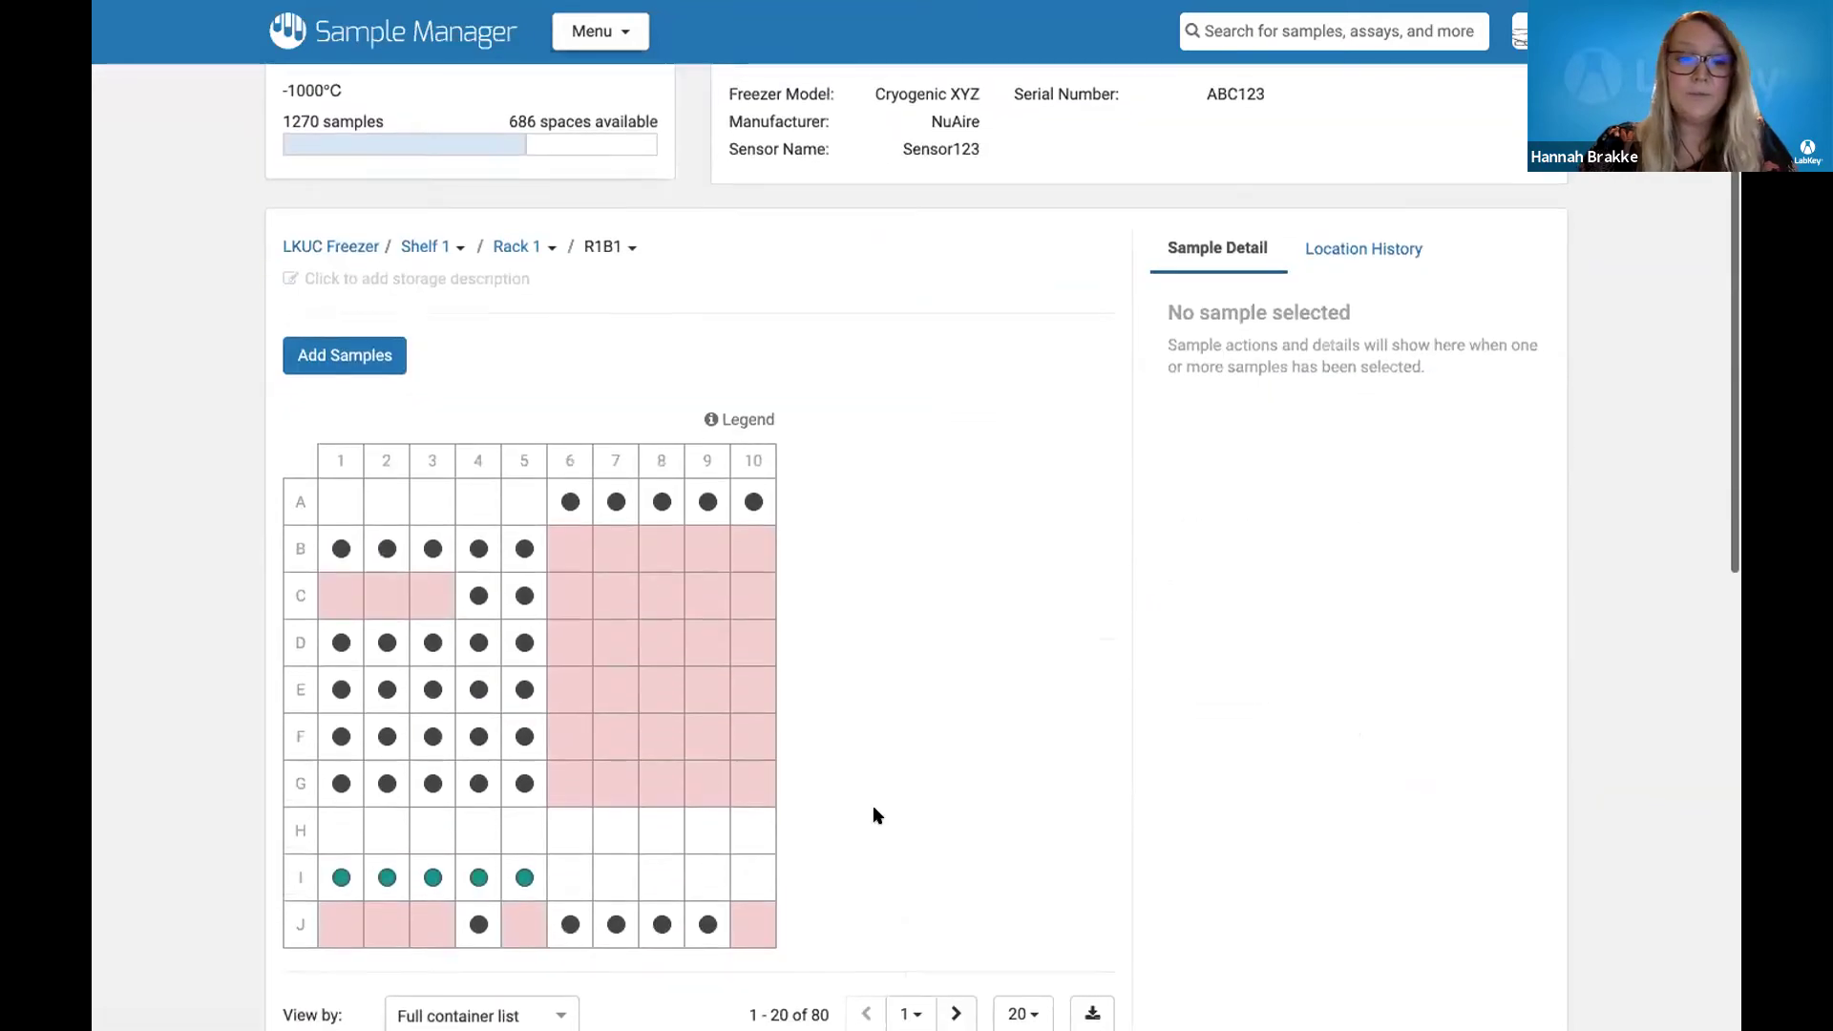
{"action": "scroll", "coordinate": [873, 807], "scroll_direction": "down", "scroll_amount": 2}
{"action": "scroll", "coordinate": [873, 807], "scroll_direction": "up", "scroll_amount": 2}
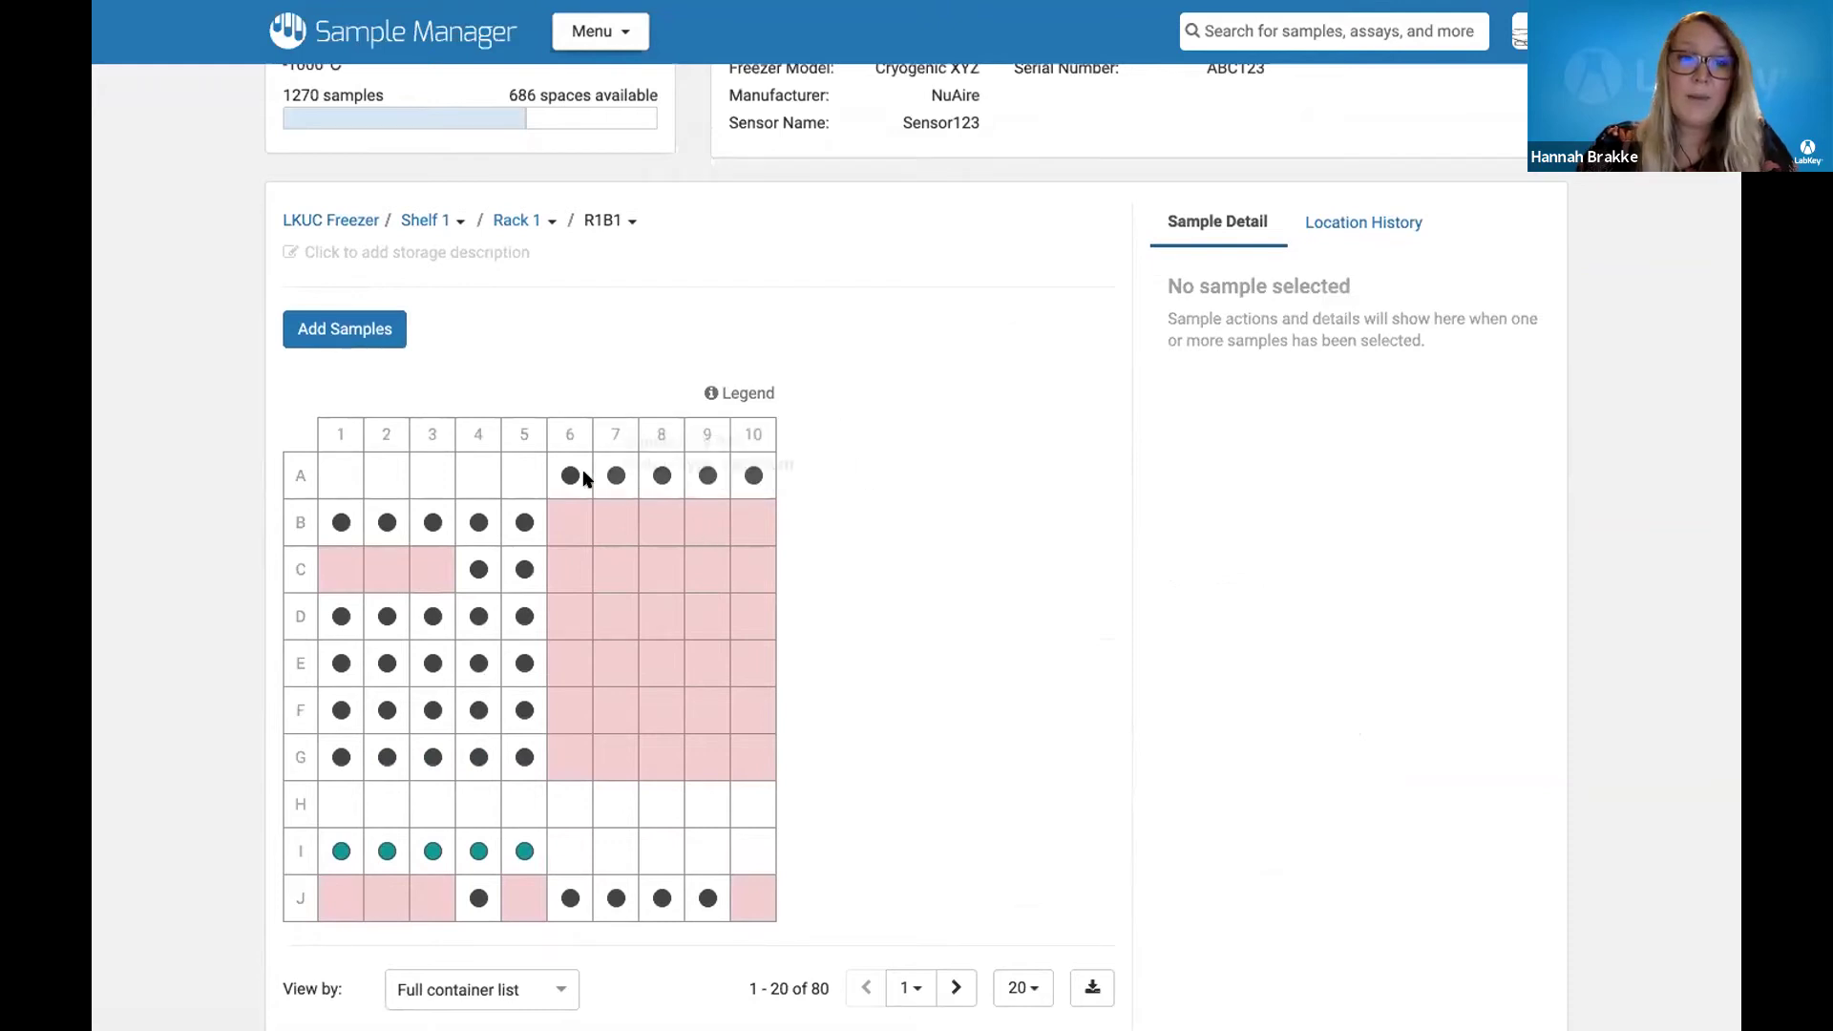
{"action": "mouse_move", "coordinate": [559, 488]}
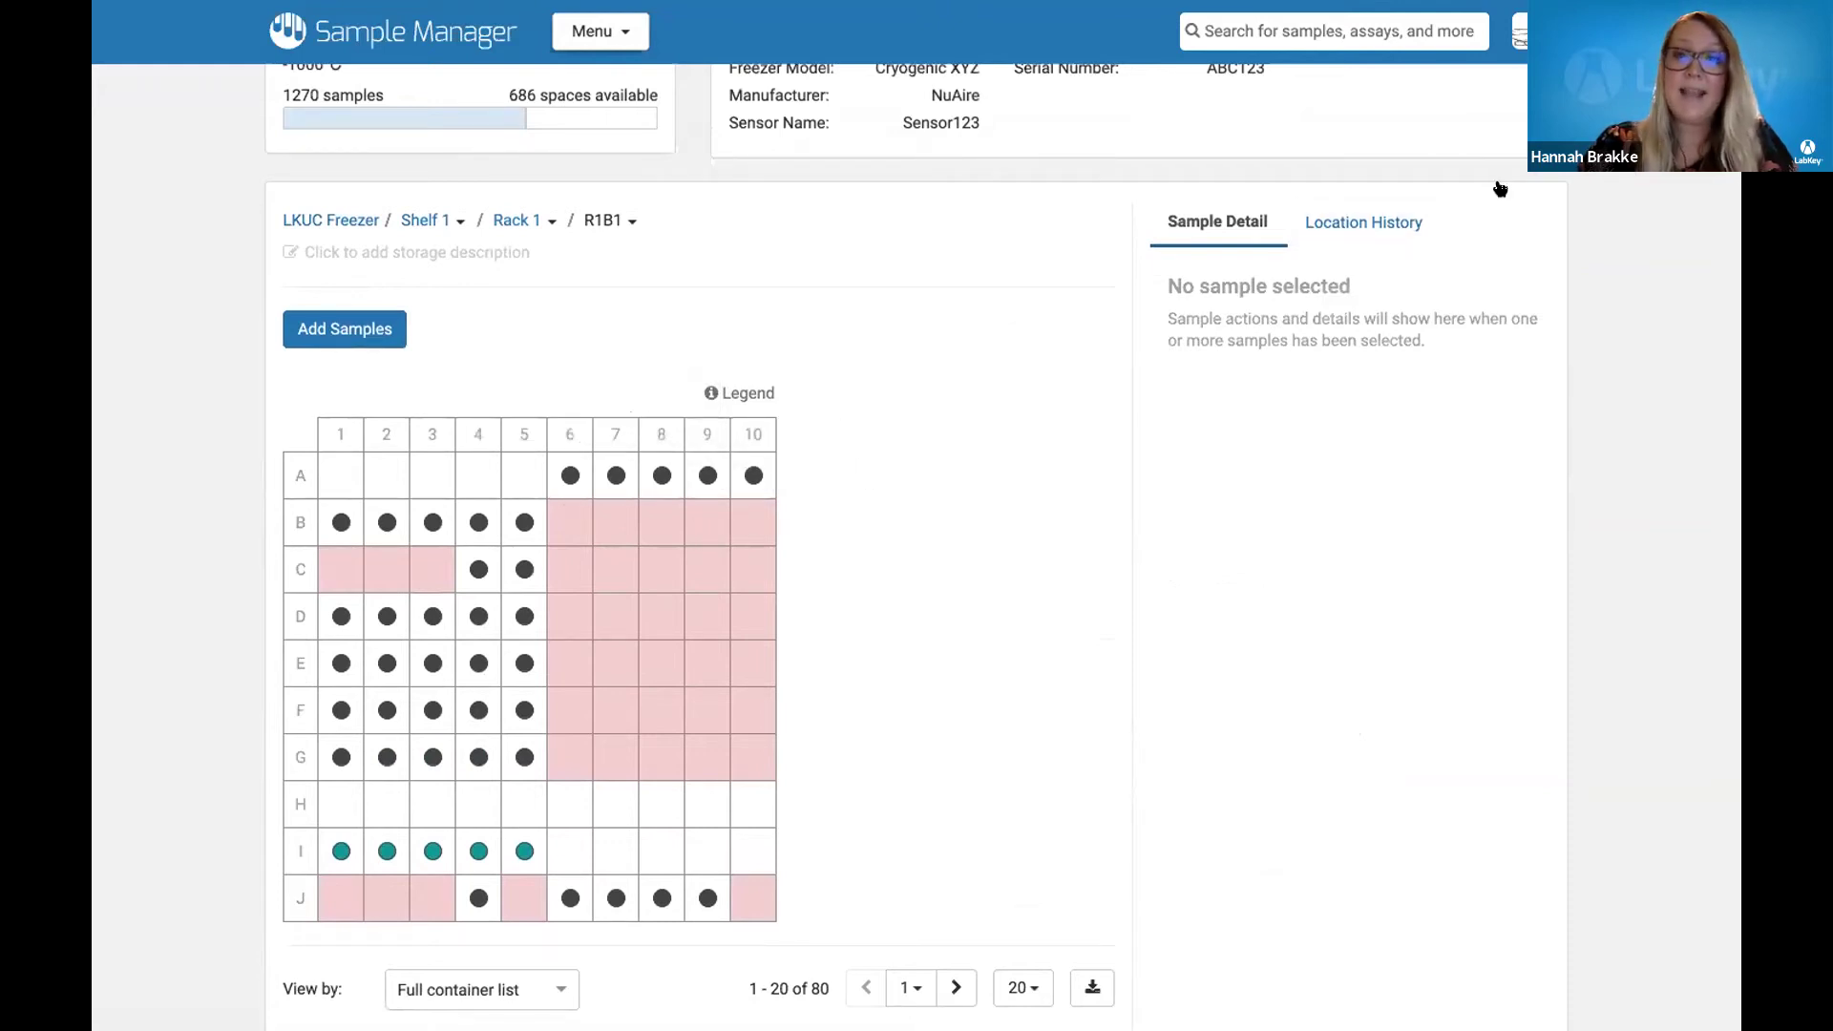
{"action": "left_click", "coordinate": [330, 797]}
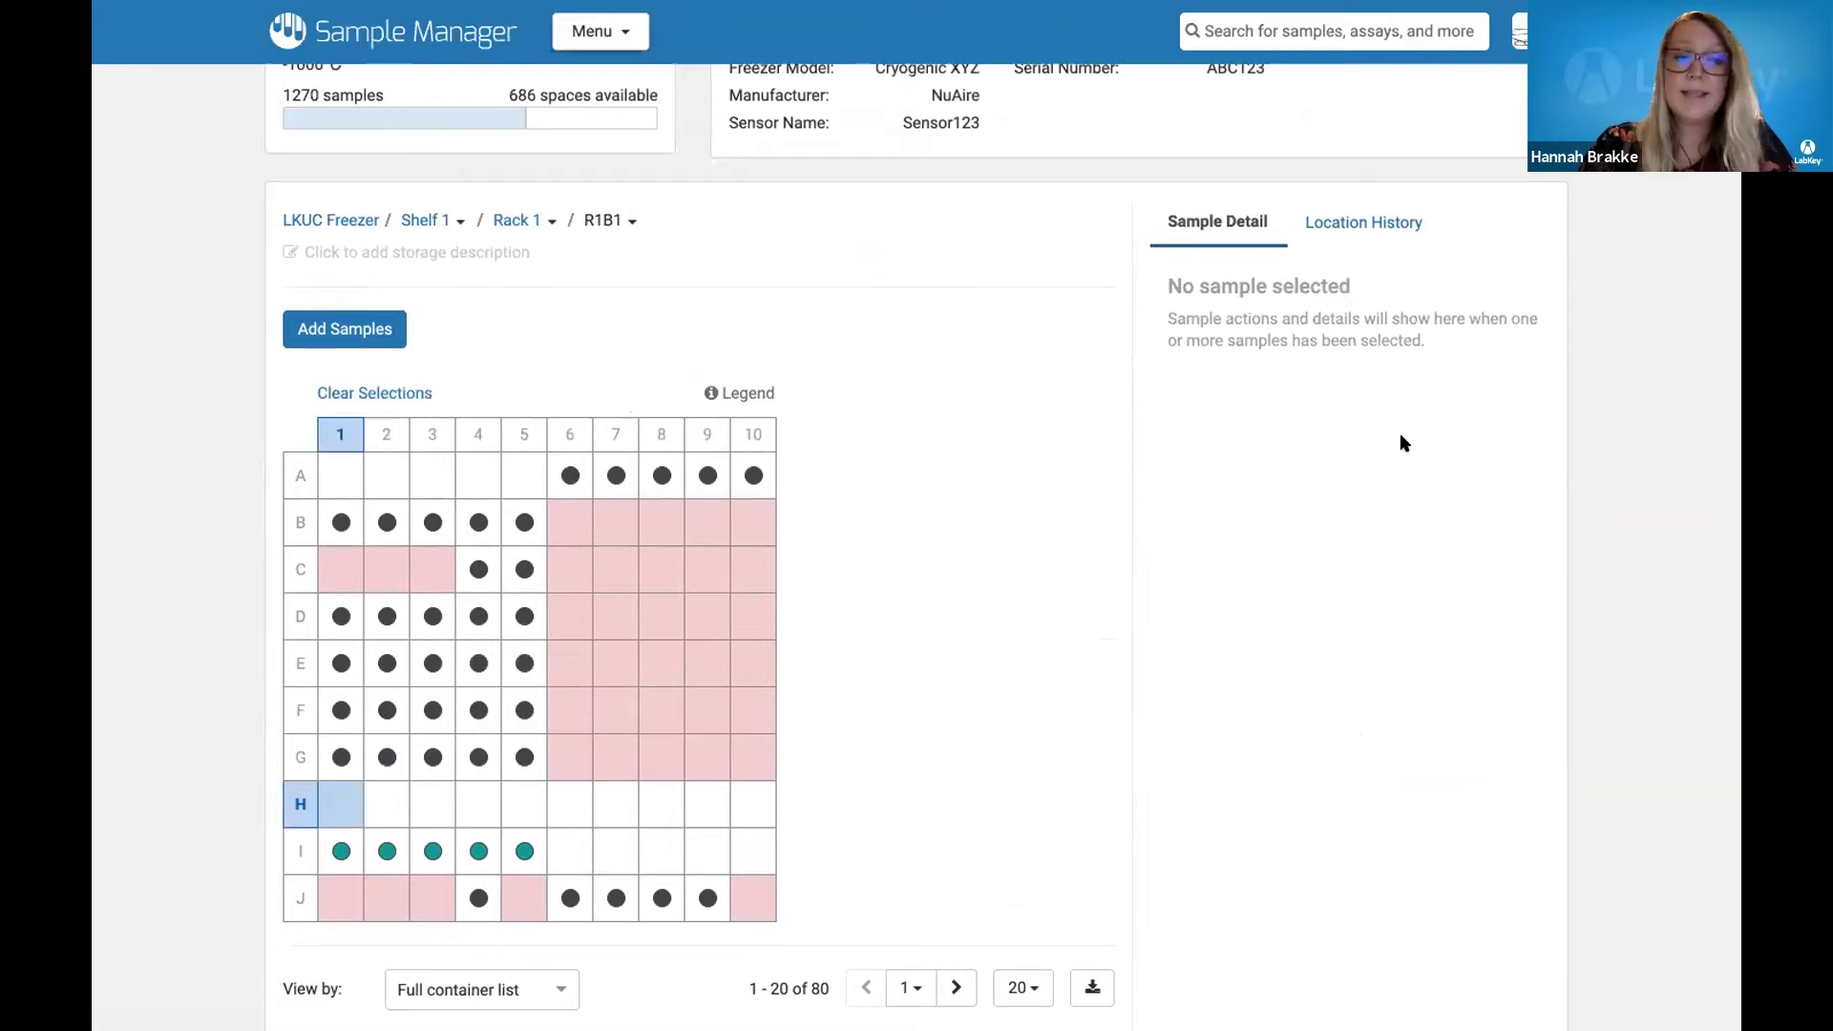
{"action": "left_click", "coordinate": [1363, 223]}
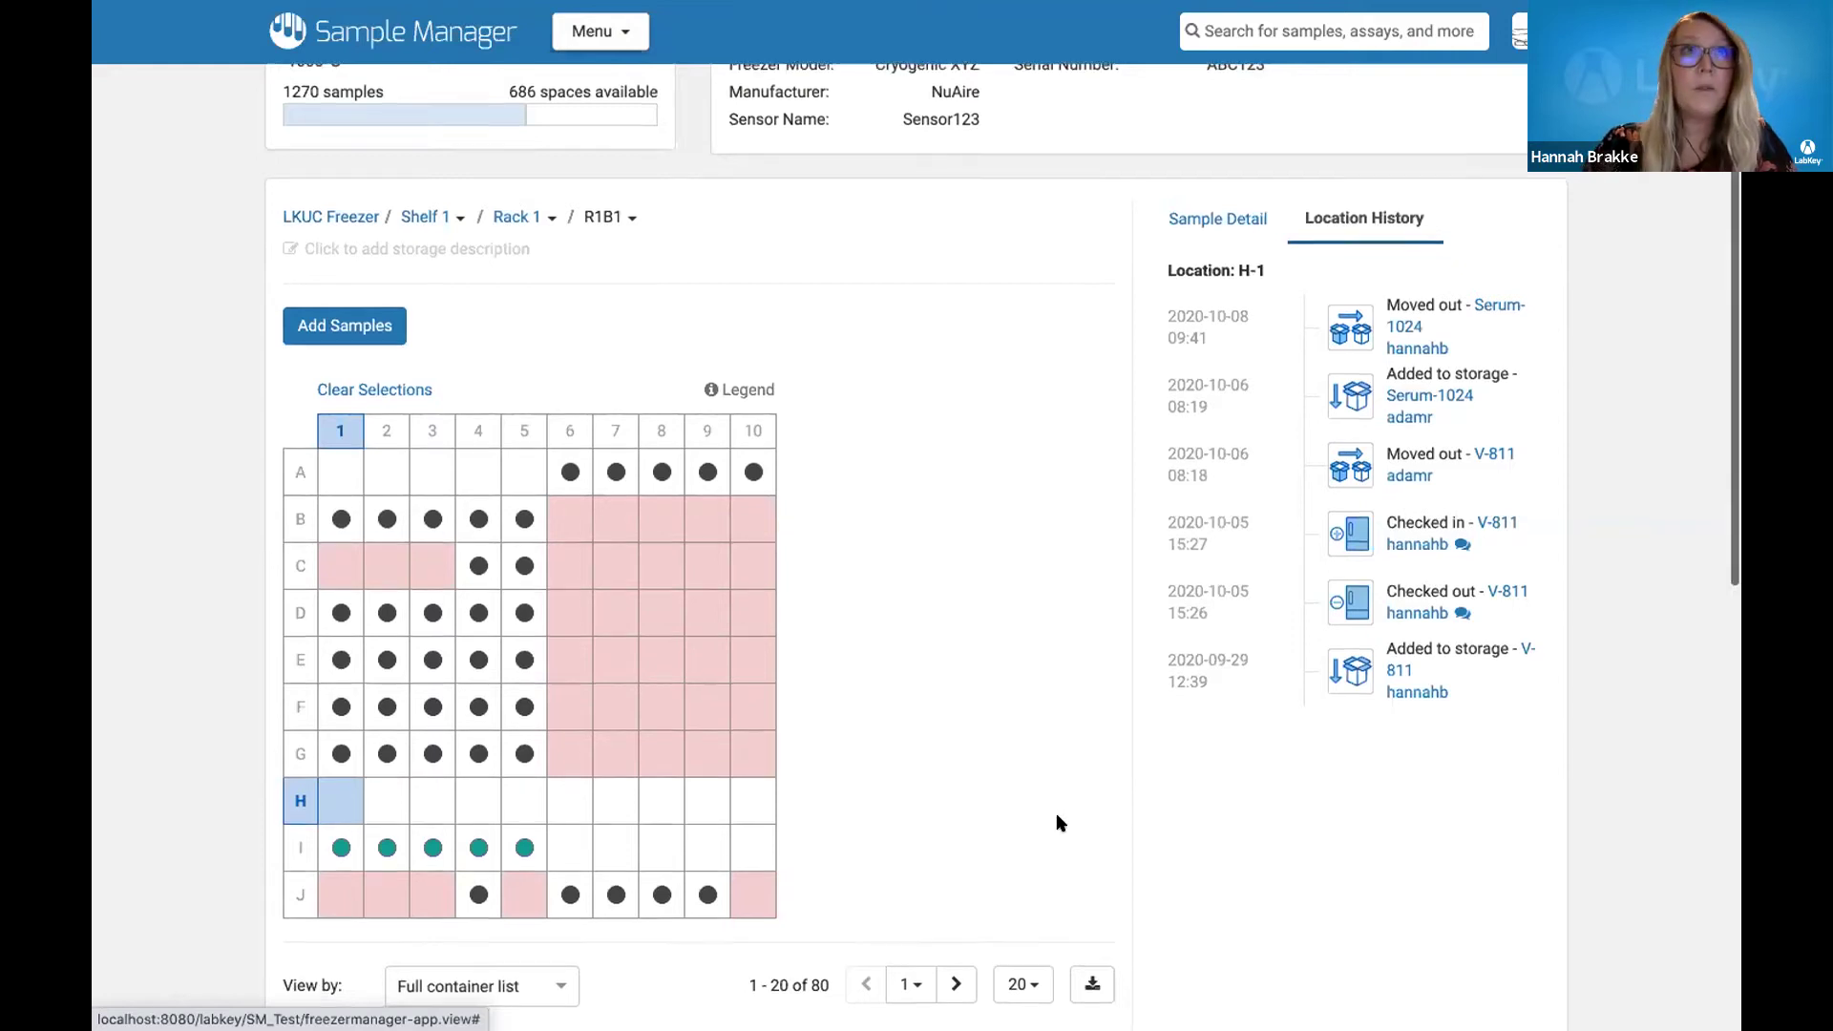
{"action": "scroll", "coordinate": [1057, 823], "scroll_direction": "down", "scroll_amount": 1}
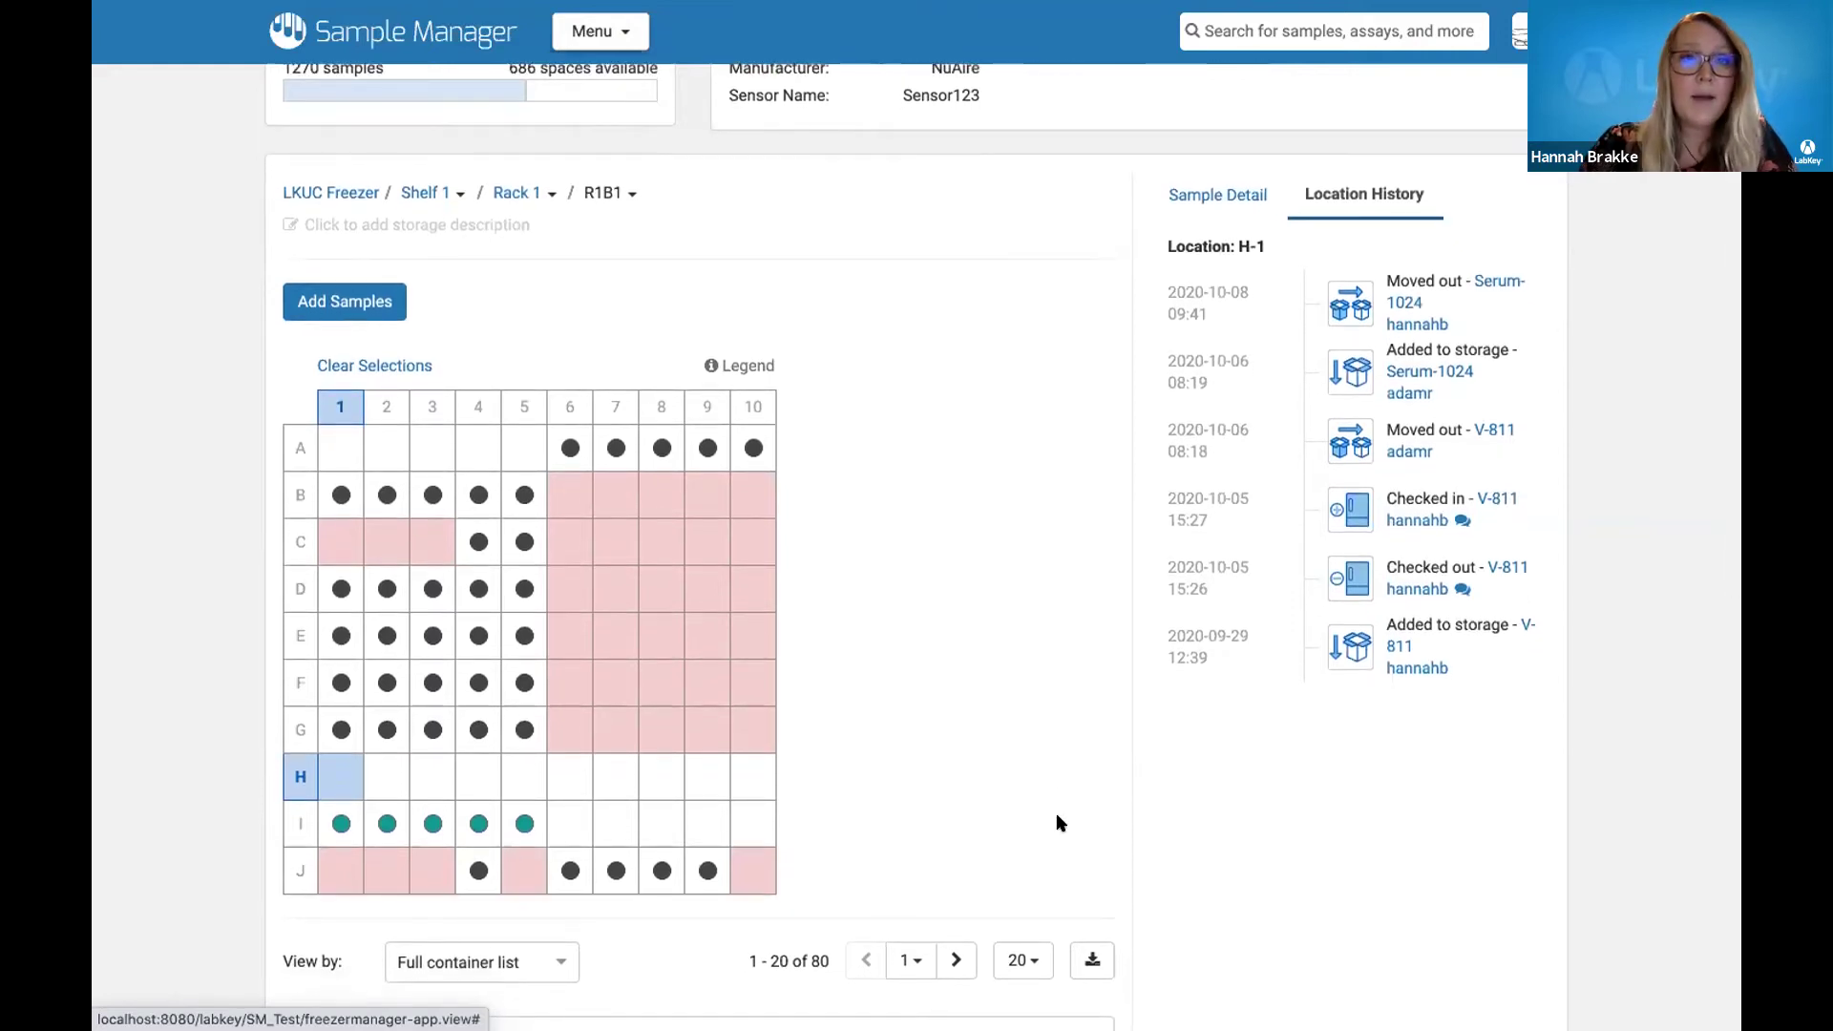
{"action": "scroll", "coordinate": [1056, 812], "scroll_direction": "down", "scroll_amount": 1}
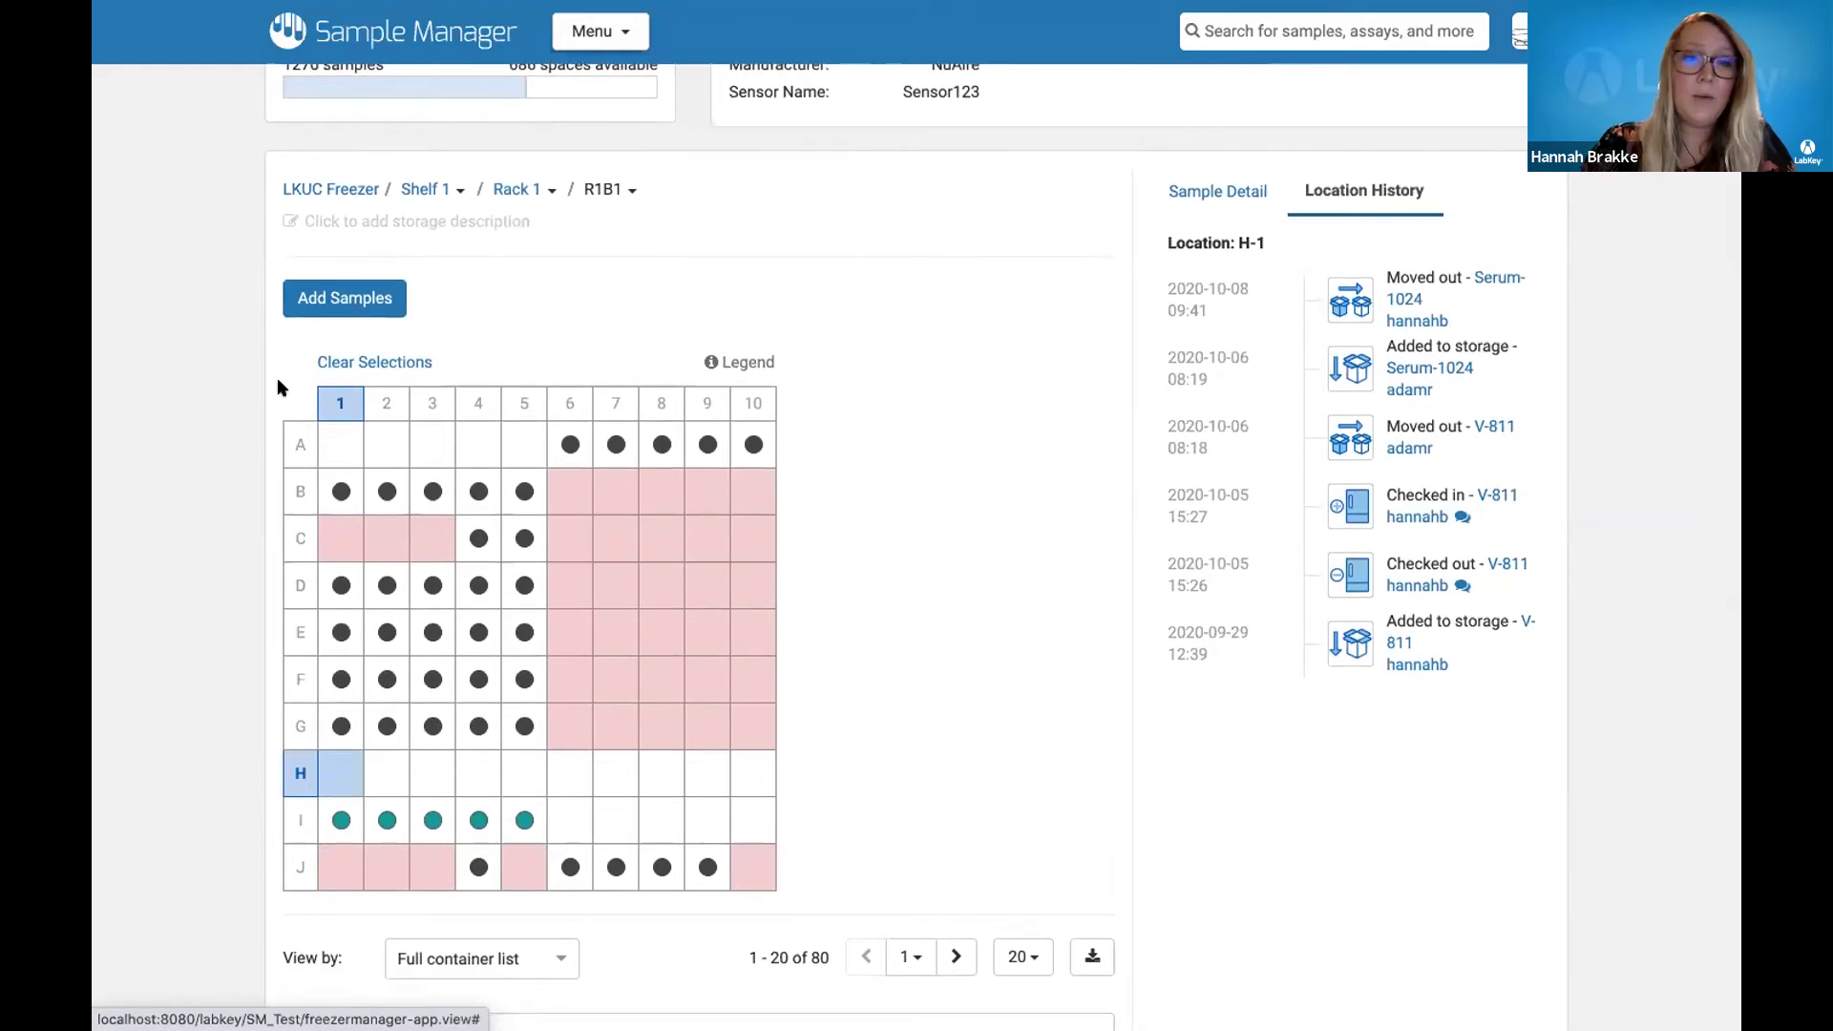
Review the full container list of box R1B1 and show its filter, search, sort and view options
{"action": "scroll", "coordinate": [1030, 726], "scroll_direction": "down", "scroll_amount": 5}
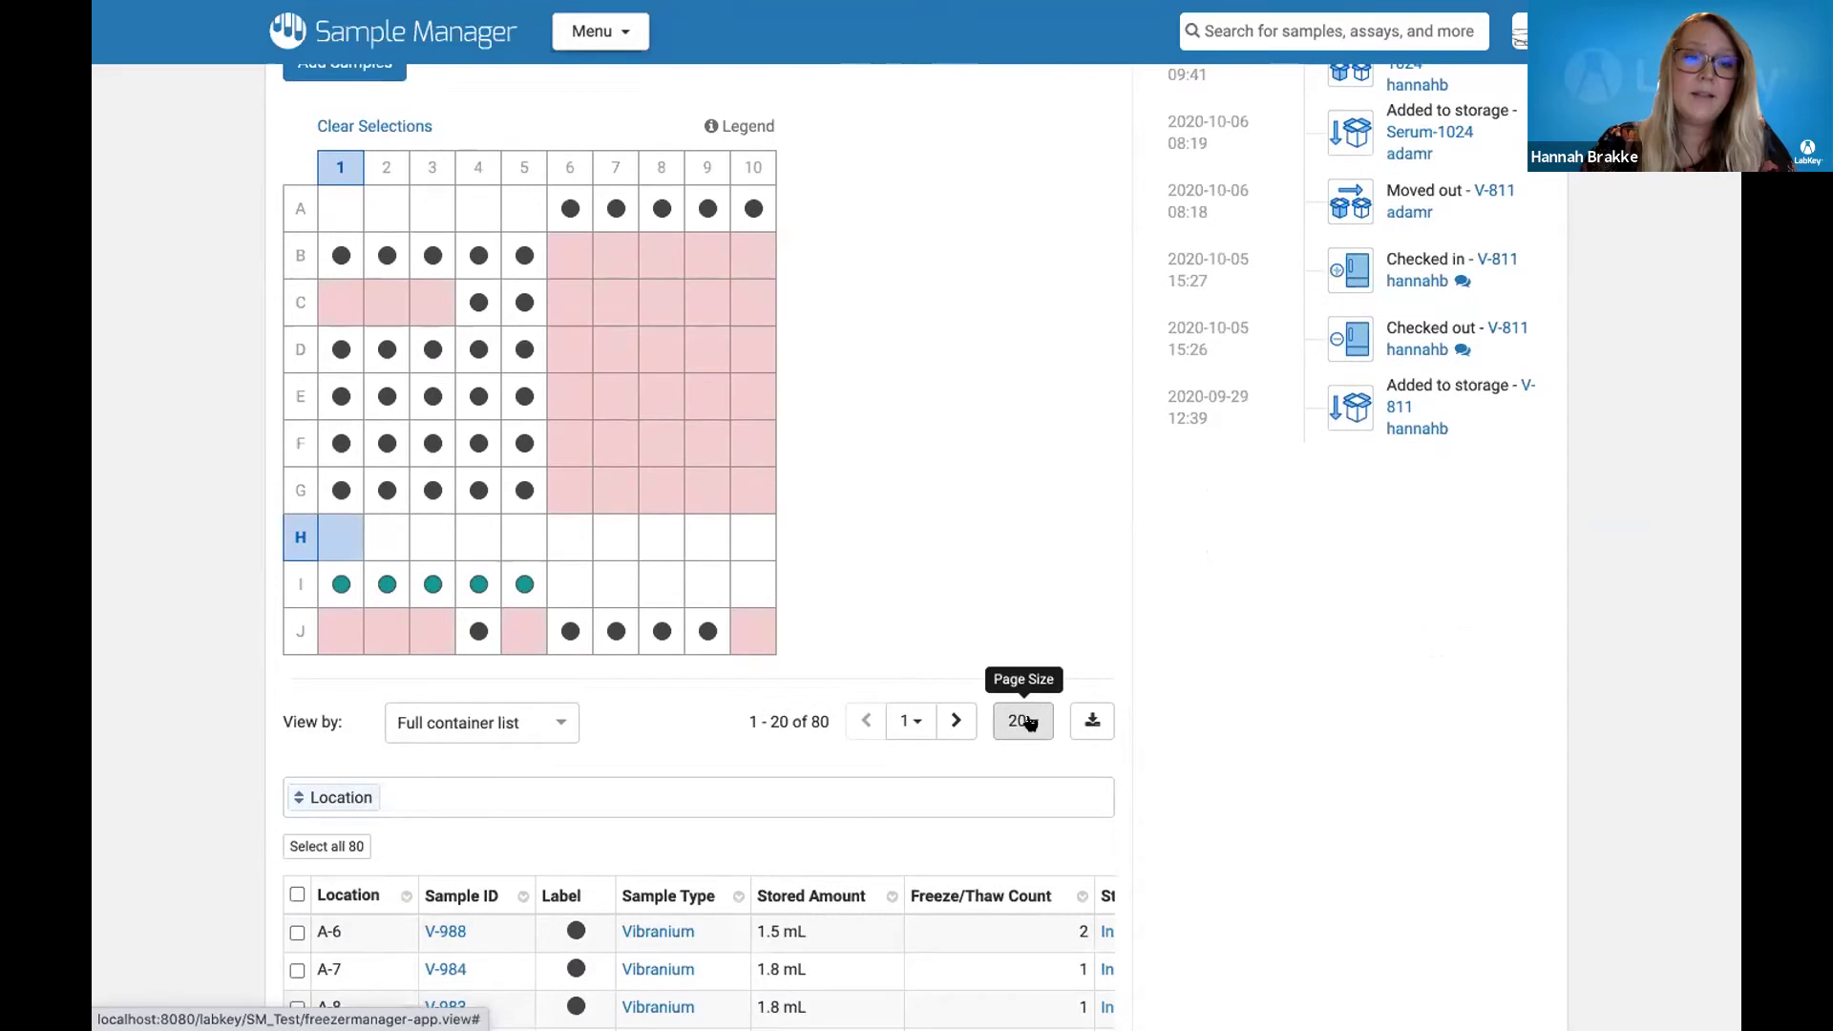
{"action": "scroll", "coordinate": [1030, 723], "scroll_direction": "down", "scroll_amount": 6}
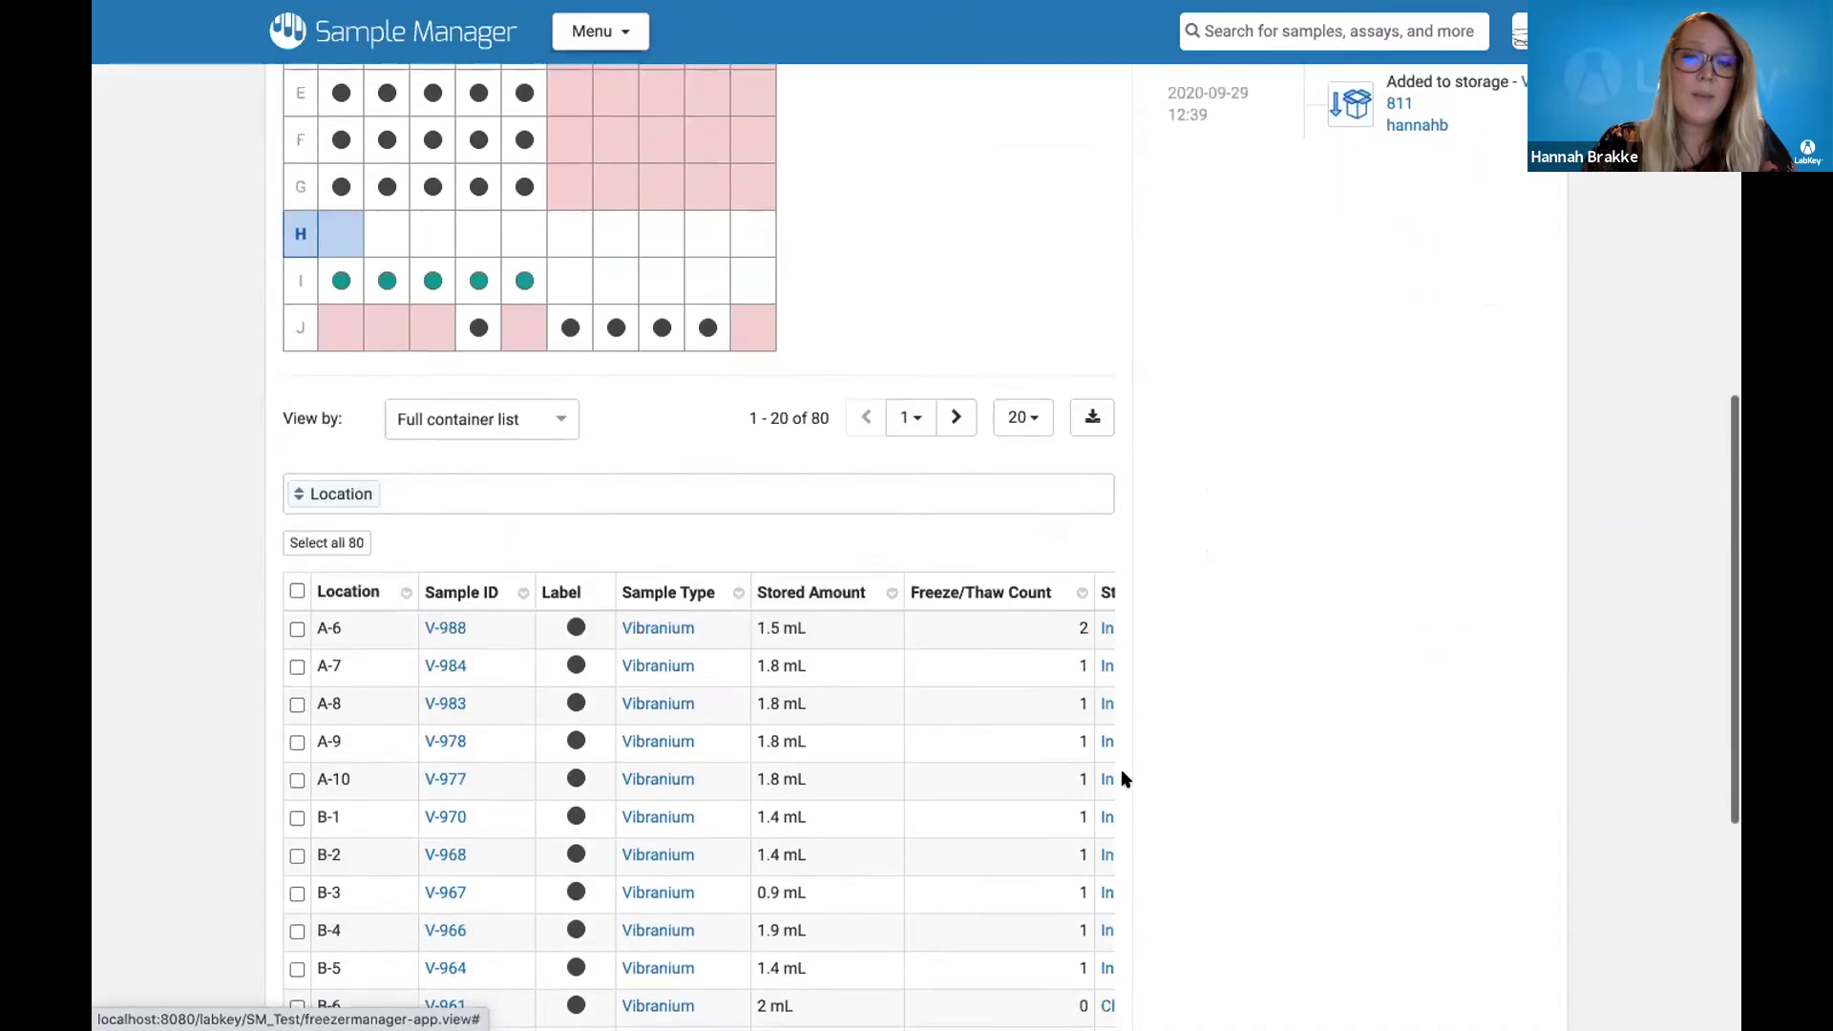
{"action": "scroll", "coordinate": [1123, 775], "scroll_direction": "down", "scroll_amount": 5}
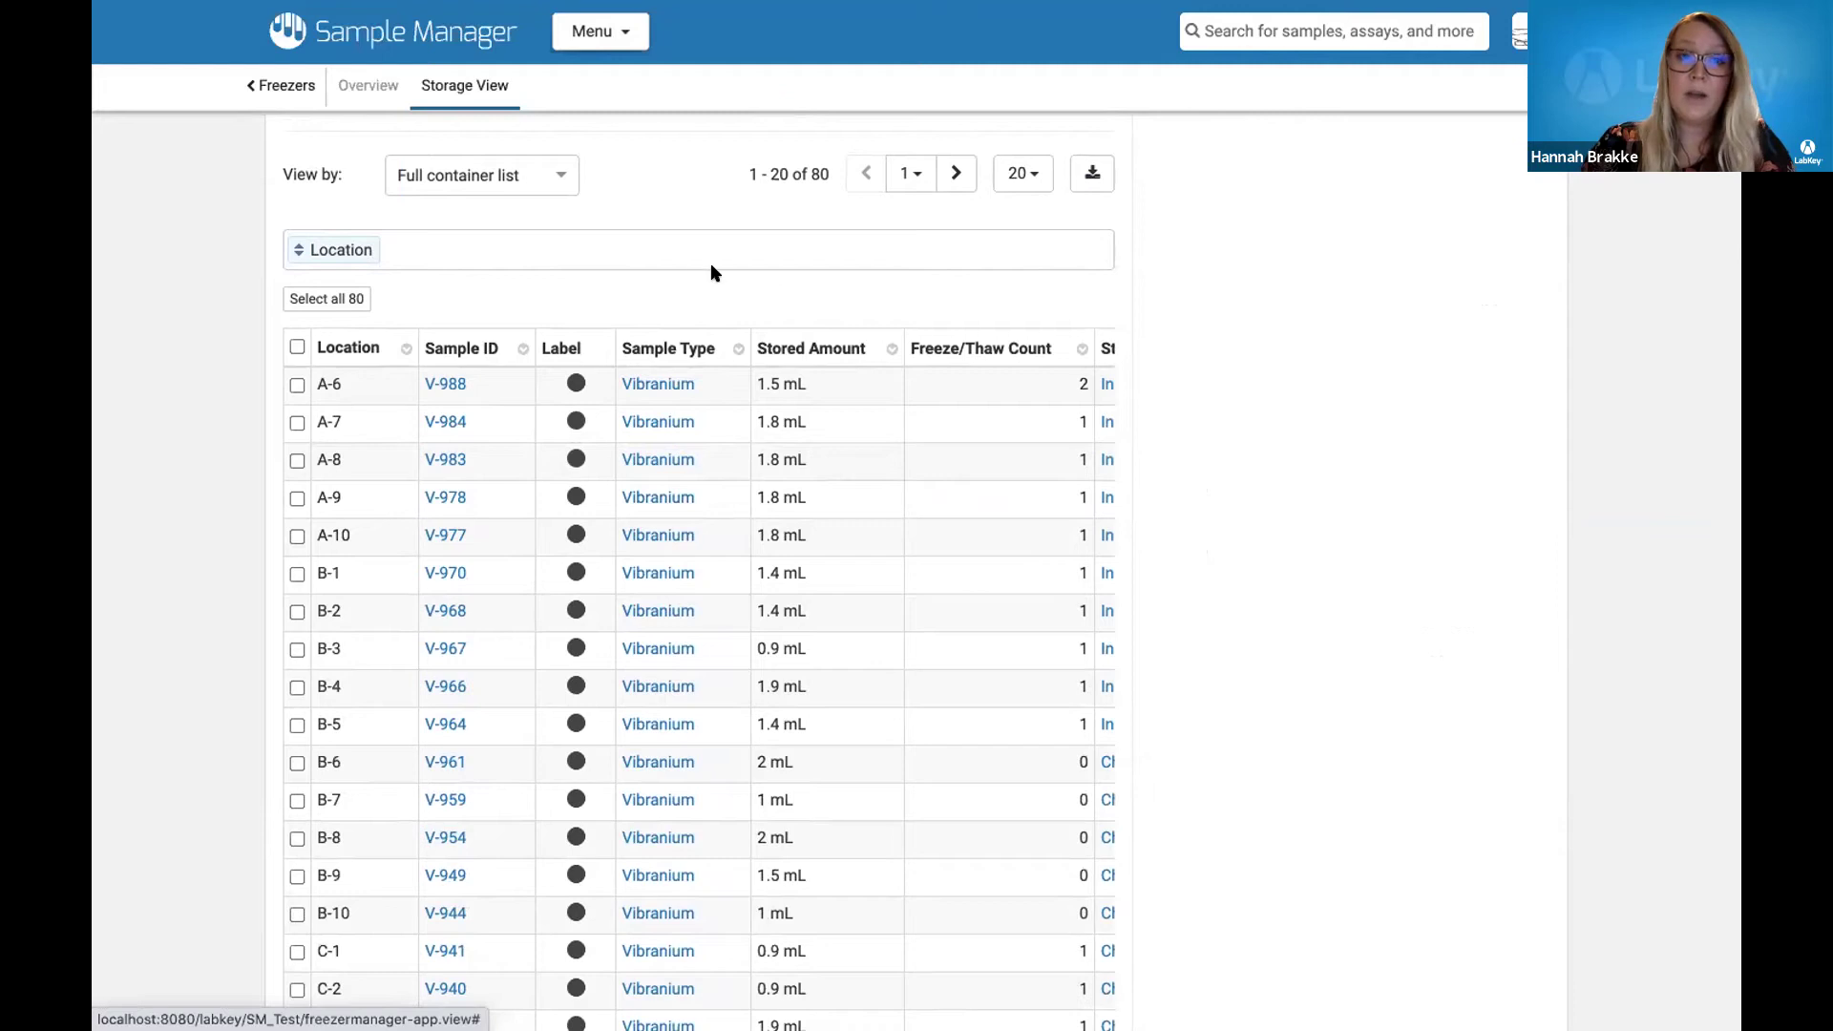
{"action": "left_click", "coordinate": [702, 234]}
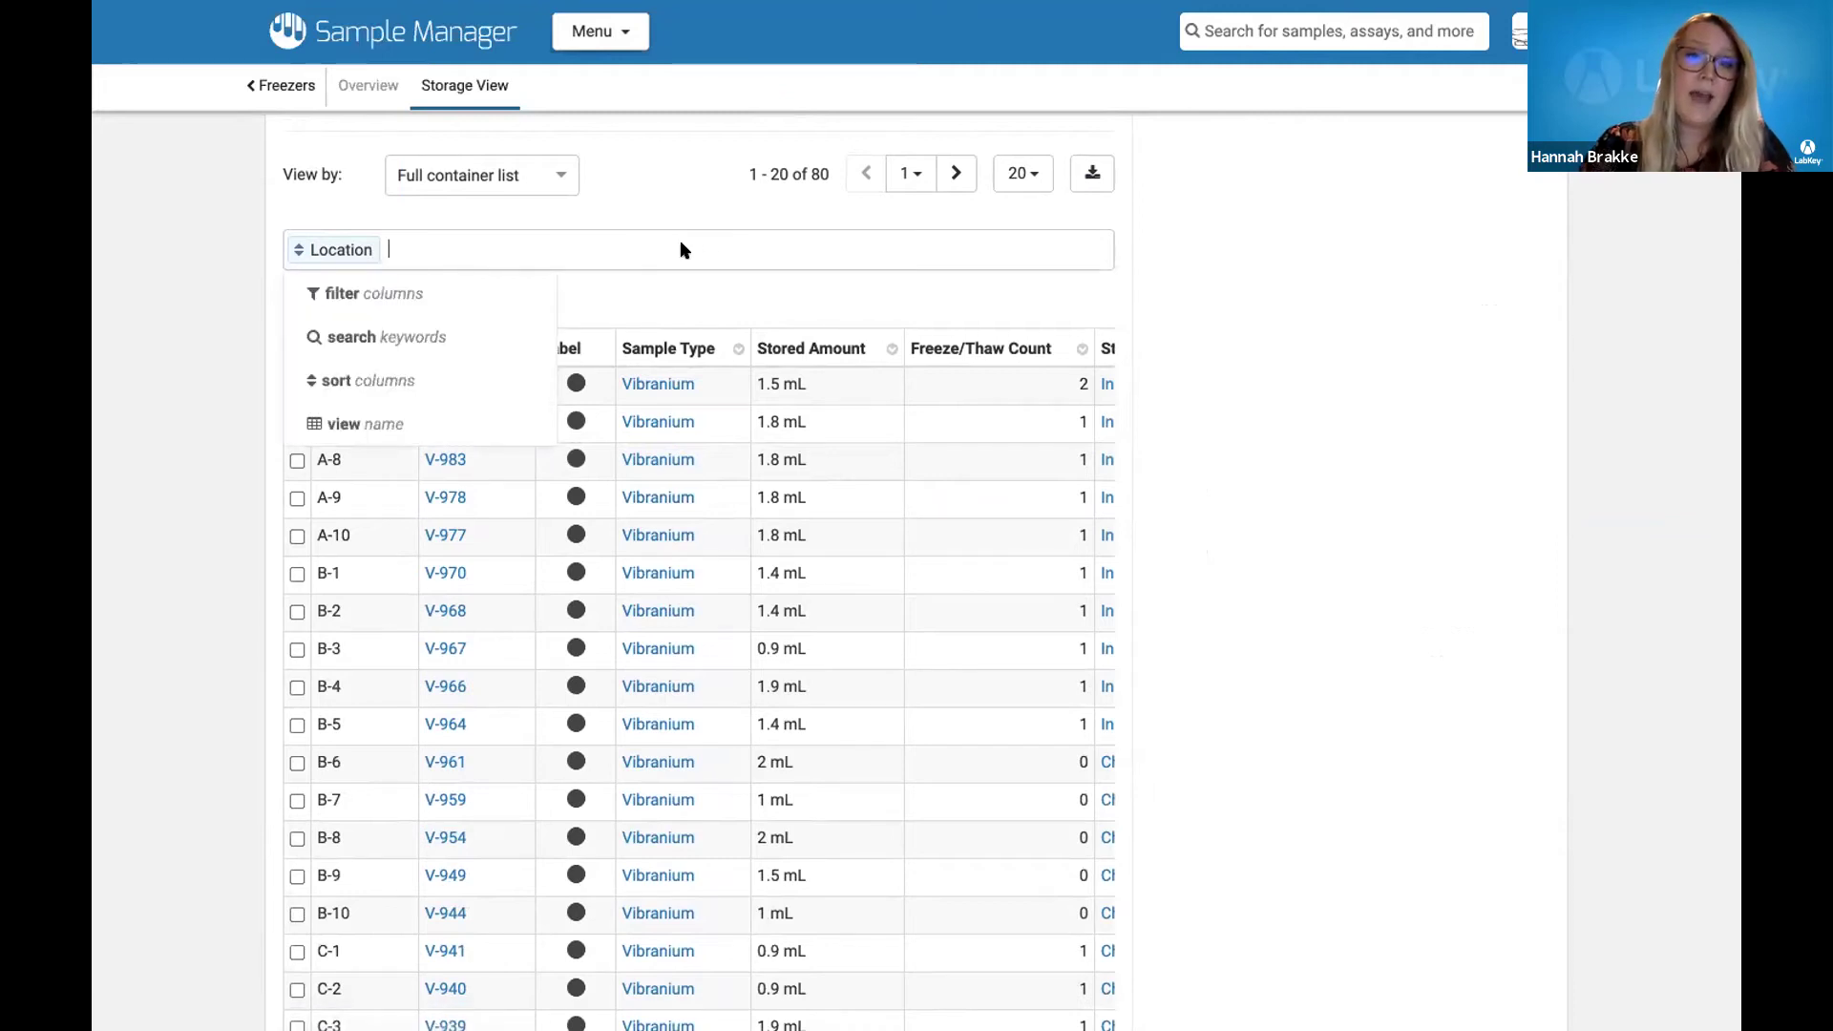
Filter the full container list of box R1B1 to samples with a Stored Amount greater than 1.5 mL
{"action": "left_click", "coordinate": [497, 310]}
{"action": "key", "text": "Down"}
{"action": "key", "text": "Down"}
{"action": "key", "text": "Down"}
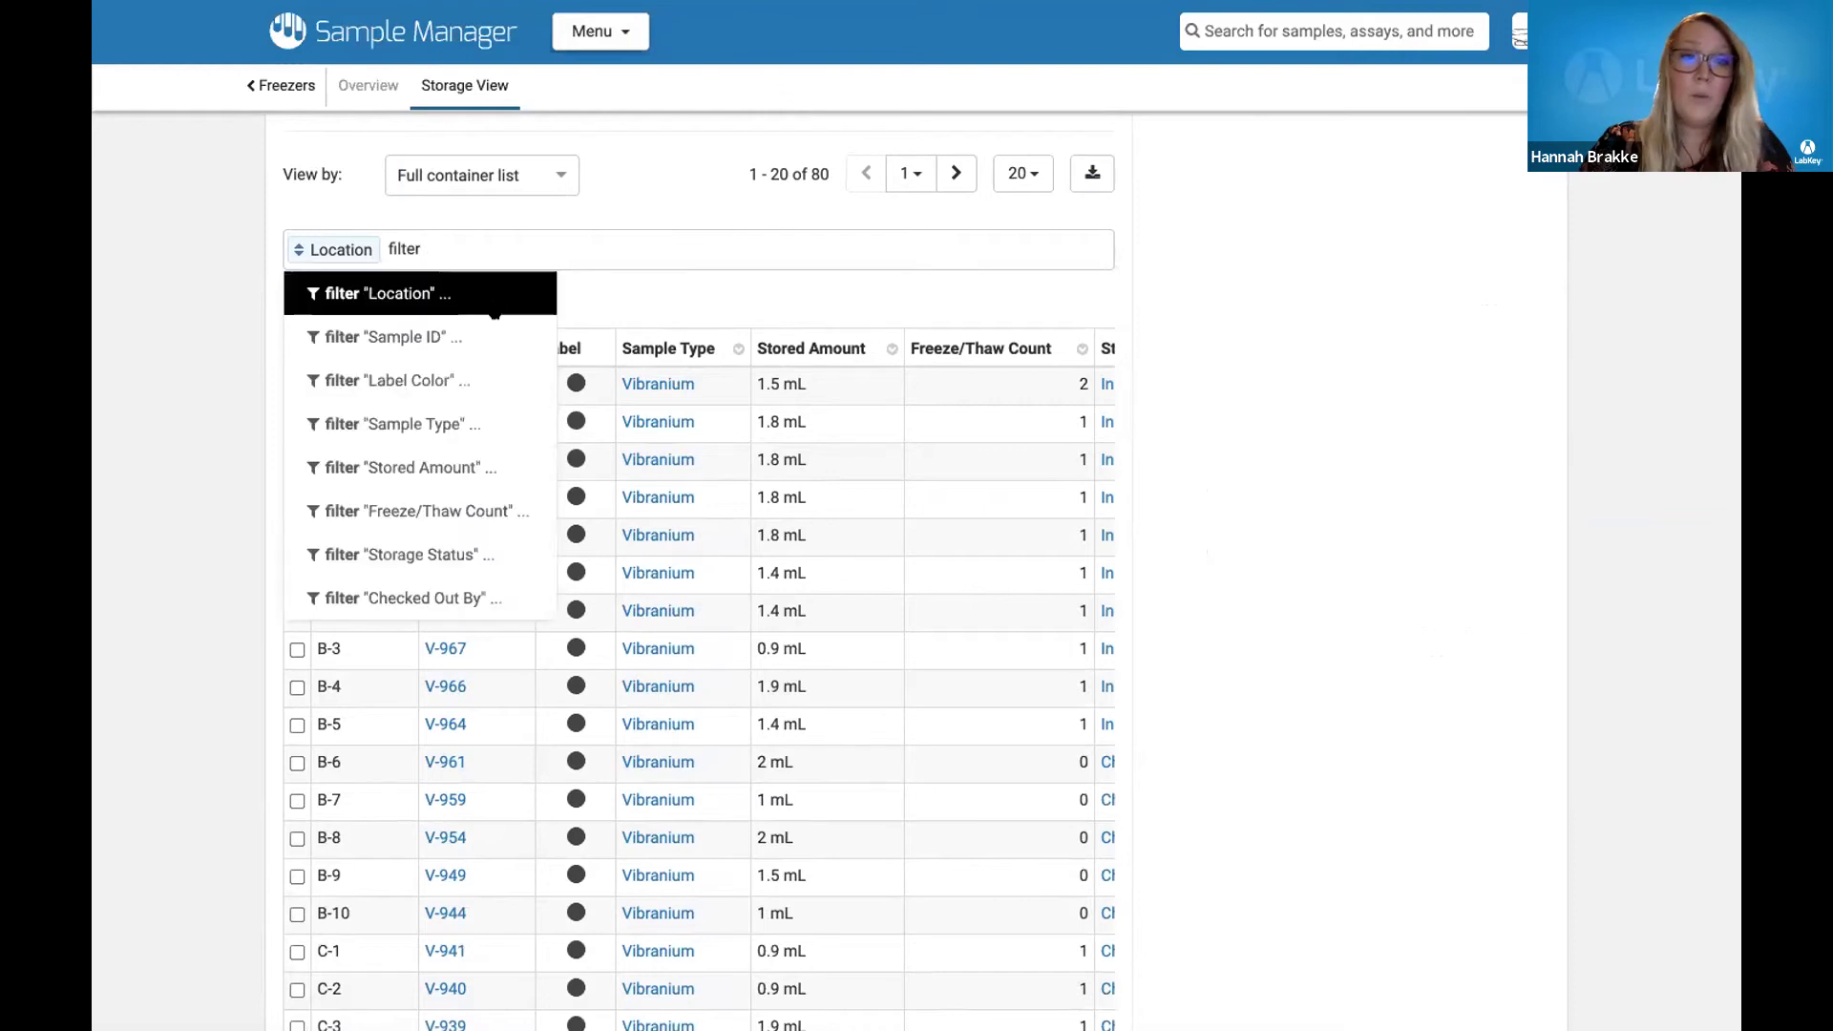
{"action": "key", "text": "Up"}
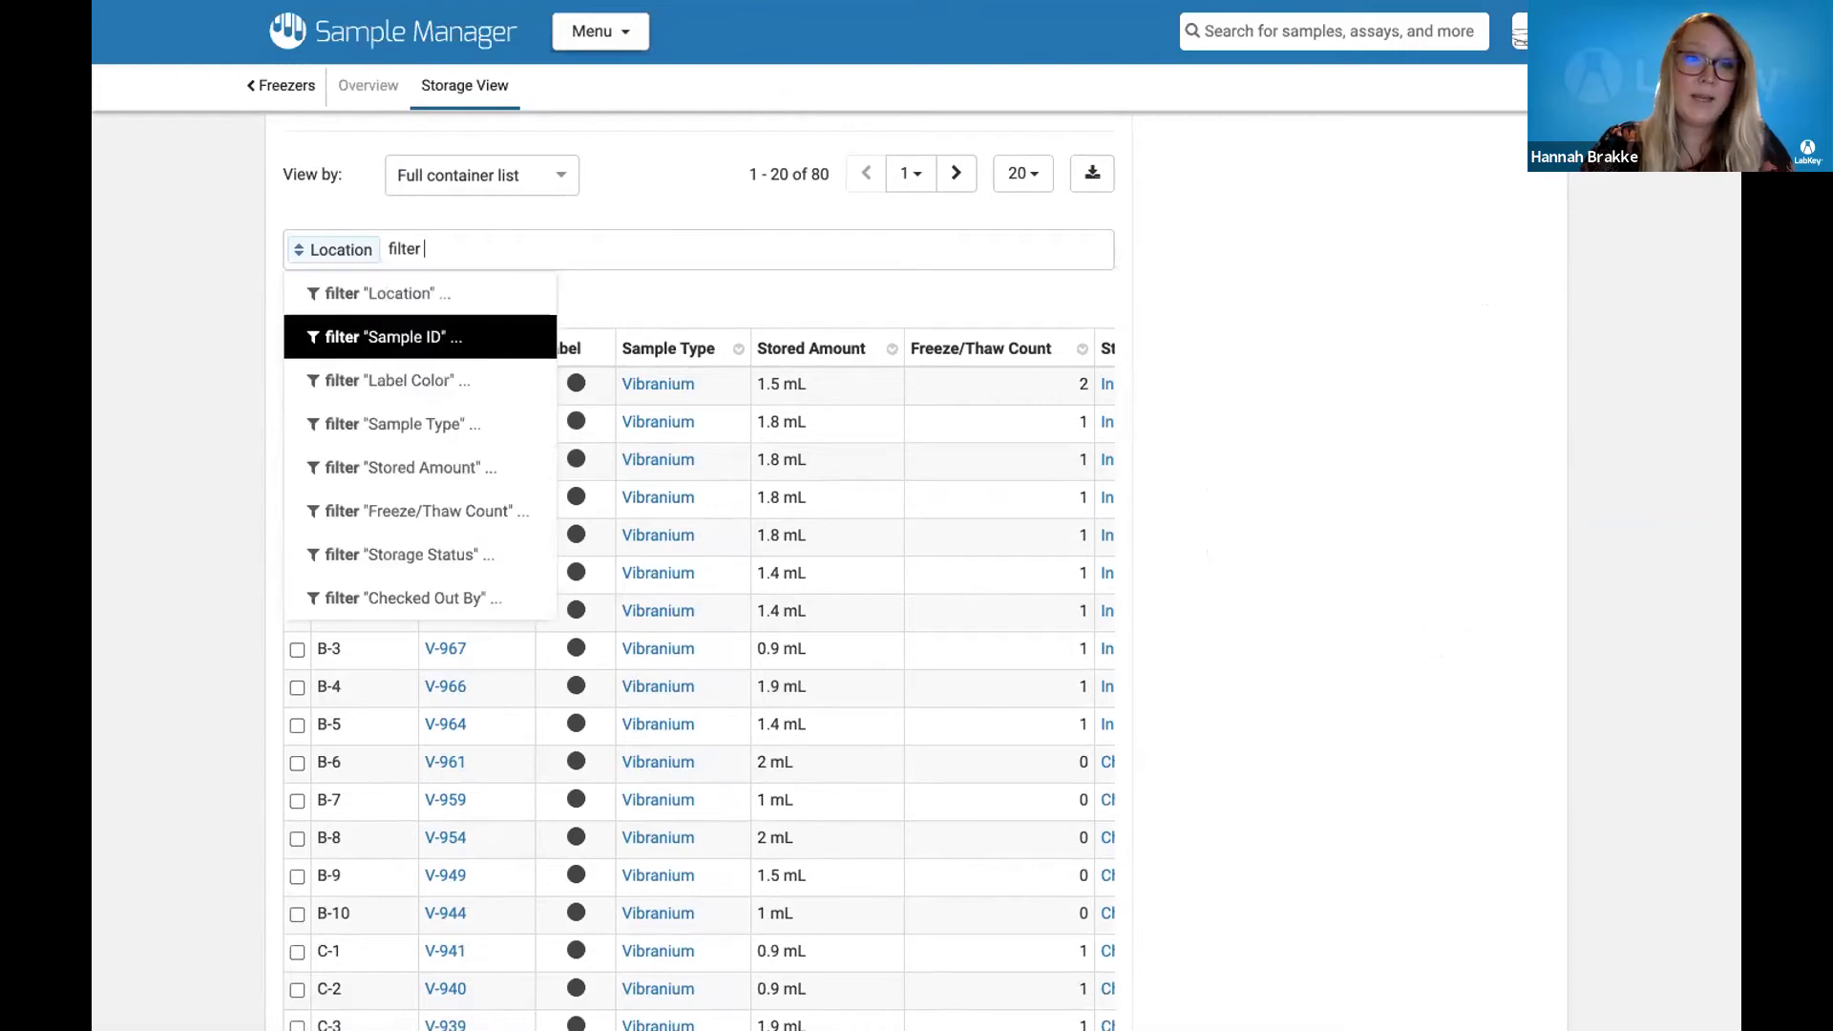
{"action": "left_click", "coordinate": [480, 465]}
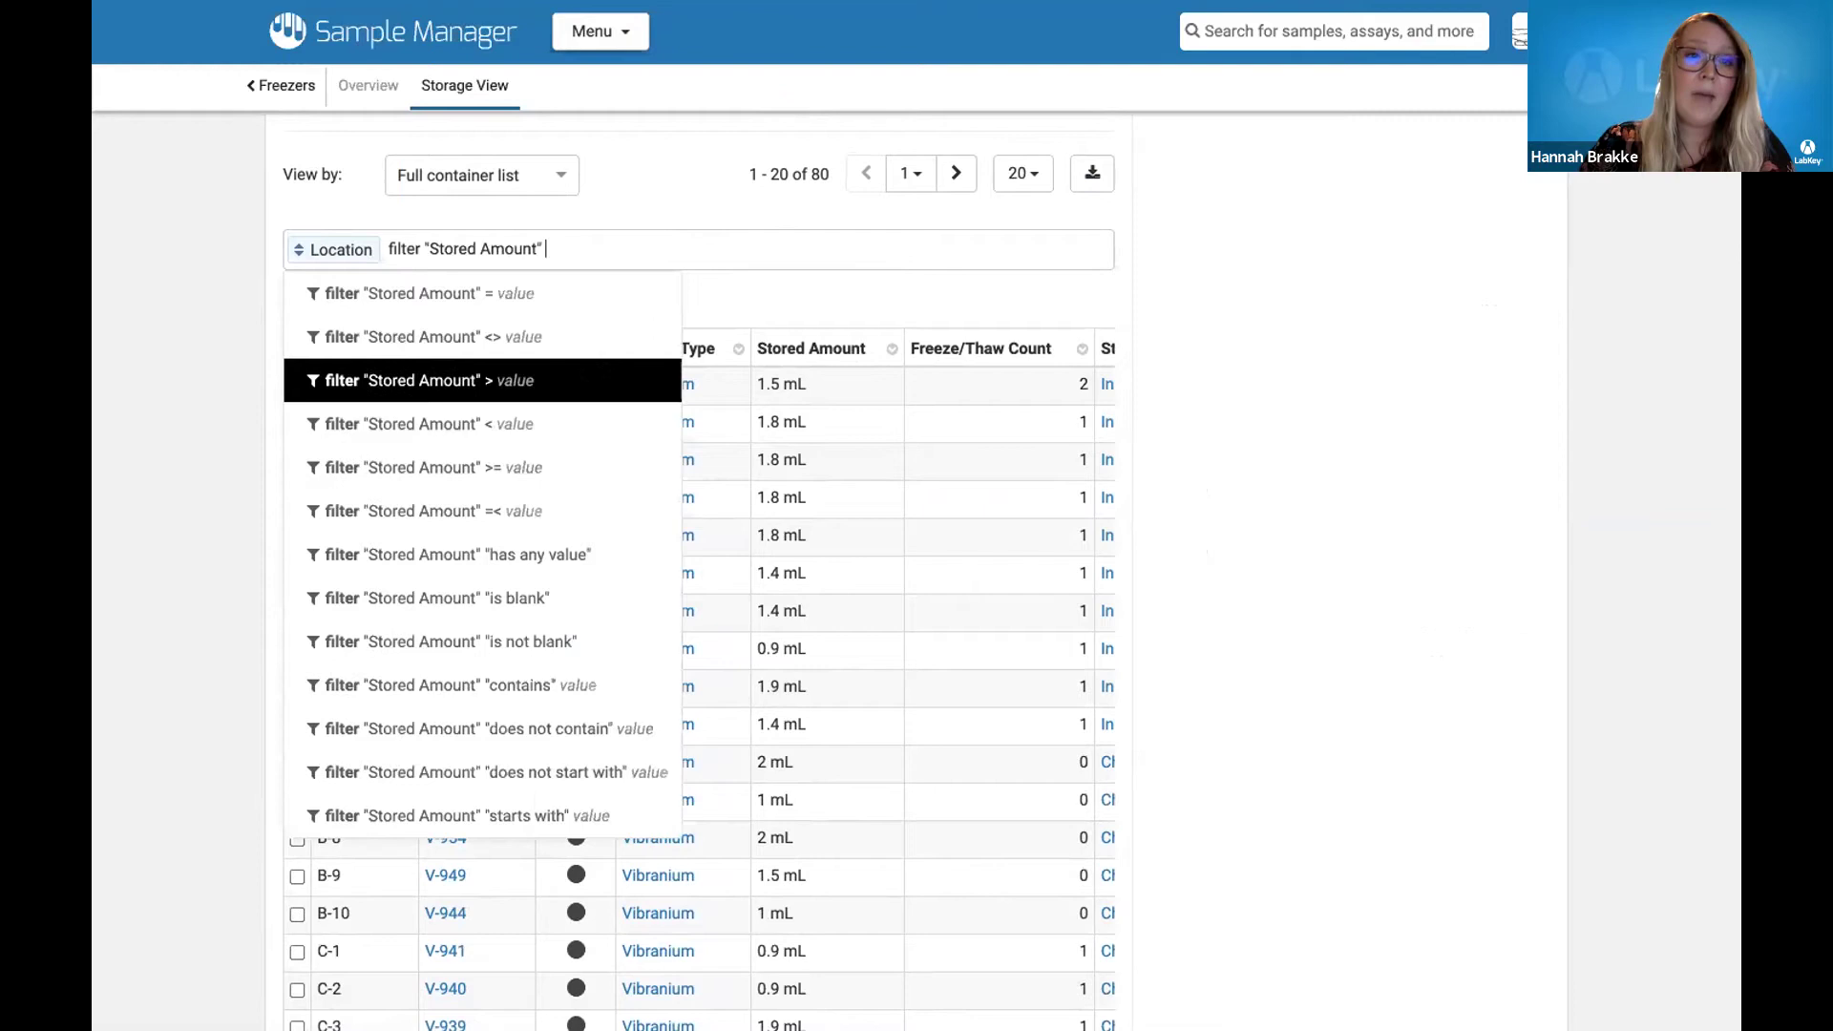
{"action": "left_click", "coordinate": [587, 378]}
{"action": "key", "text": "Down"}
{"action": "key", "text": "Down"}
{"action": "key", "text": "Down"}
{"action": "key", "text": "Down"}
{"action": "key", "text": "Down"}
{"action": "key", "text": "Down"}
{"action": "key", "text": "Down"}
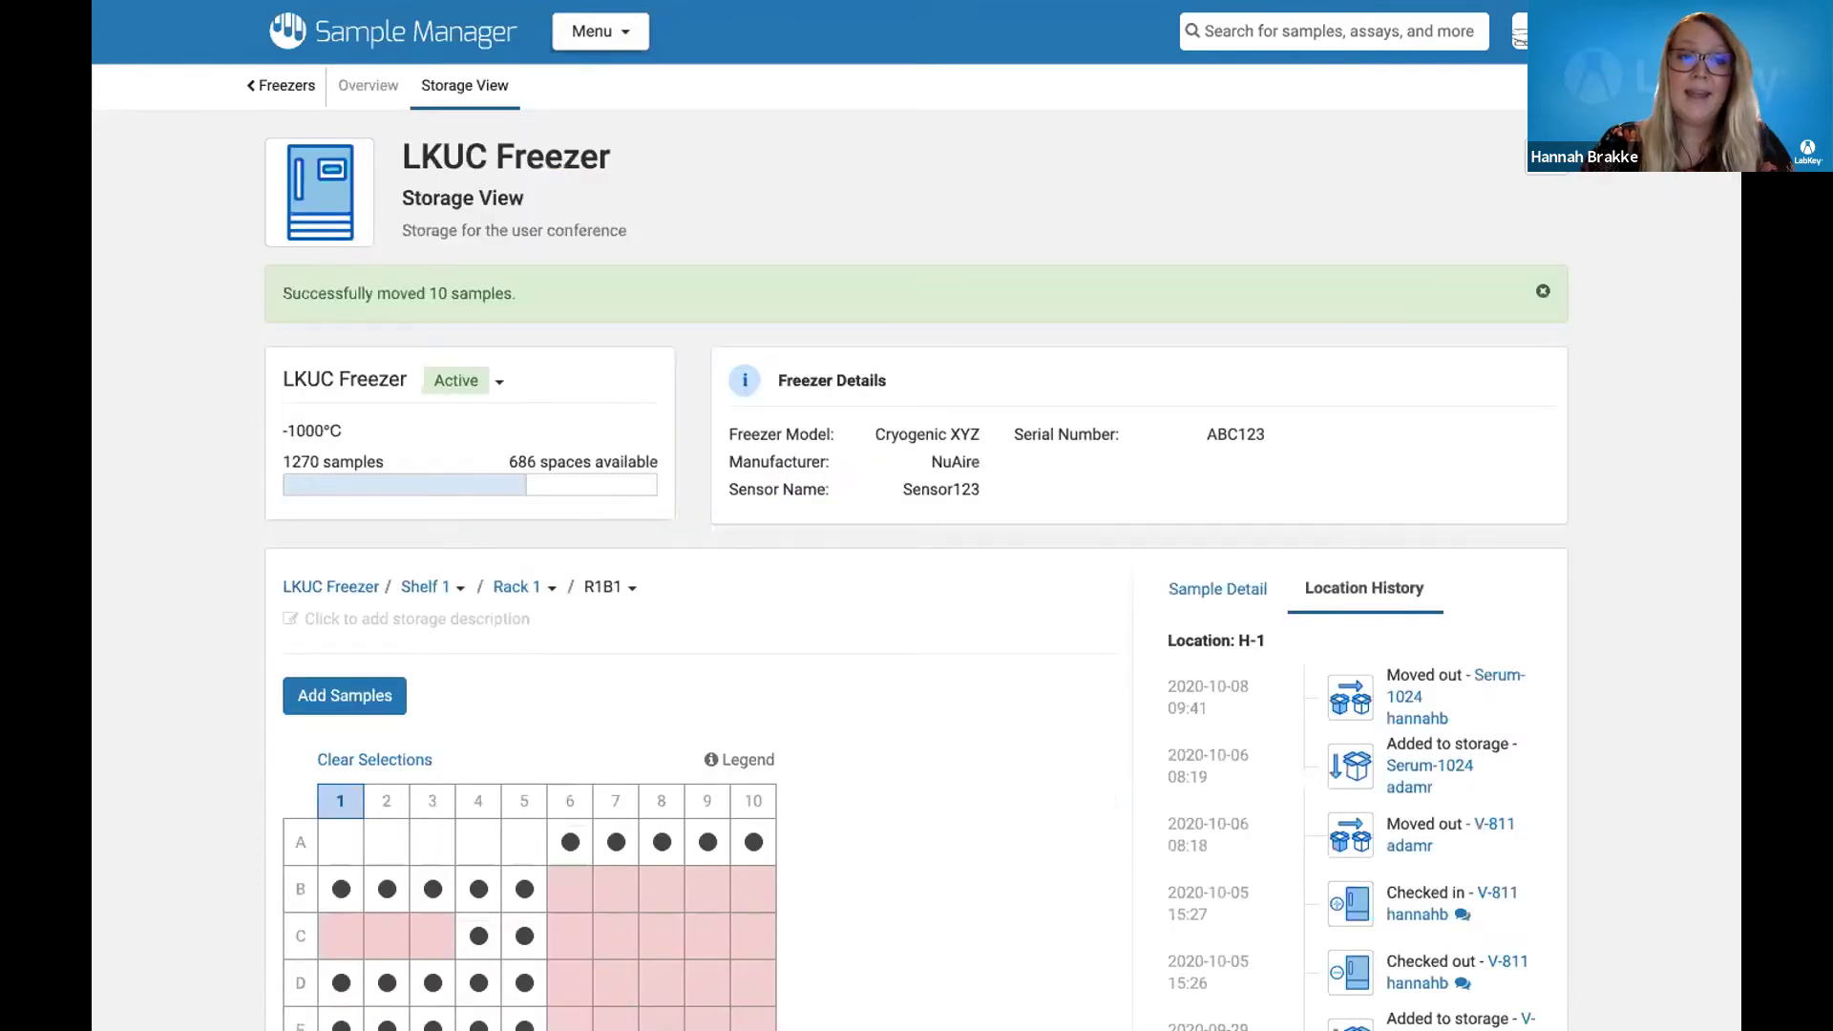
{"action": "scroll", "coordinate": [1139, 564], "scroll_direction": "down", "scroll_amount": 9}
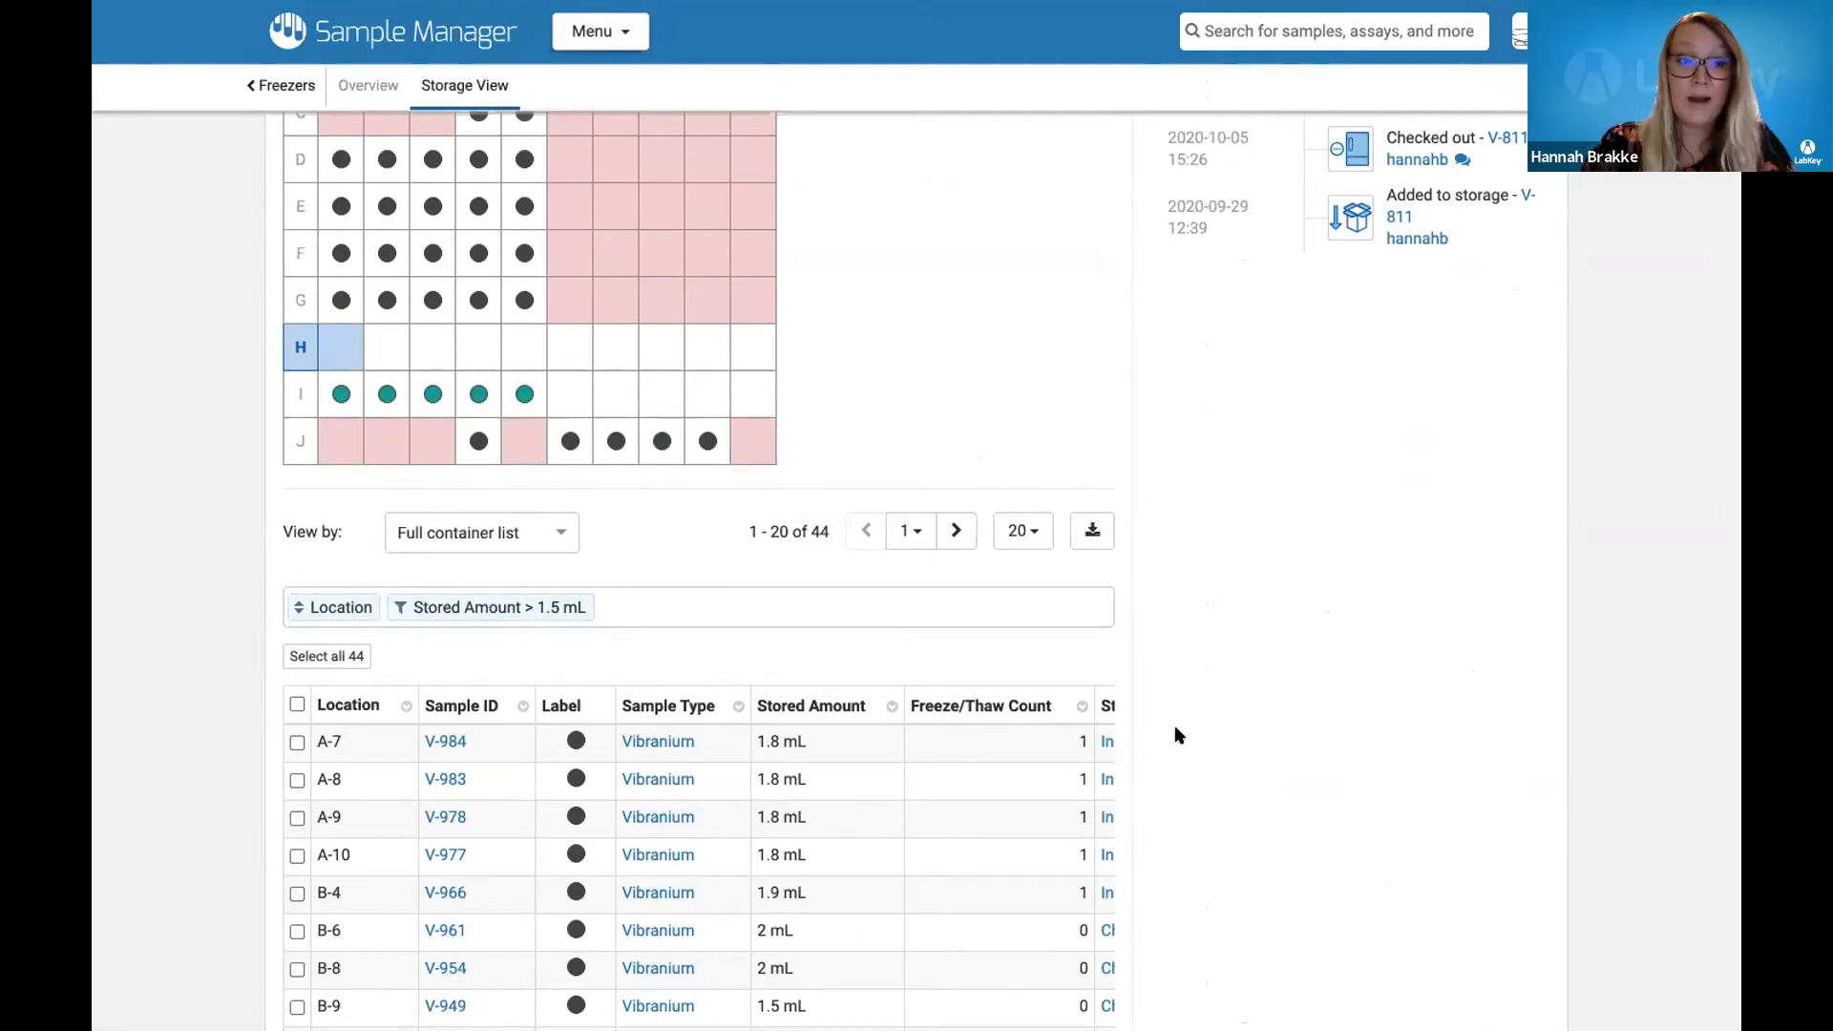
View the full container lists of Rack 1, Shelf 1 and the whole LKUC Freezer, and switch to the presentation slides
{"action": "scroll", "coordinate": [1176, 742], "scroll_direction": "up", "scroll_amount": 1}
{"action": "scroll", "coordinate": [1175, 742], "scroll_direction": "up", "scroll_amount": 4}
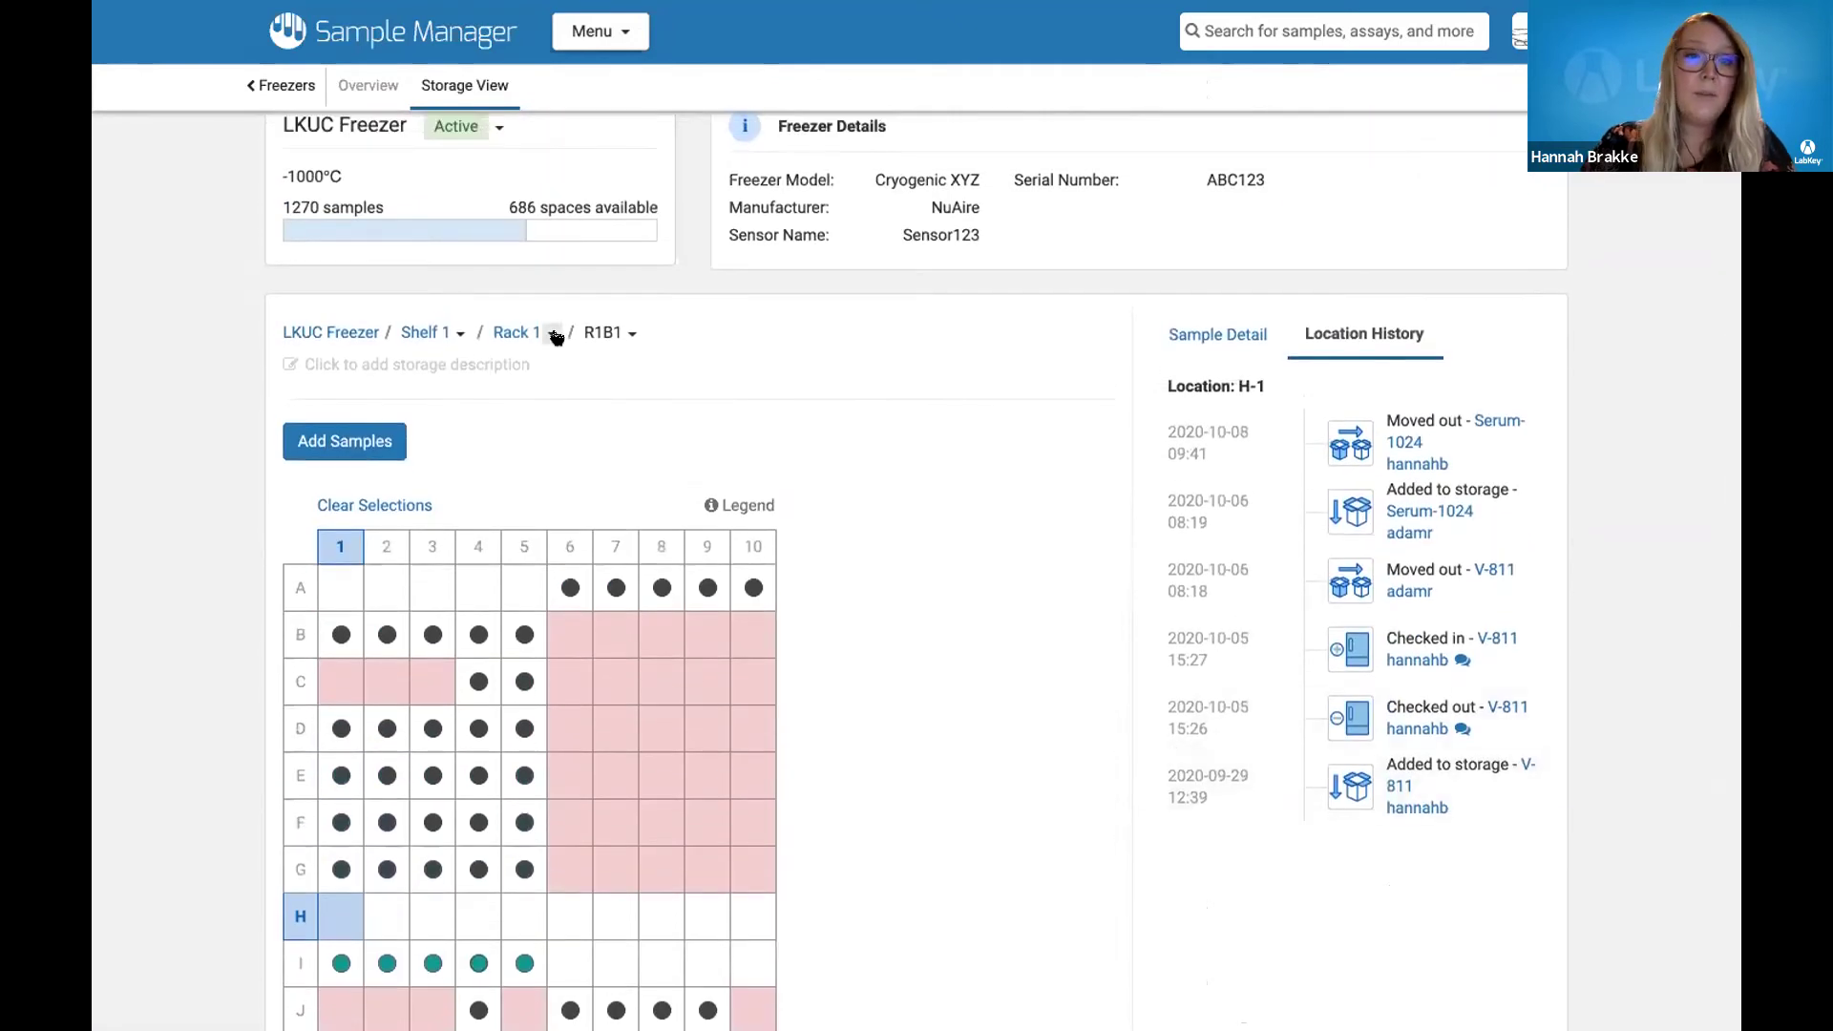
{"action": "left_click", "coordinate": [508, 333]}
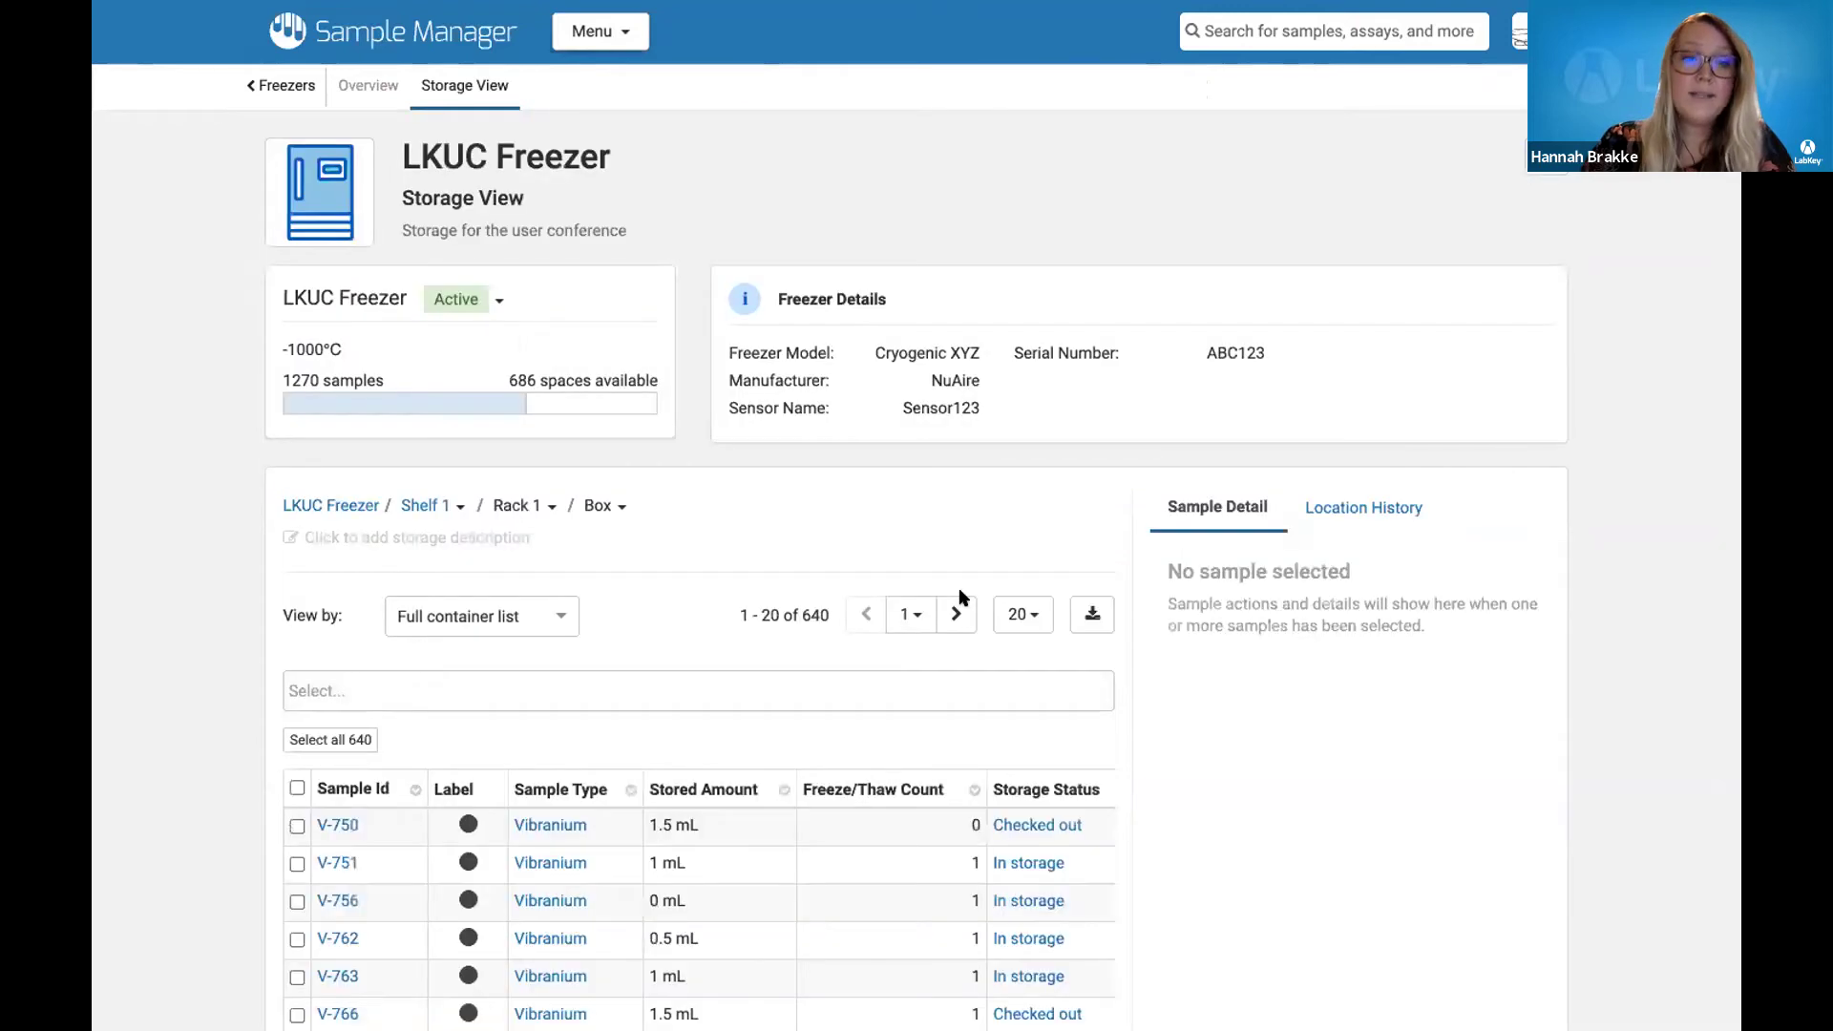
{"action": "scroll", "coordinate": [959, 587], "scroll_direction": "down", "scroll_amount": 2}
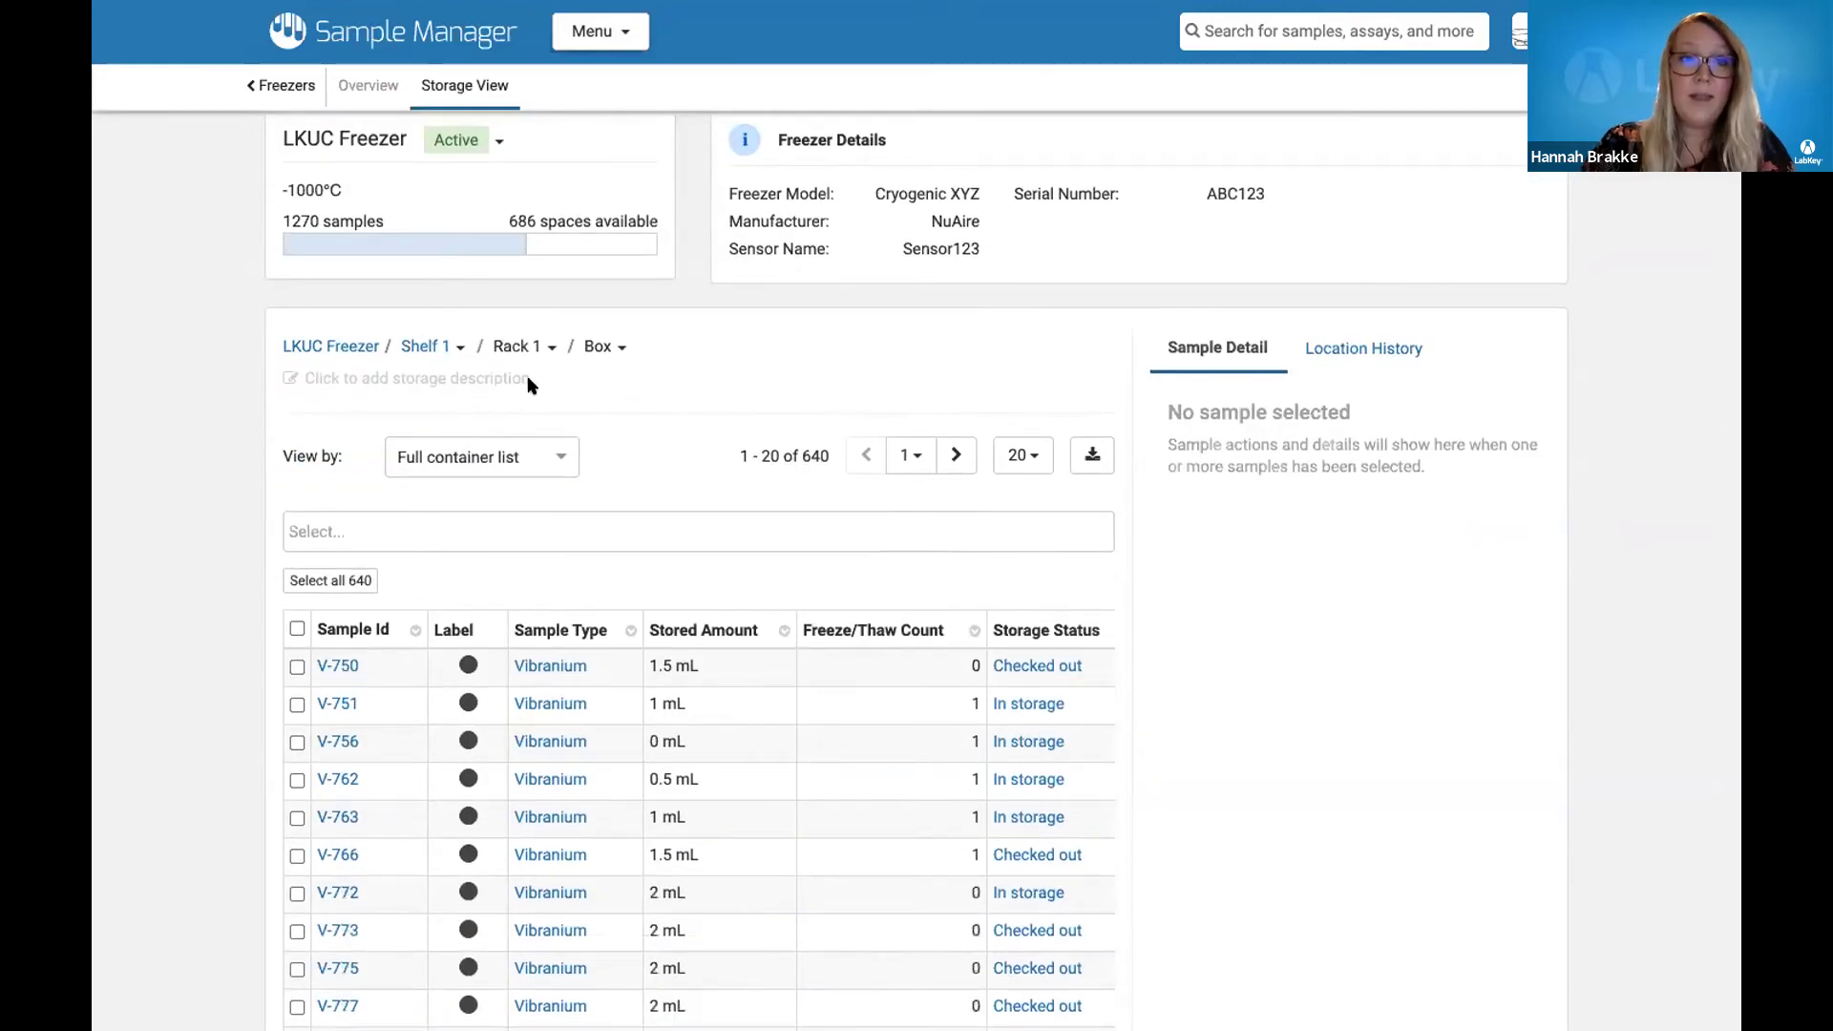
{"action": "left_click", "coordinate": [428, 350]}
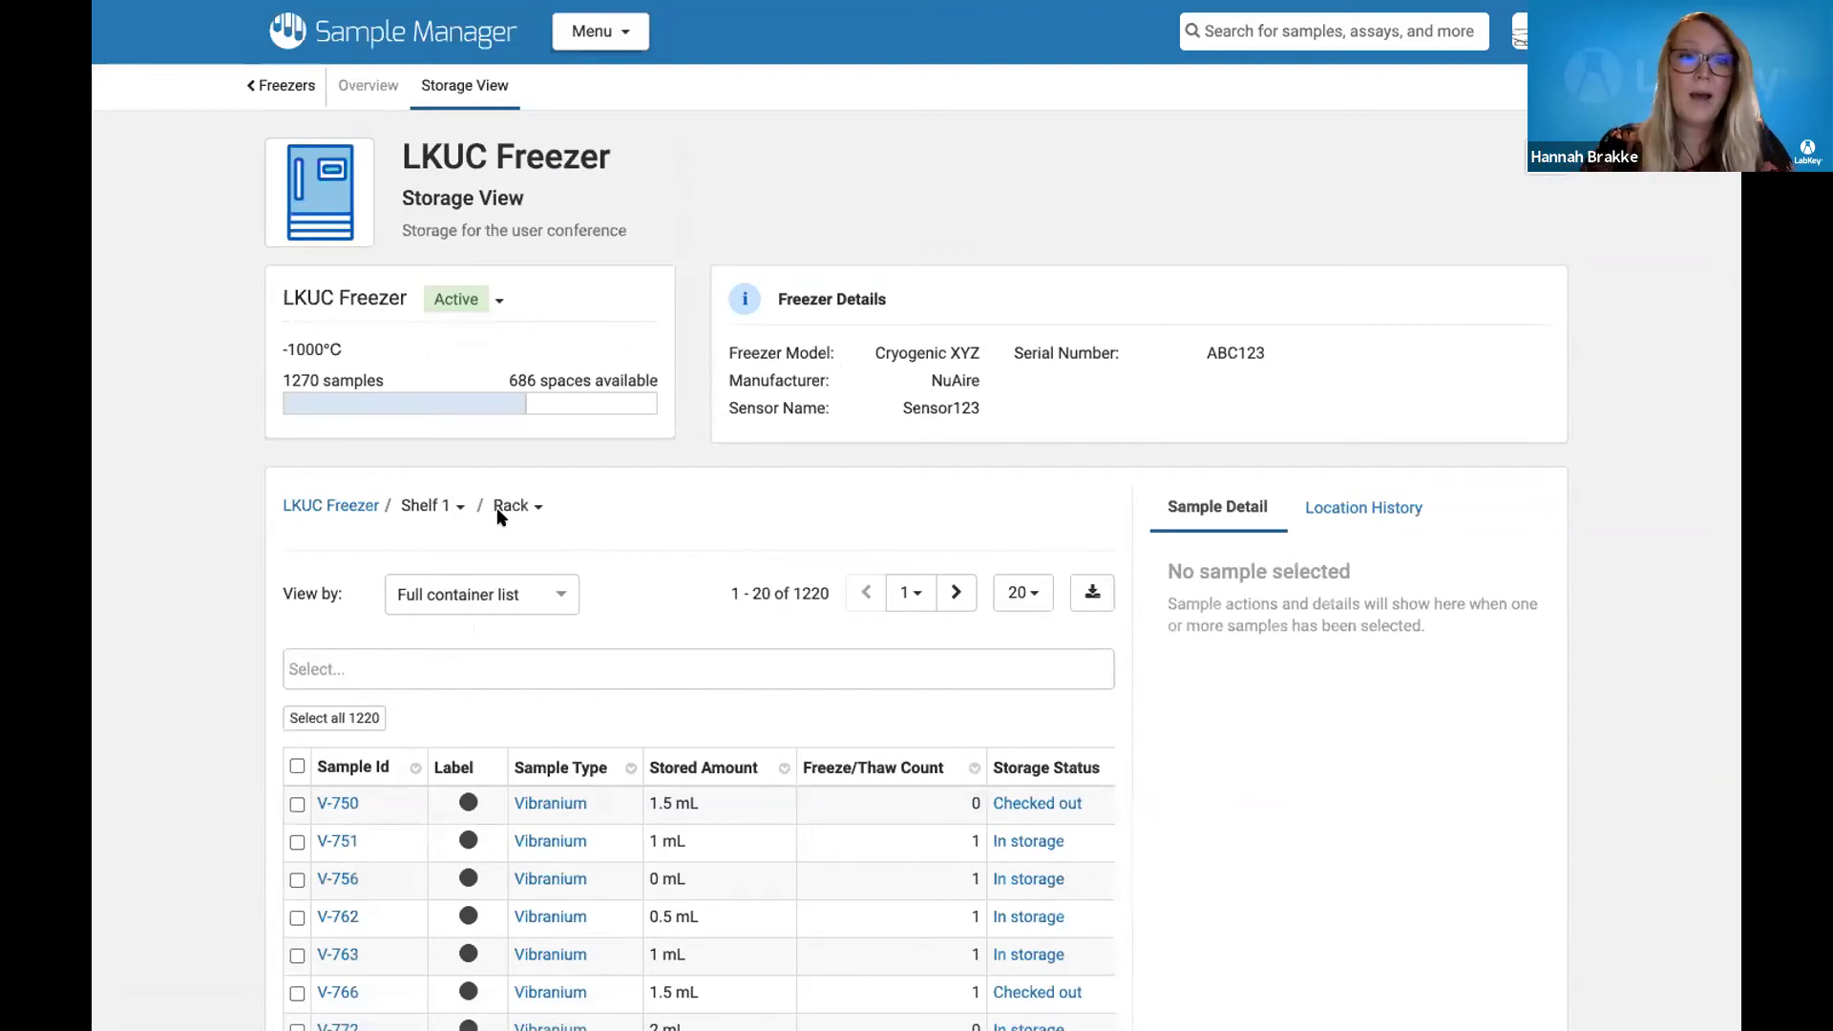
{"action": "left_click", "coordinate": [325, 507]}
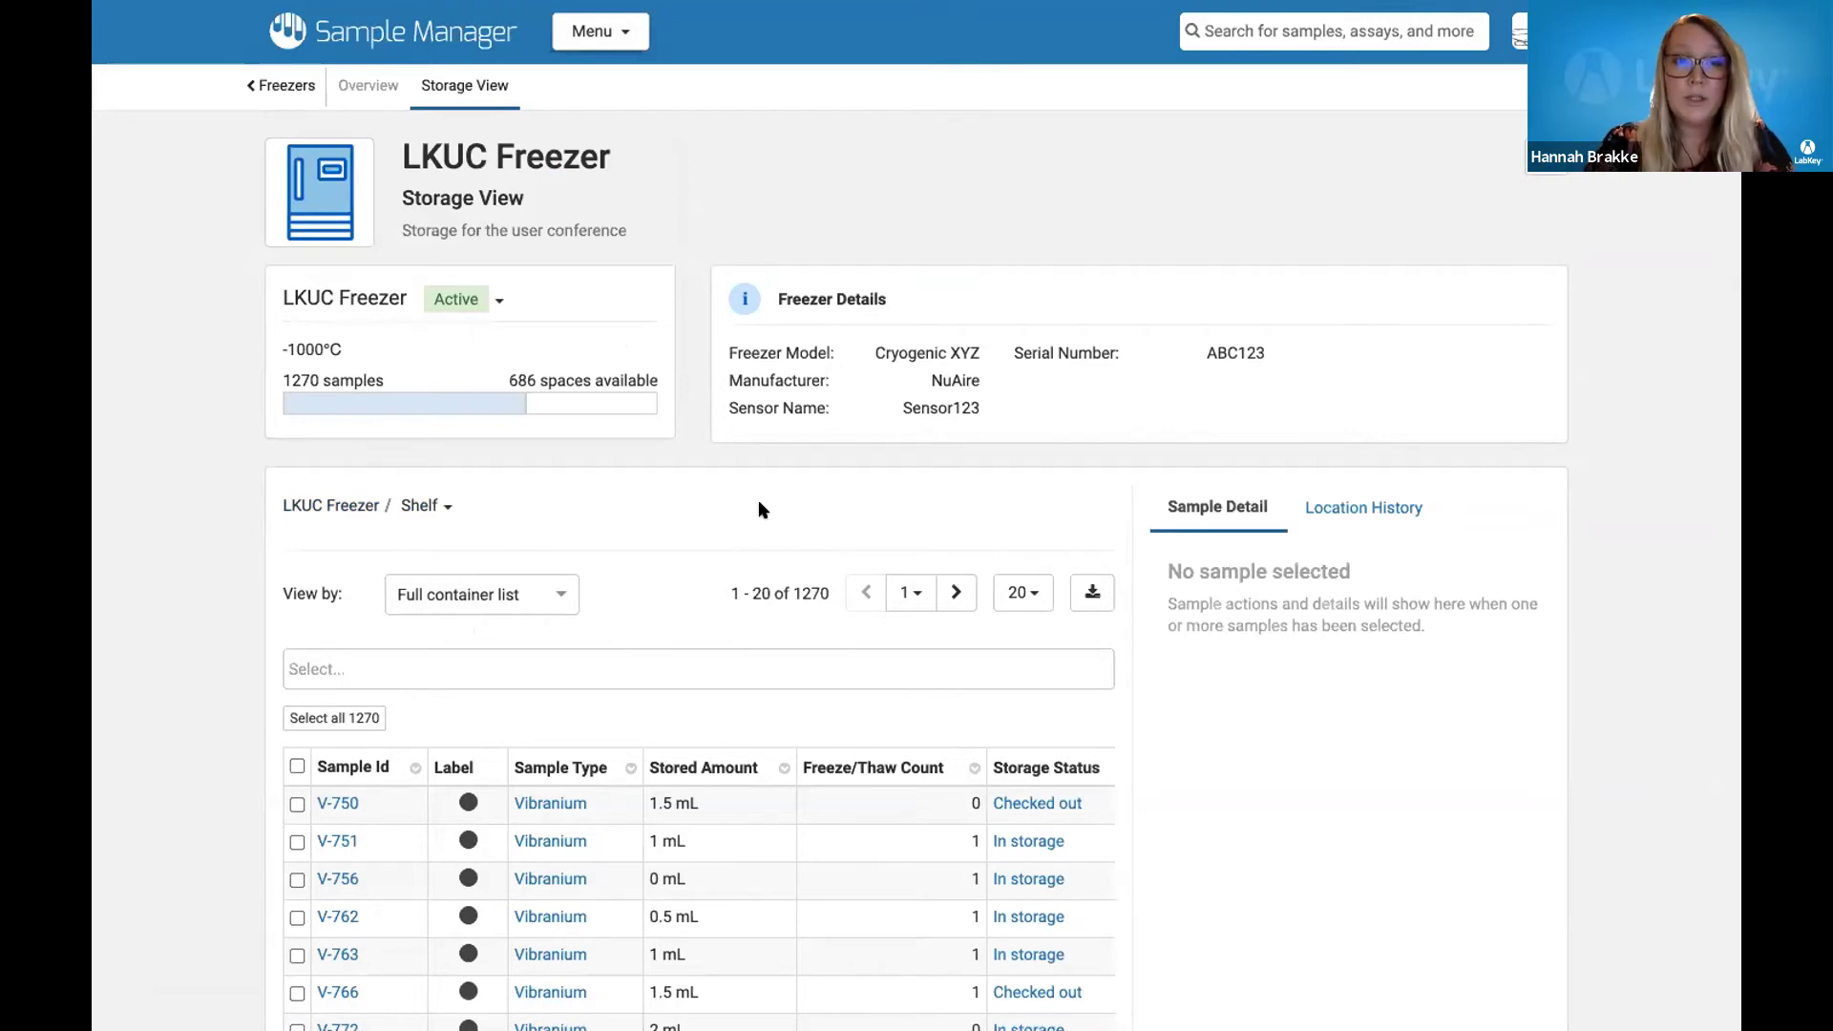
{"action": "key", "text": "alt+Tab"}
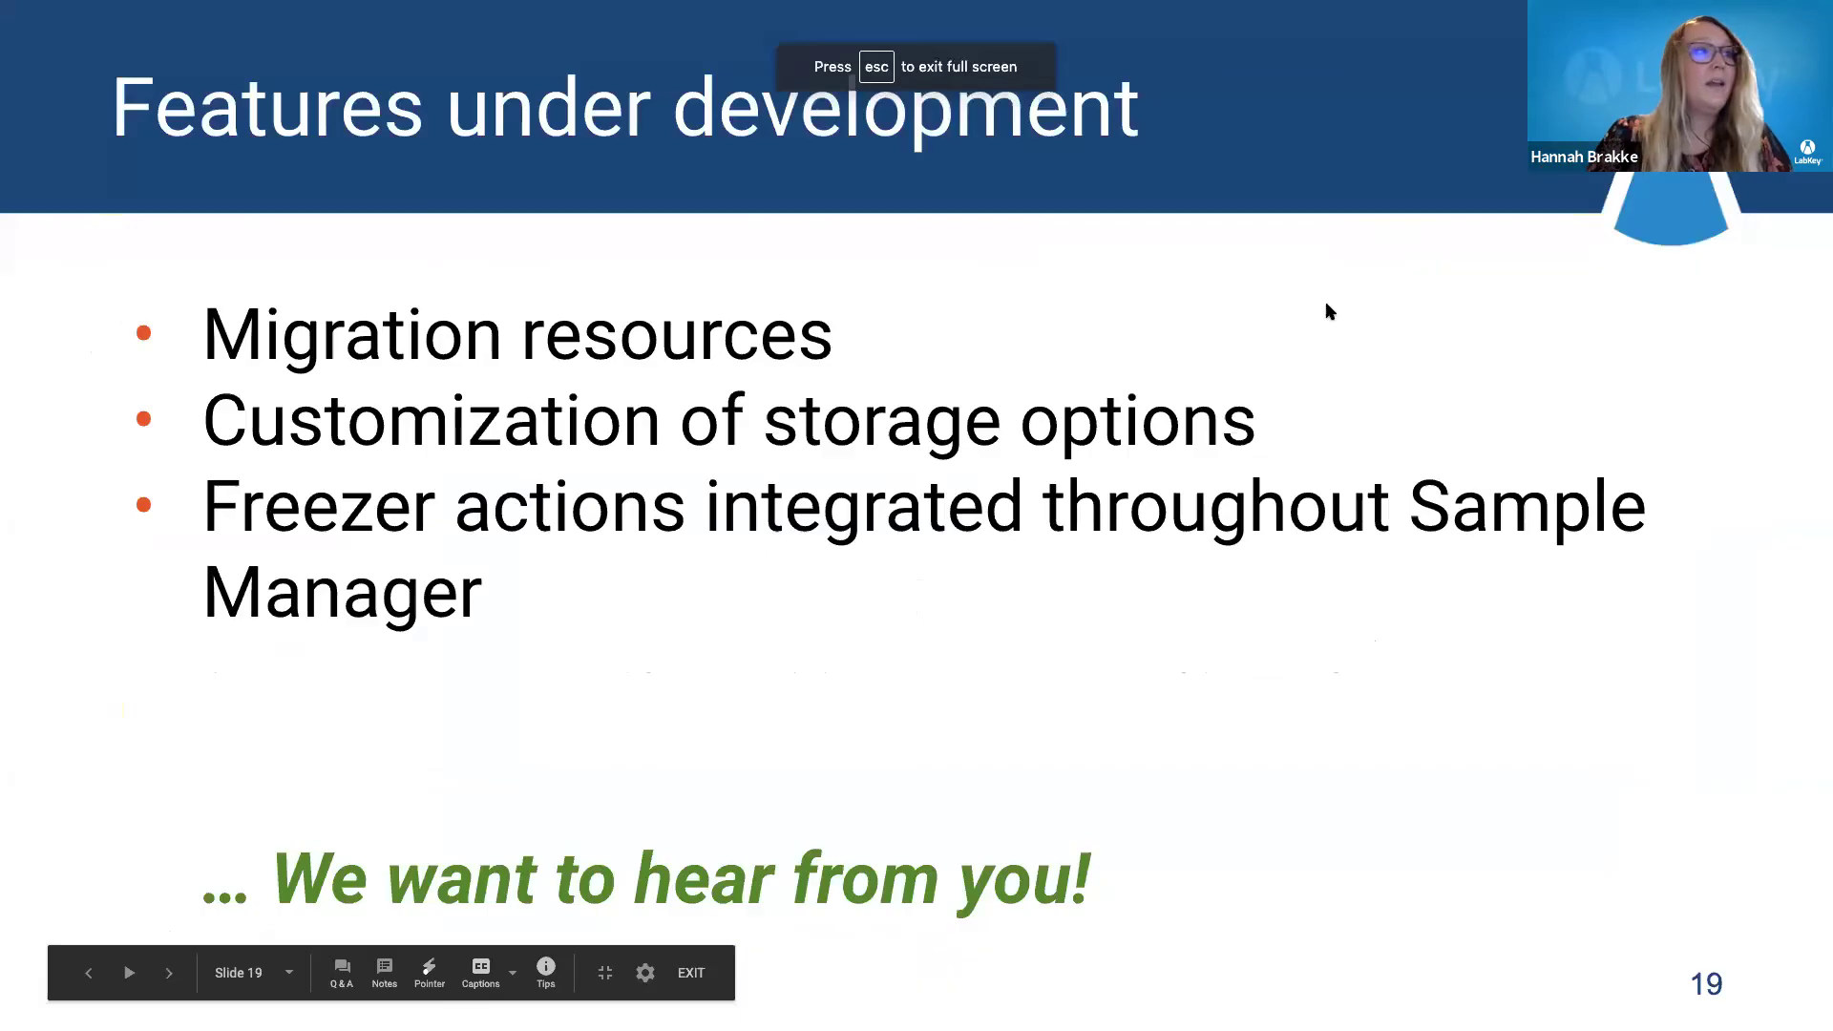
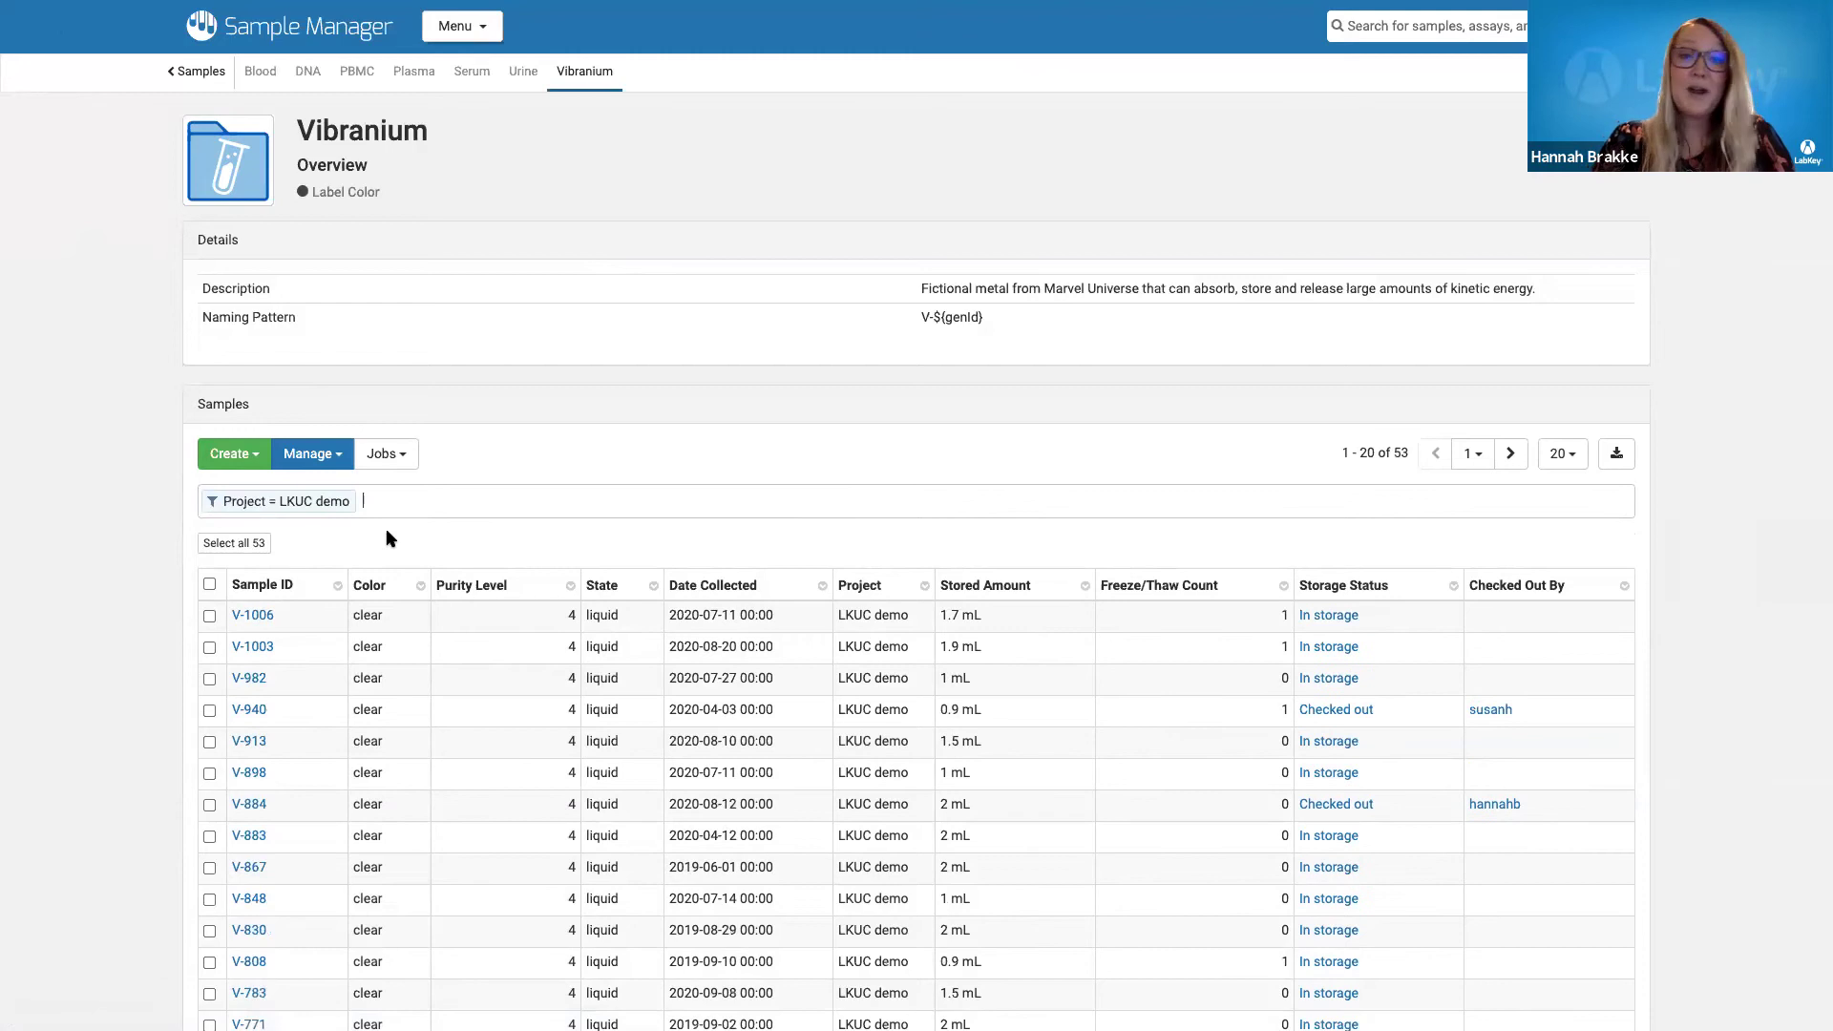
Select all Vibranium samples matching Project = LKUC demo and open BarTender label printing for them
{"action": "left_click", "coordinate": [244, 543]}
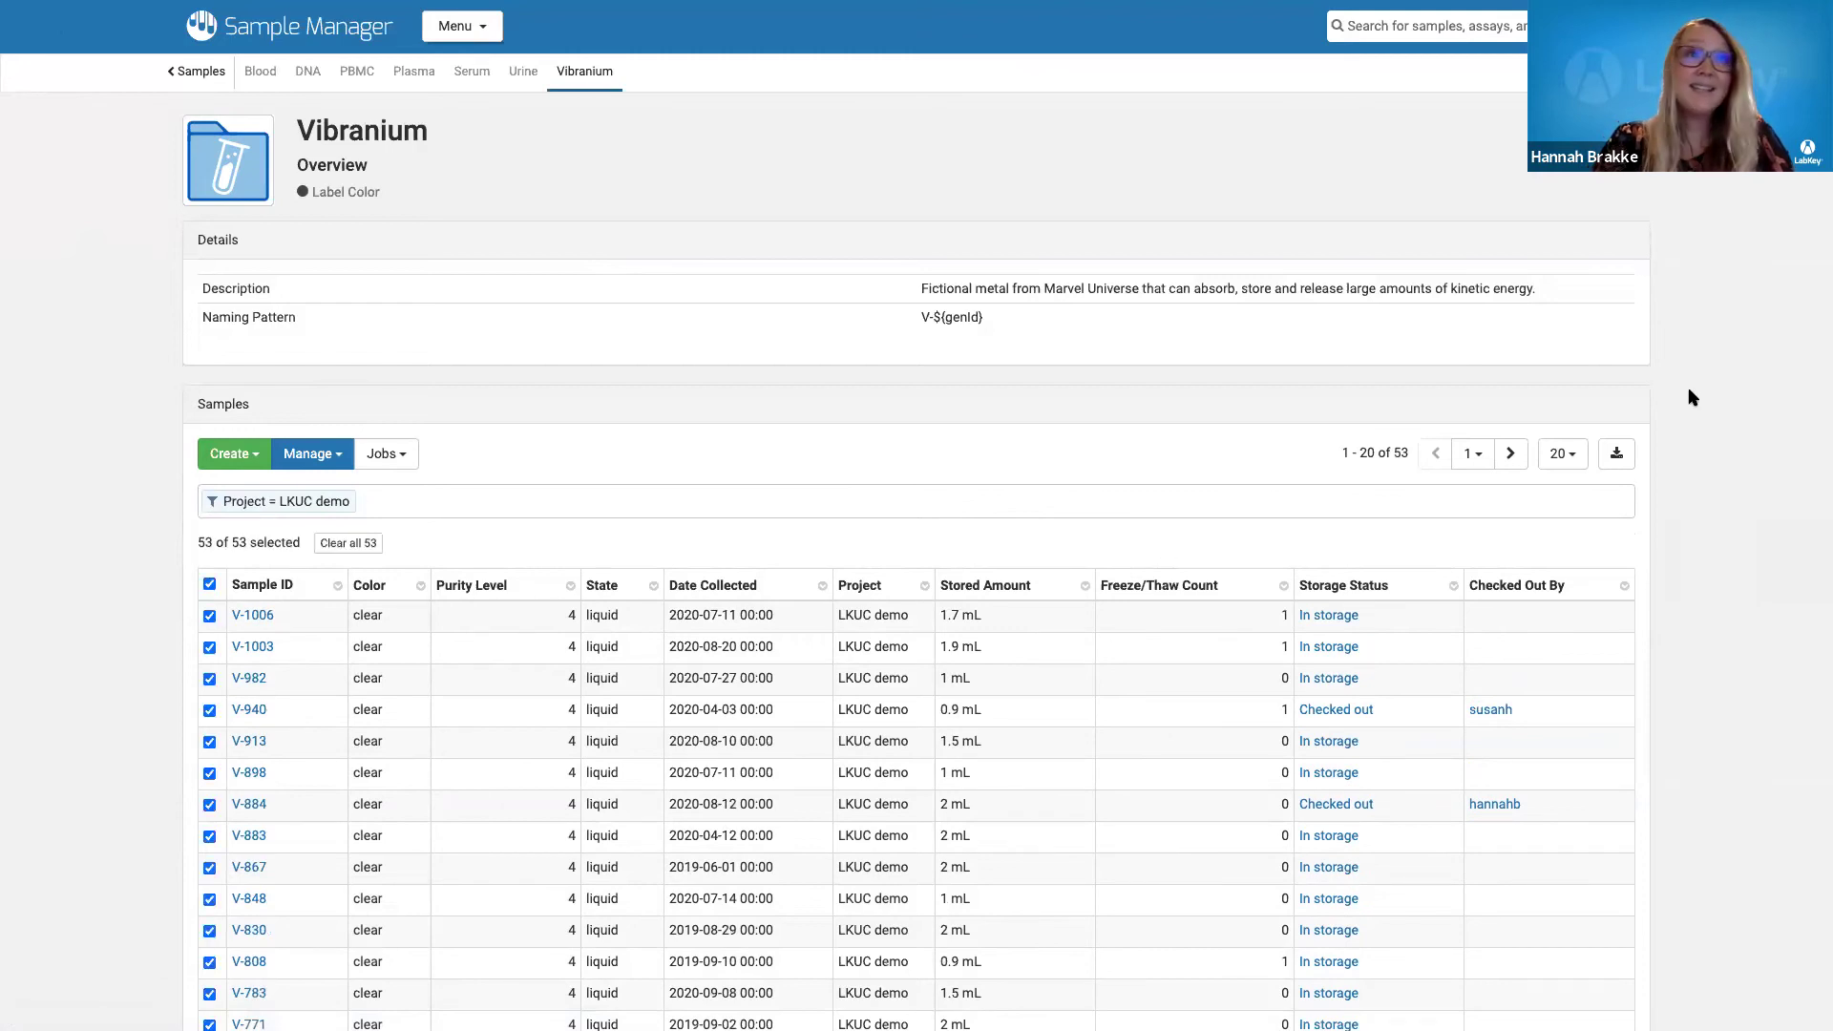
{"action": "left_click", "coordinate": [1617, 453]}
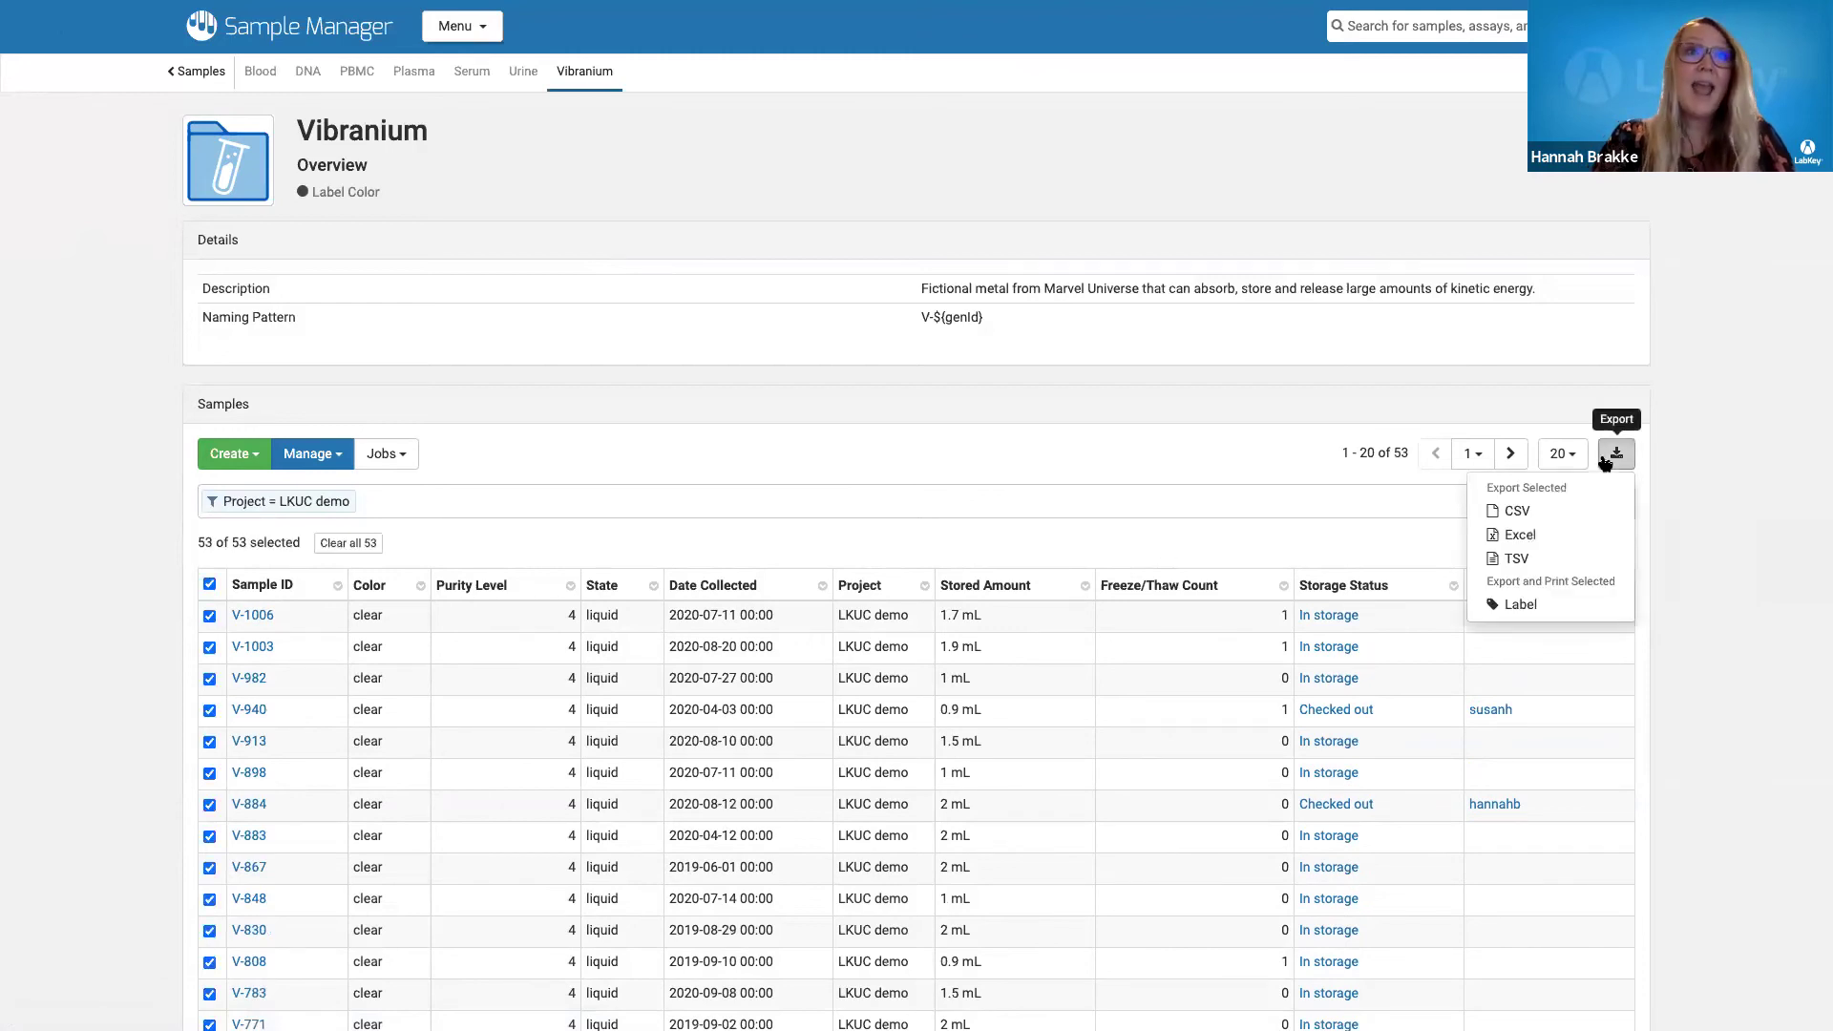
{"action": "left_click", "coordinate": [1553, 606]}
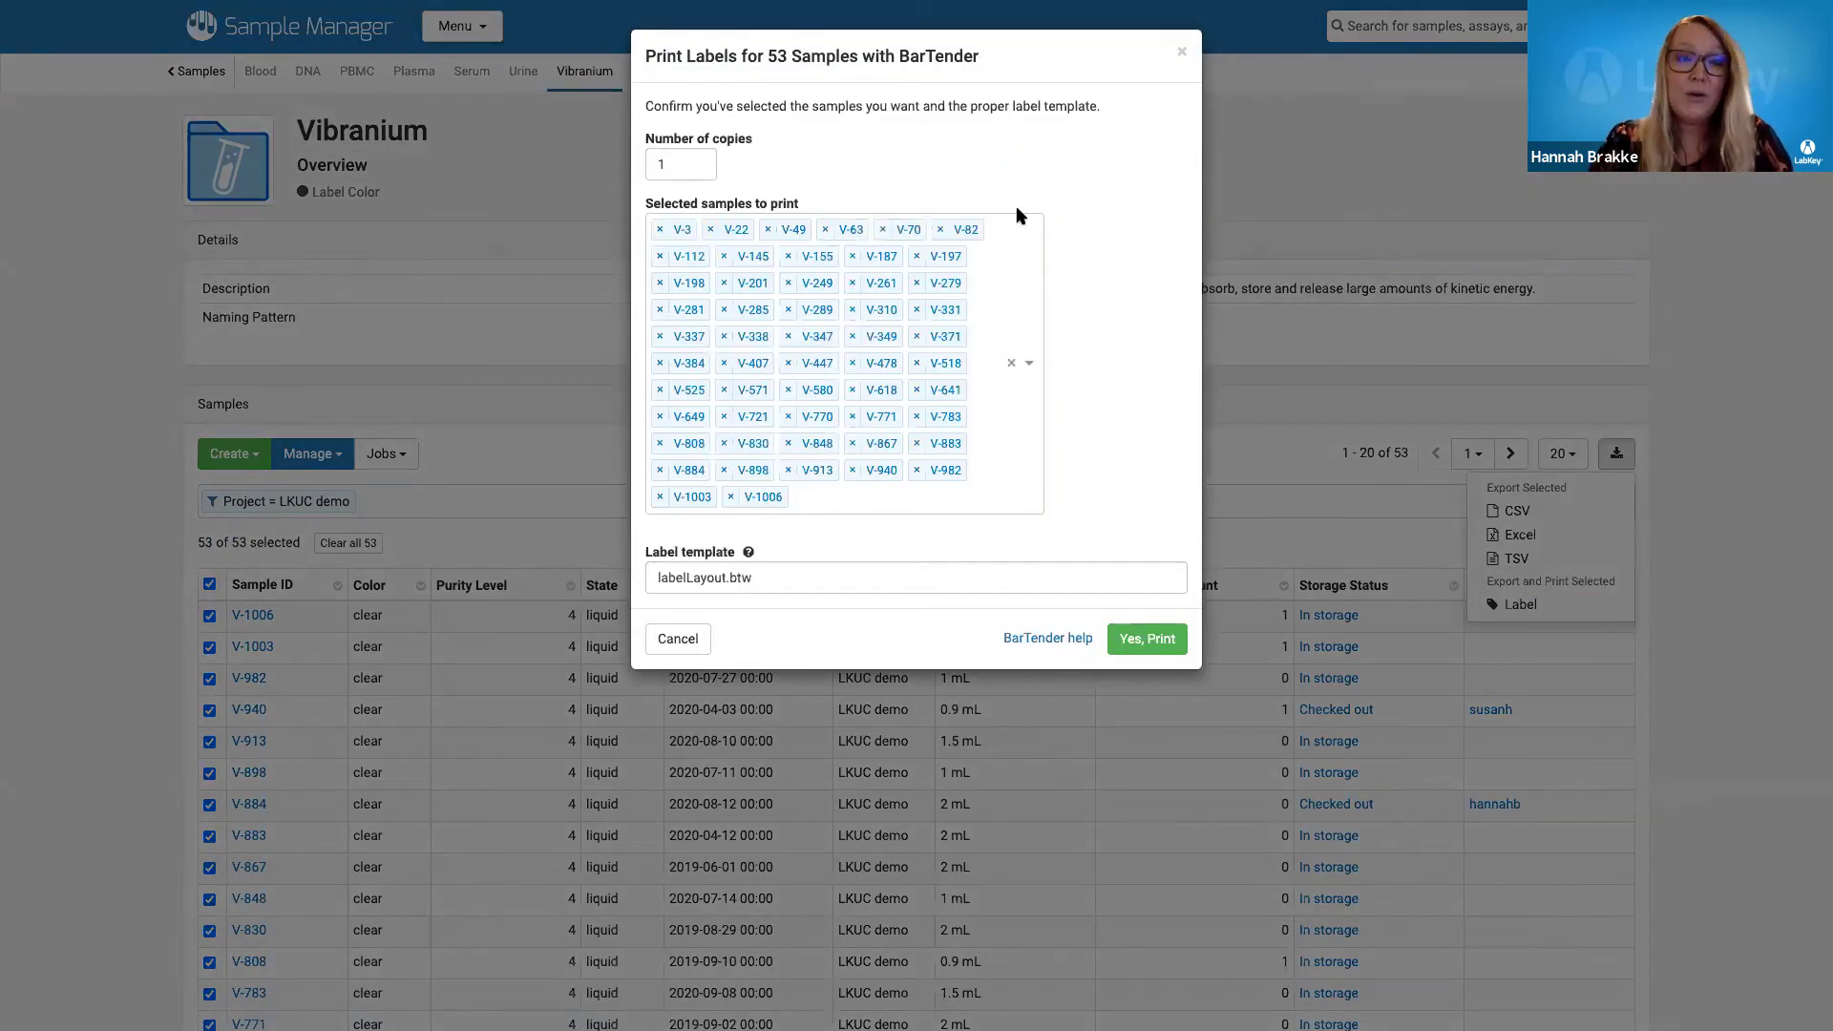
Set the number of label copies to 3, check the label template field, and cancel the printing
{"action": "left_click", "coordinate": [698, 160]}
{"action": "left_click", "coordinate": [698, 161]}
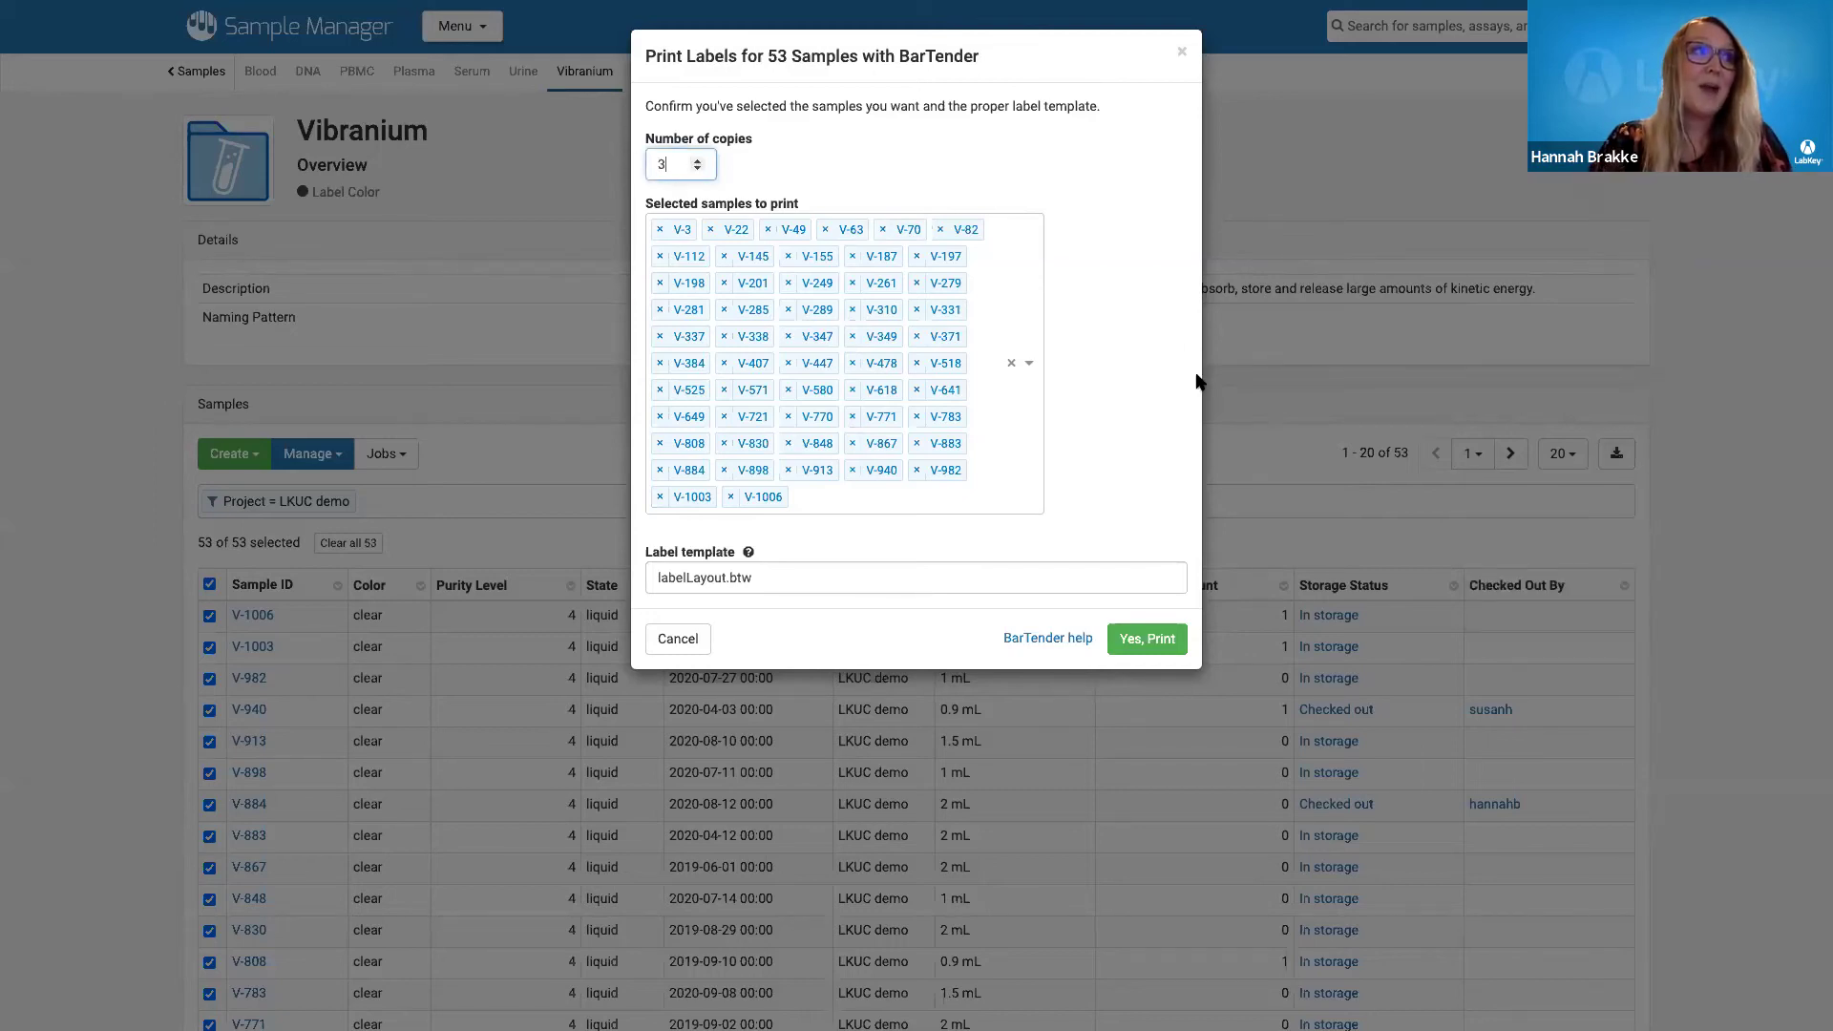
{"action": "left_click", "coordinate": [779, 577]}
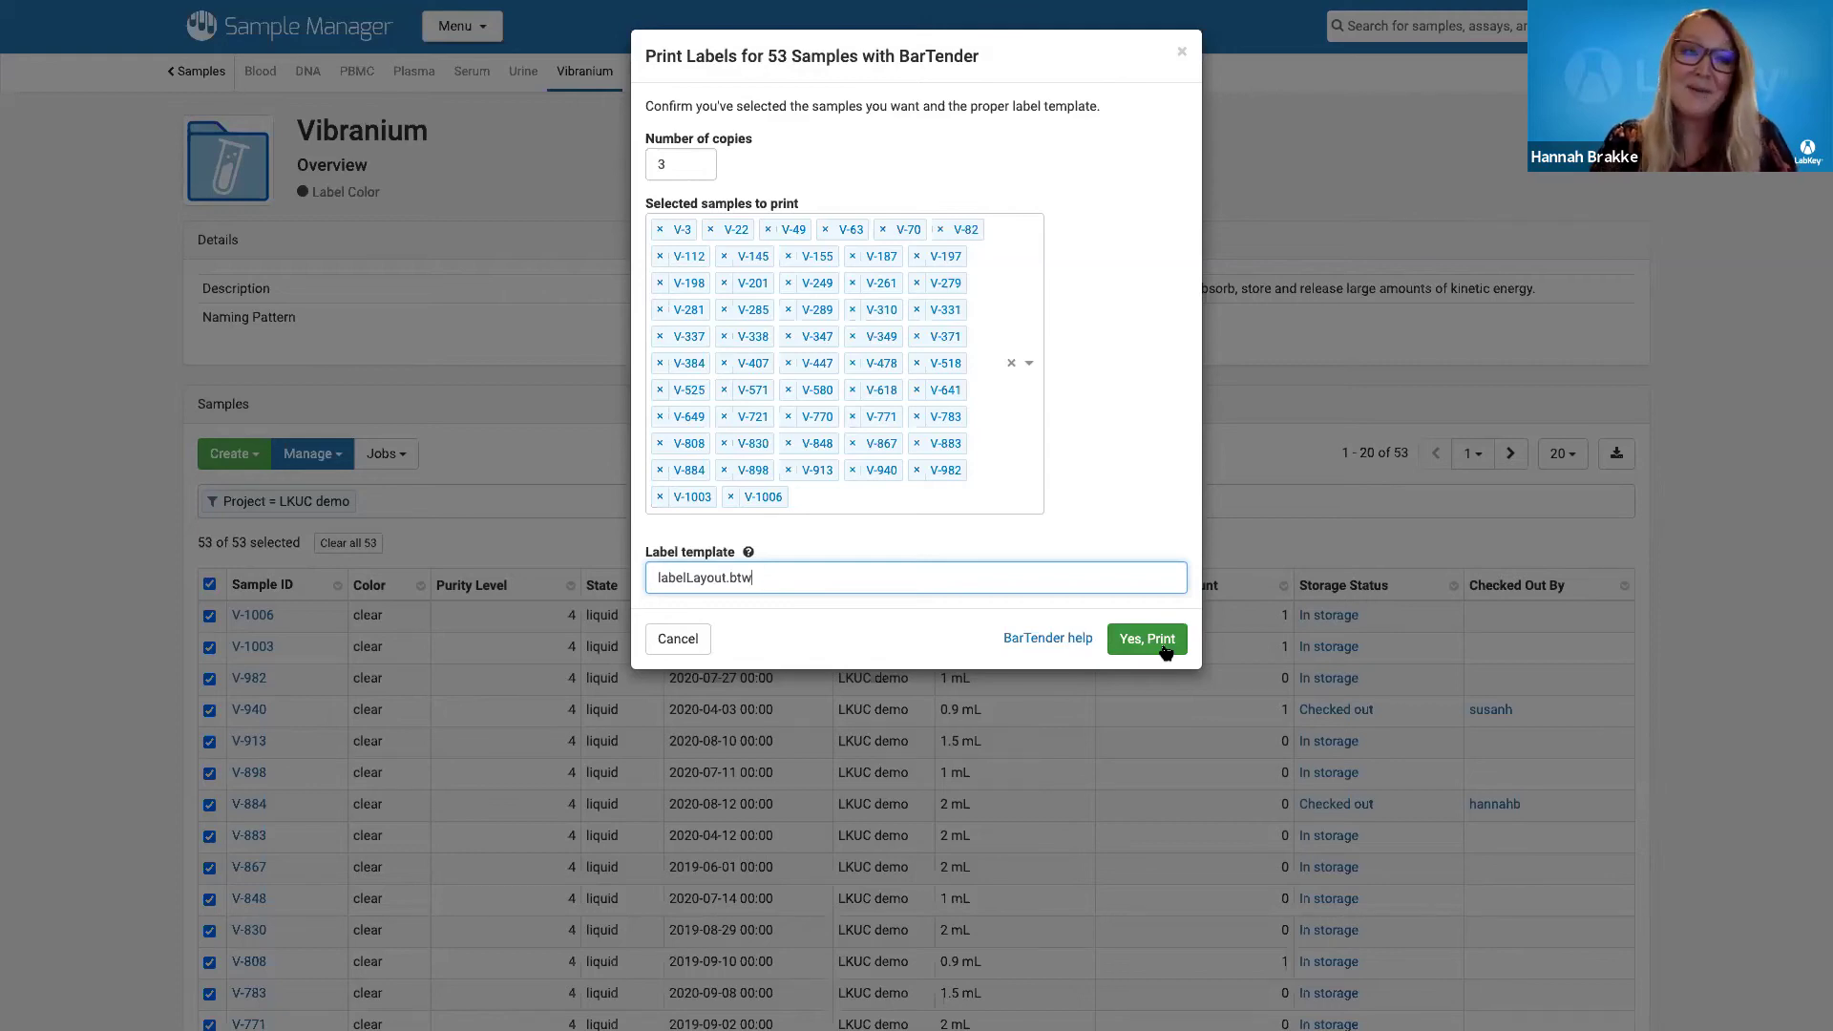
{"action": "left_click", "coordinate": [677, 639]}
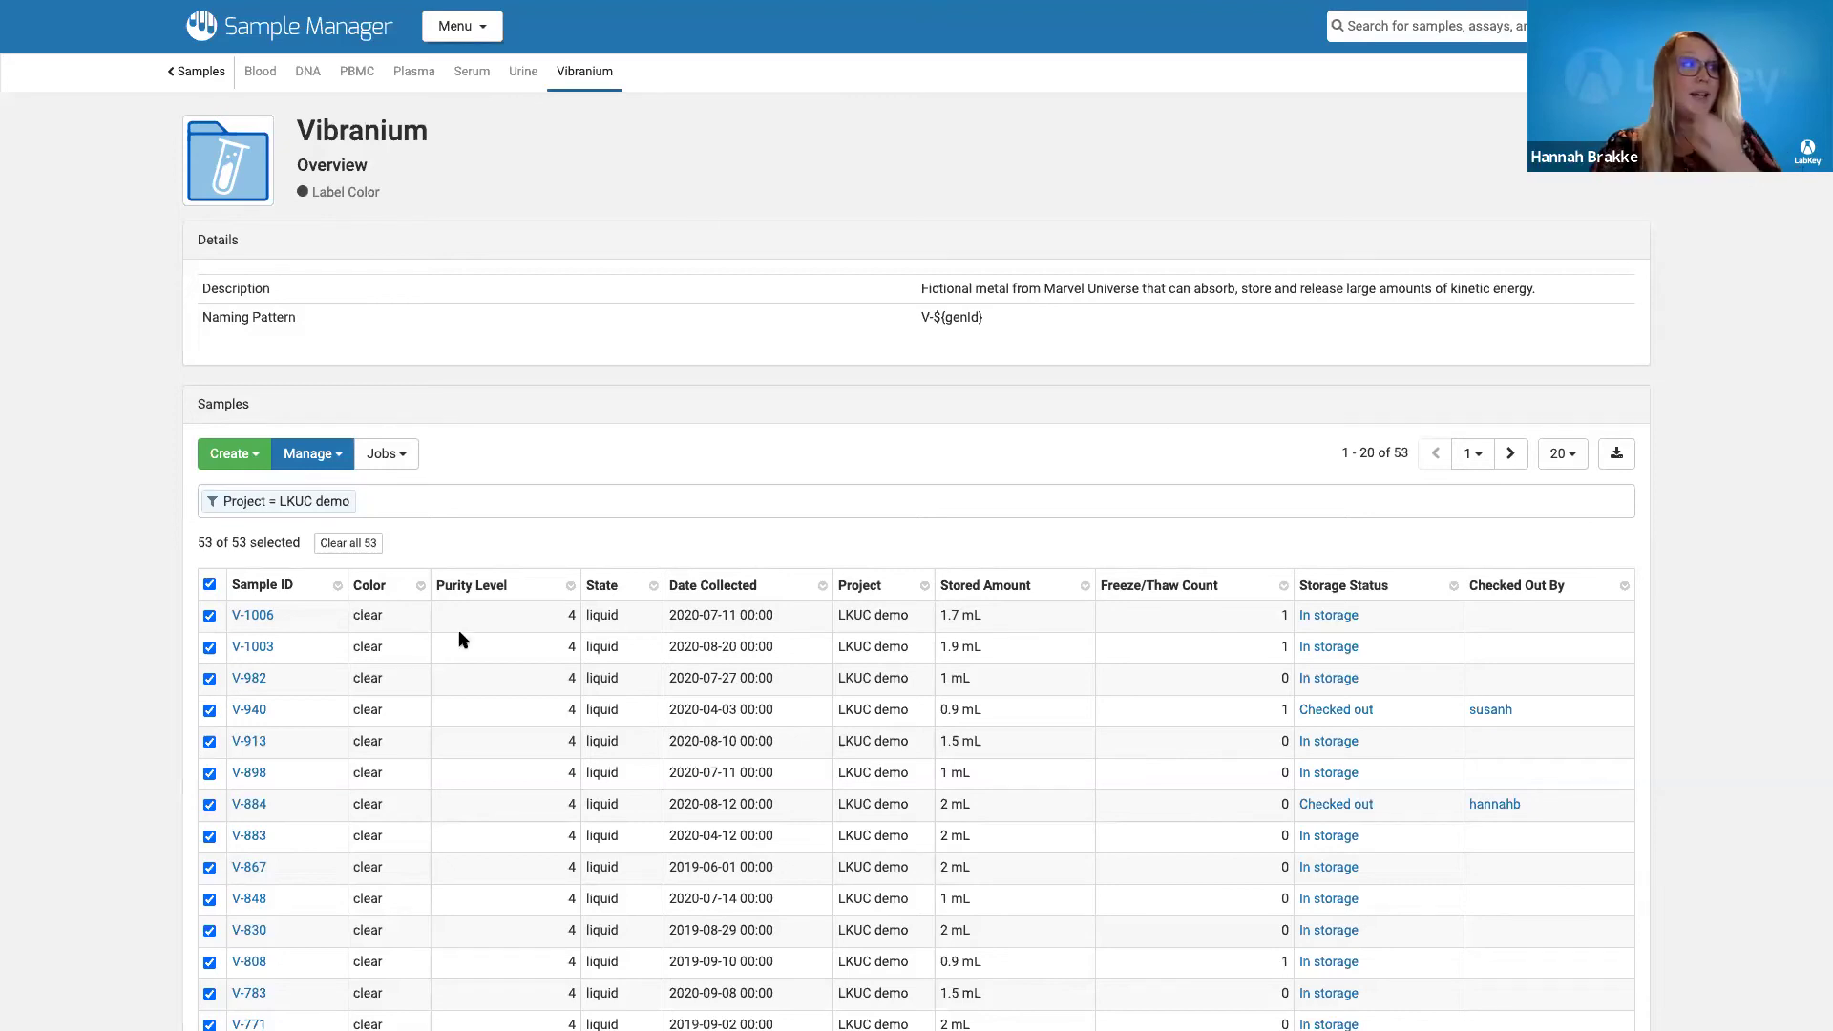
Open sample V-1006 from the Vibranium list, review its event timeline, and show the timeline's filter options
{"action": "left_click", "coordinate": [254, 616]}
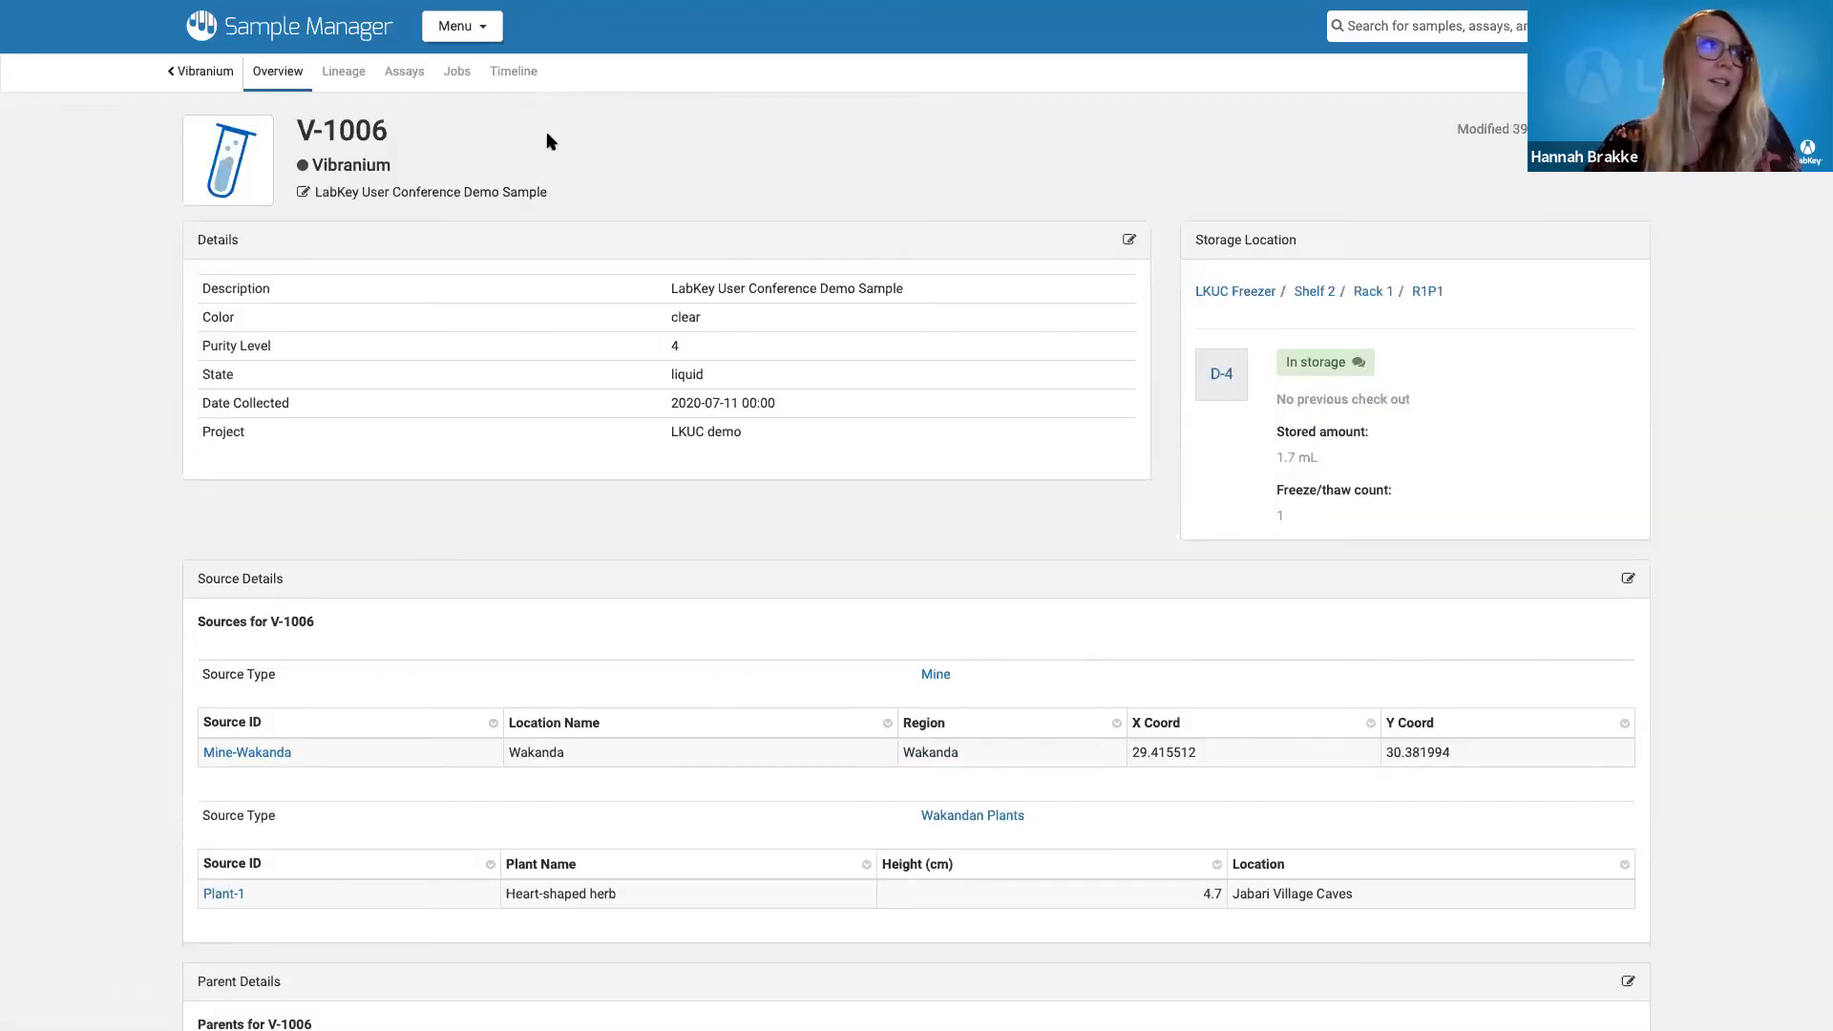
{"action": "left_click", "coordinate": [532, 74]}
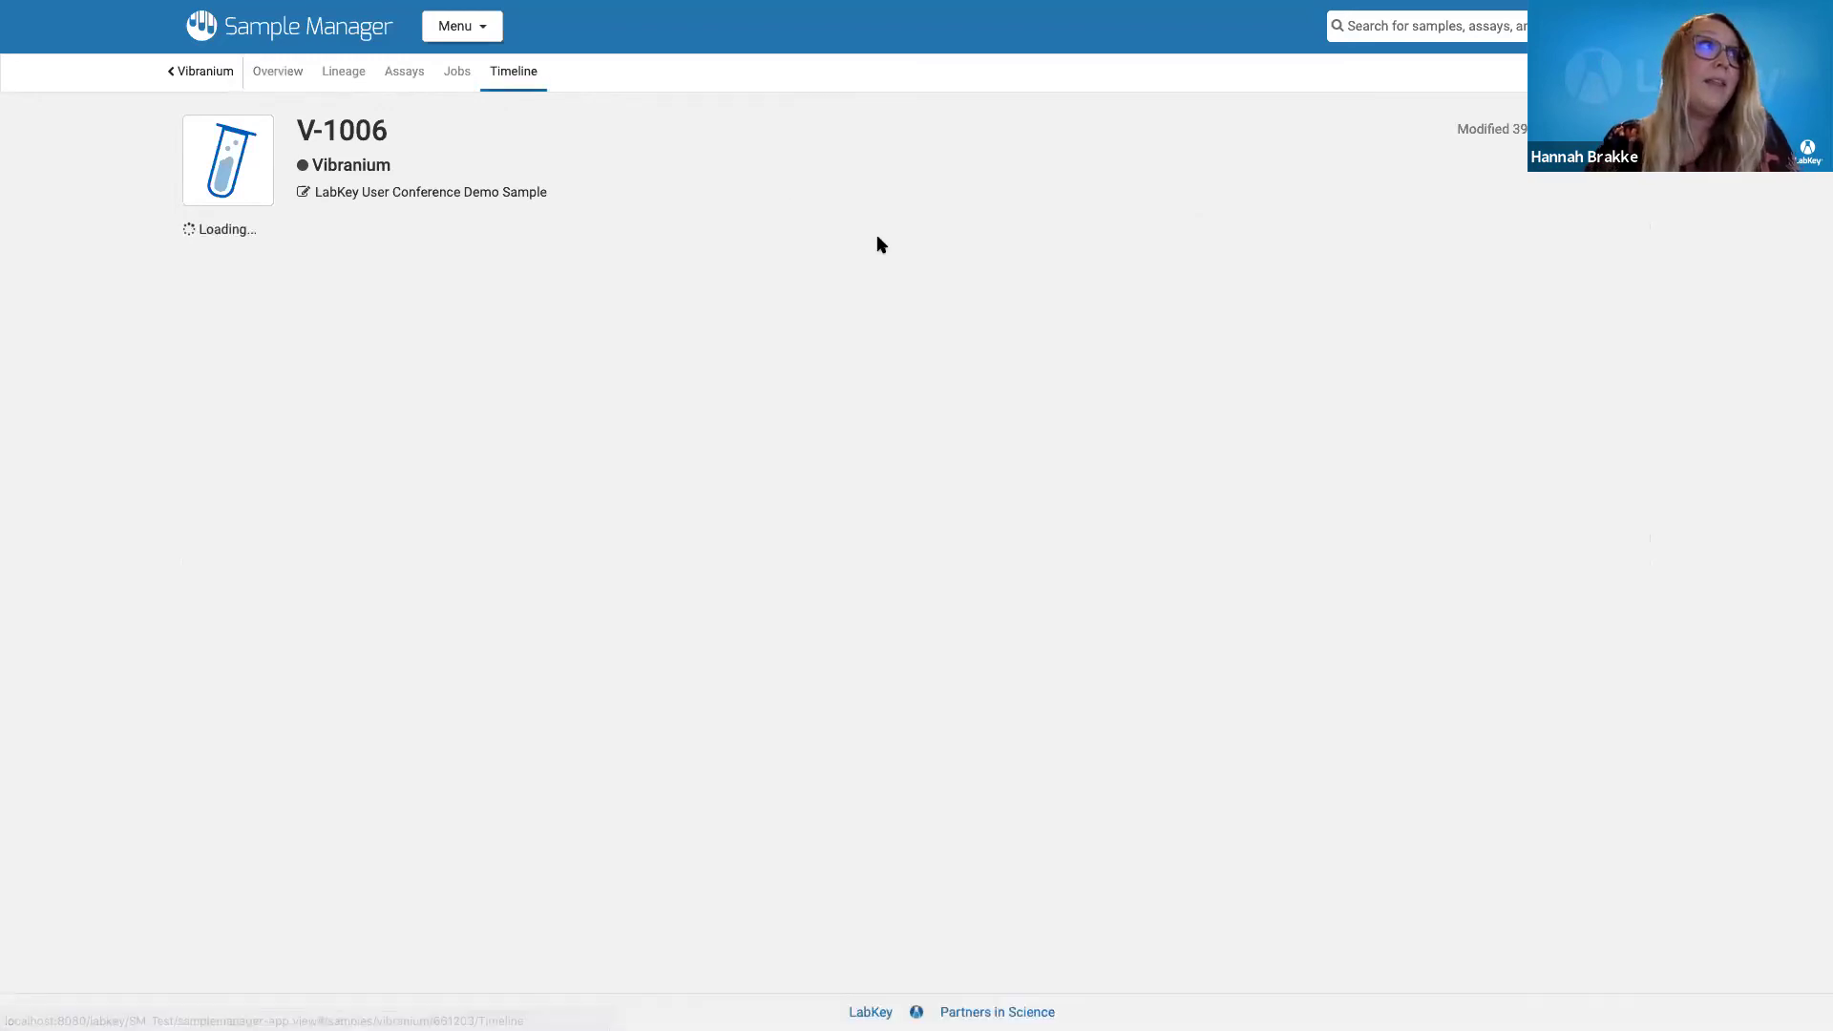
{"action": "scroll", "coordinate": [872, 549], "scroll_direction": "down", "scroll_amount": 3}
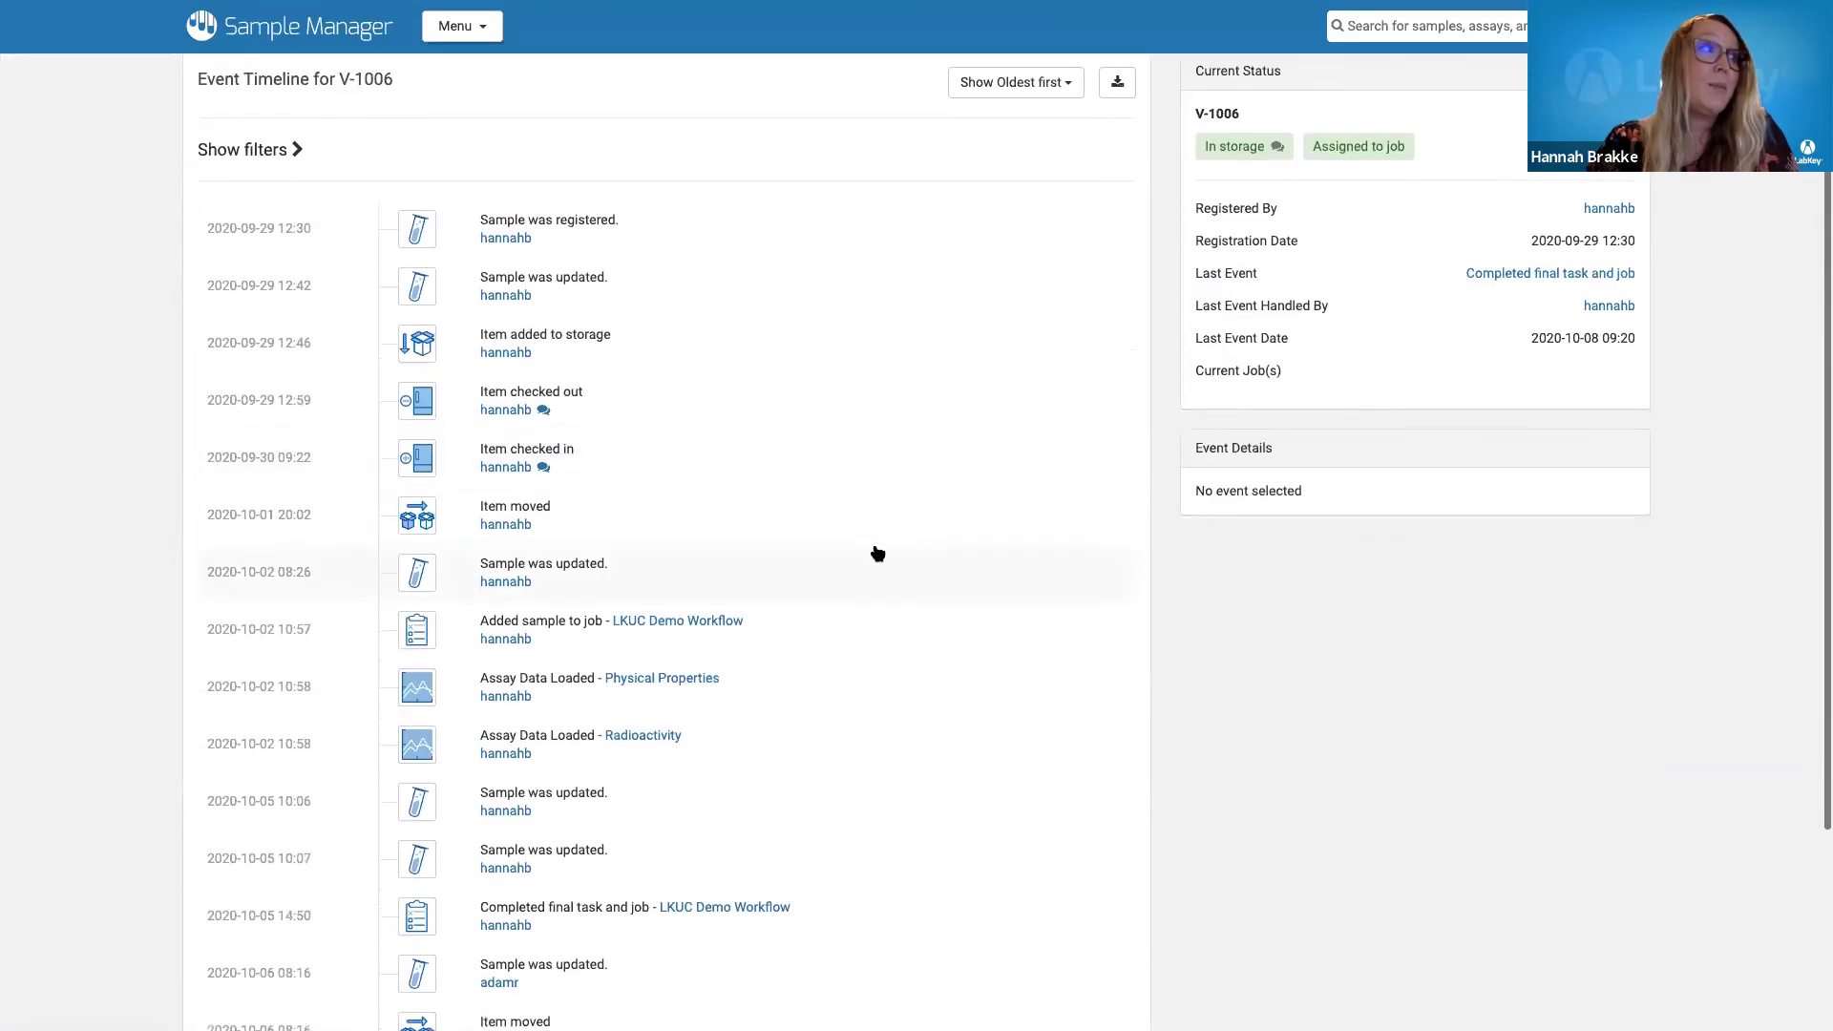
{"action": "scroll", "coordinate": [873, 549], "scroll_direction": "up", "scroll_amount": 1}
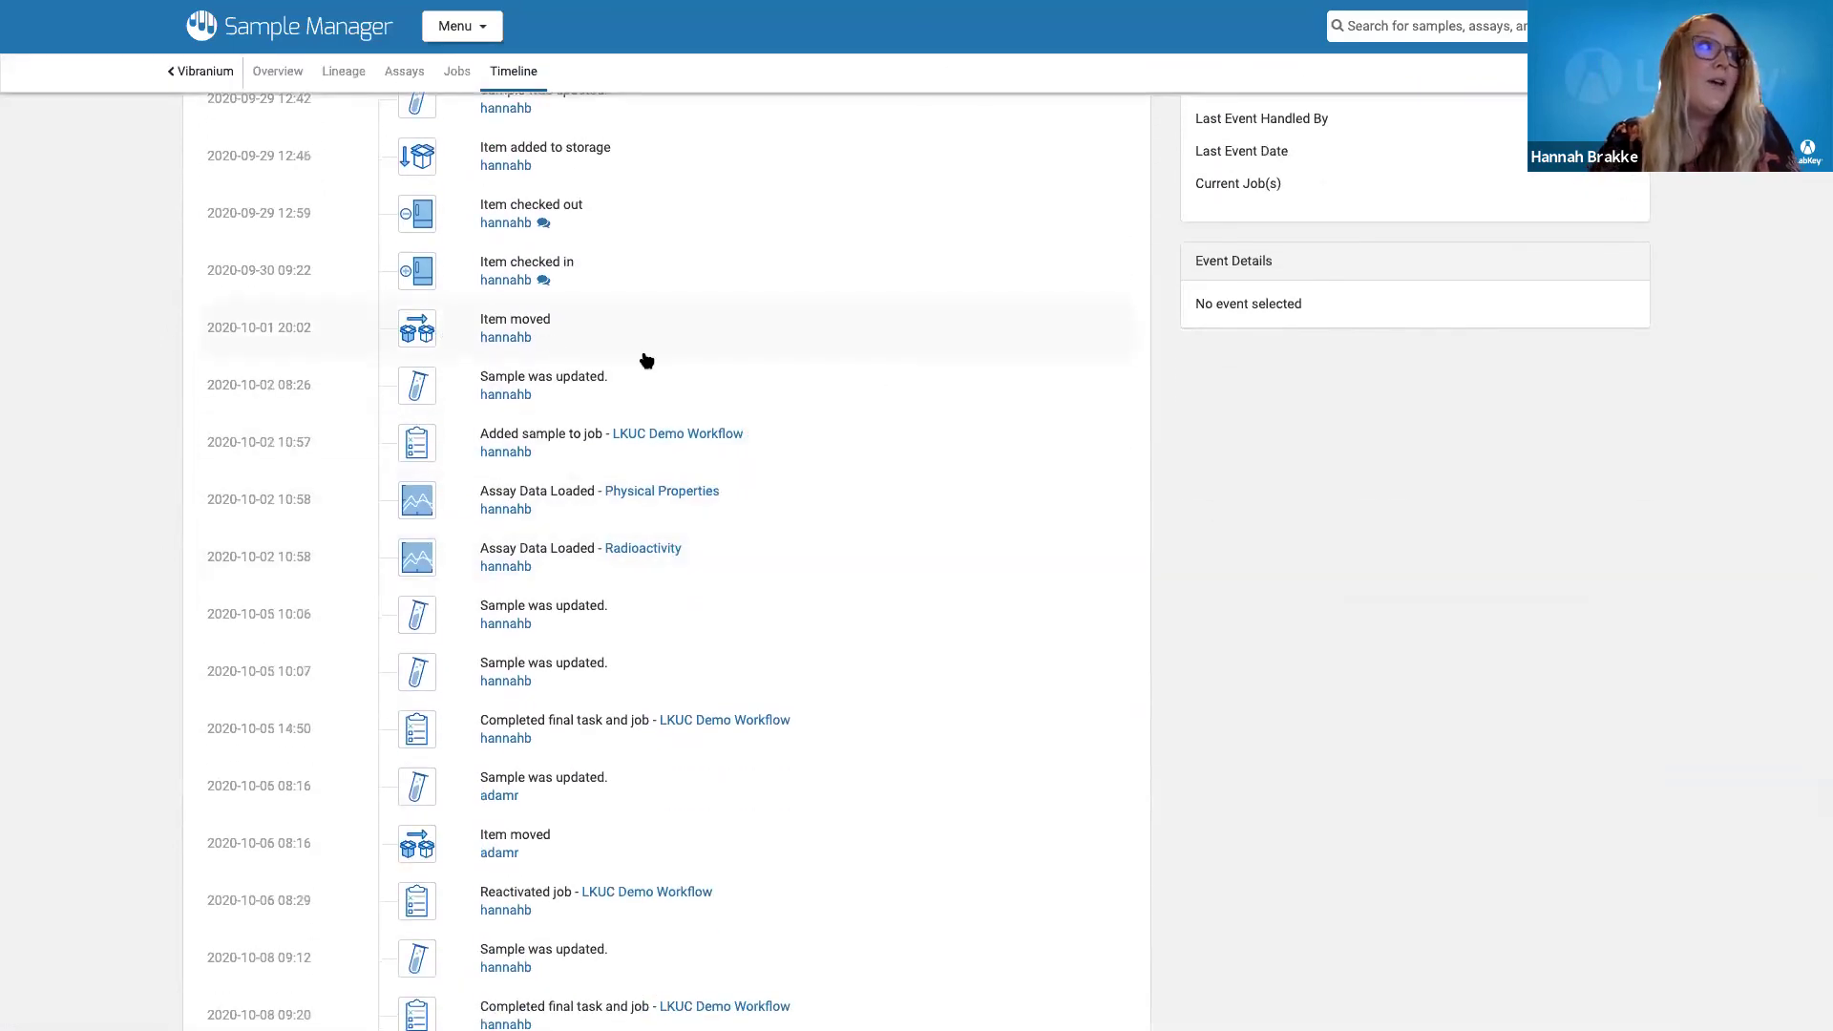
{"action": "scroll", "coordinate": [646, 360], "scroll_direction": "up", "scroll_amount": 3}
{"action": "scroll", "coordinate": [647, 360], "scroll_direction": "down", "scroll_amount": 4}
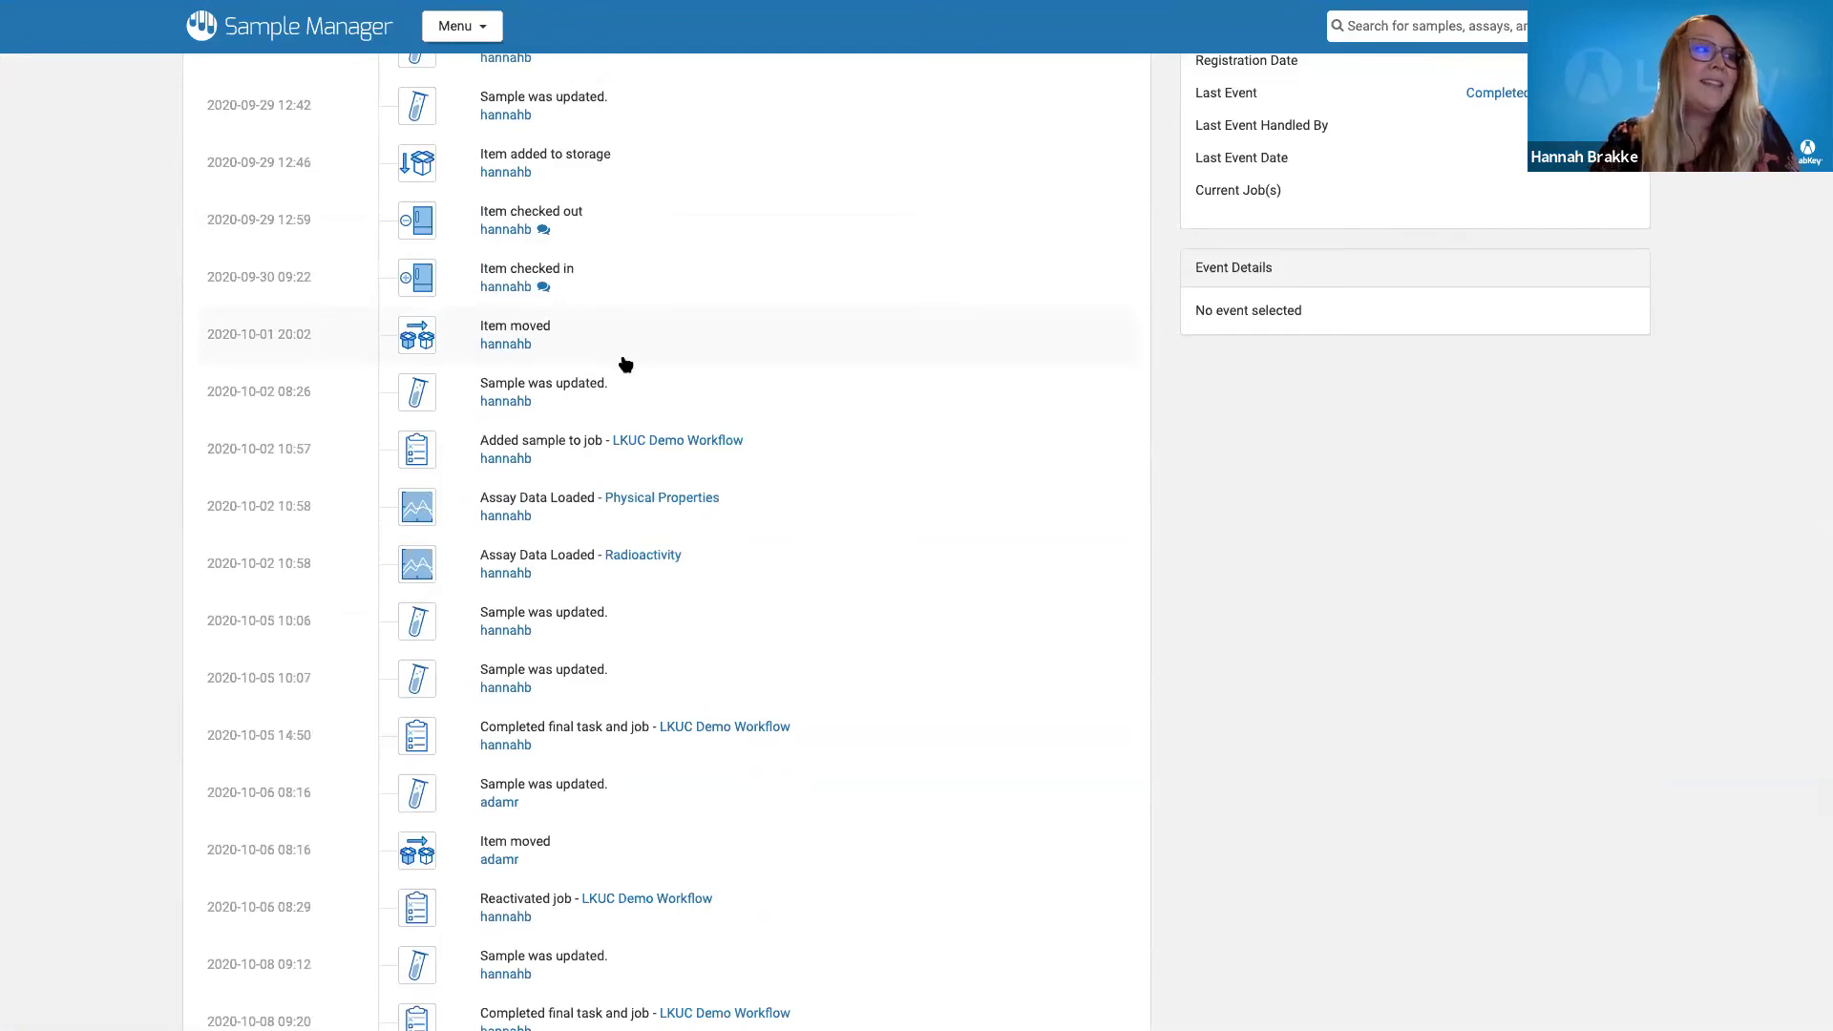
{"action": "scroll", "coordinate": [625, 364], "scroll_direction": "down", "scroll_amount": 1}
{"action": "scroll", "coordinate": [626, 364], "scroll_direction": "up", "scroll_amount": 1}
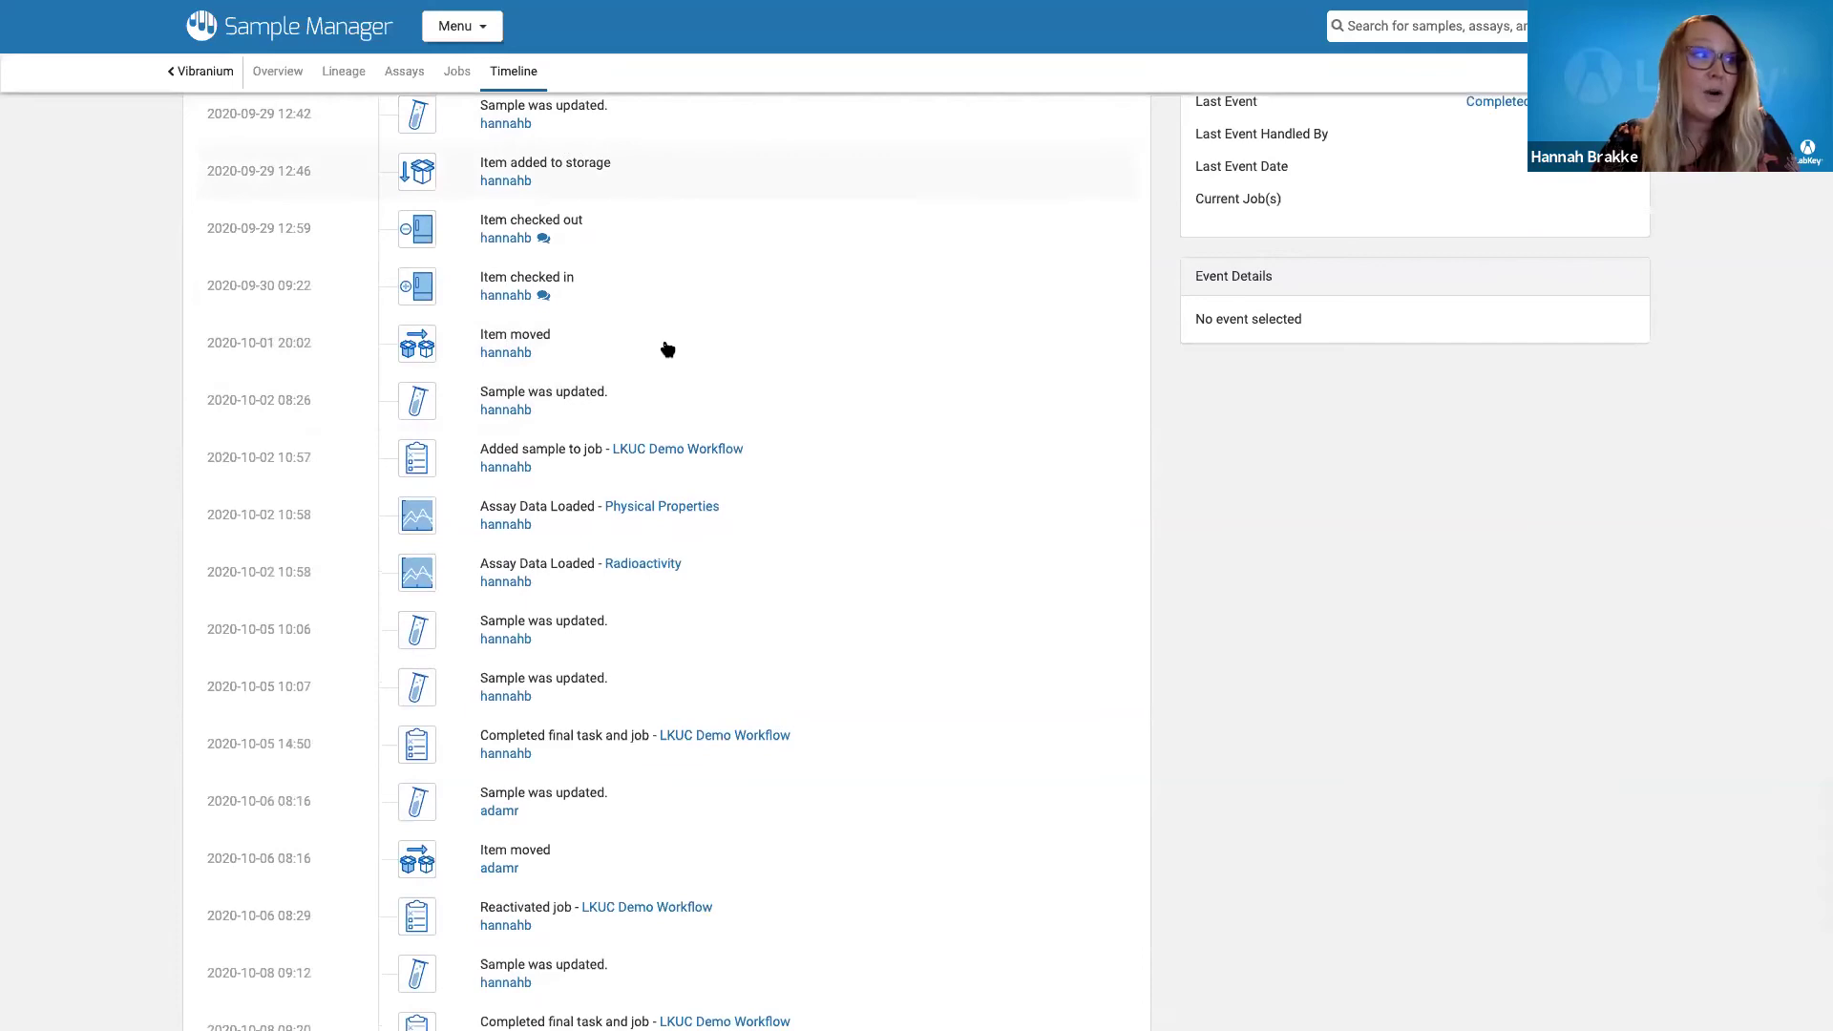
{"action": "scroll", "coordinate": [688, 537], "scroll_direction": "down", "scroll_amount": 2}
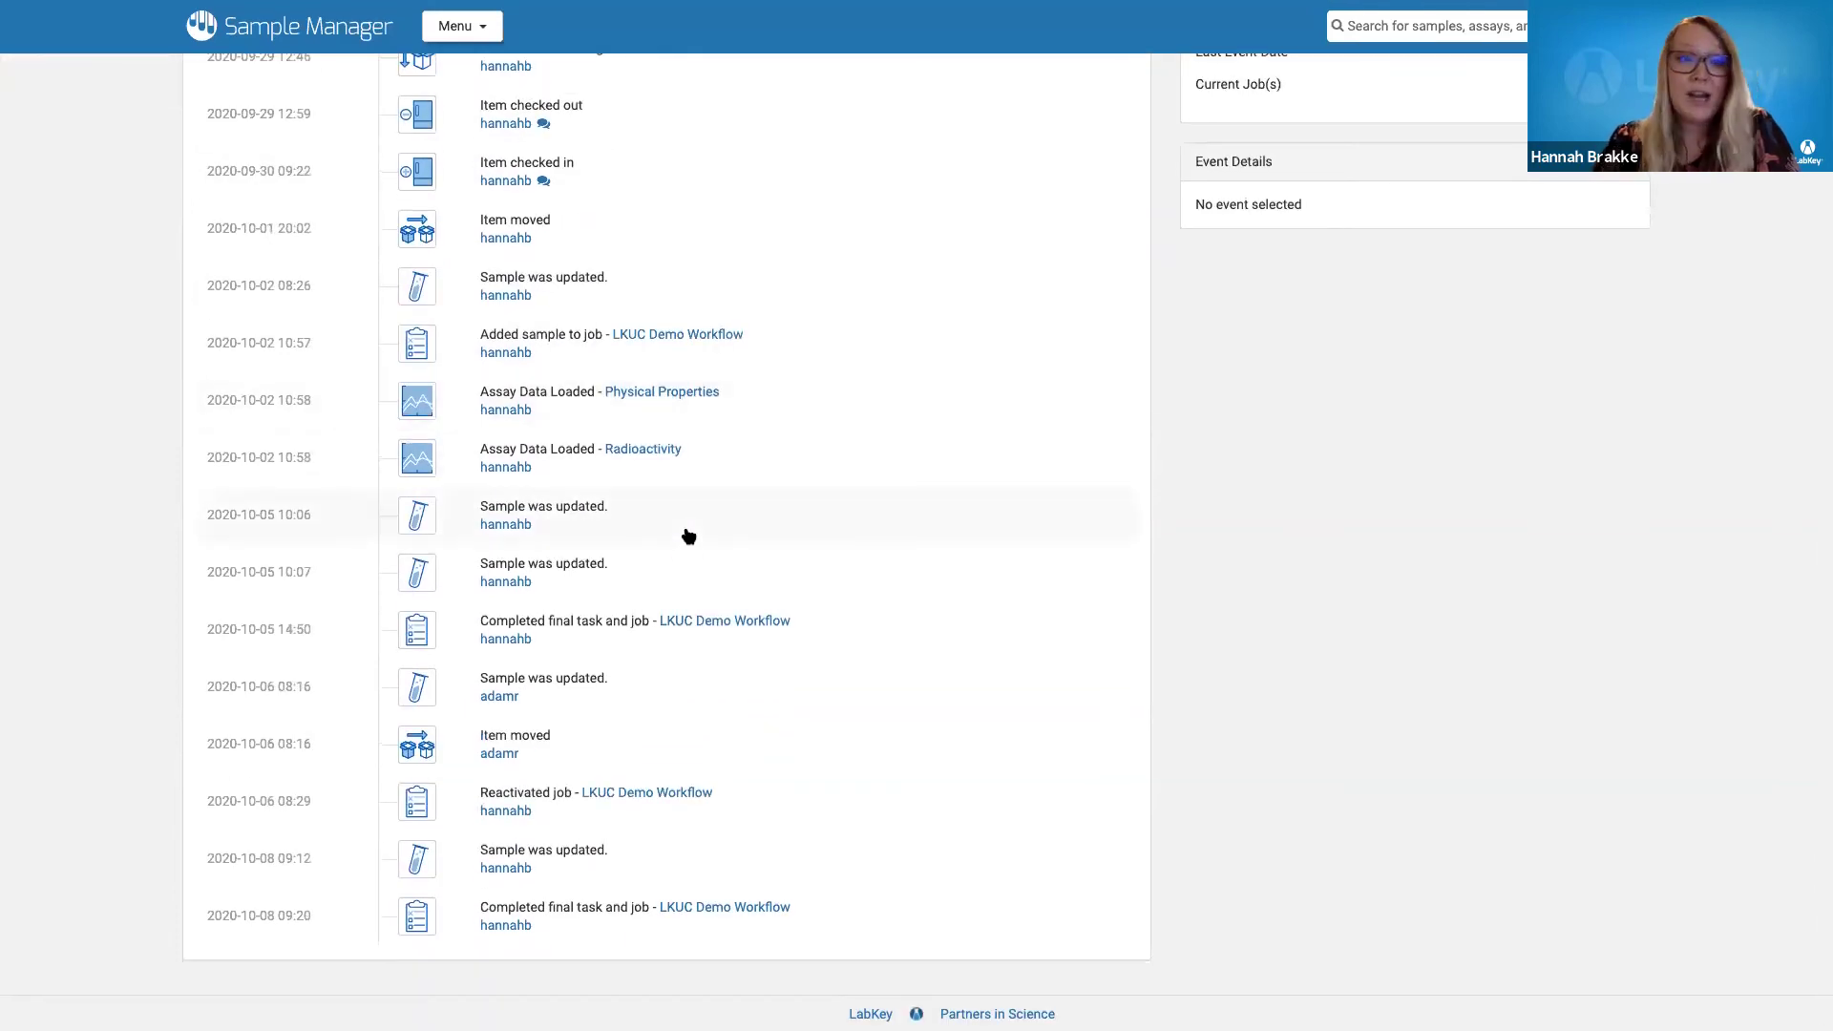
{"action": "scroll", "coordinate": [689, 536], "scroll_direction": "up", "scroll_amount": 5}
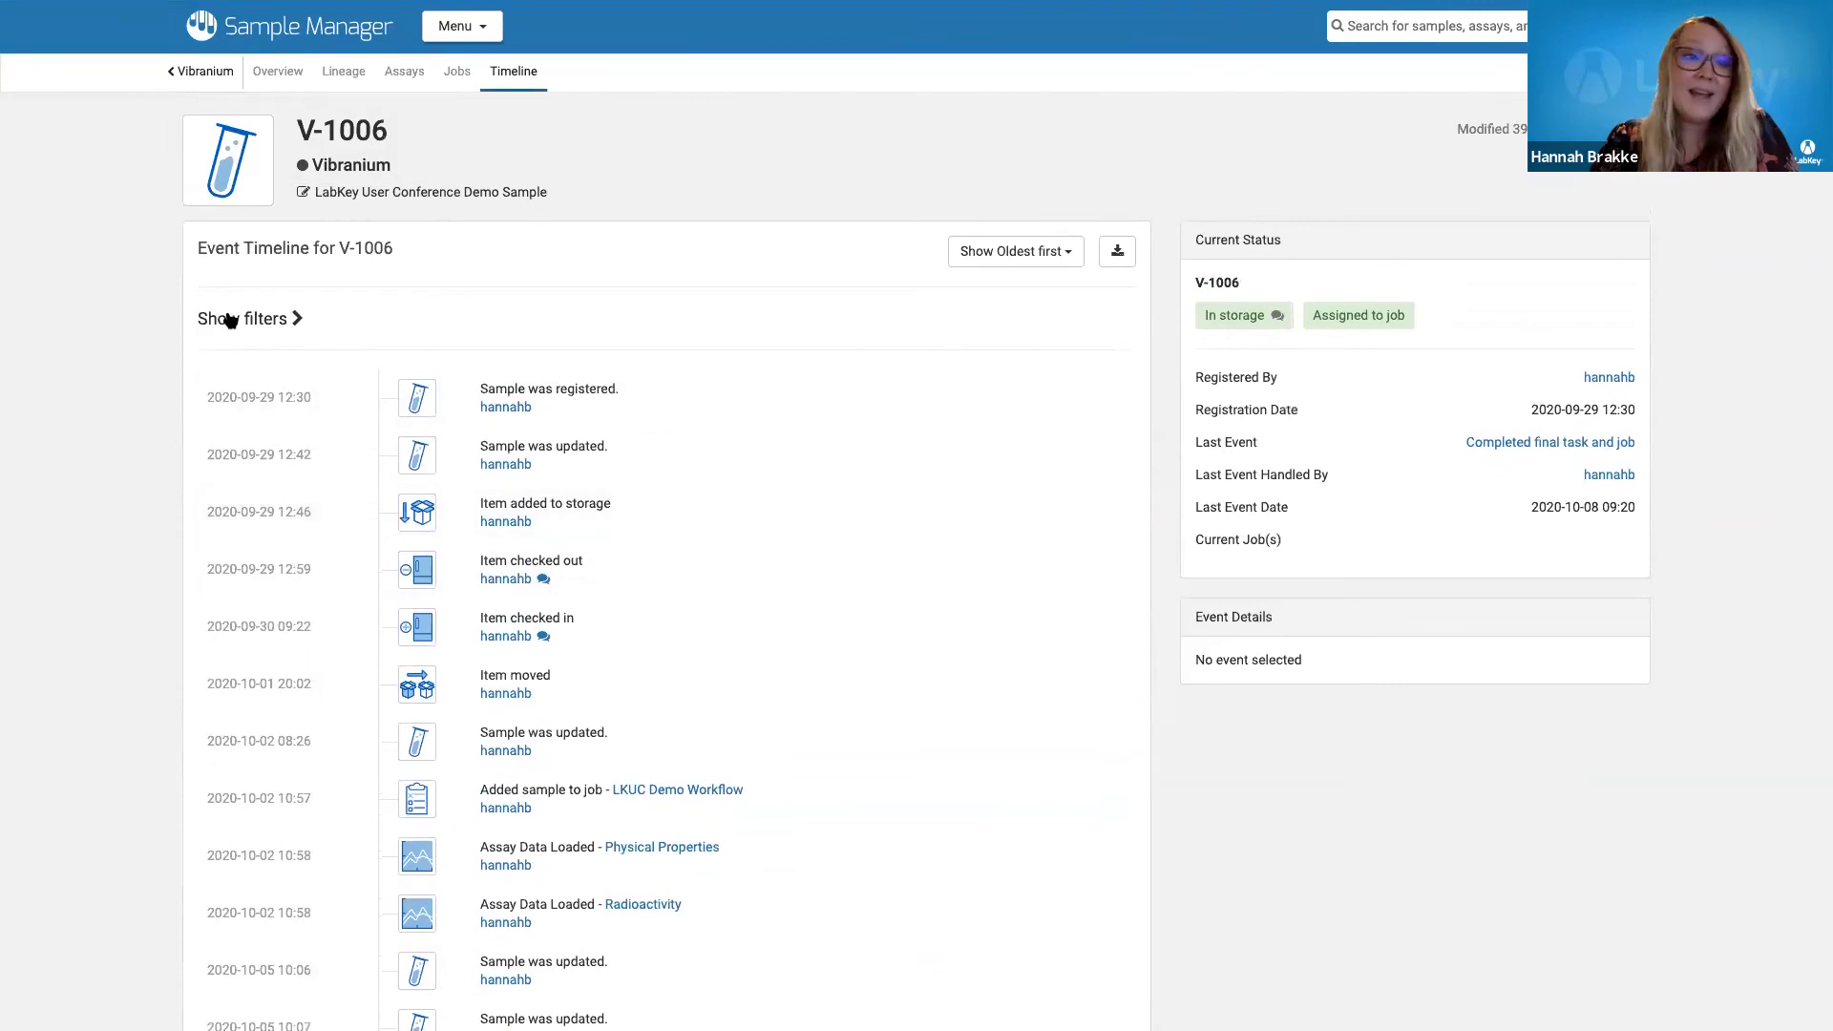
{"action": "left_click", "coordinate": [230, 321]}
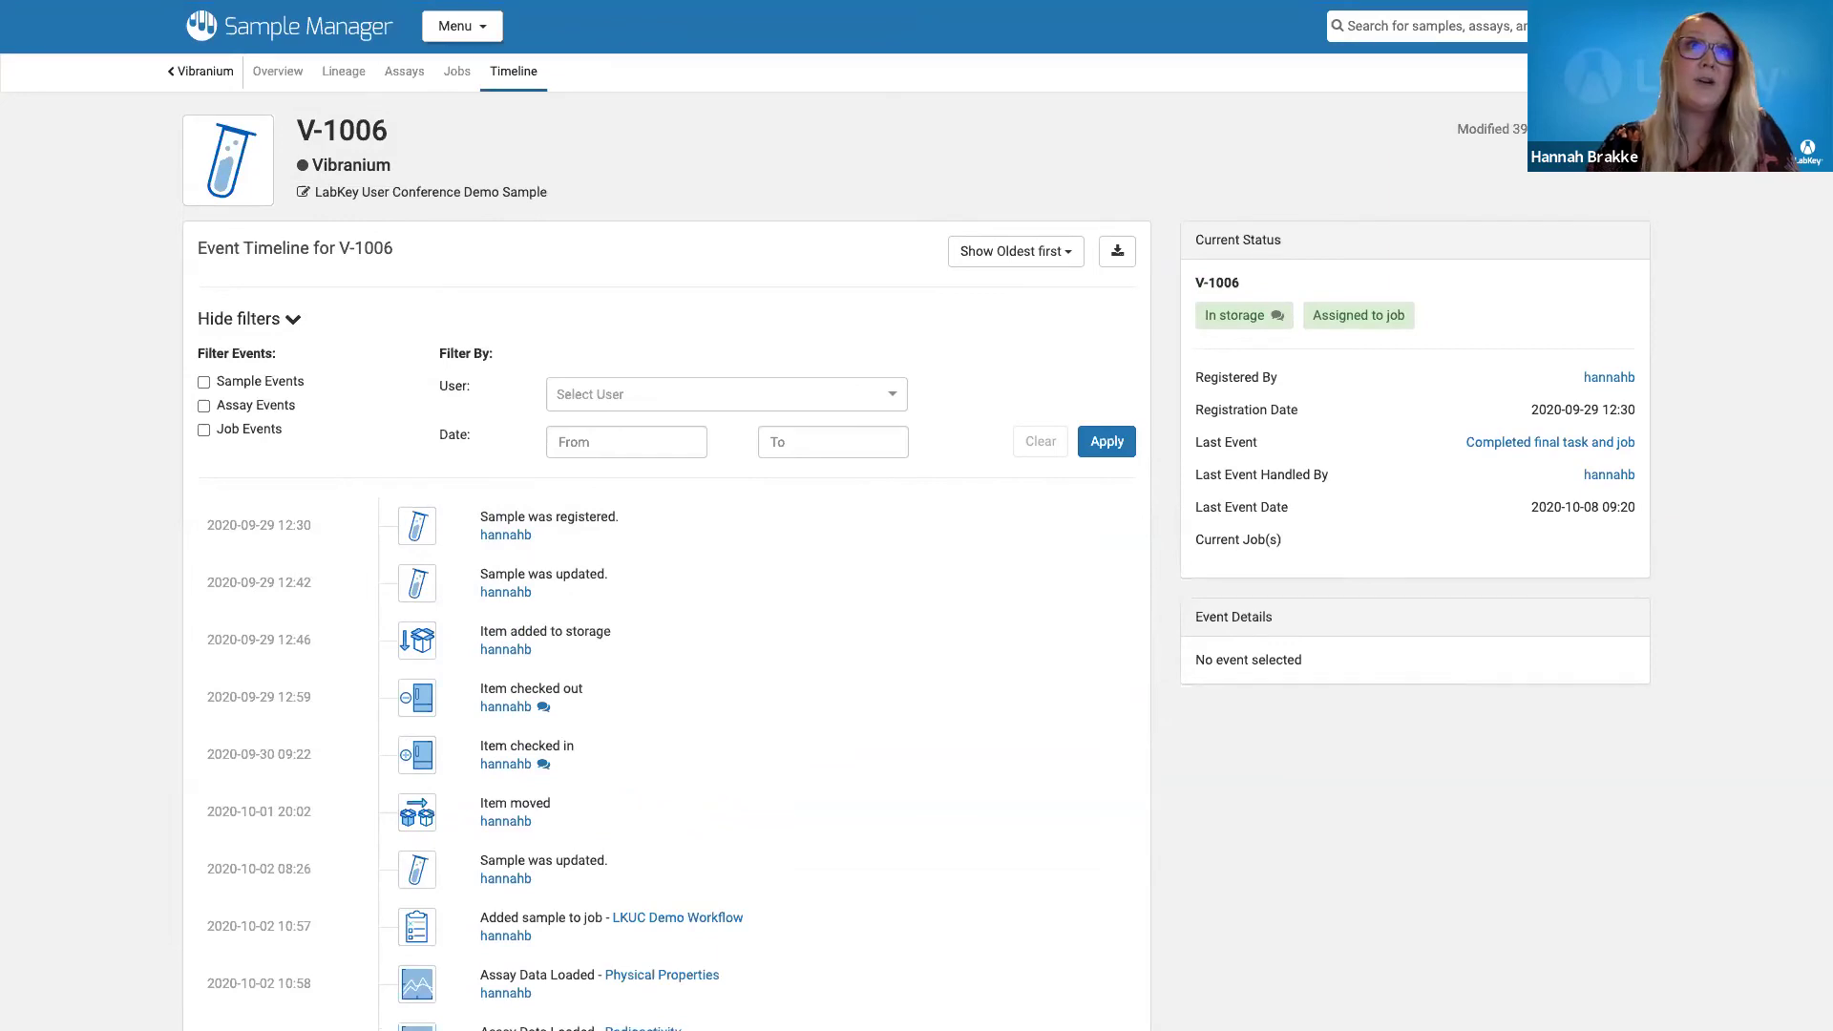
Open the administration area and view its user management and application role permissions pages
{"action": "left_click", "coordinate": [1623, 26]}
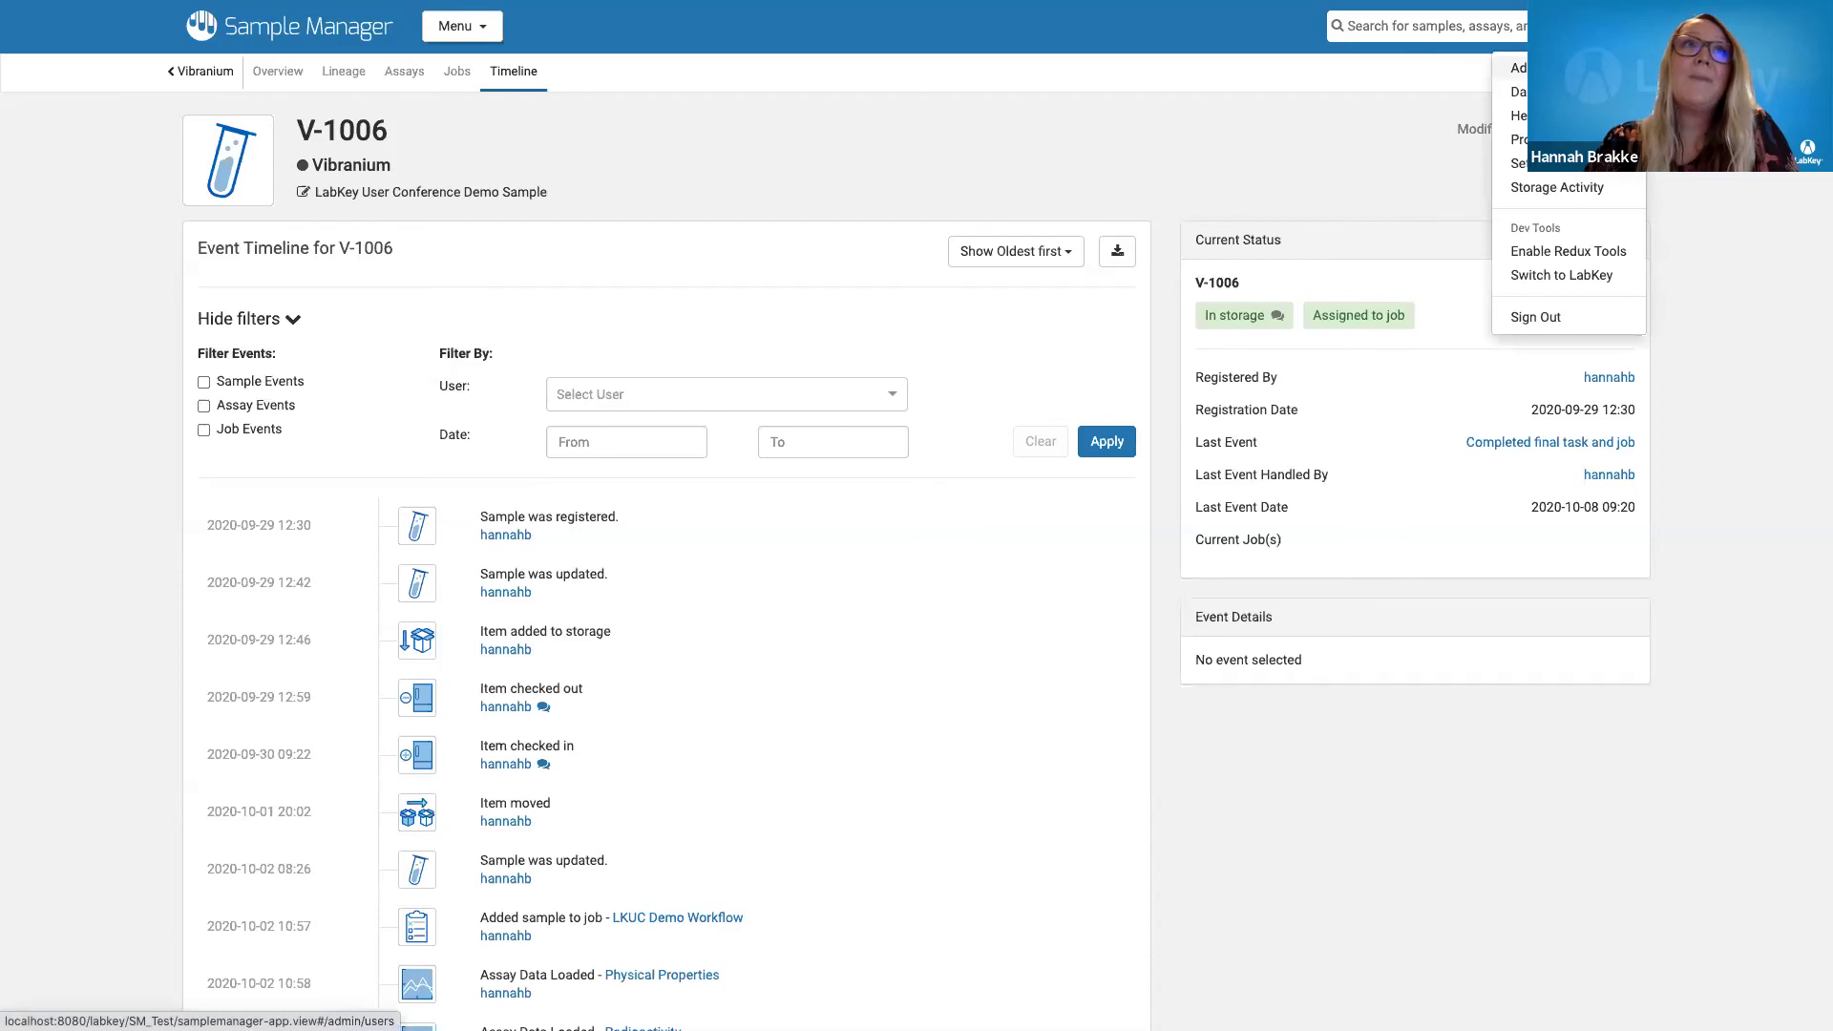
{"action": "left_click", "coordinate": [1547, 68]}
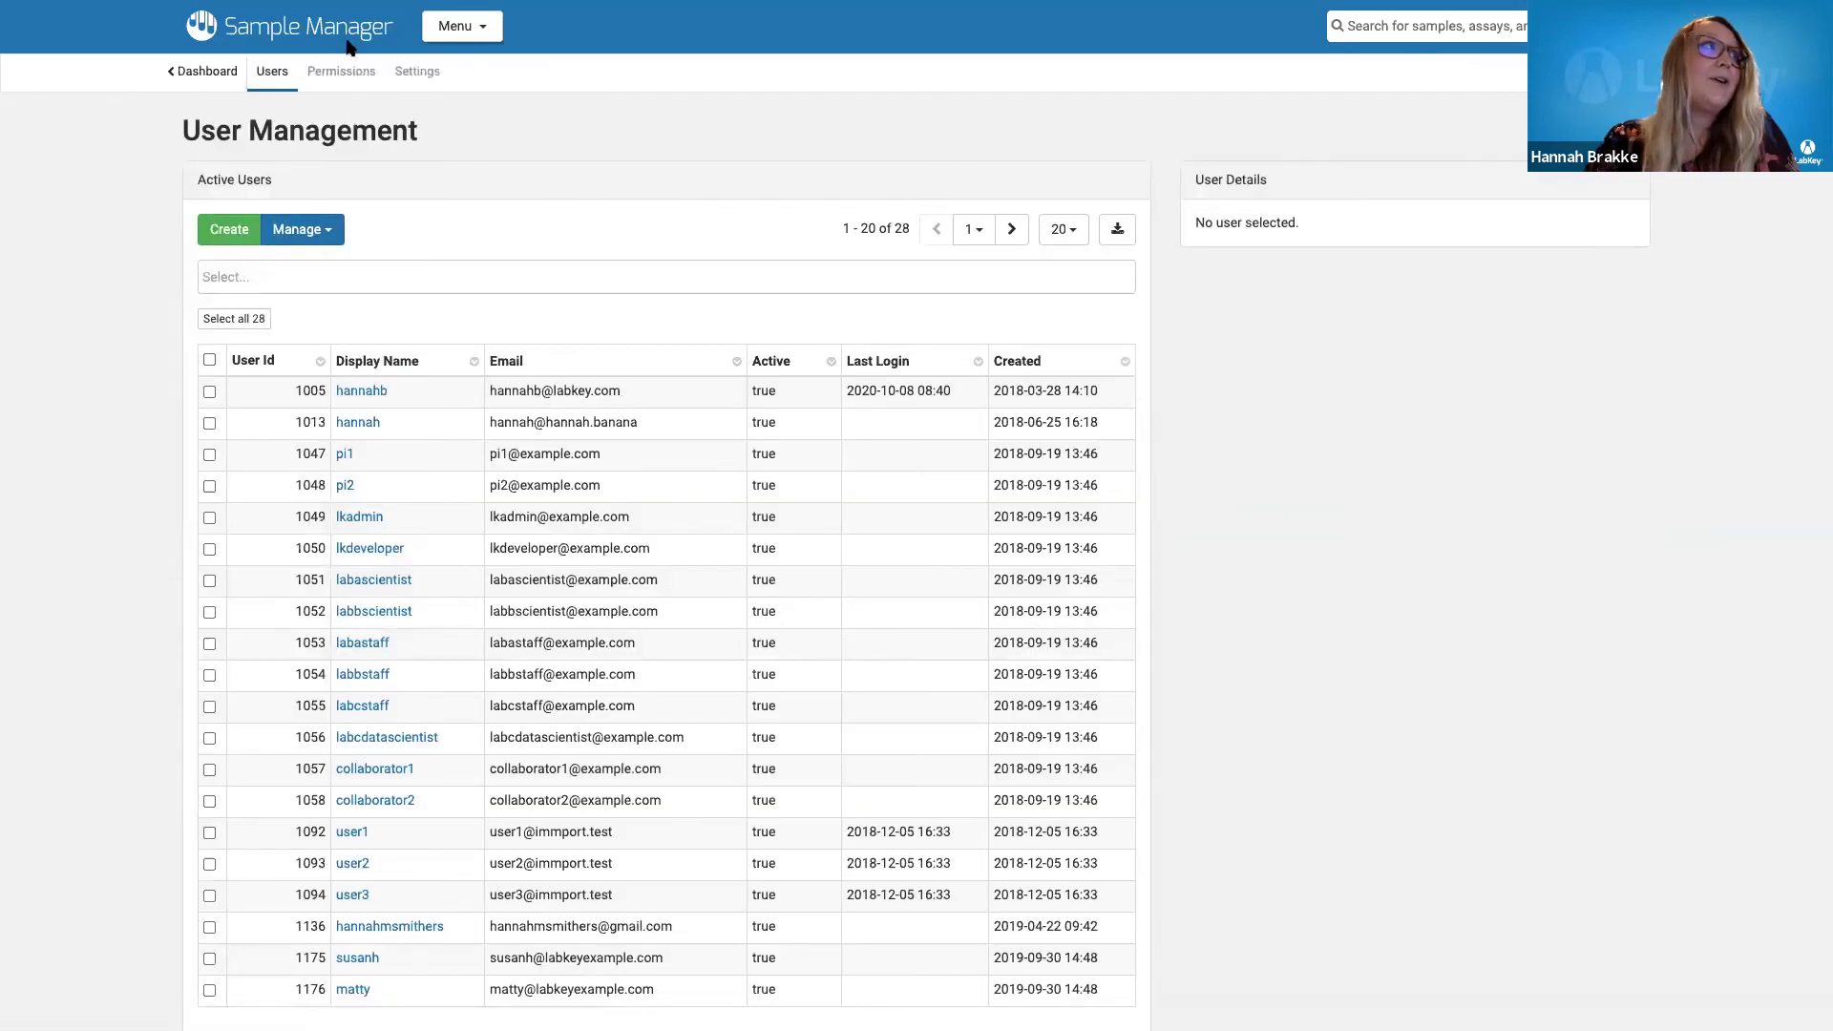
{"action": "left_click", "coordinate": [341, 70]}
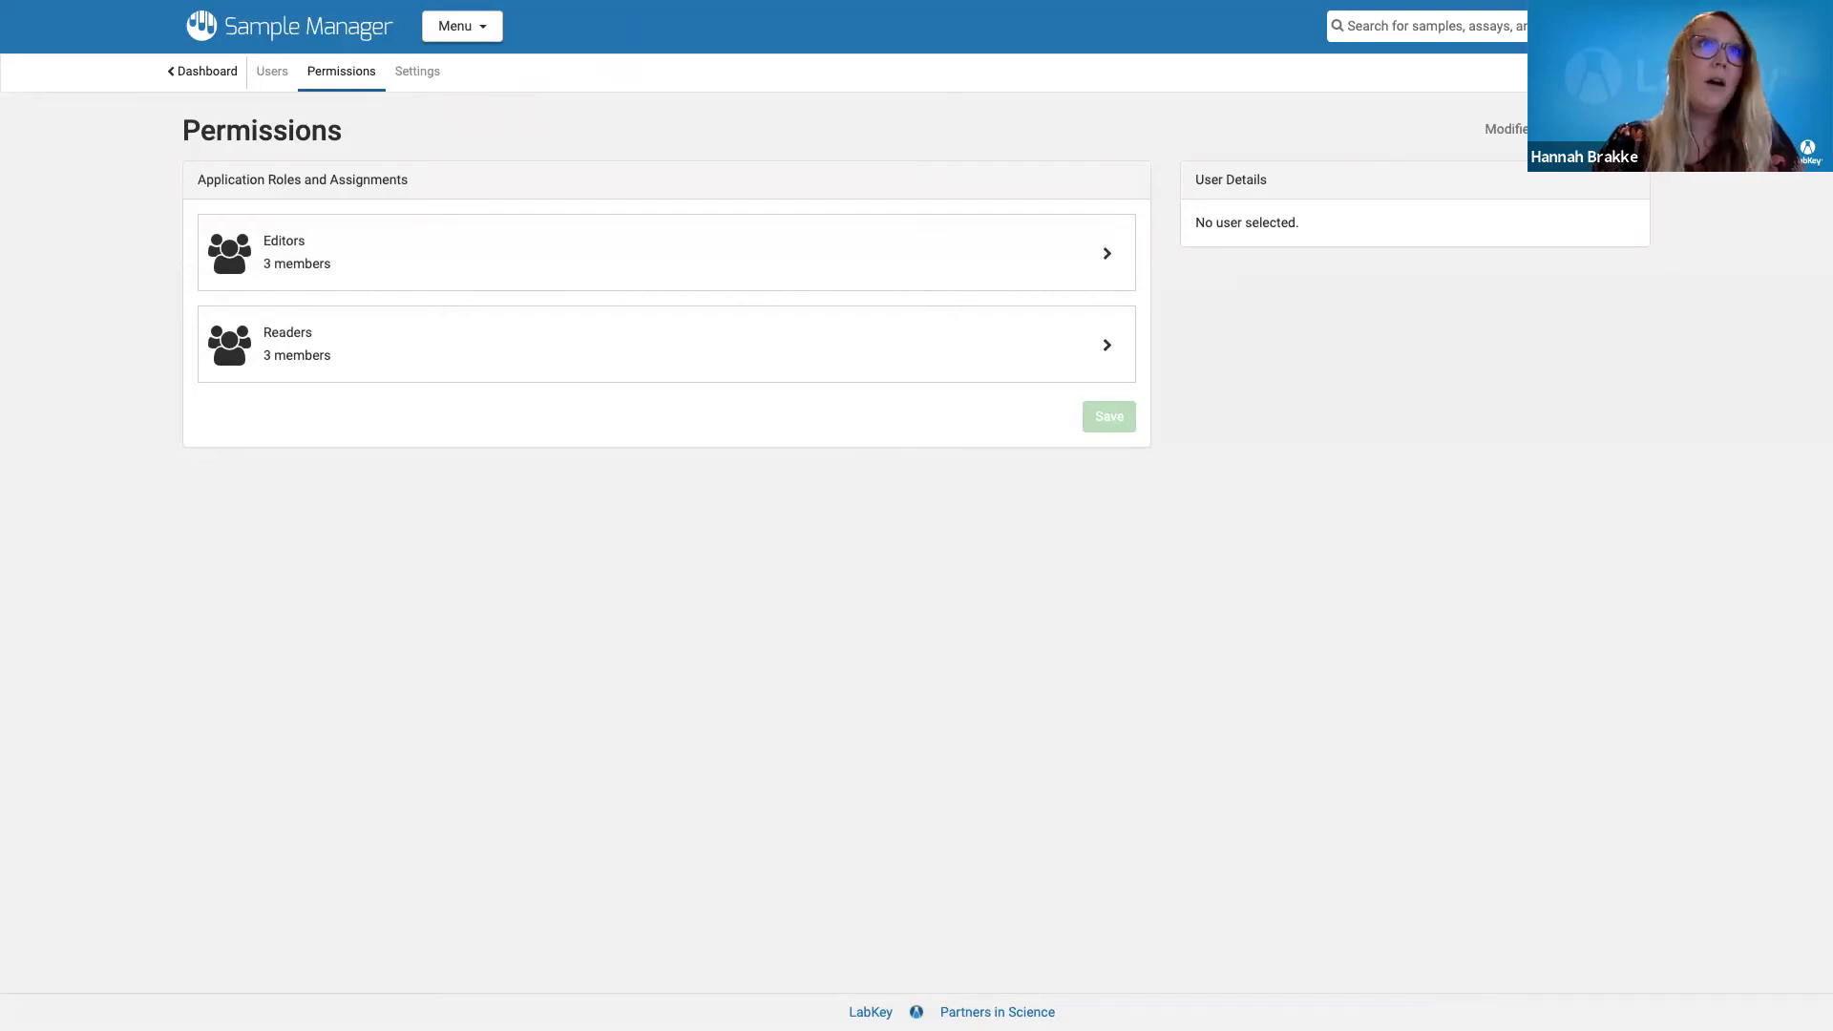
Open the audit log of roles and assignment events and look through the other event types available
{"action": "left_click", "coordinate": [1515, 162]}
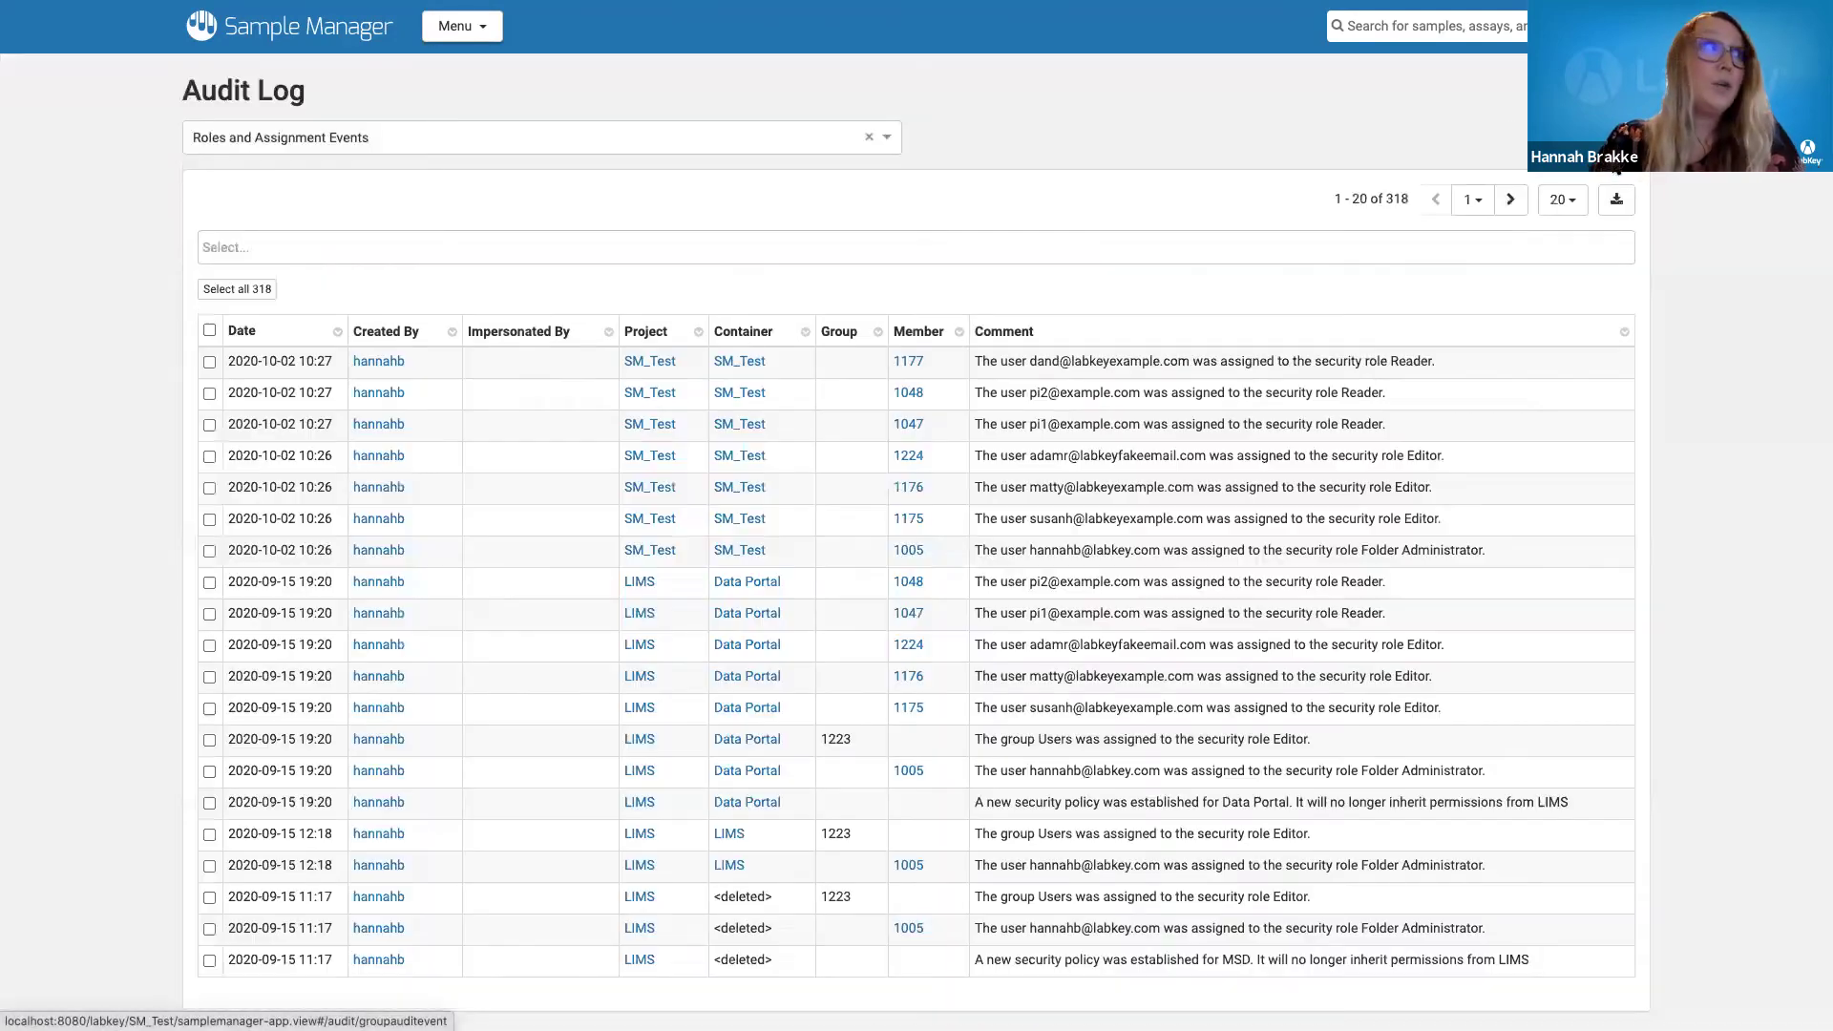
{"action": "left_click", "coordinate": [536, 139]}
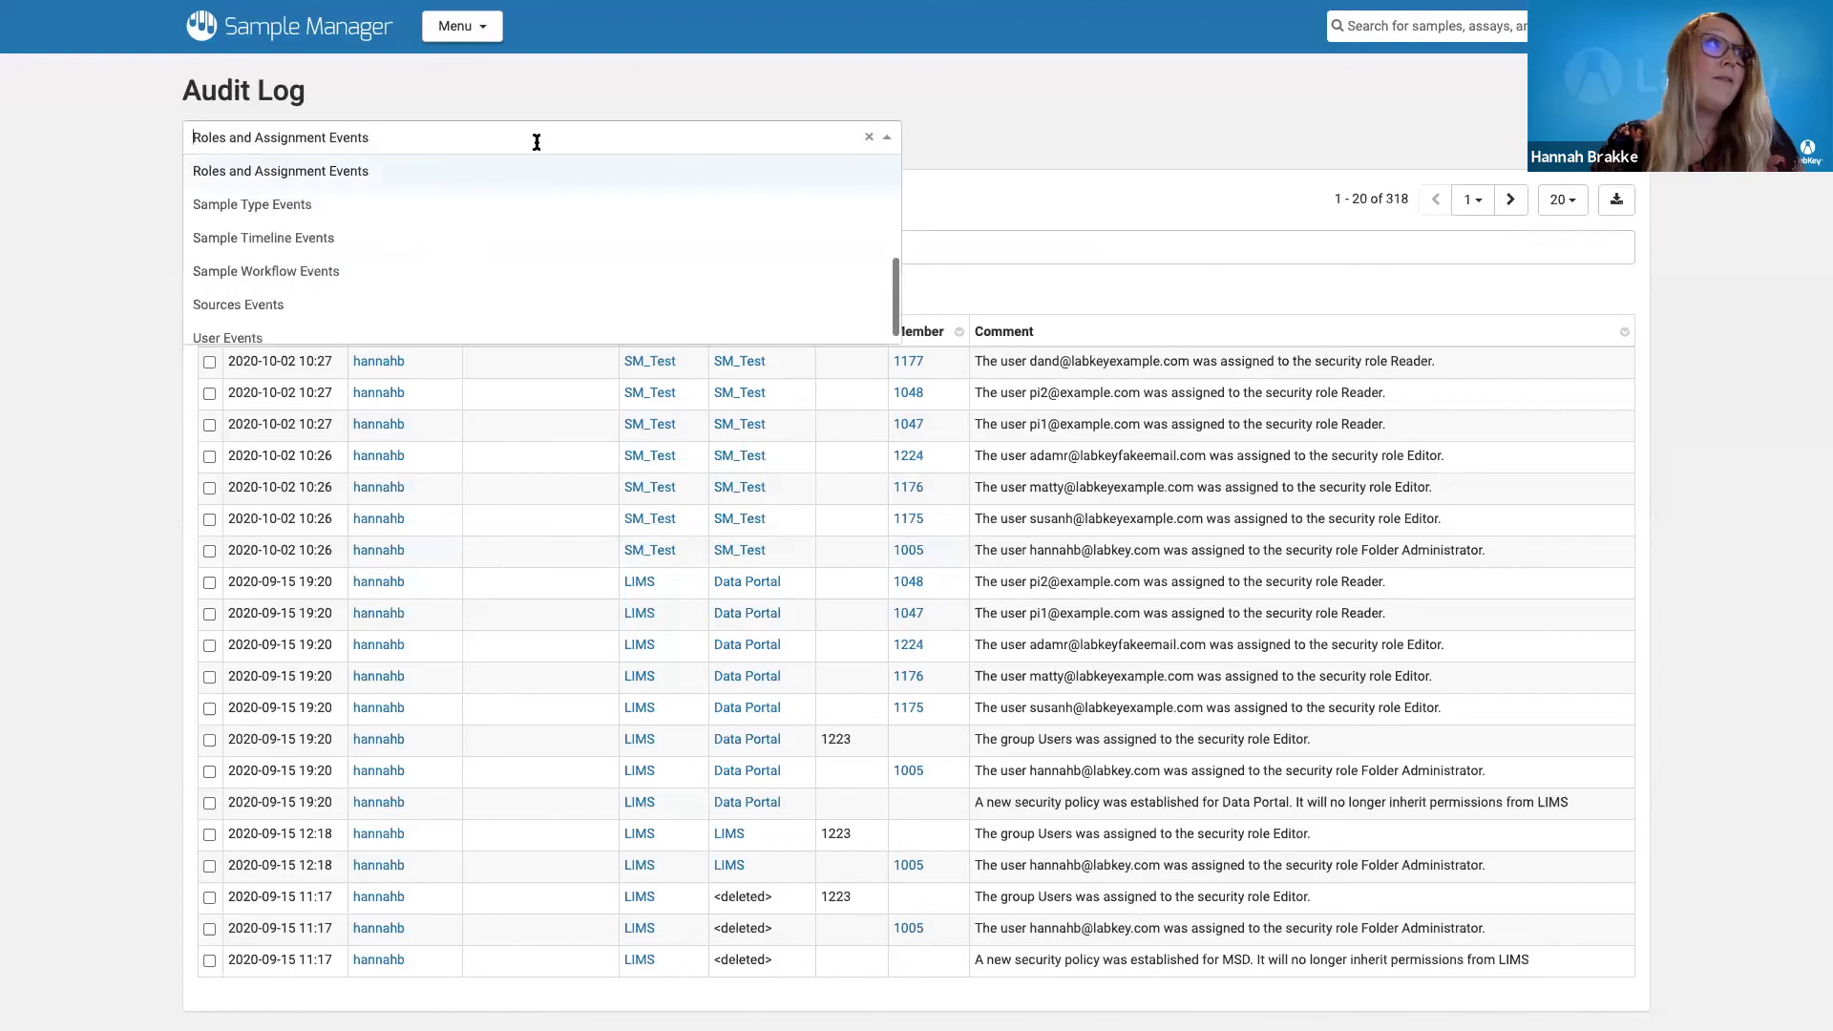
{"action": "scroll", "coordinate": [522, 237], "scroll_direction": "up", "scroll_amount": 5}
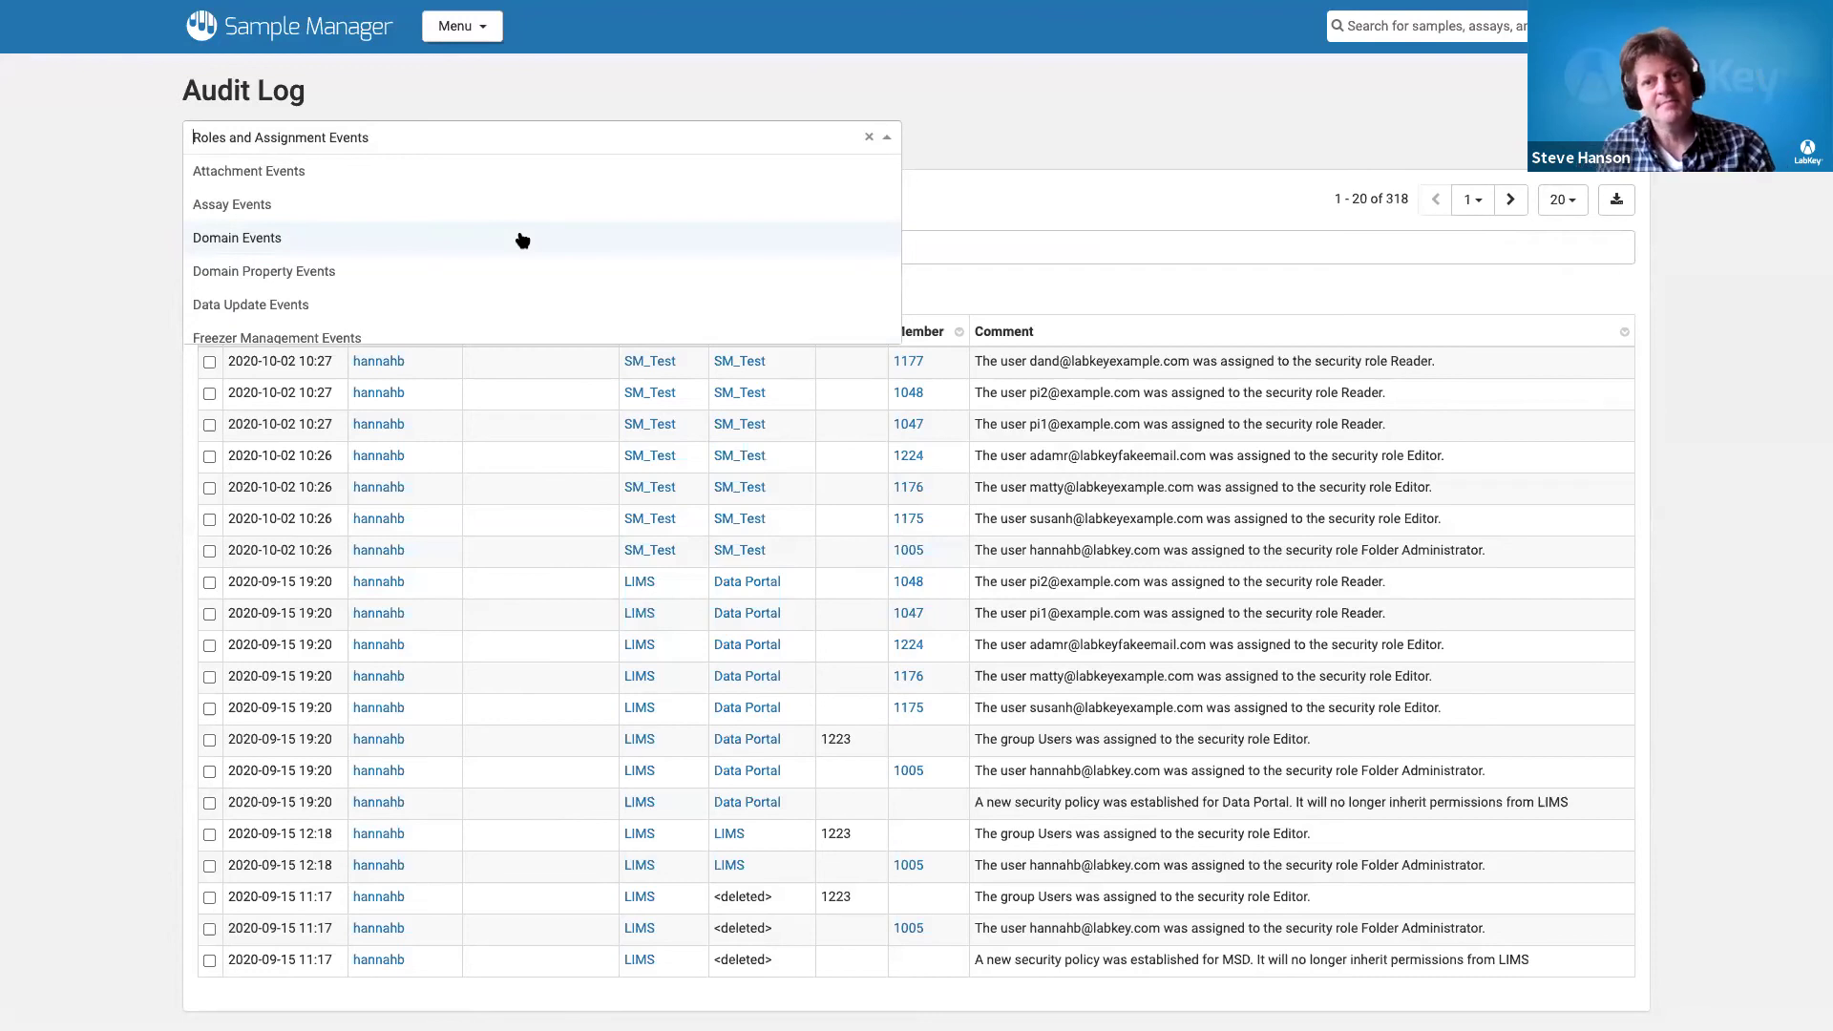
{"action": "left_click", "coordinate": [612, 95]}
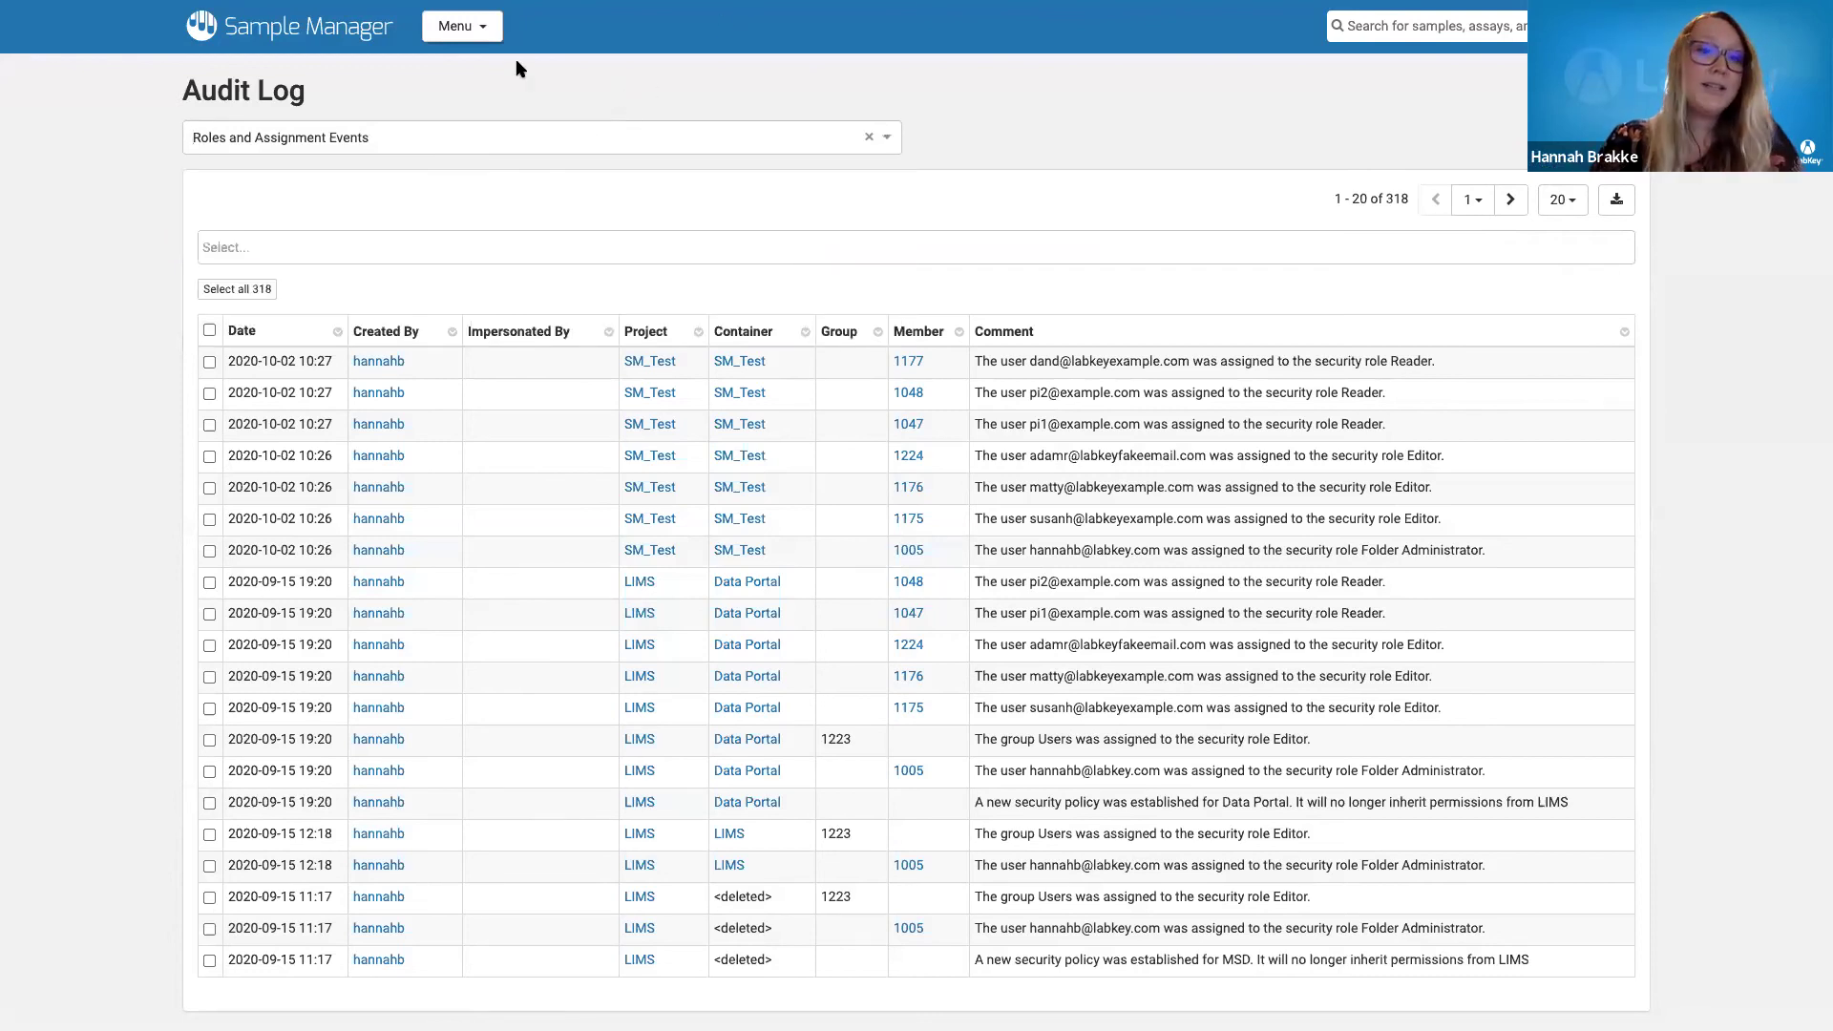
Open the Vibranium sample type's overview and show the export options for the selected samples
{"action": "left_click", "coordinate": [462, 28]}
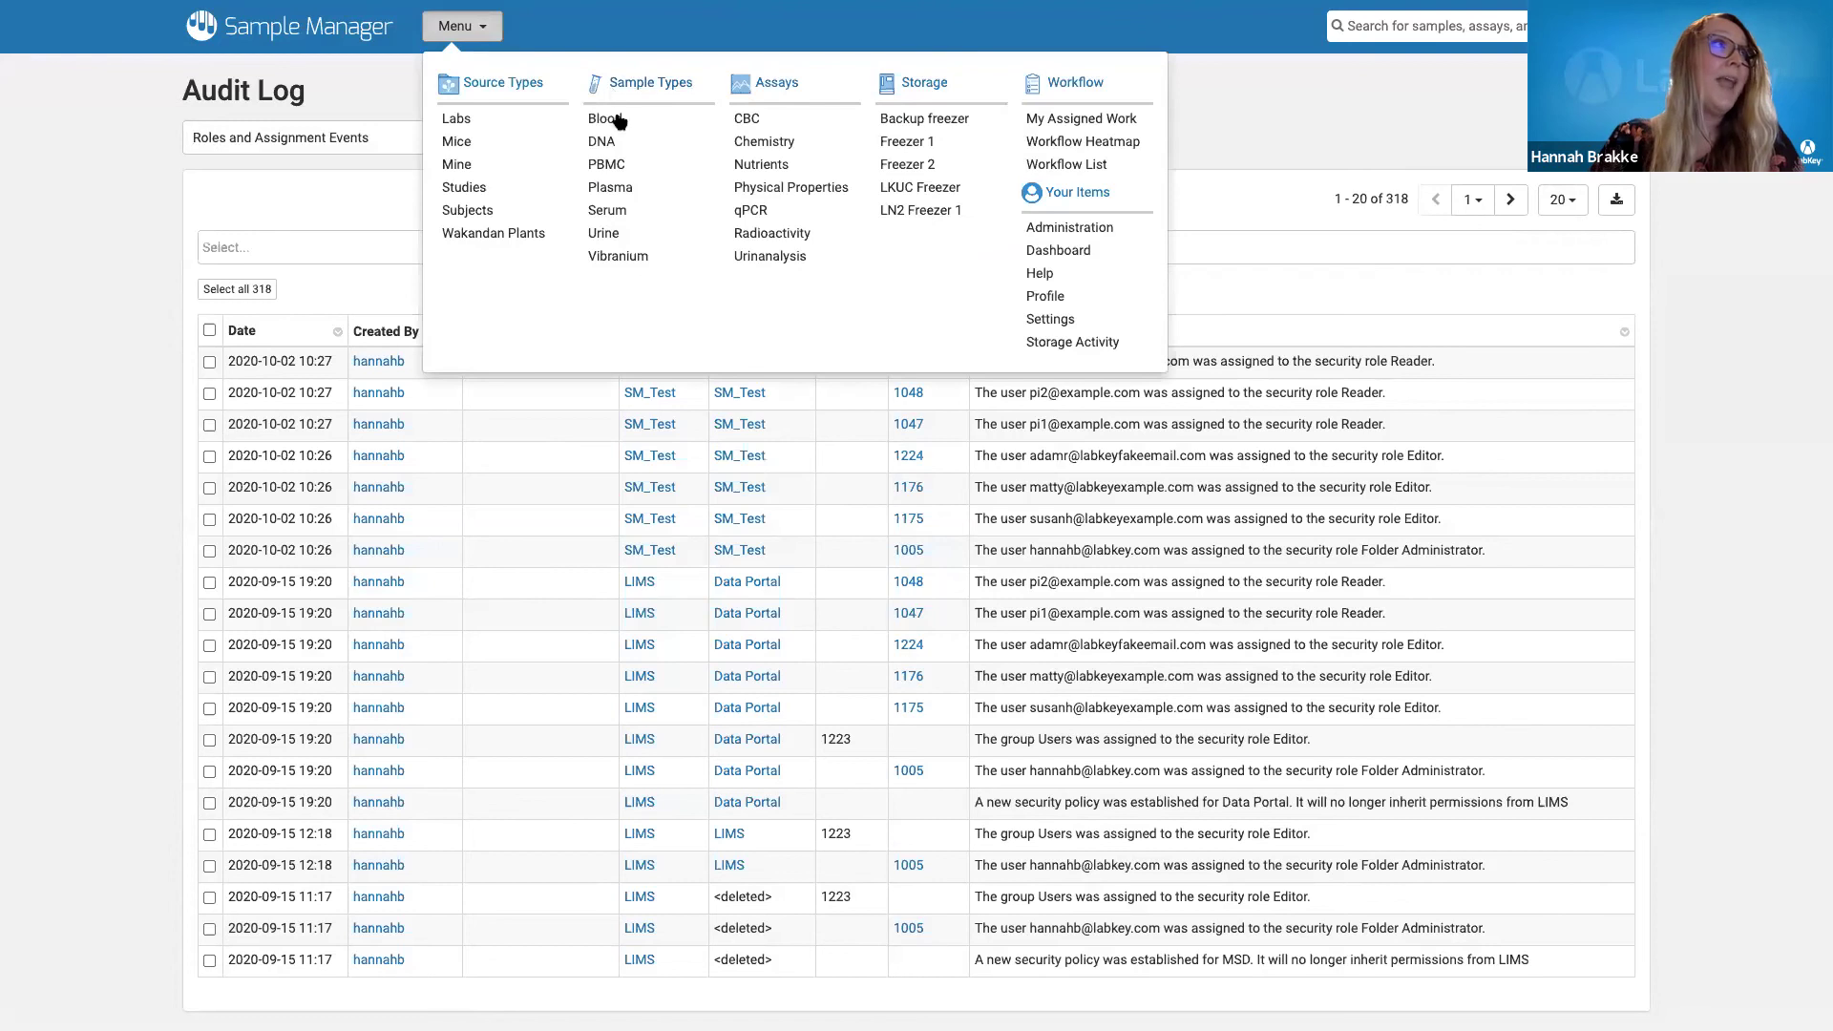
{"action": "left_click", "coordinate": [634, 260]}
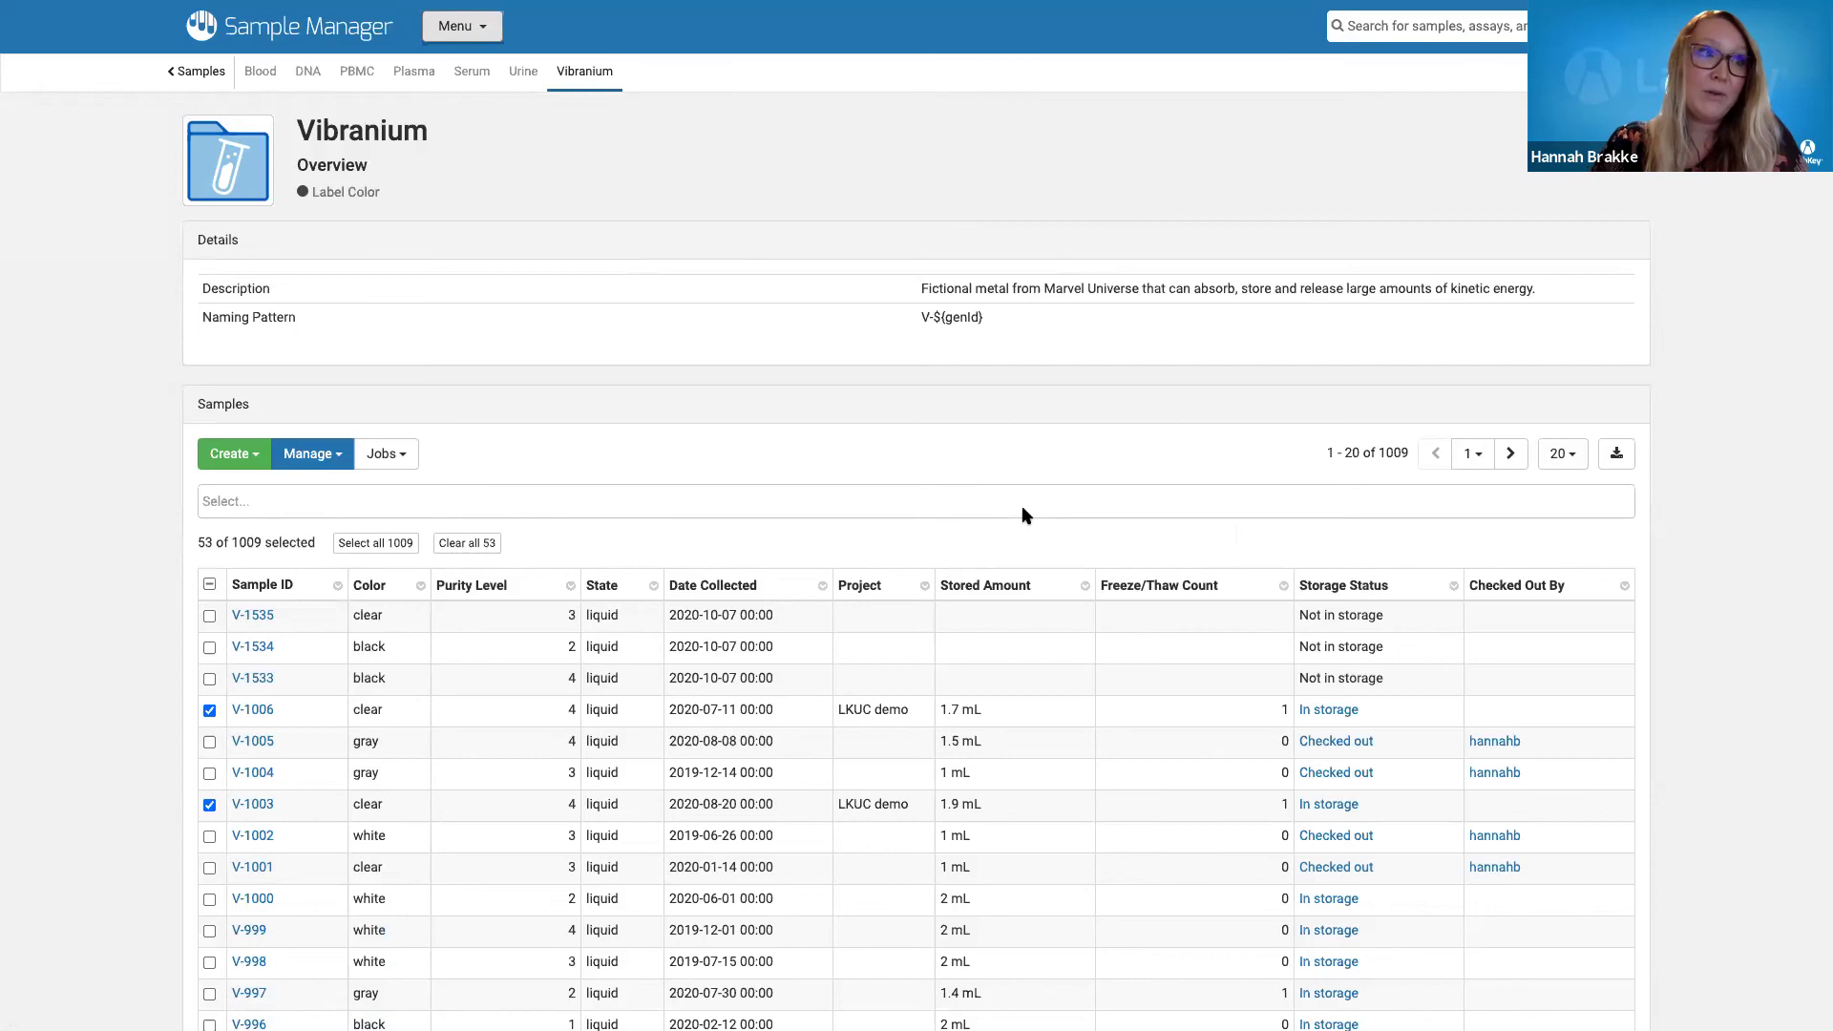
{"action": "scroll", "coordinate": [1317, 537], "scroll_direction": "down", "scroll_amount": 1}
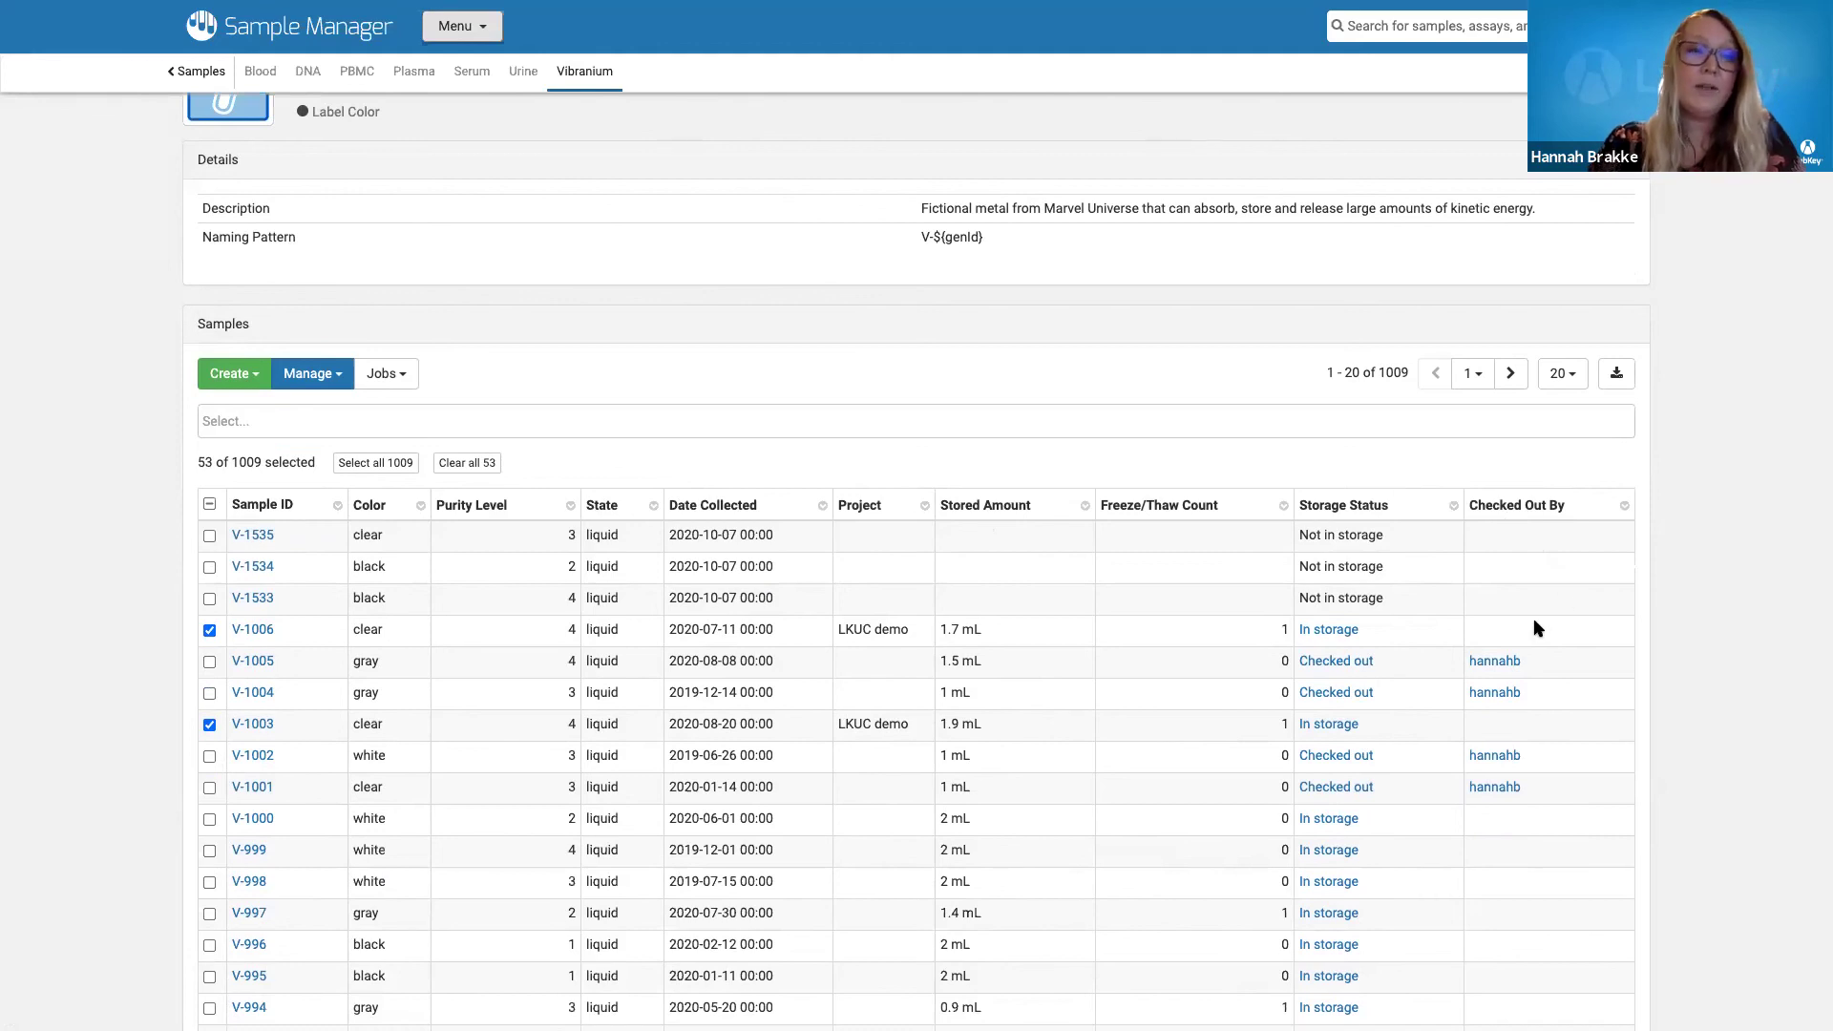
{"action": "left_click", "coordinate": [1617, 377]}
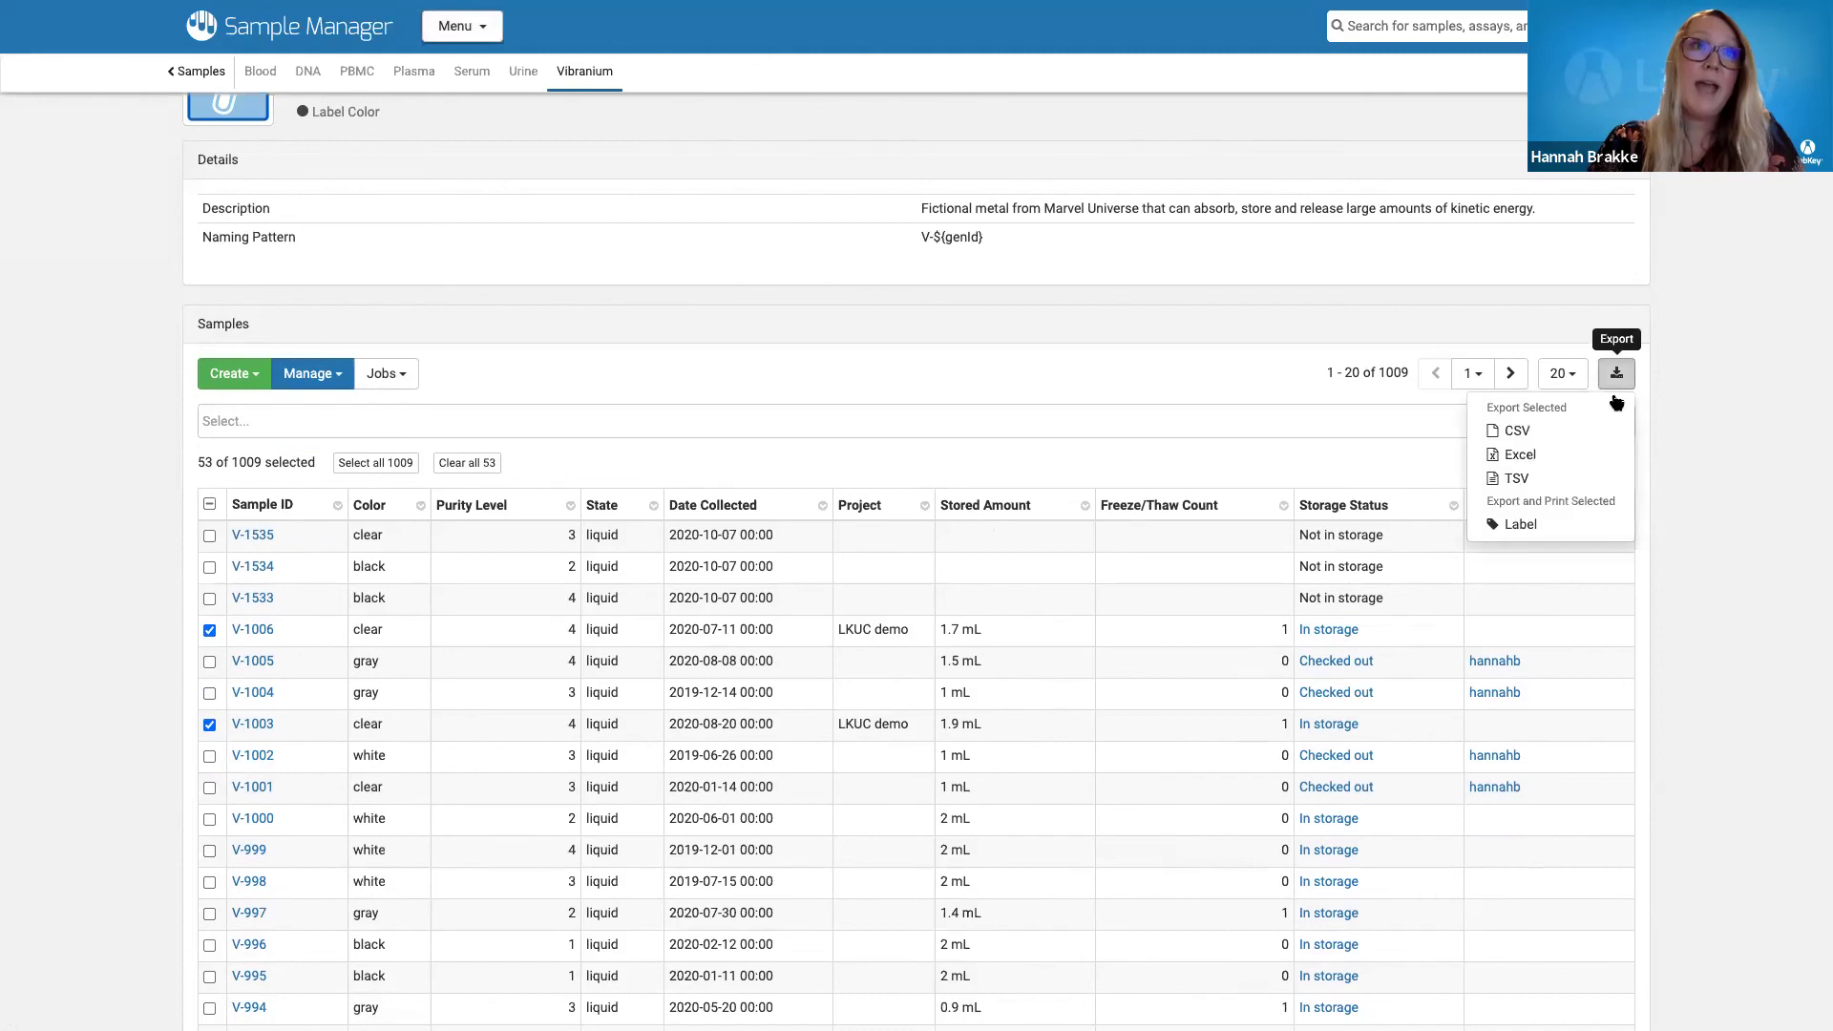
{"action": "left_click", "coordinate": [1177, 334]}
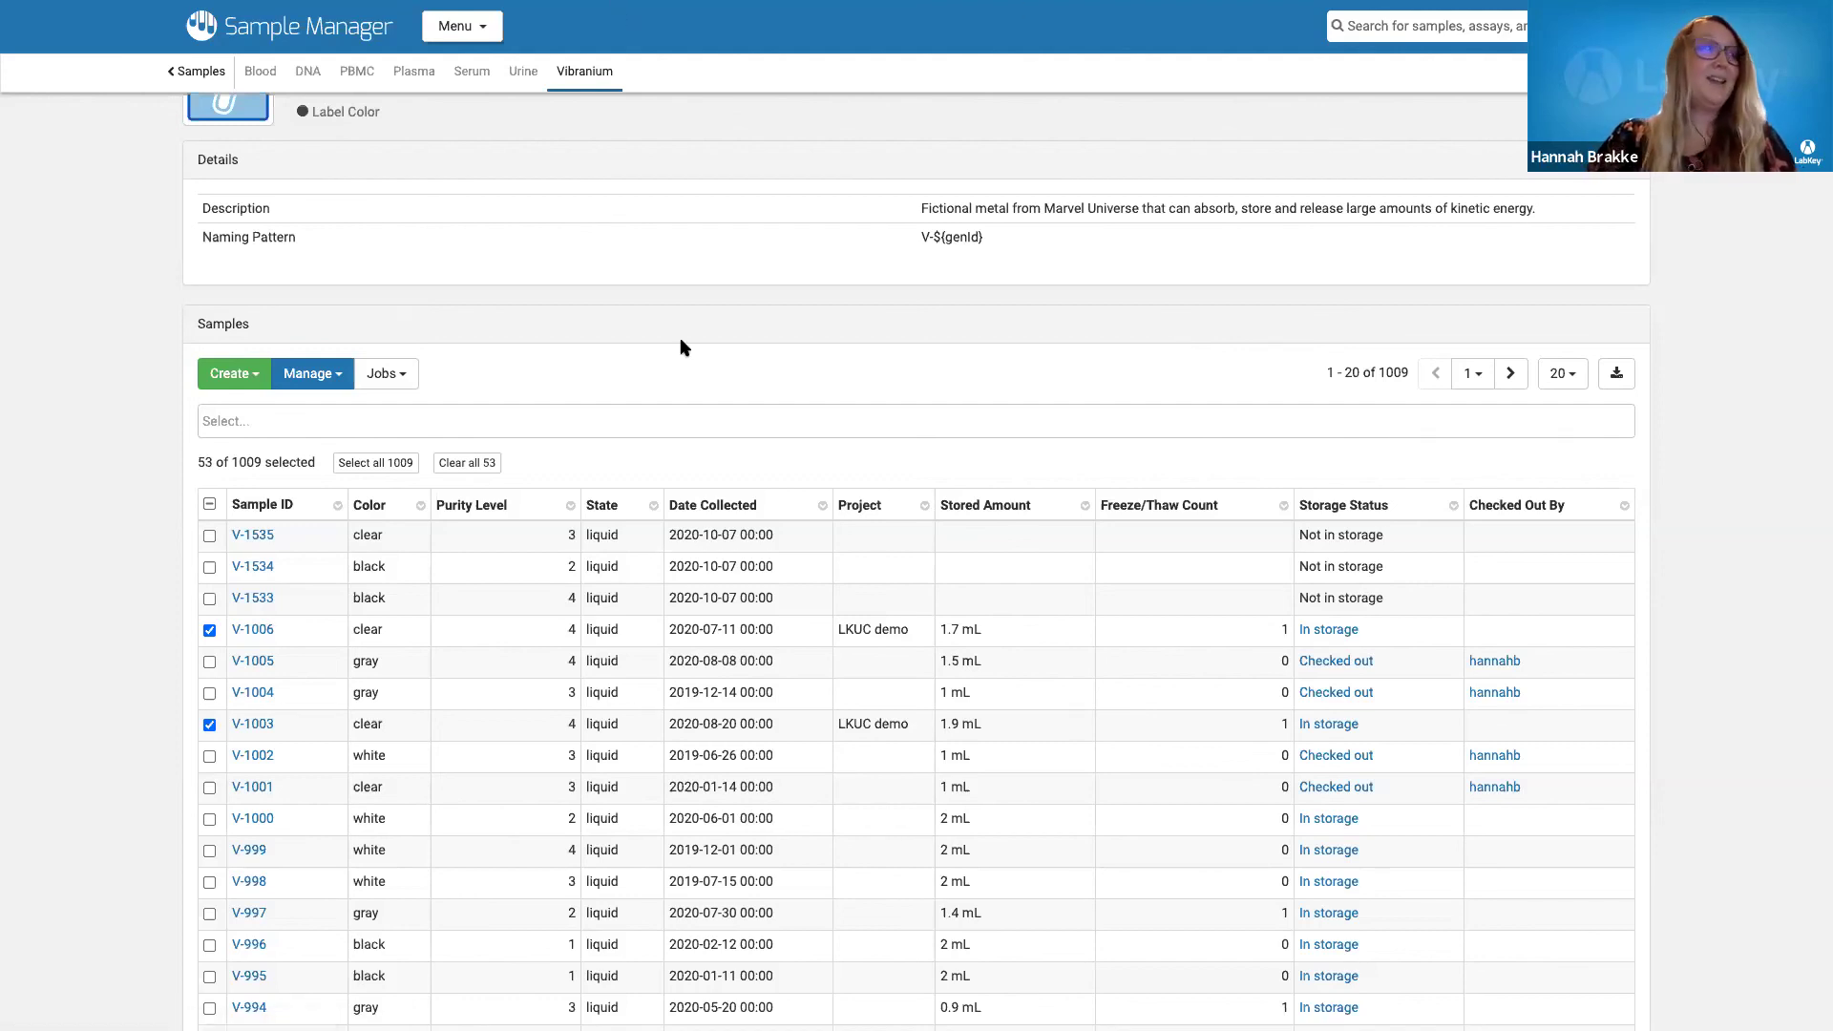
{"action": "double_click", "coordinate": [675, 140]}
{"action": "scroll", "coordinate": [674, 140], "scroll_direction": "up", "scroll_amount": 2}
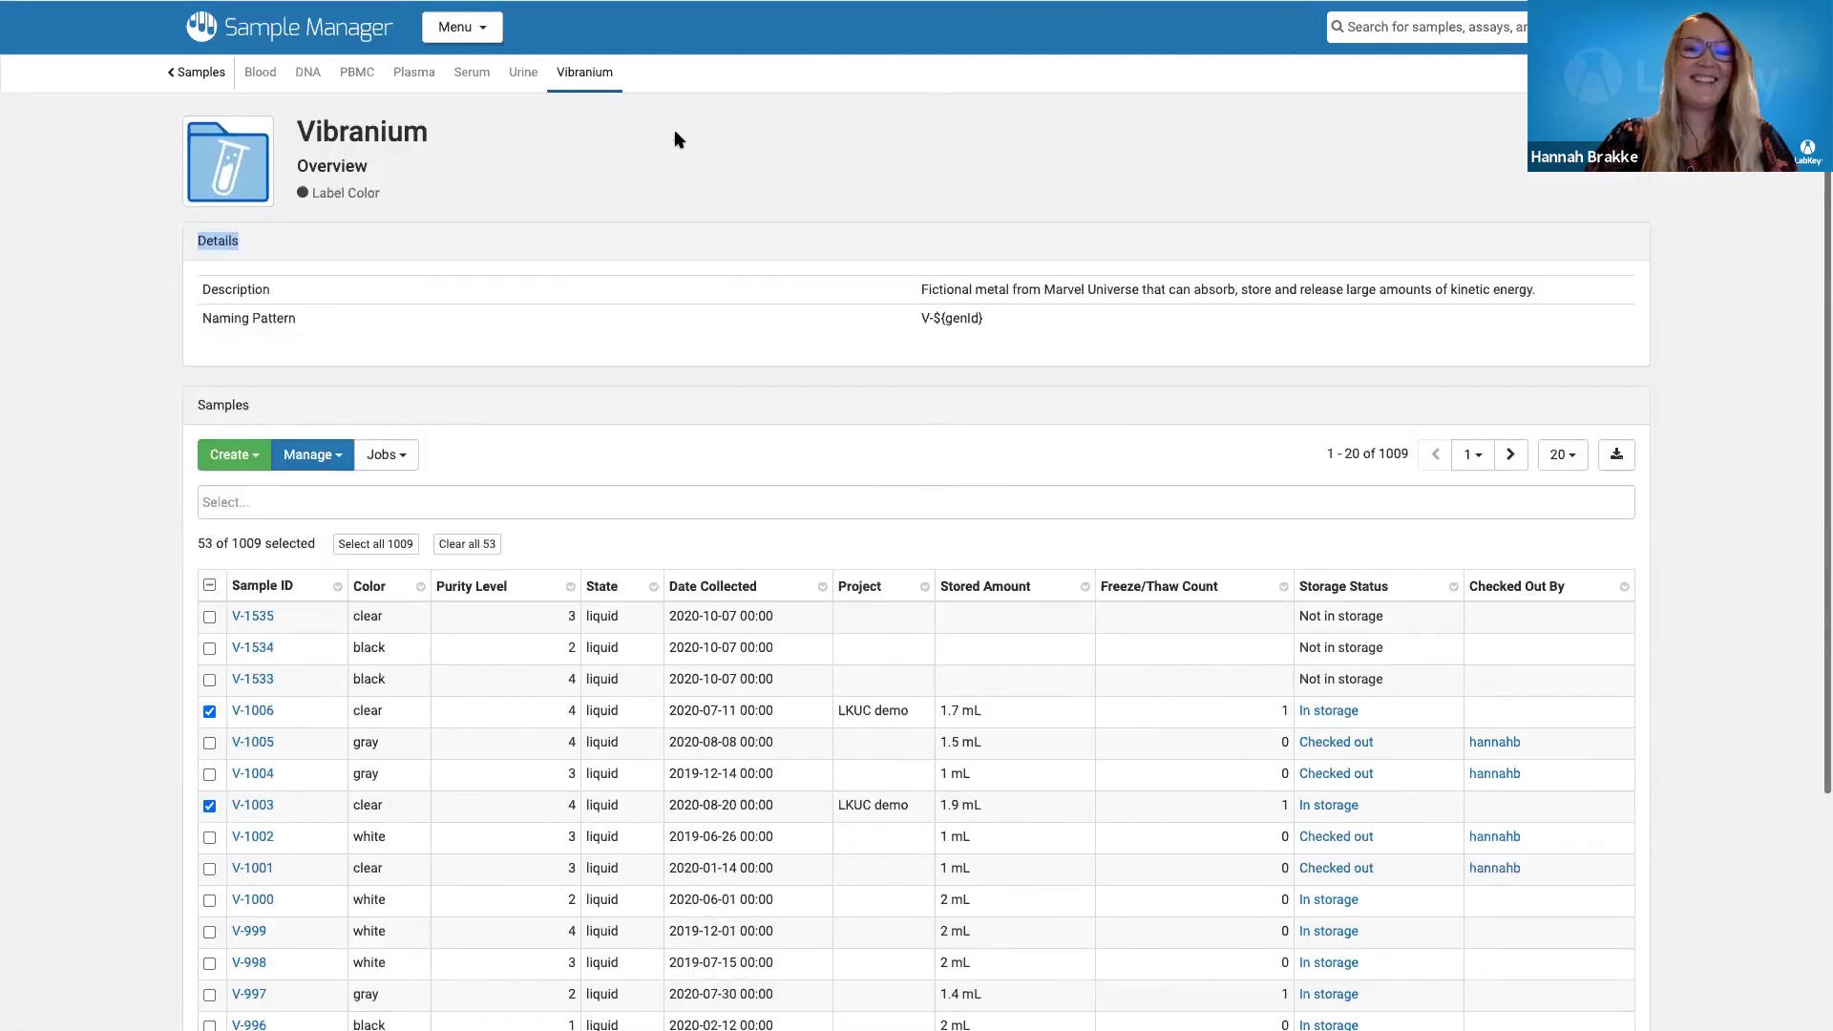